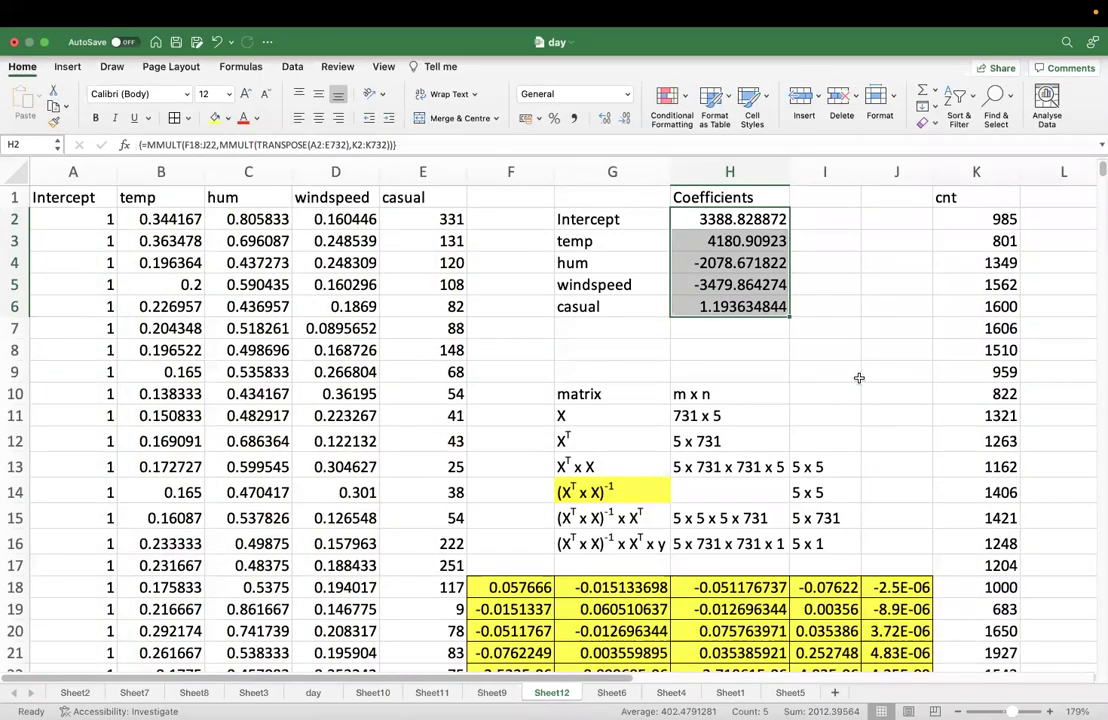
Step: Enter the MINVERSE formula in F18:J22 as an array formula
{"action": "left_click_drag", "start_coordinate": [510, 587], "coordinate": [930, 478]}
{"action": "key", "text": "F2"}
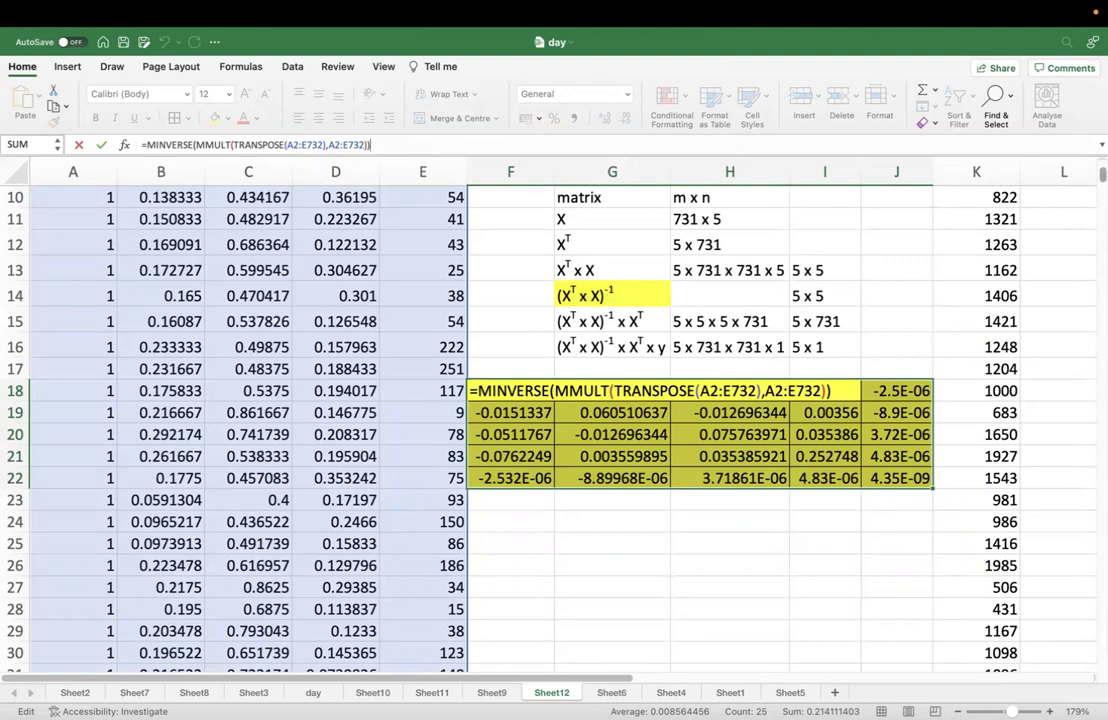
{"action": "key", "text": "ctrl+shift+Return"}
Step: Enter the MMULT/TRANSPOSE coefficient formula in H2:H6 as an array formula, giving intercept 3388.828872
{"action": "scroll", "coordinate": [480, 420], "scroll_direction": "up", "scroll_amount": 5}
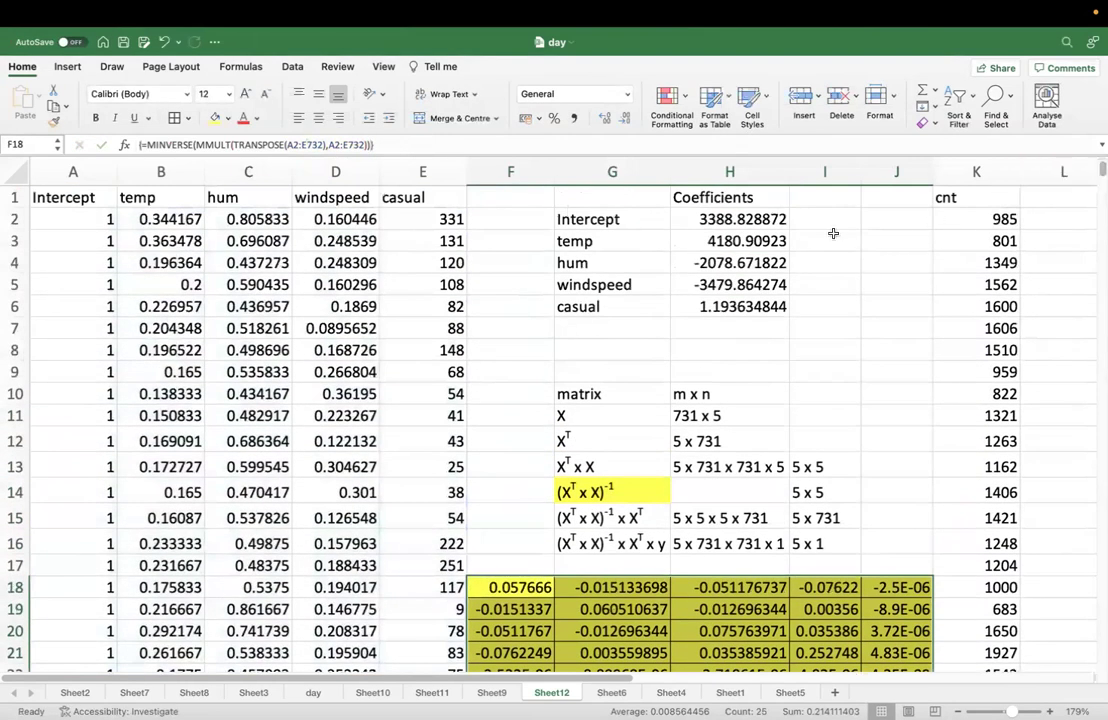
{"action": "left_click_drag", "start_coordinate": [735, 219], "coordinate": [749, 296]}
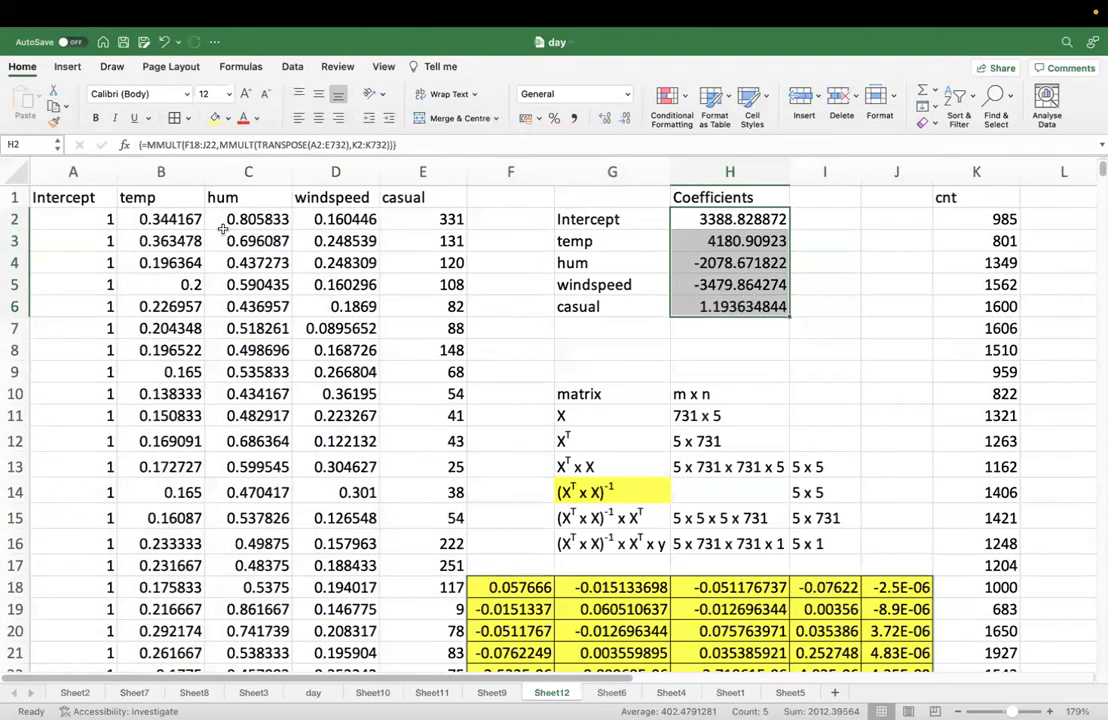
{"action": "left_click", "coordinate": [208, 145]}
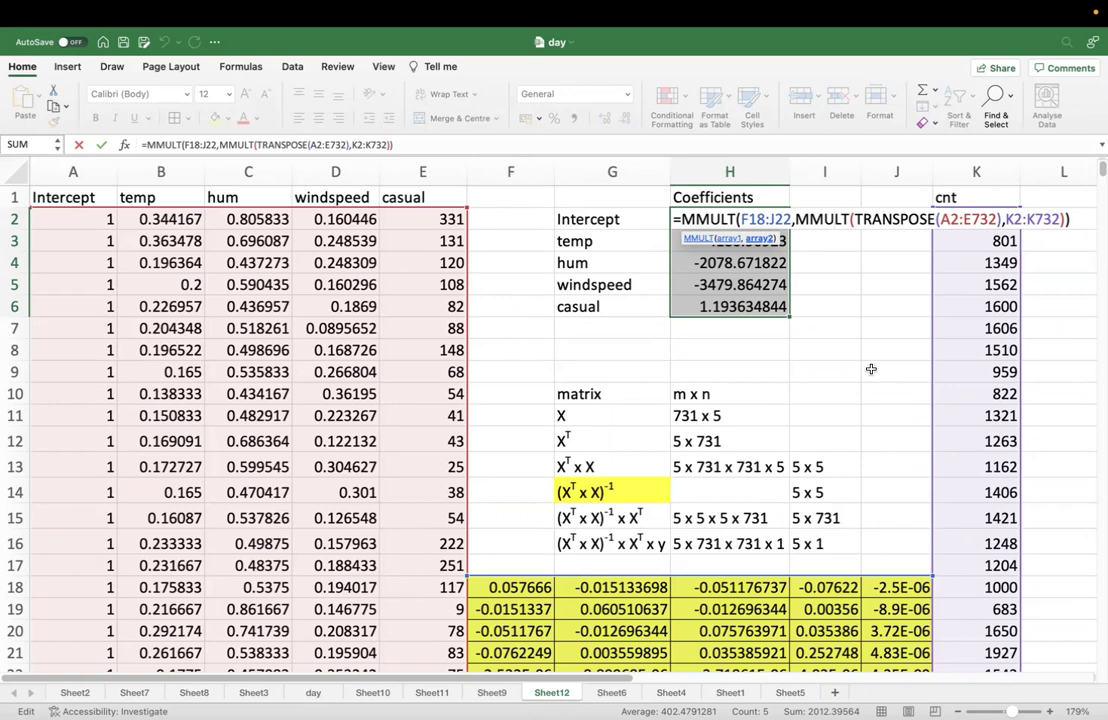
{"action": "key", "text": "ctrl+shift+Return"}
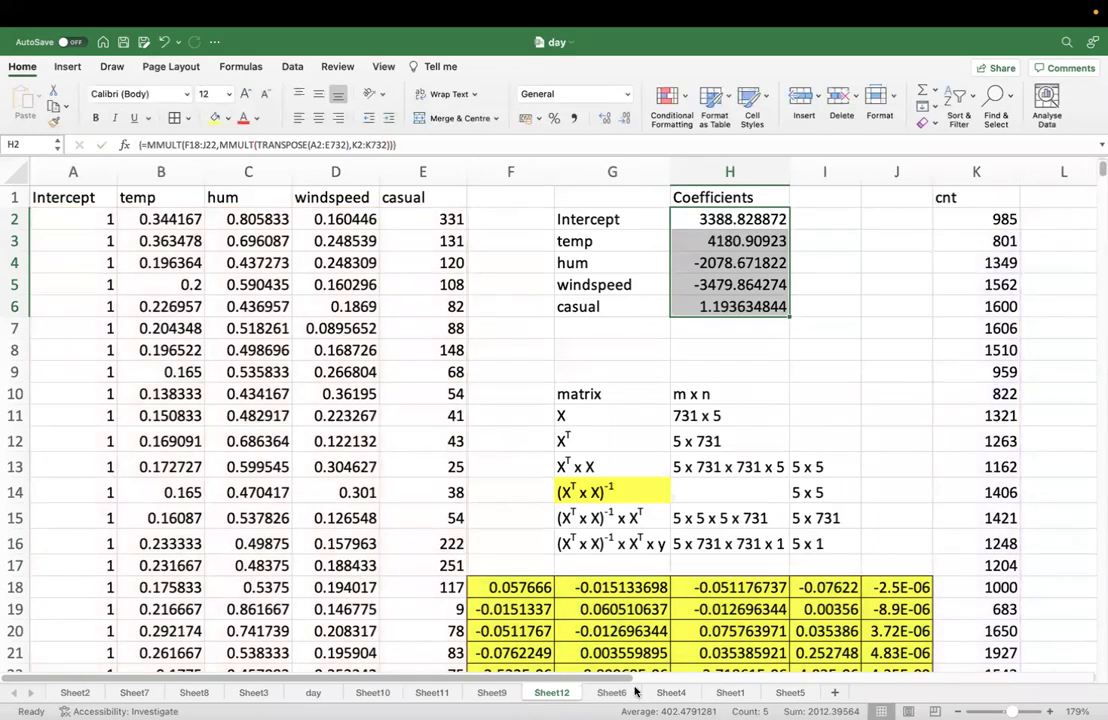
{"action": "scroll", "coordinate": [640, 681], "scroll_direction": "right", "scroll_amount": 2}
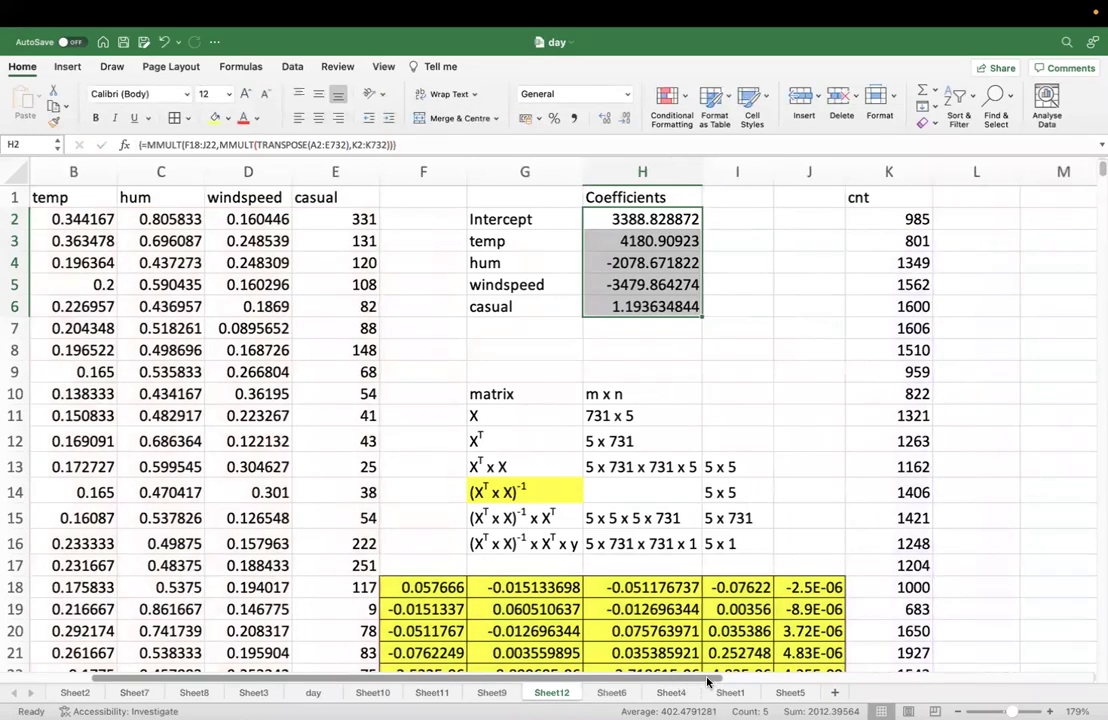
Step: Type the header 'Predicted cnt' in L1
{"action": "left_click", "coordinate": [976, 197]}
{"action": "type", "text": "Predicted cnt"}
{"action": "left_click", "coordinate": [999, 310]}
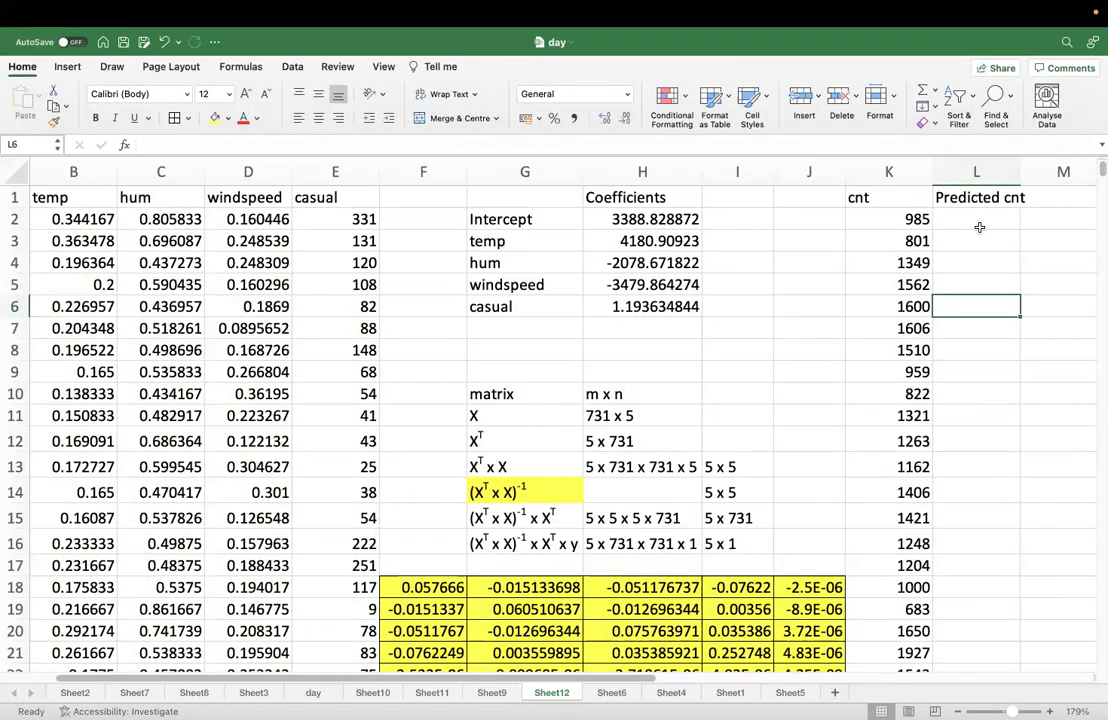
Step: Check the H2:H6 coefficients, then select the prediction cells L2:L732
{"action": "left_click", "coordinate": [976, 216]}
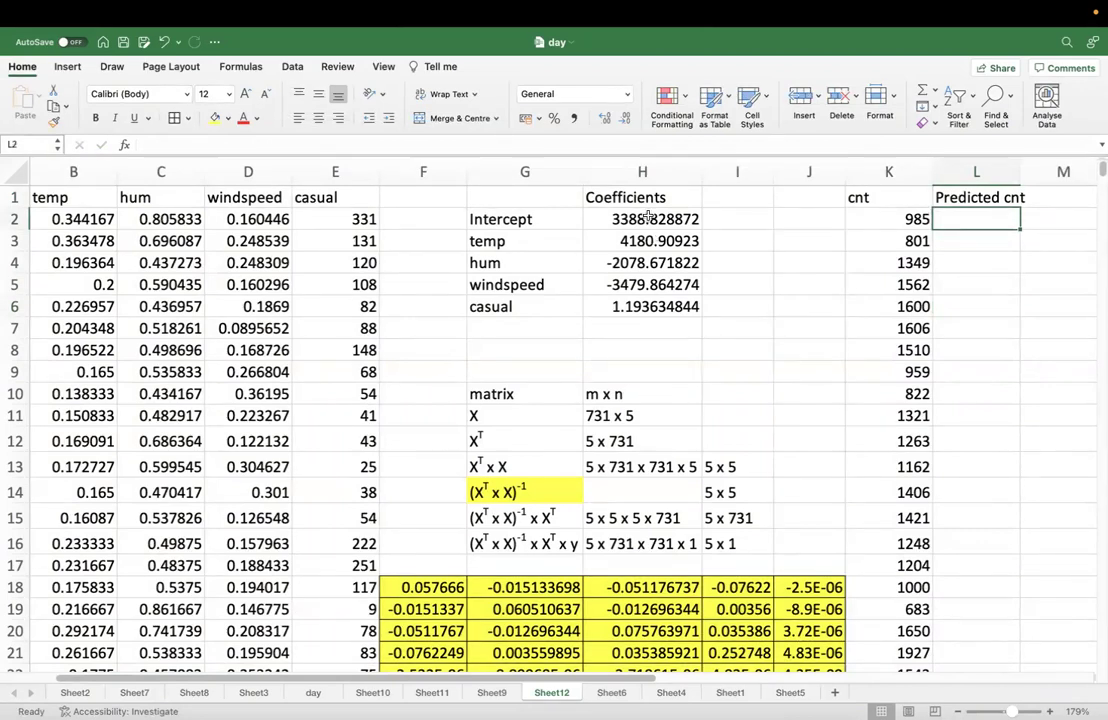
{"action": "left_click_drag", "start_coordinate": [640, 219], "coordinate": [640, 312]}
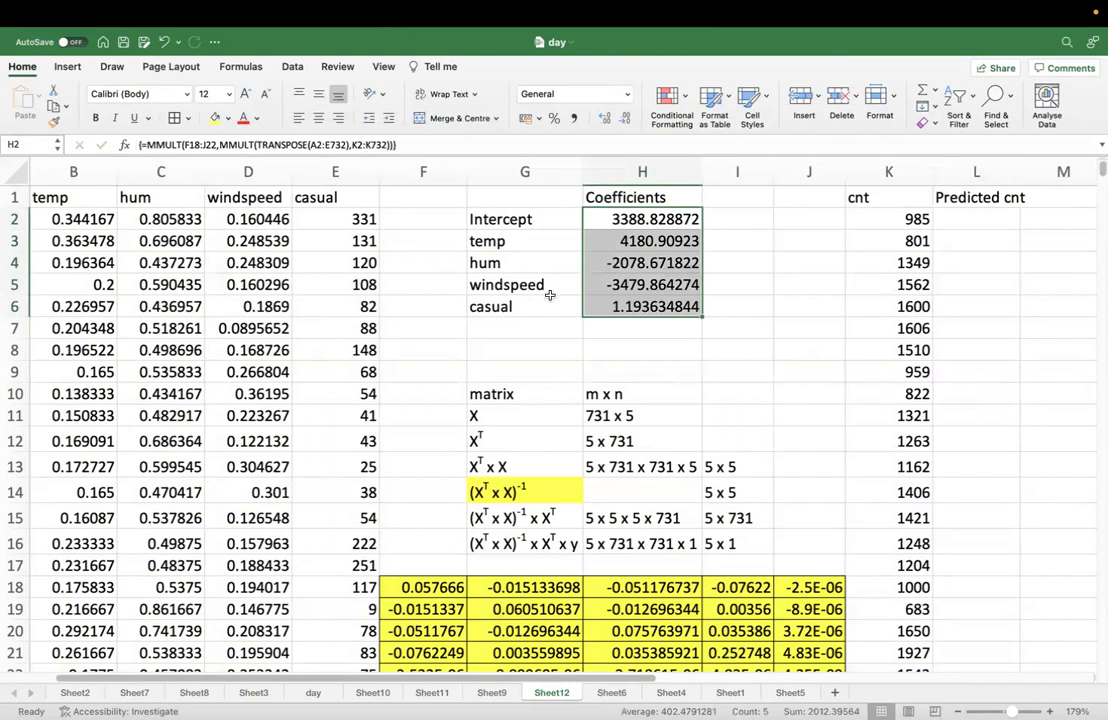
{"action": "left_click", "coordinate": [976, 218]}
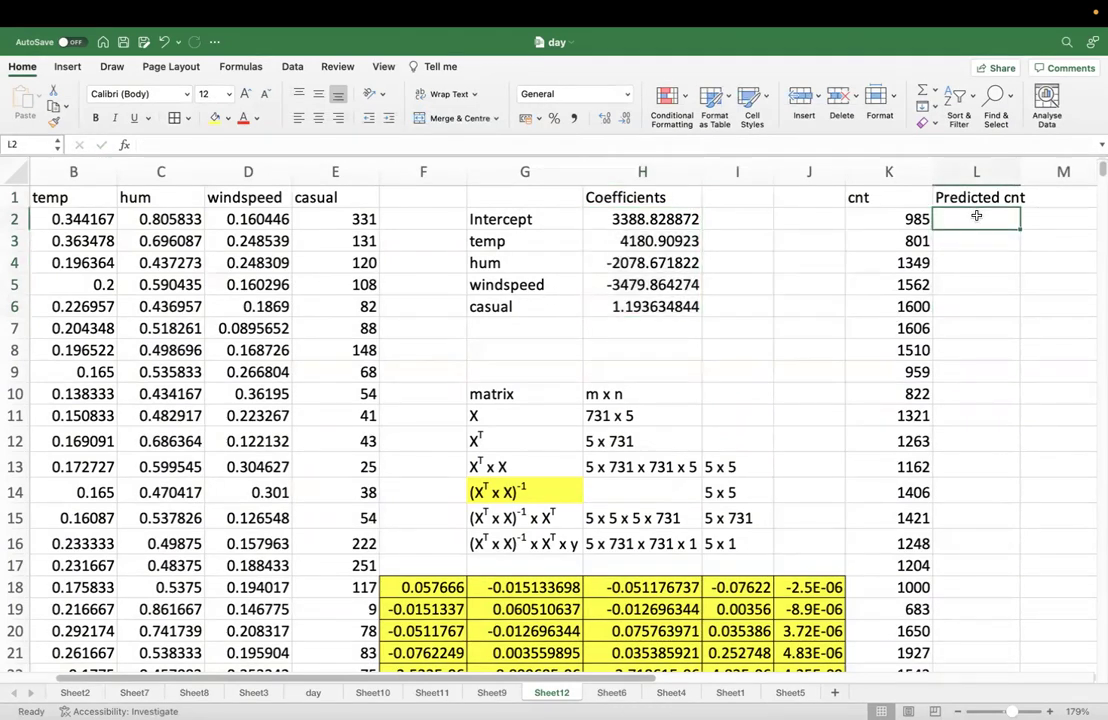
{"action": "key", "text": "Right"}
{"action": "key", "text": "Down"}
{"action": "key", "text": "Down"}
{"action": "left_click_drag", "start_coordinate": [1002, 218], "coordinate": [985, 590]}
{"action": "scroll", "coordinate": [985, 590], "scroll_direction": "up", "scroll_amount": 20}
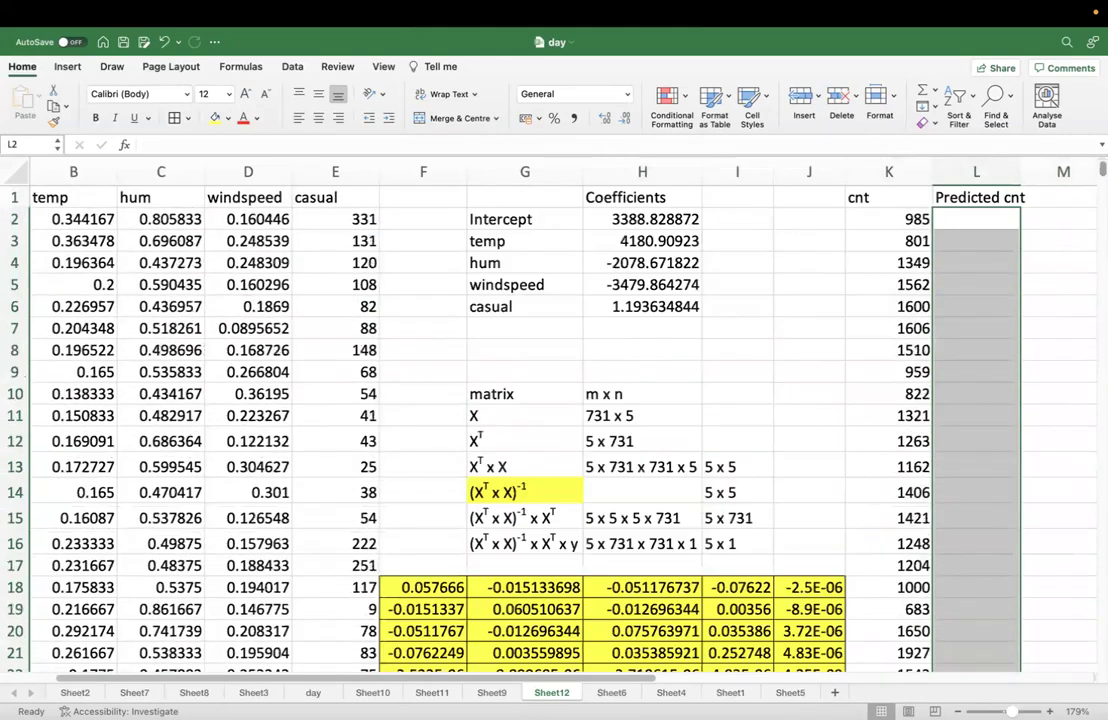
Step: Fill L2:L732 with the array formula =MMULT(A2:E732,H2:H6) and check the L2 result
{"action": "left_click", "coordinate": [877, 144]}
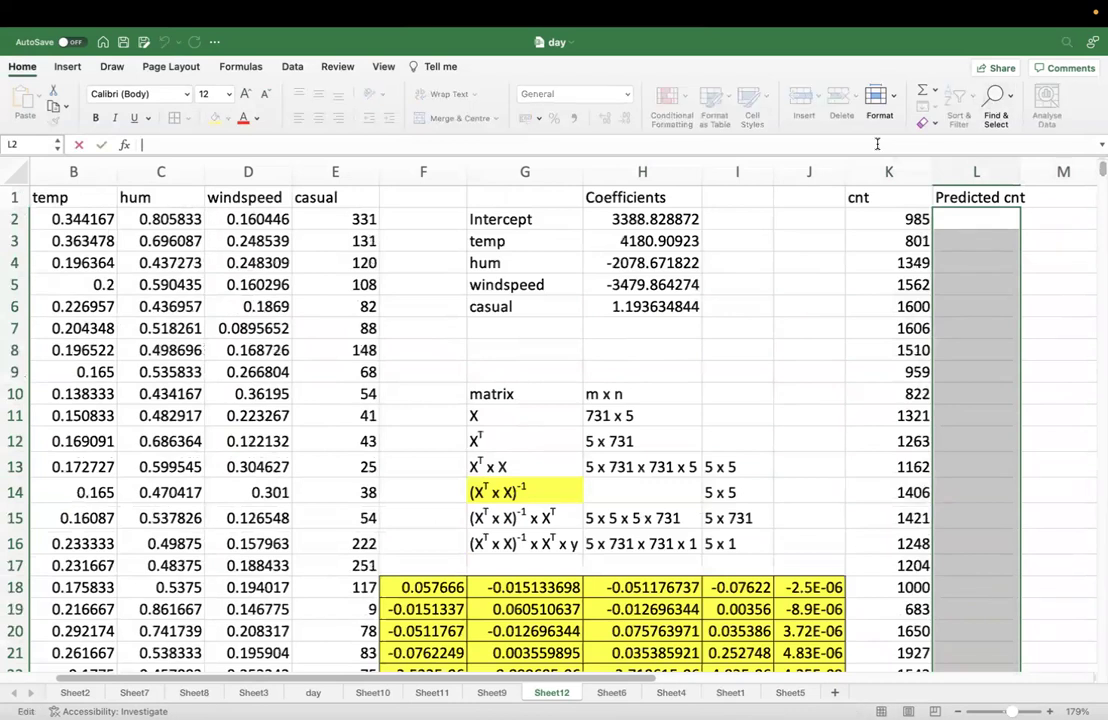
{"action": "type", "text": "=mmul"}
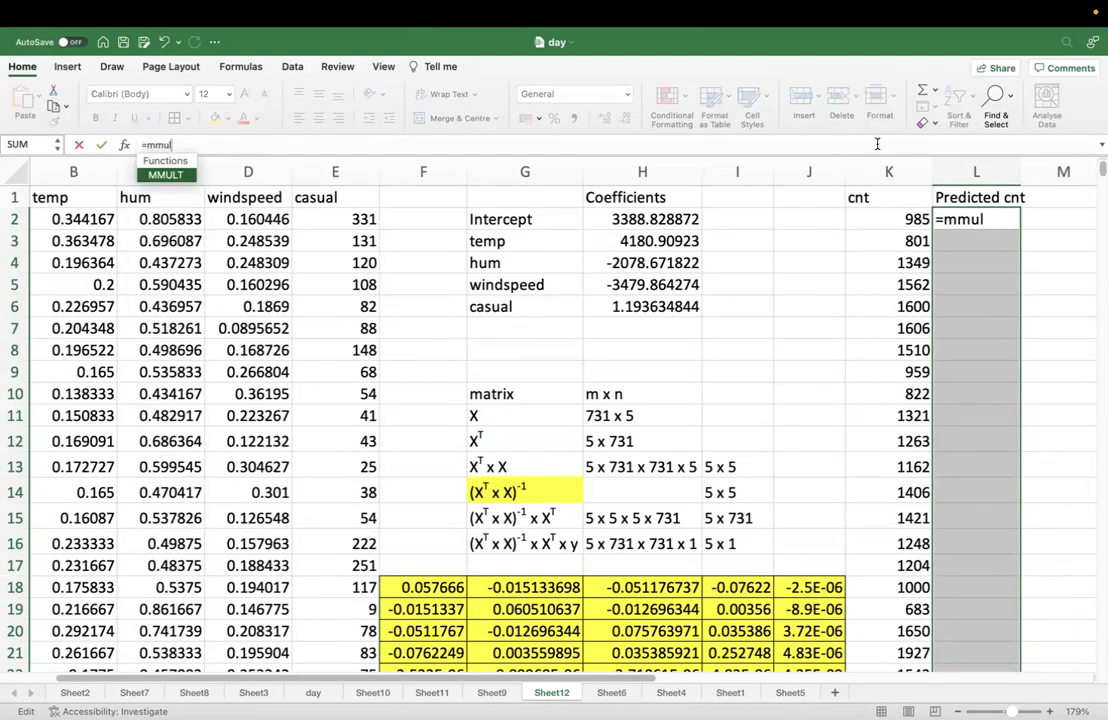
{"action": "type", "text": "t(a2"}
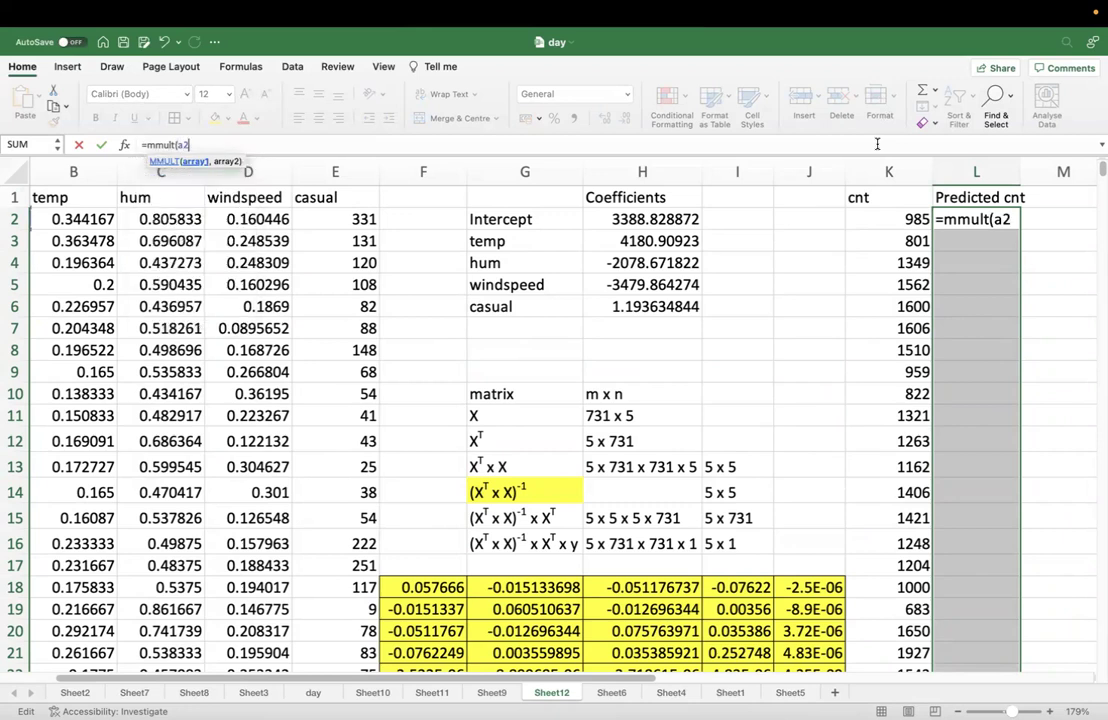
{"action": "type", "text": ":e7"}
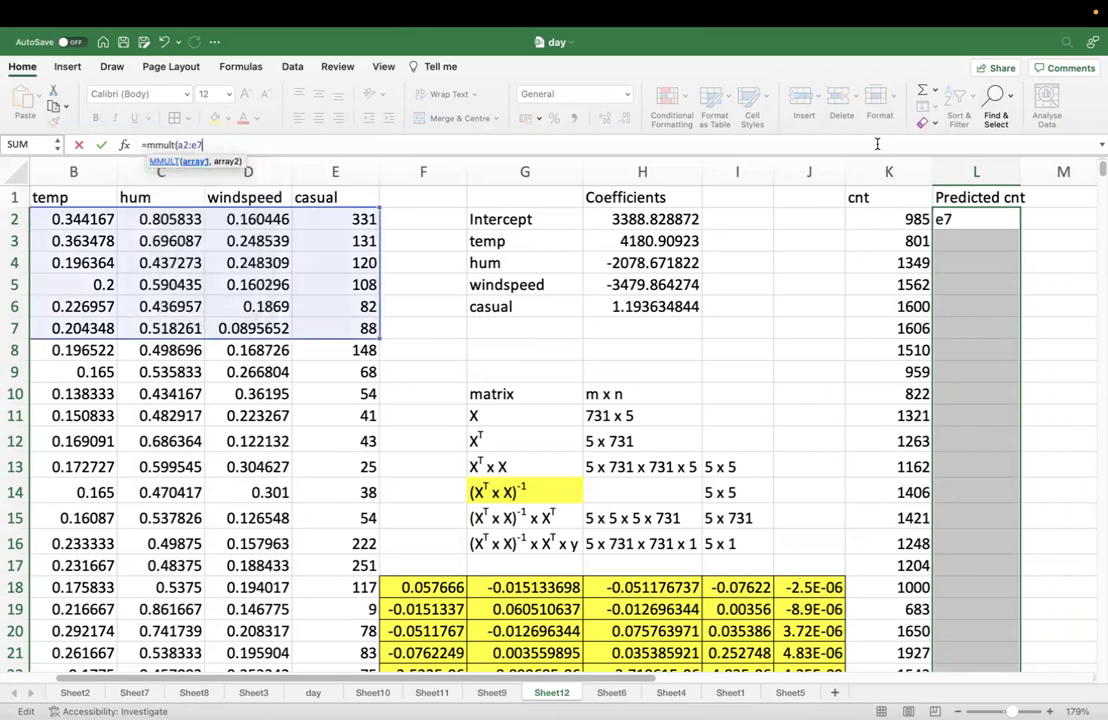
{"action": "type", "text": "32,"}
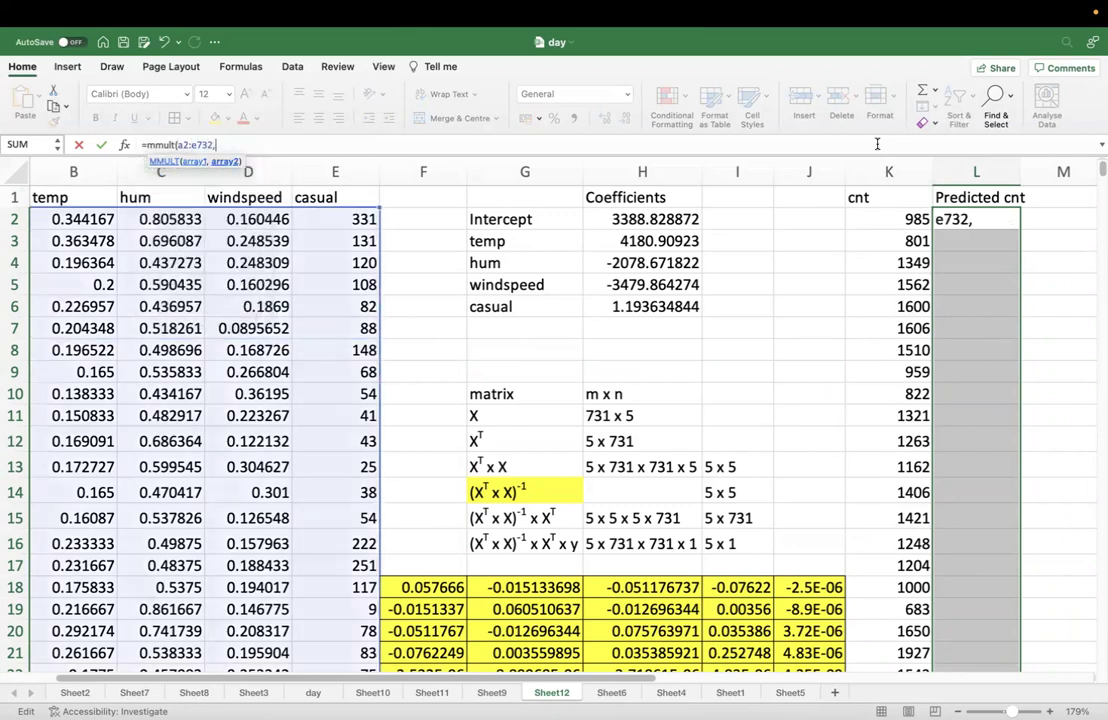
{"action": "type", "text": "h2:h6"}
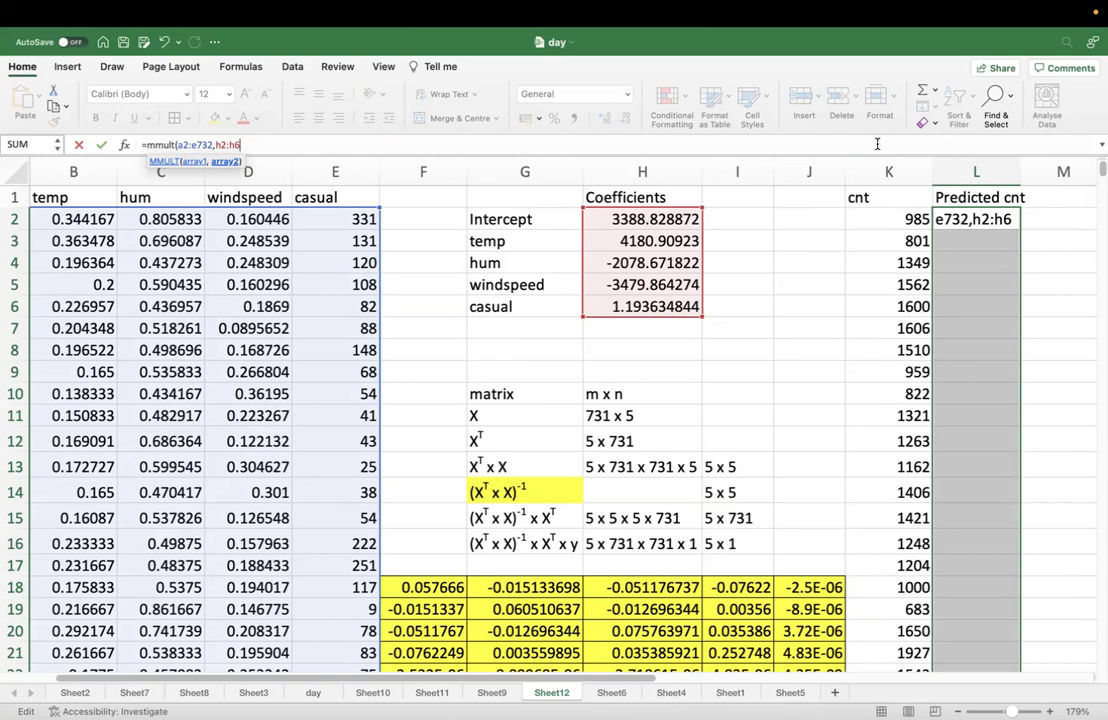
{"action": "type", "text": ")"}
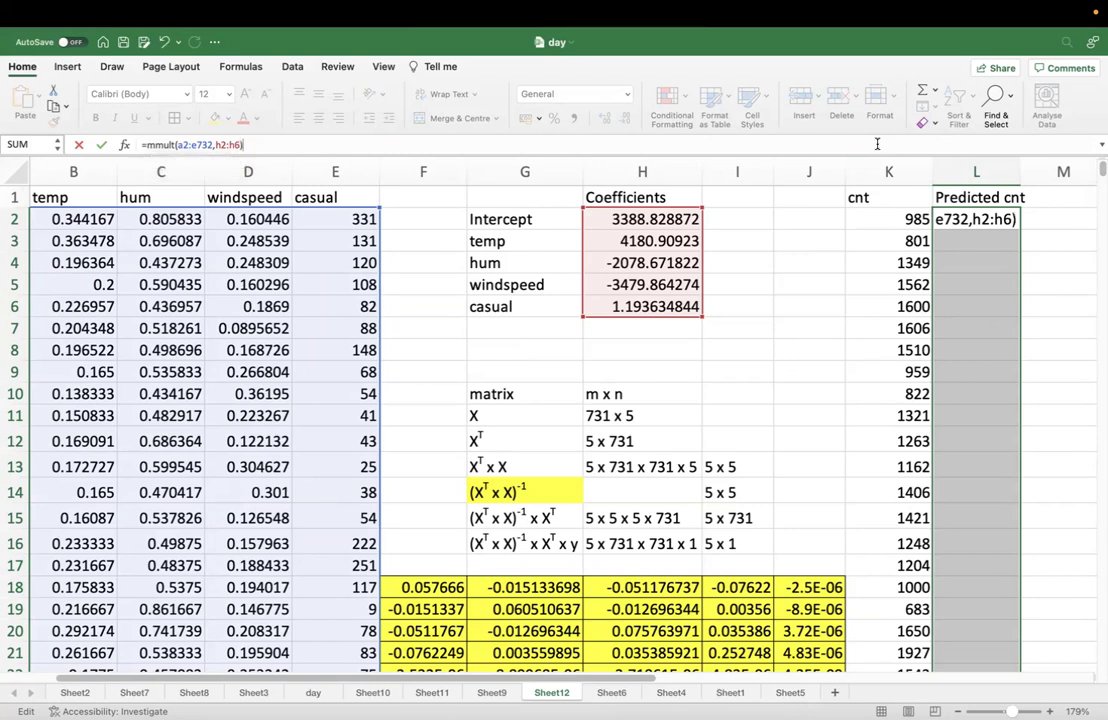
{"action": "key", "text": "ctrl+shift+Return"}
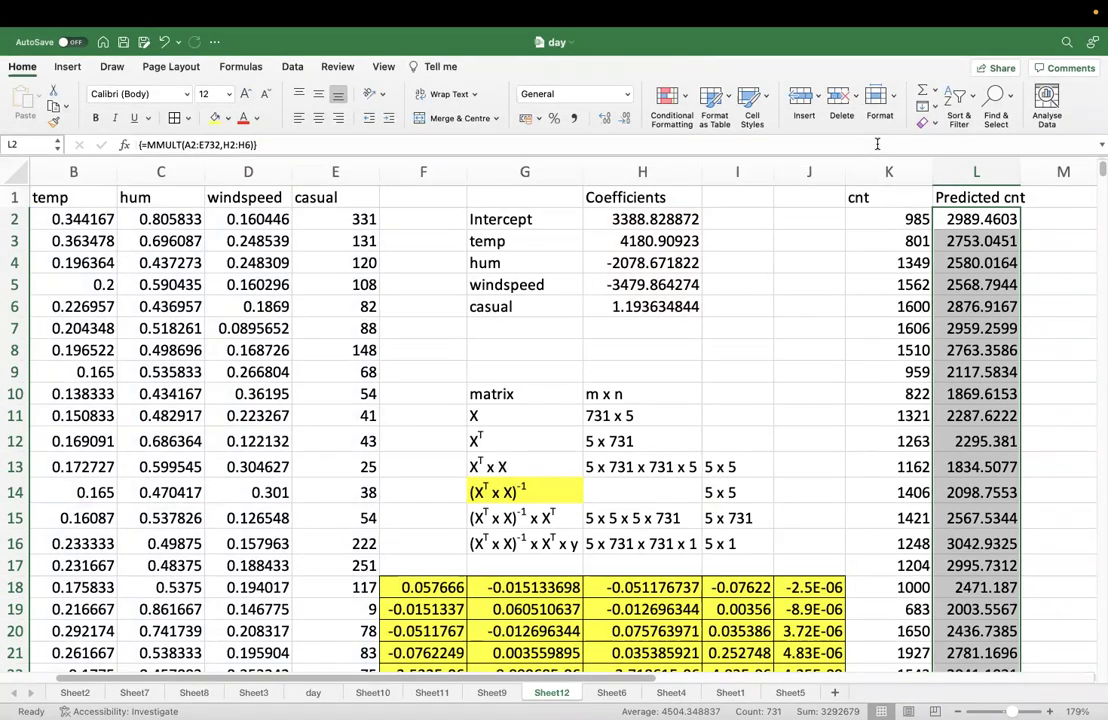
{"action": "left_click", "coordinate": [963, 219]}
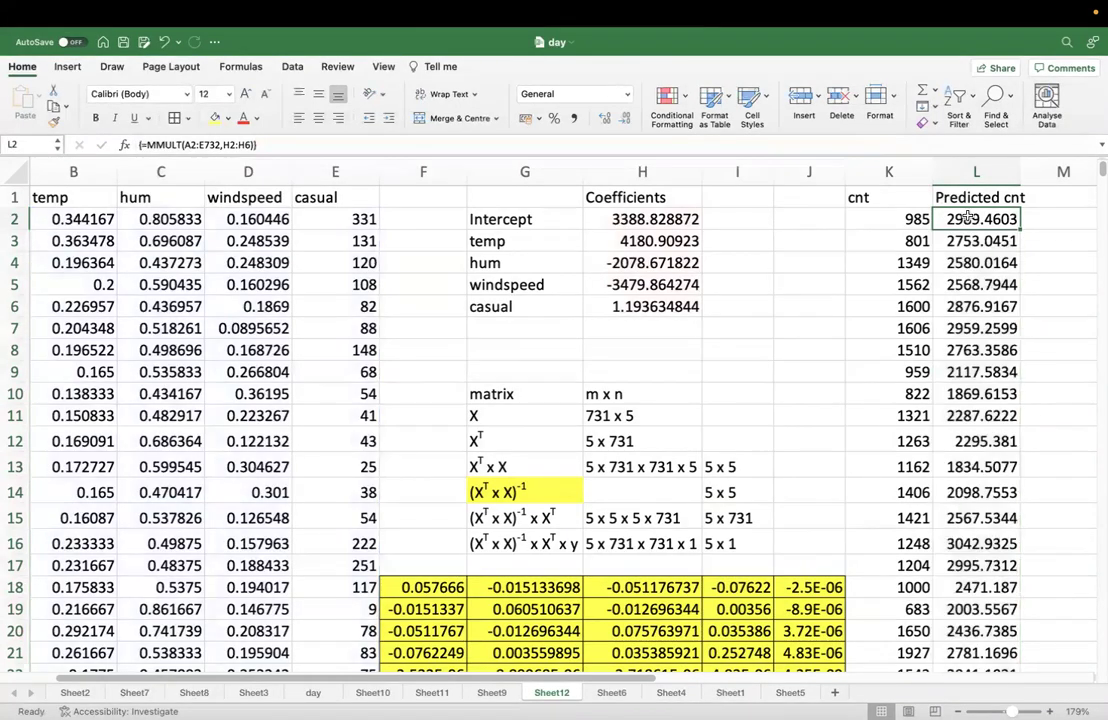
{"action": "left_click", "coordinate": [270, 140]}
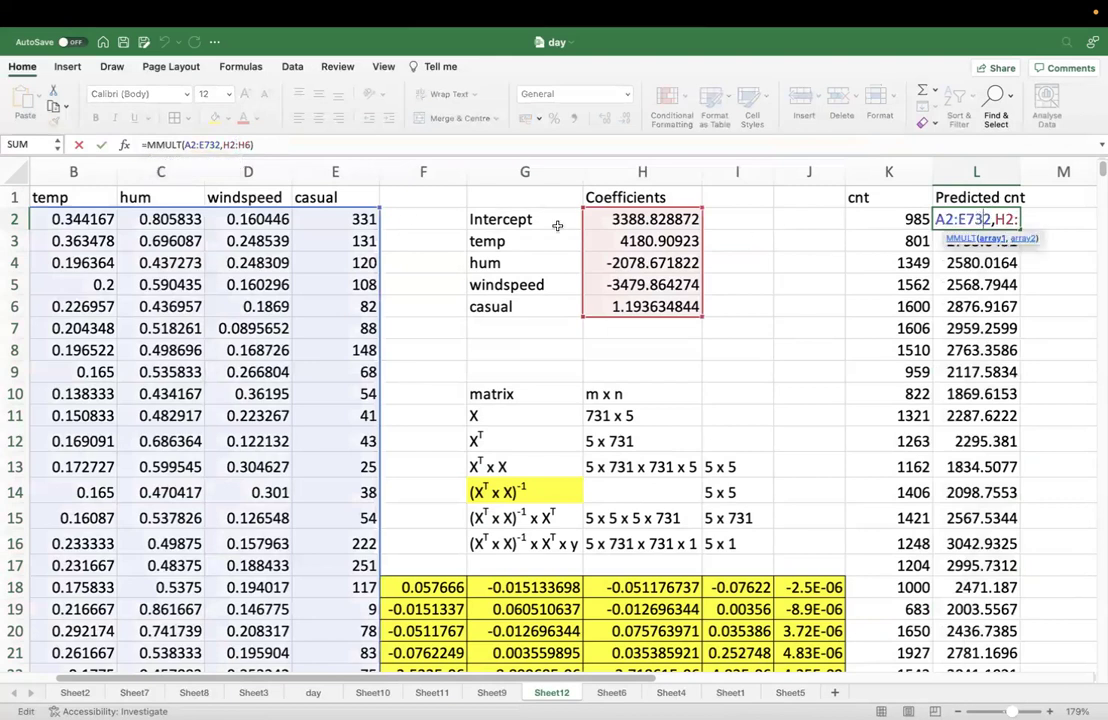
{"action": "left_click", "coordinate": [969, 240]}
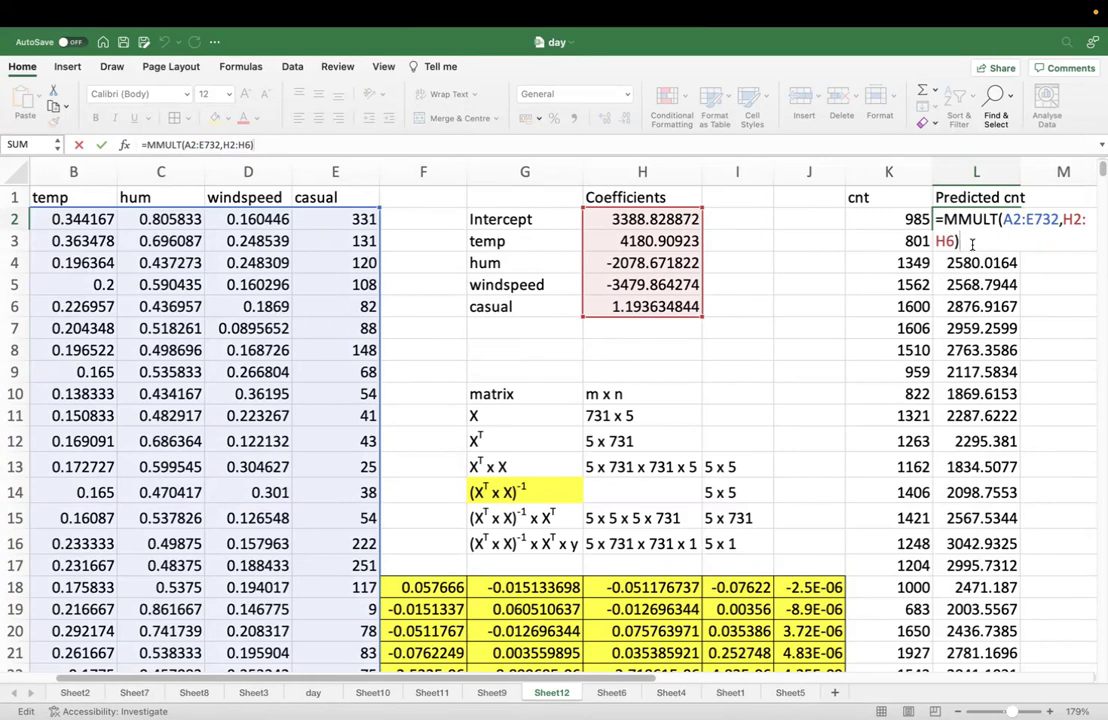
Step: Label M1 'Residual'
{"action": "key", "text": "Return"}
{"action": "scroll", "coordinate": [971, 240], "scroll_direction": "right", "scroll_amount": 2}
{"action": "left_click", "coordinate": [973, 200]}
{"action": "type", "text": "Residual"}
{"action": "key", "text": "Return"}
Step: Enter =K2-L2 in M2, fill it down all rows, and save the workbook
{"action": "type", "text": "="}
{"action": "left_click", "coordinate": [804, 218]}
{"action": "type", "text": "-"}
{"action": "left_click", "coordinate": [889, 218]}
{"action": "key", "text": "Return"}
{"action": "left_click", "coordinate": [975, 220]}
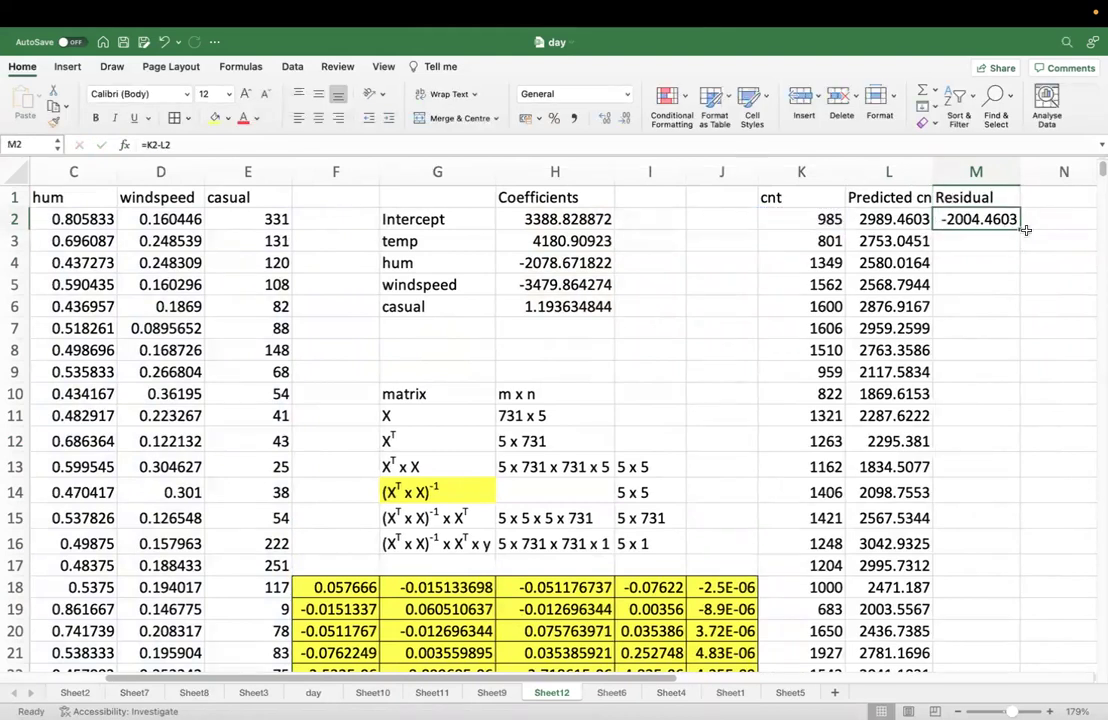
{"action": "double_click", "coordinate": [1021, 228]}
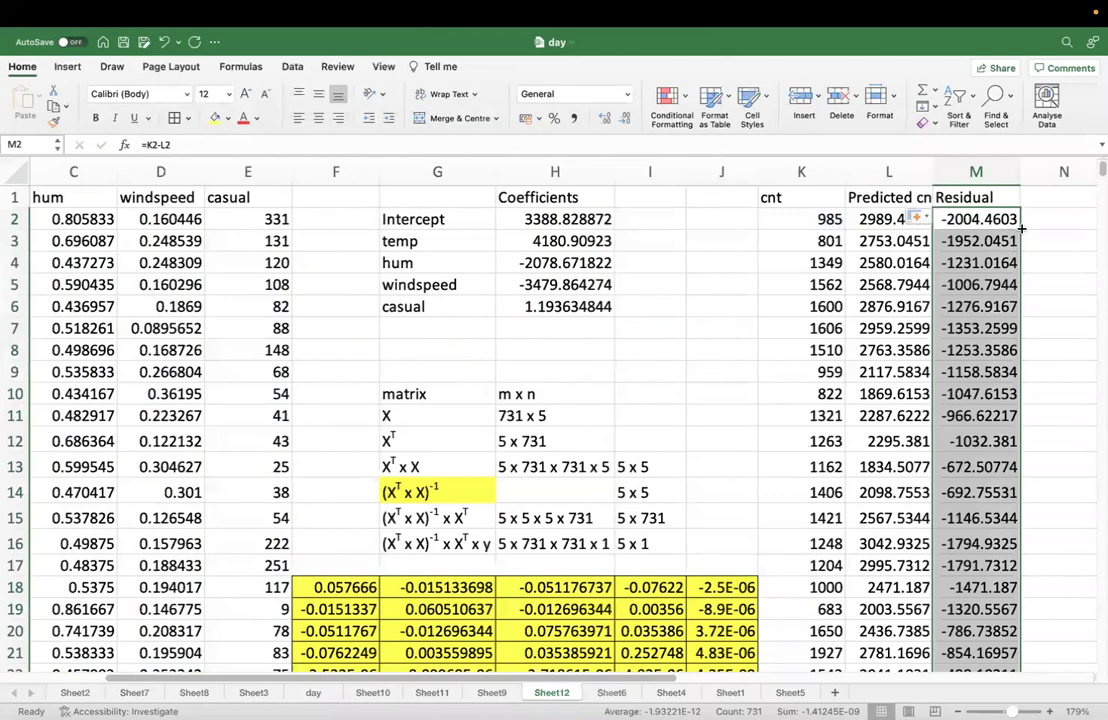
{"action": "key", "text": "super+s"}
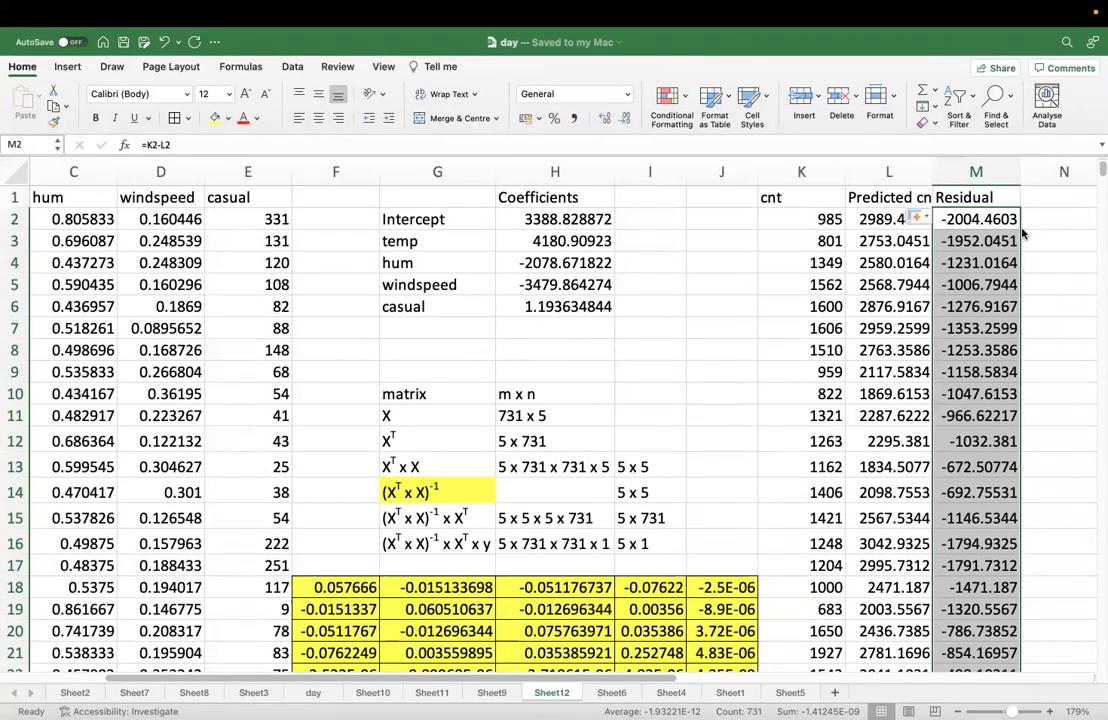
{"action": "key", "text": "Right"}
{"action": "key", "text": "Right"}
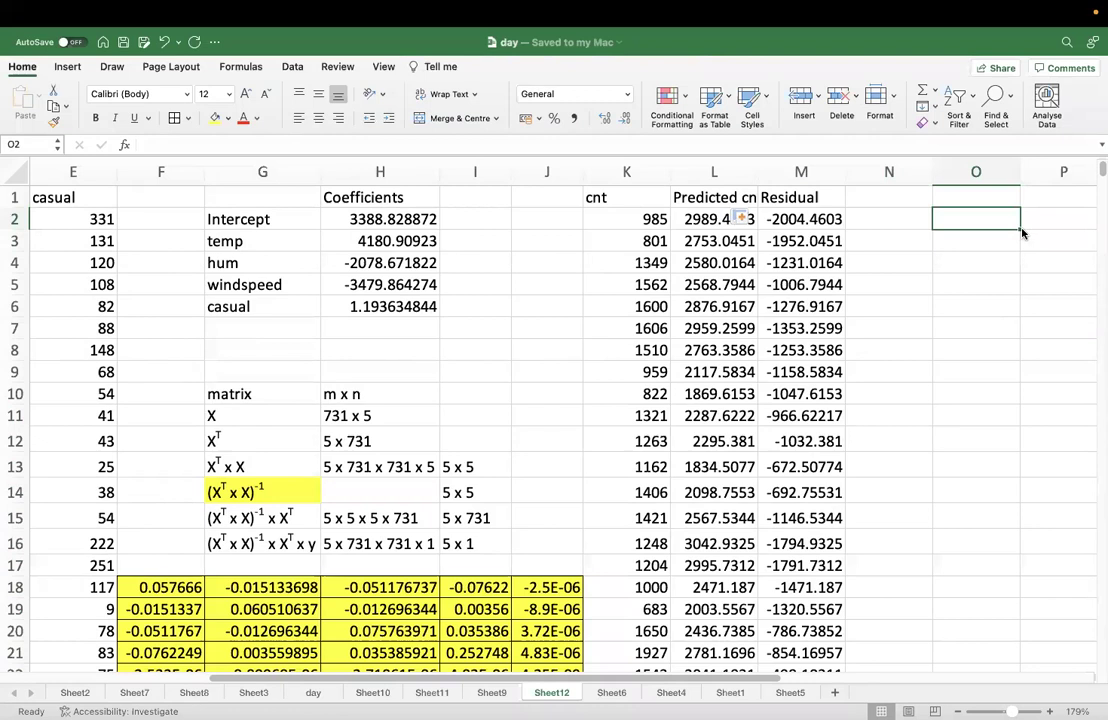
Step: Label N1 'Residual^2'
{"action": "left_click", "coordinate": [897, 193]}
{"action": "type", "text": "Residual^2"}
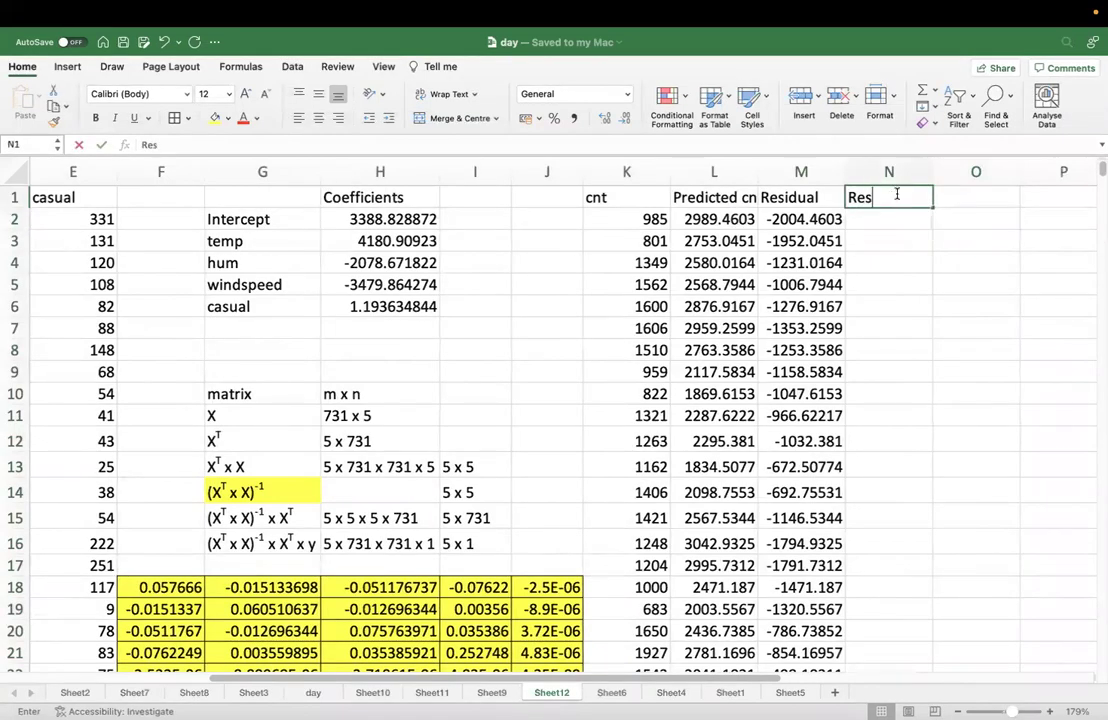
{"action": "key", "text": "Return"}
Step: Enter =M2^2 in N2, fill it down all 731 rows, and save
{"action": "type", "text": "="}
{"action": "left_click", "coordinate": [810, 218]}
{"action": "type", "text": "^2"}
{"action": "key", "text": "Return"}
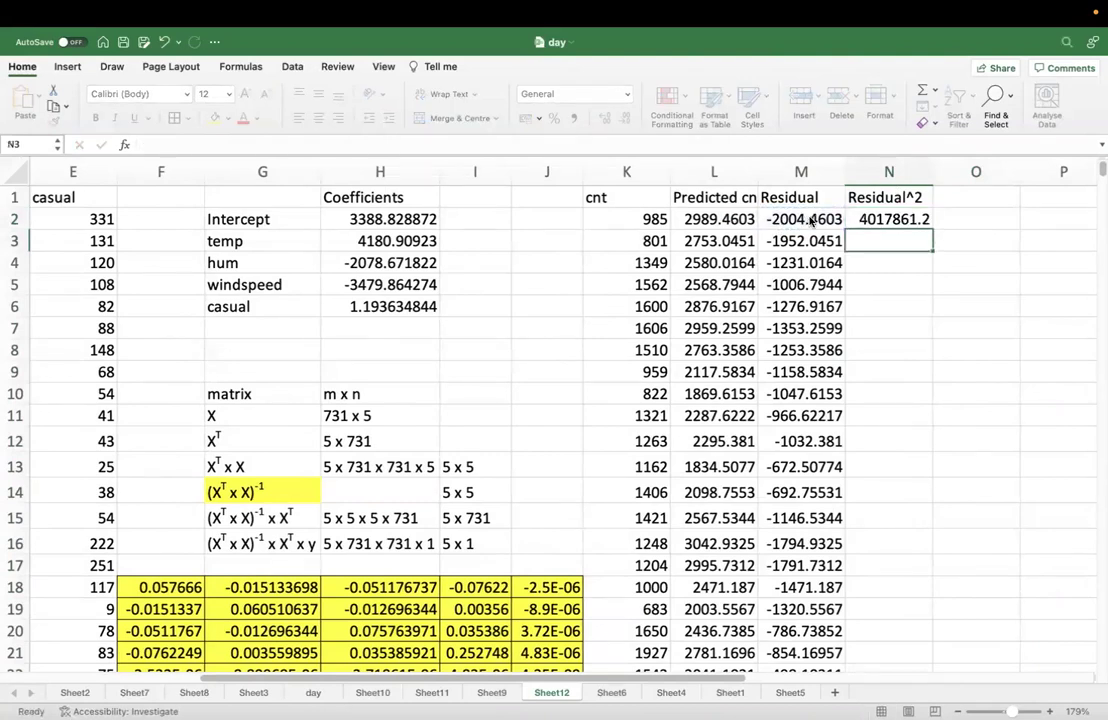
{"action": "left_click", "coordinate": [912, 222]}
{"action": "double_click", "coordinate": [931, 229]}
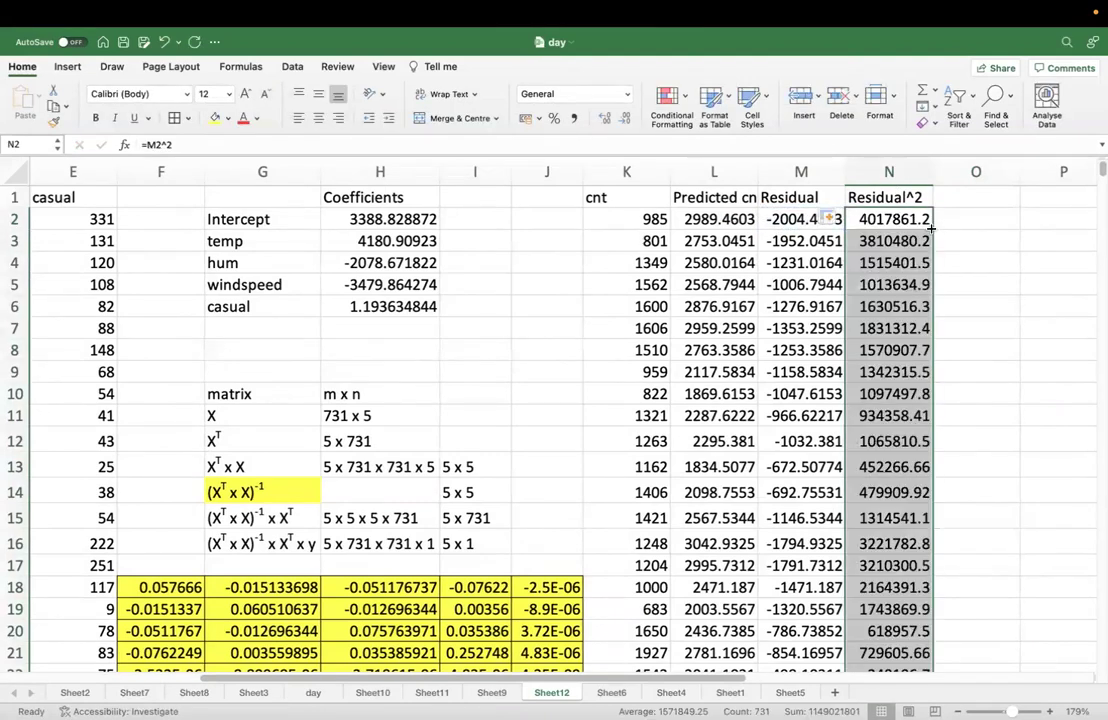
{"action": "key", "text": "super+s"}
{"action": "left_click", "coordinate": [1002, 253]}
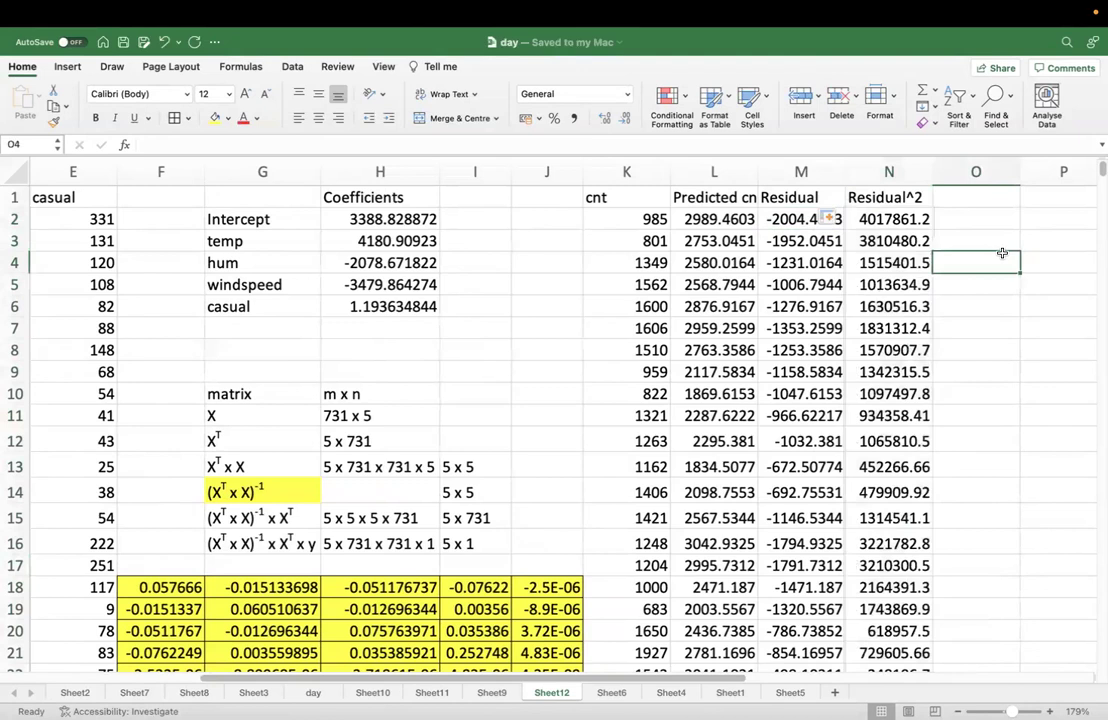
{"action": "scroll", "coordinate": [1002, 253], "scroll_direction": "right", "scroll_amount": 3}
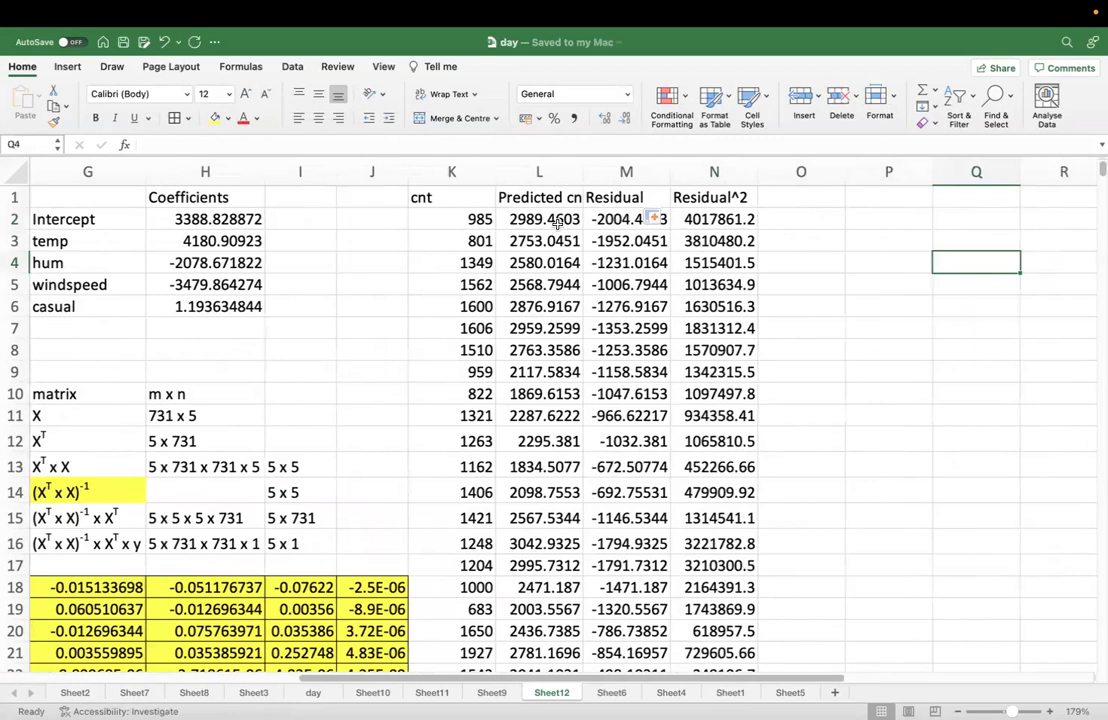
Step: Label O1 '(predcnt-Avg(predcnt))^2'
{"action": "left_click", "coordinate": [805, 204]}
{"action": "type", "text": "(predcnt-Av"}
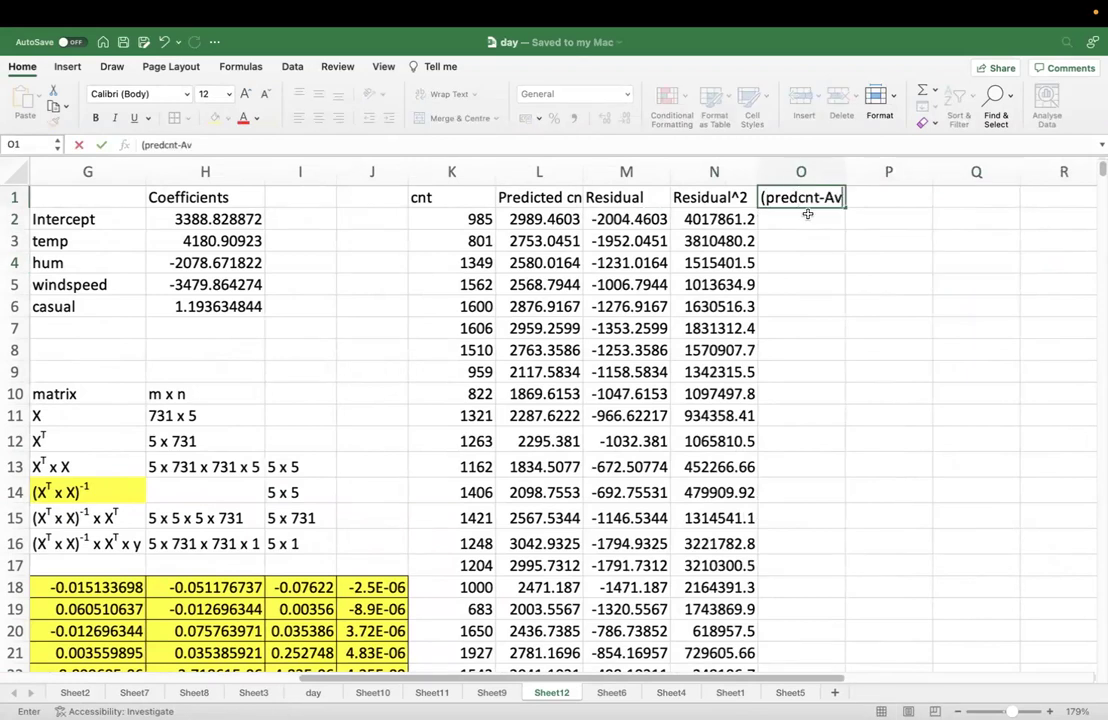
{"action": "type", "text": "g(predc"}
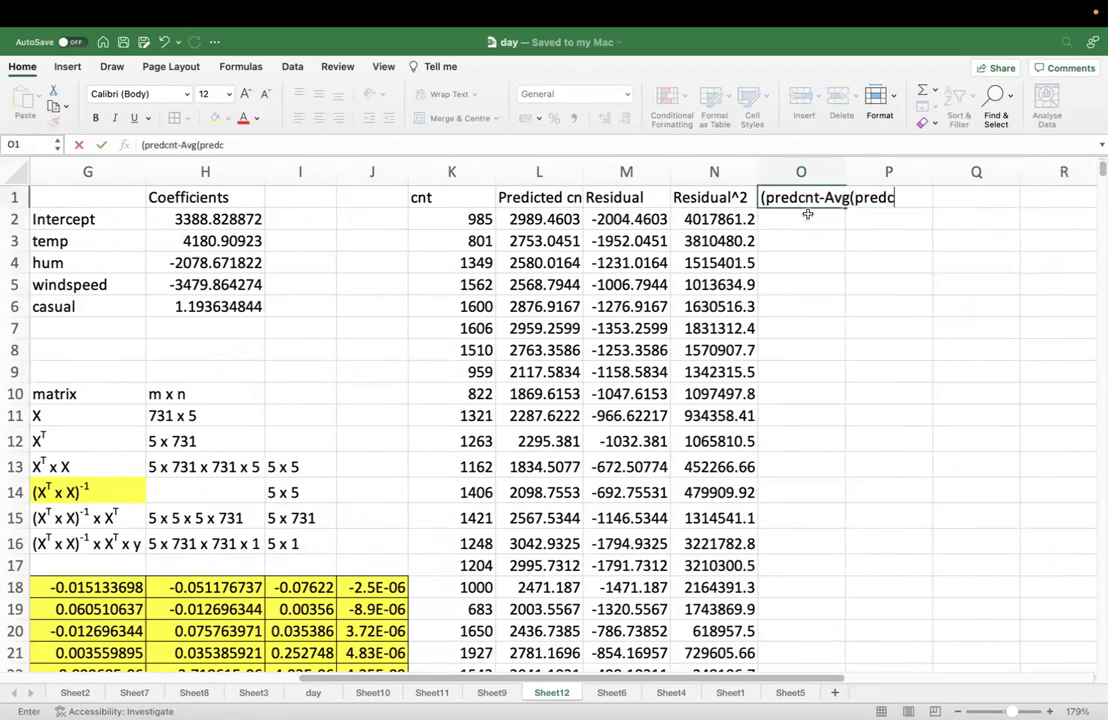
{"action": "type", "text": "nt))^2"}
{"action": "left_click", "coordinate": [816, 339]}
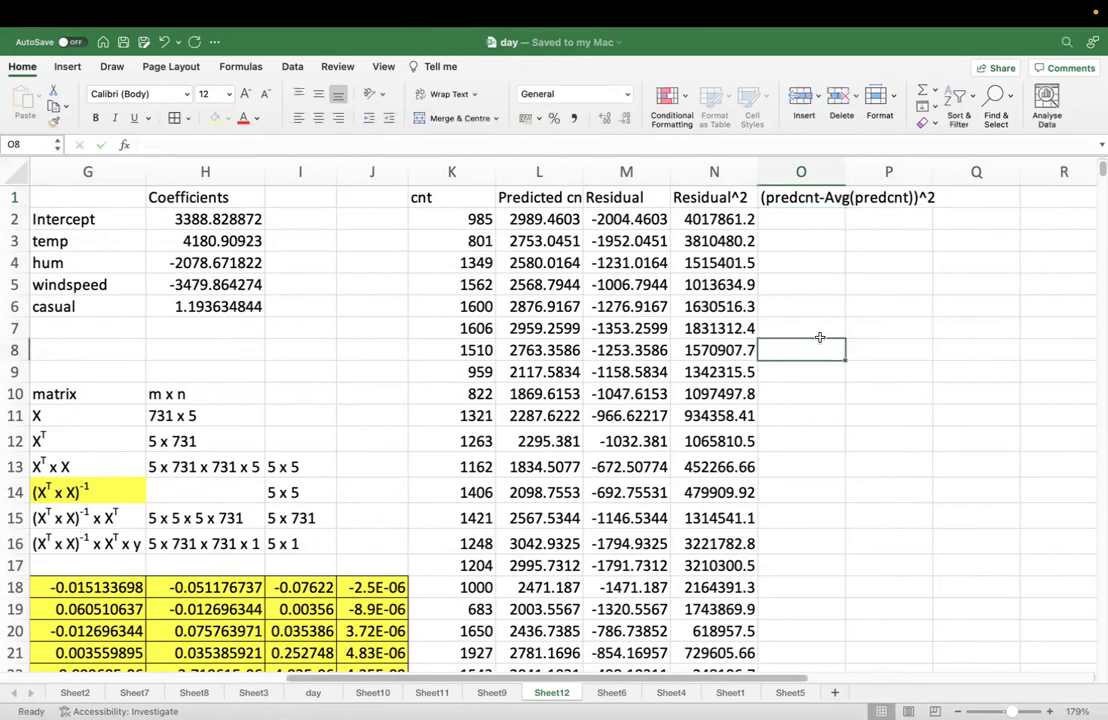
Step: Enter =(L2-AVERAGE($L$2:L732)) in O2 with the range start anchored
{"action": "left_click", "coordinate": [816, 218]}
{"action": "type", "text": "=("}
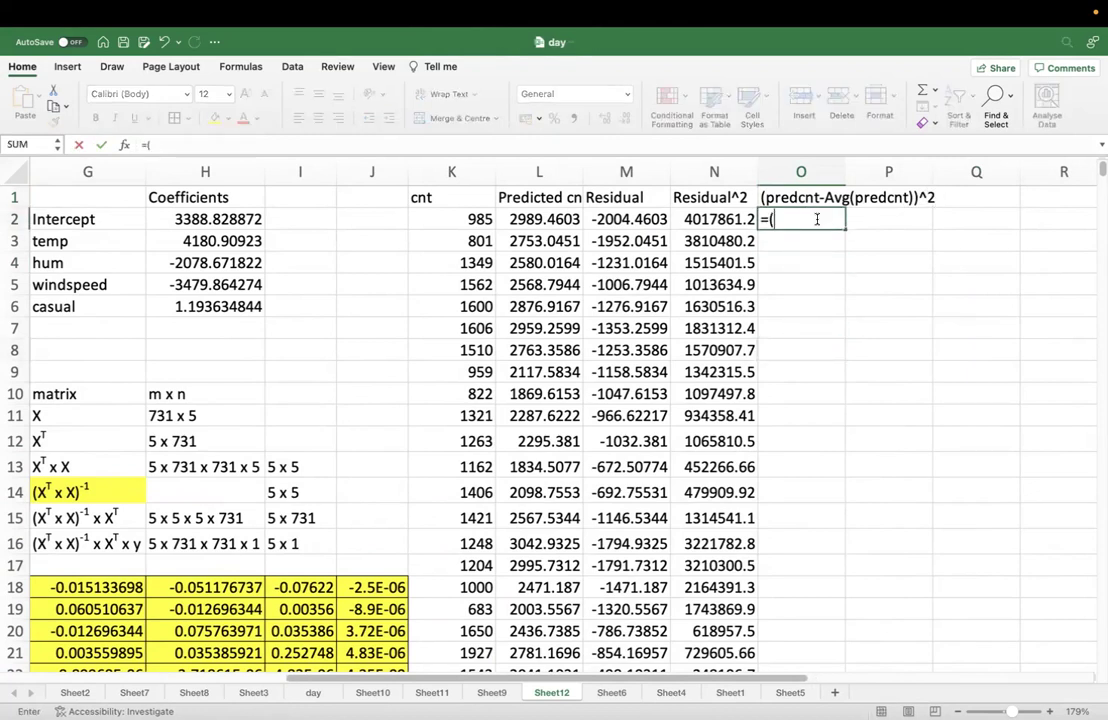
{"action": "left_click", "coordinate": [539, 223]}
{"action": "type", "text": "-average("}
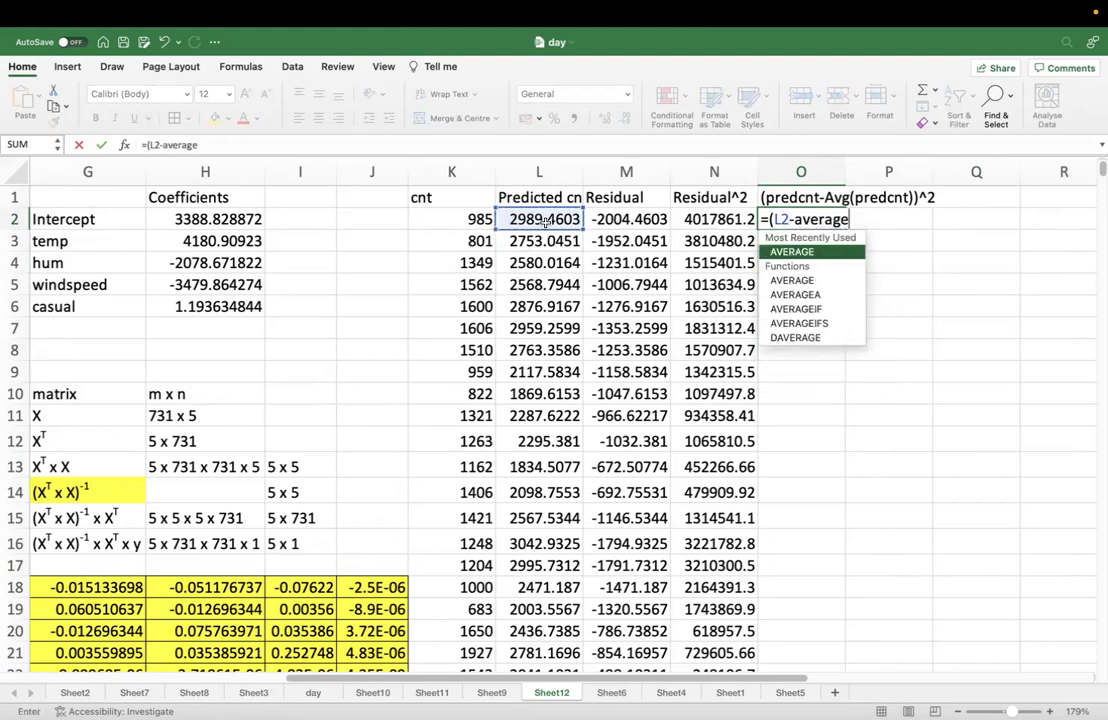
{"action": "left_click", "coordinate": [541, 223]}
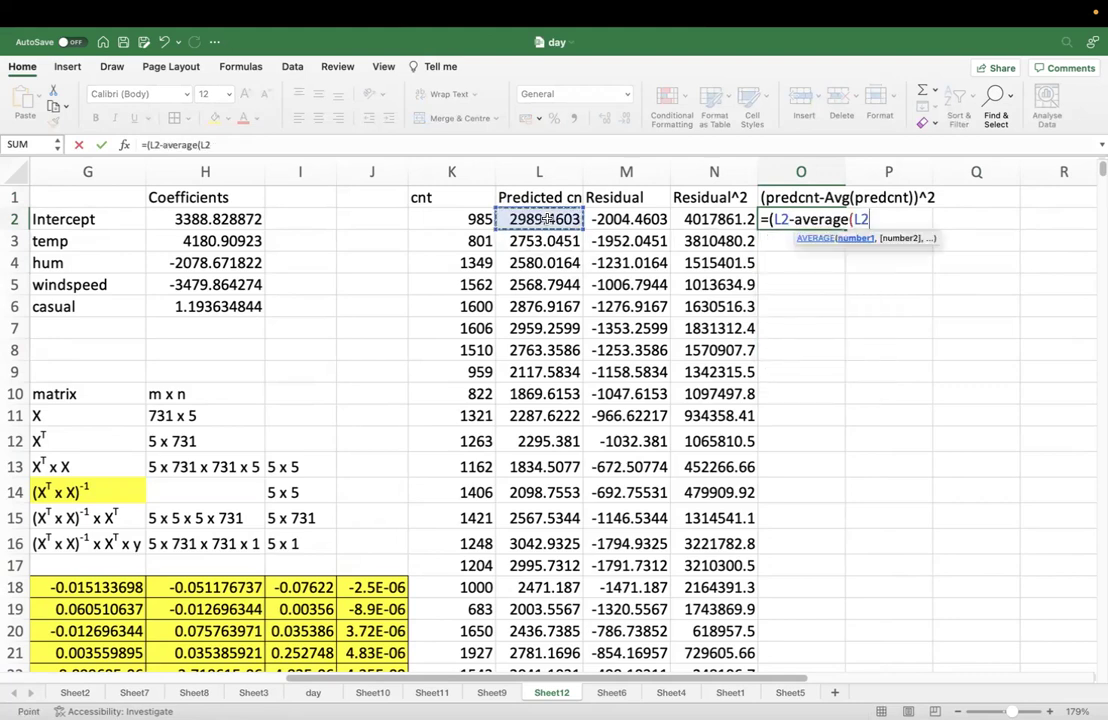
{"action": "key", "text": "super+shift+Down"}
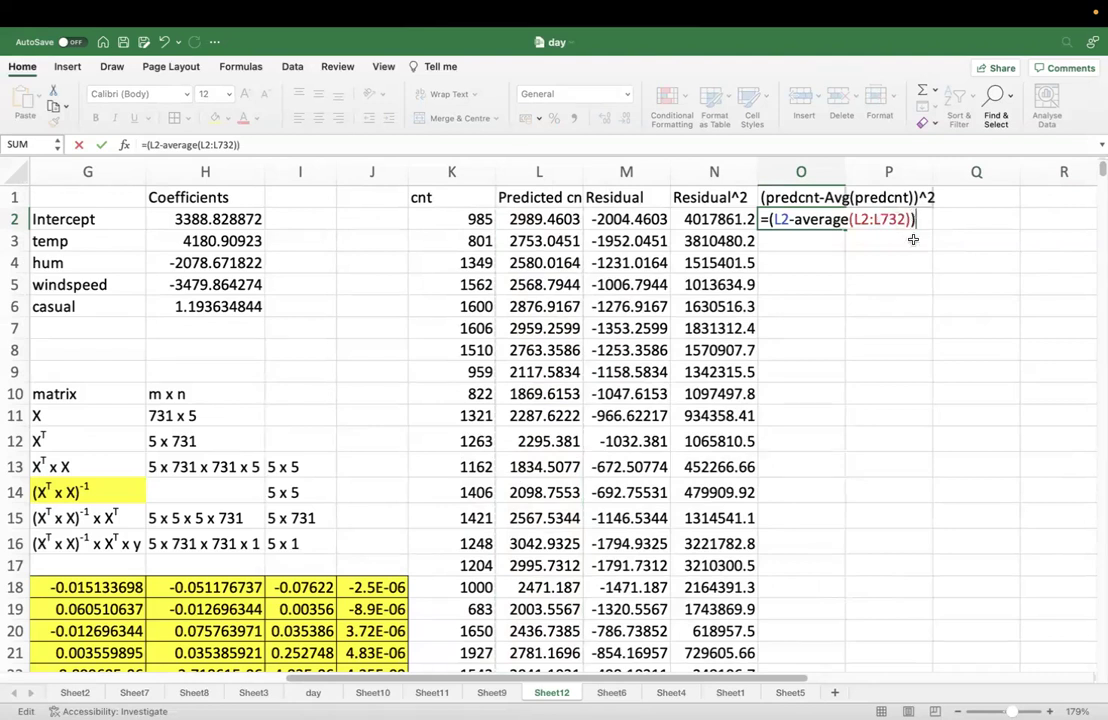
{"action": "type", "text": ")"}
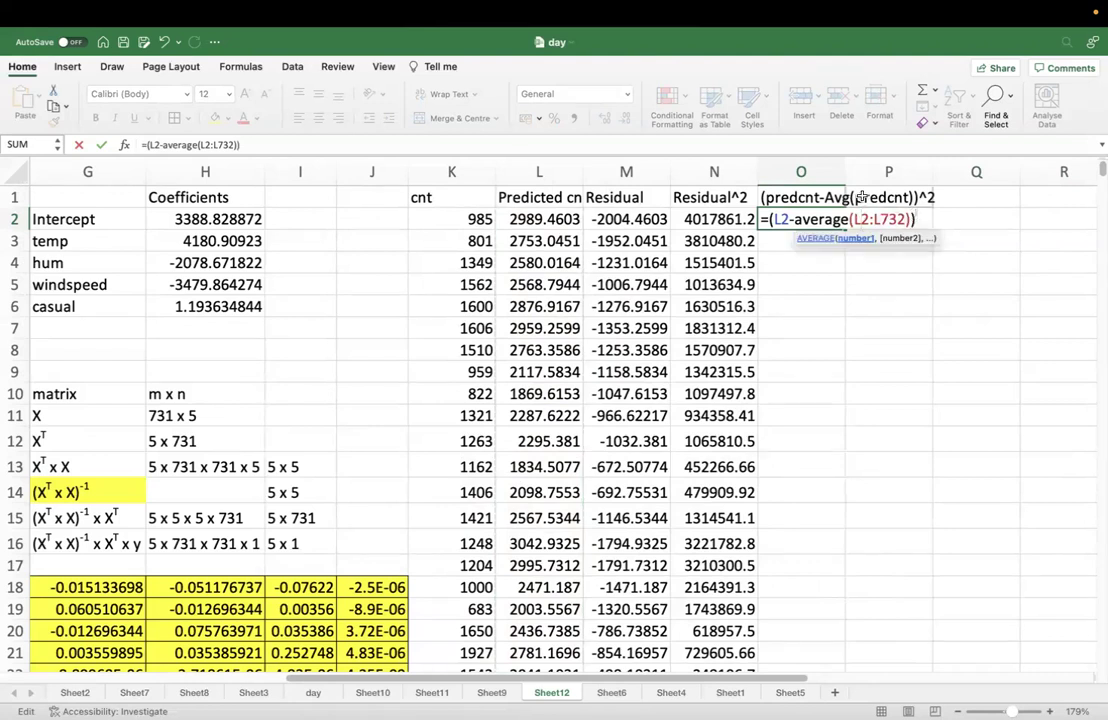
{"action": "key", "text": "F4"}
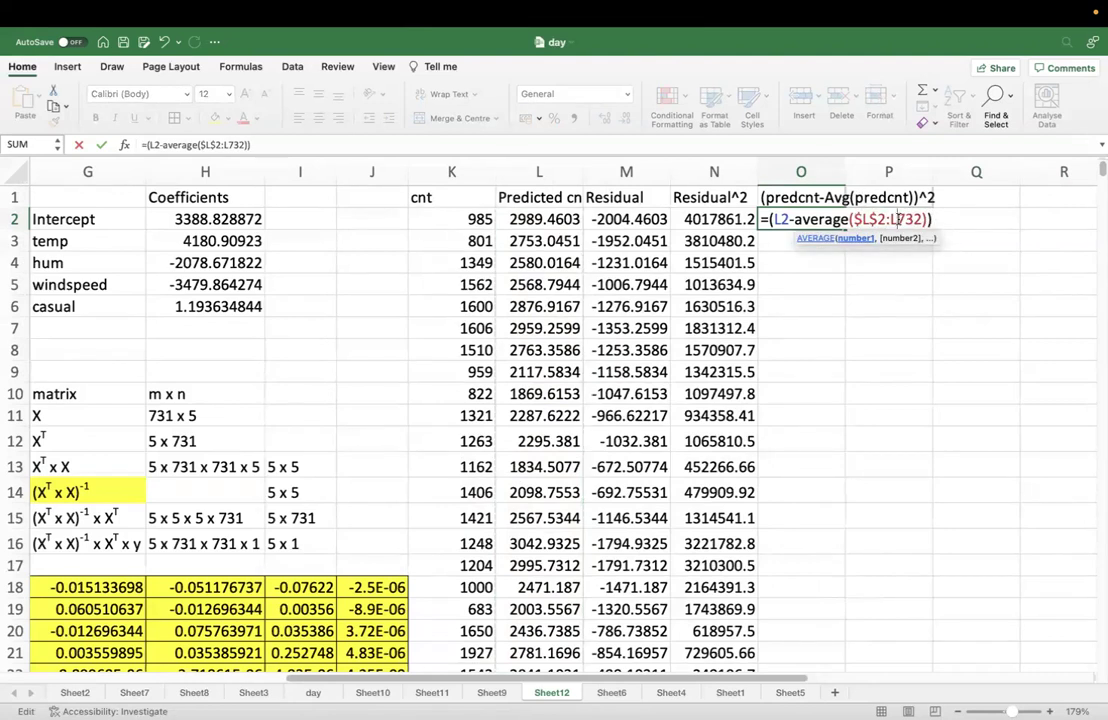
{"action": "key", "text": "Return"}
Step: Fill the O2 deviation formula down column O and save the workbook
{"action": "key", "text": "Up"}
{"action": "key", "text": "Up"}
{"action": "left_click", "coordinate": [829, 213]}
{"action": "double_click", "coordinate": [845, 228]}
{"action": "left_click", "coordinate": [932, 305]}
{"action": "key", "text": "super+s"}
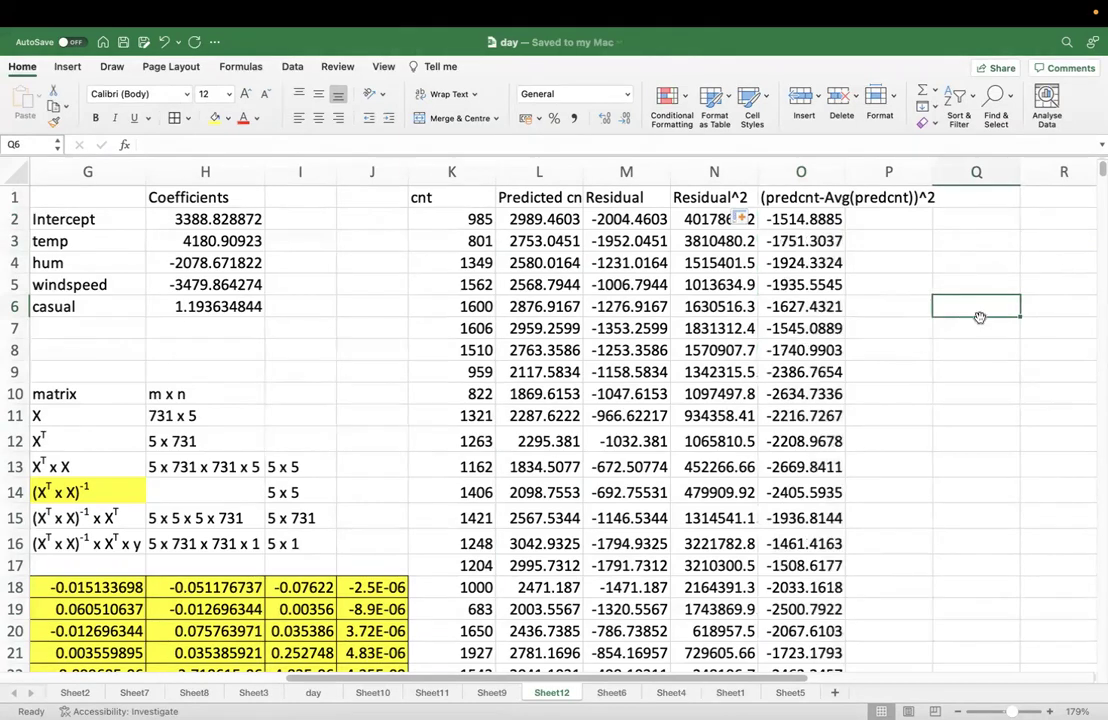
Step: Label Q6 'SSR' and sum the squared residuals N2:N732 in R6
{"action": "type", "text": "SSR"}
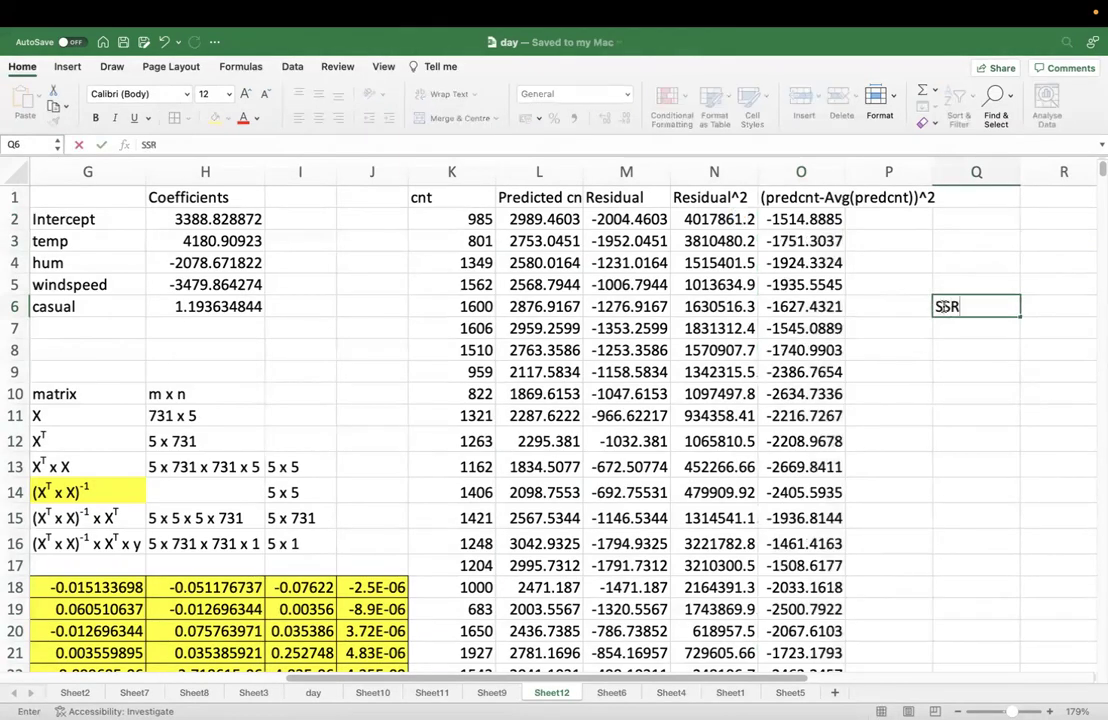
{"action": "key", "text": "Tab"}
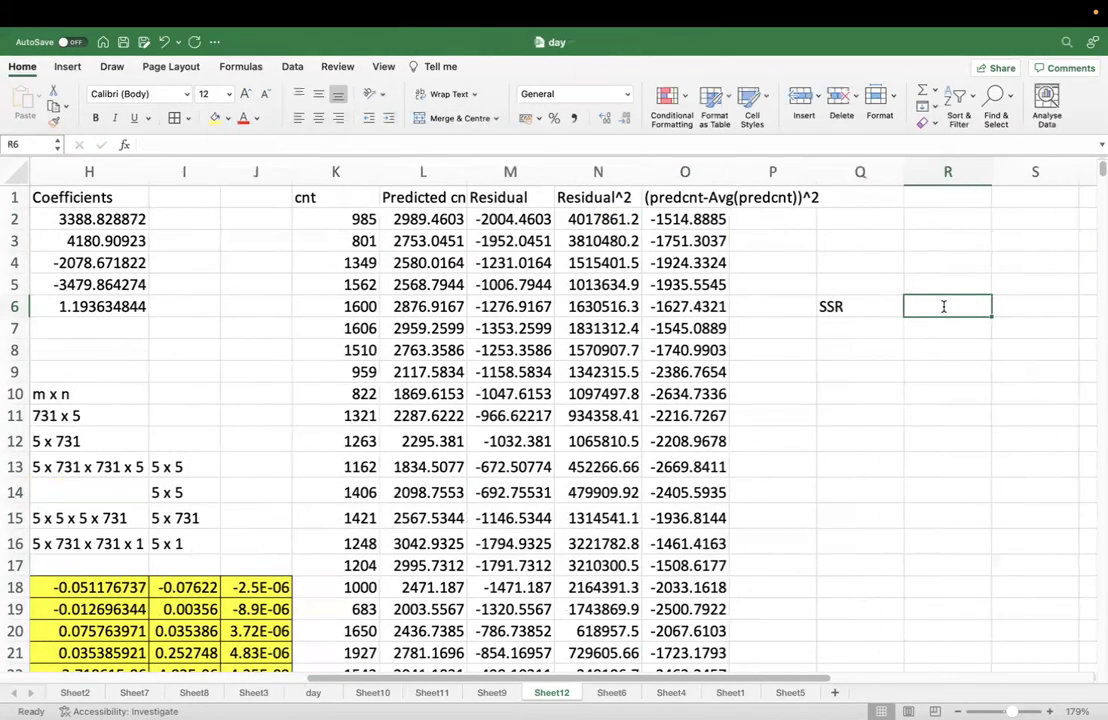
{"action": "type", "text": "=sum("}
{"action": "left_click", "coordinate": [594, 220]}
{"action": "key", "text": "super+shift+Down"}
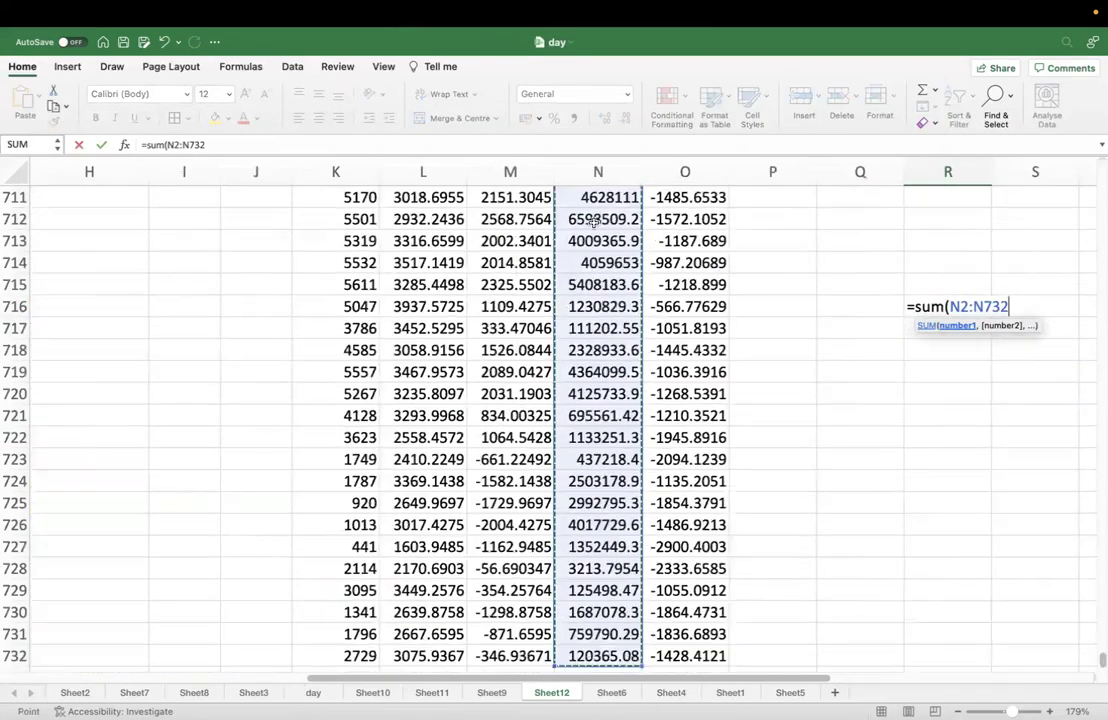
{"action": "key", "text": "Return"}
Step: Label Q7 'SSE' and sum column O from O2 down in R7
{"action": "scroll", "coordinate": [980, 250], "scroll_direction": "up", "scroll_amount": 2}
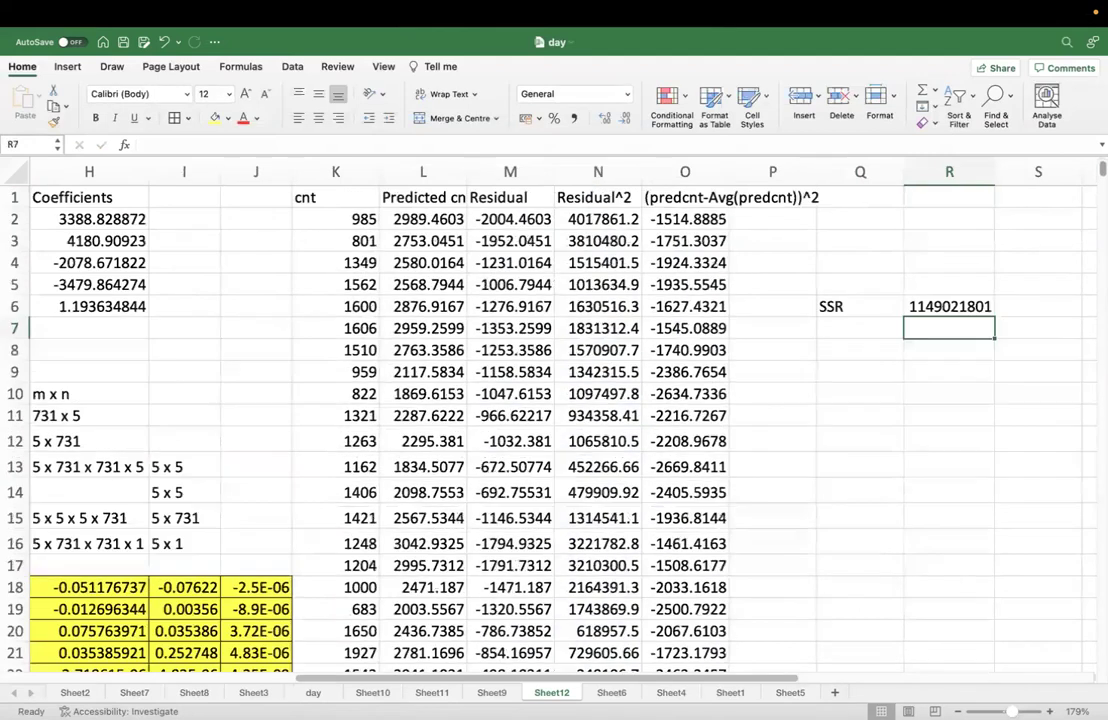
{"action": "left_click", "coordinate": [870, 326]}
{"action": "type", "text": "SSE"}
{"action": "key", "text": "Tab"}
{"action": "type", "text": "=sum("}
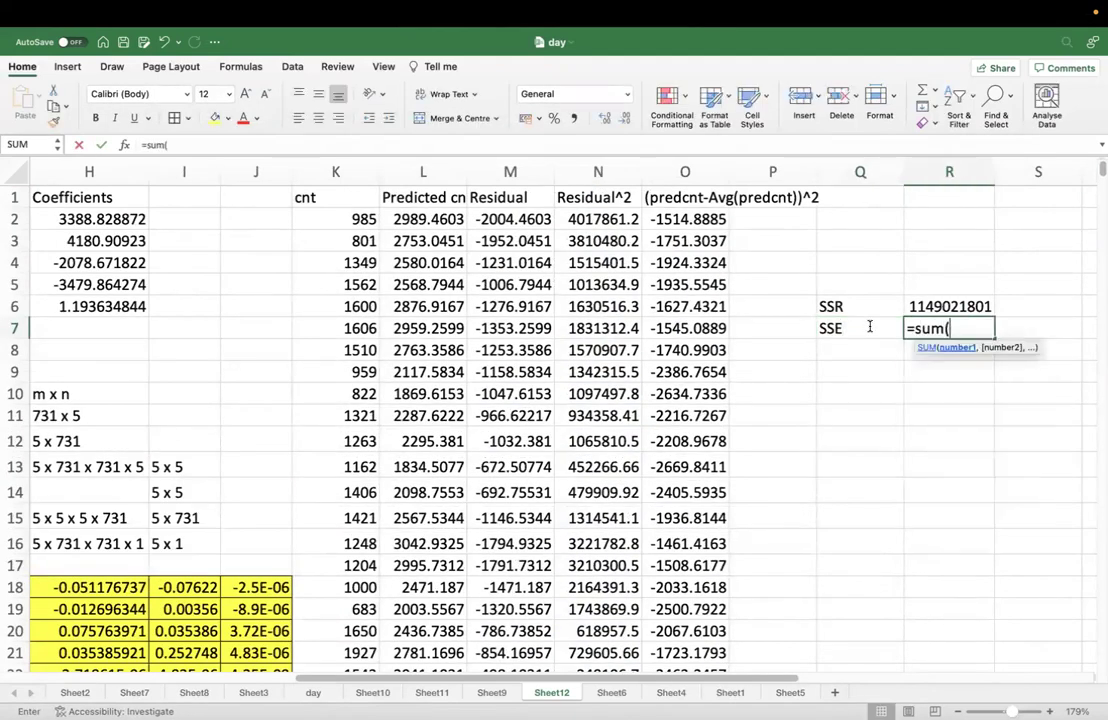
{"action": "left_click", "coordinate": [714, 218]}
{"action": "key", "text": "ctrl+shift+Down"}
{"action": "key", "text": "Return"}
Step: Label Q8 'SST' and set R8 to =R6+R7
{"action": "type", "text": "SST"}
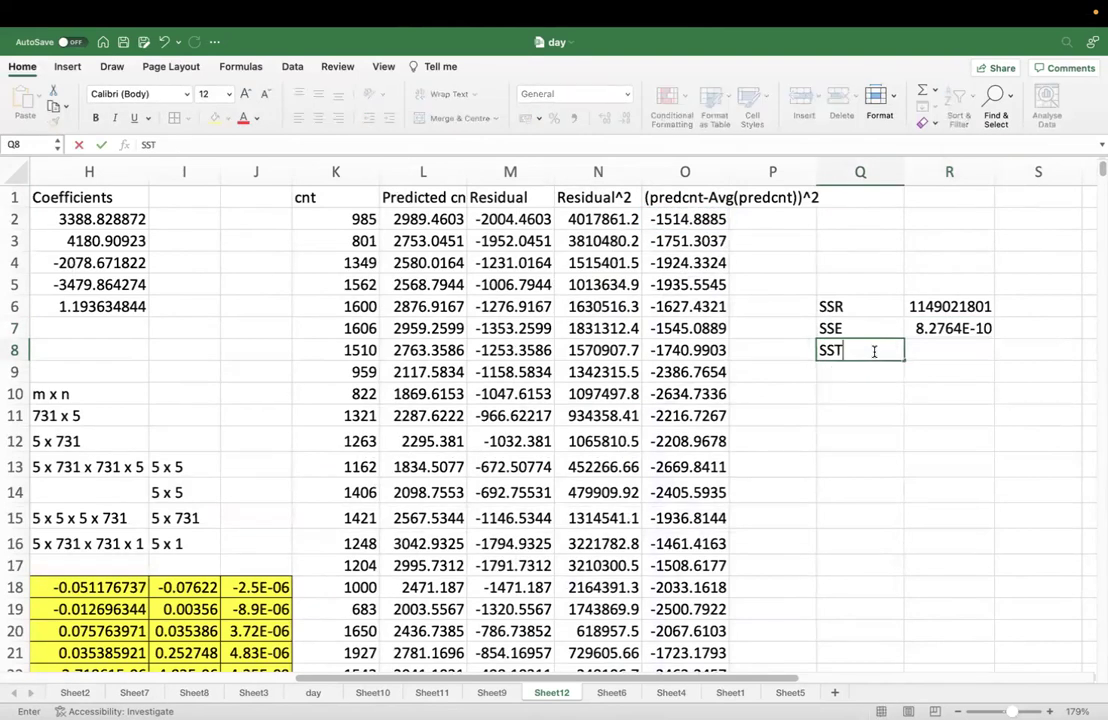
{"action": "key", "text": "Tab"}
{"action": "type", "text": "="}
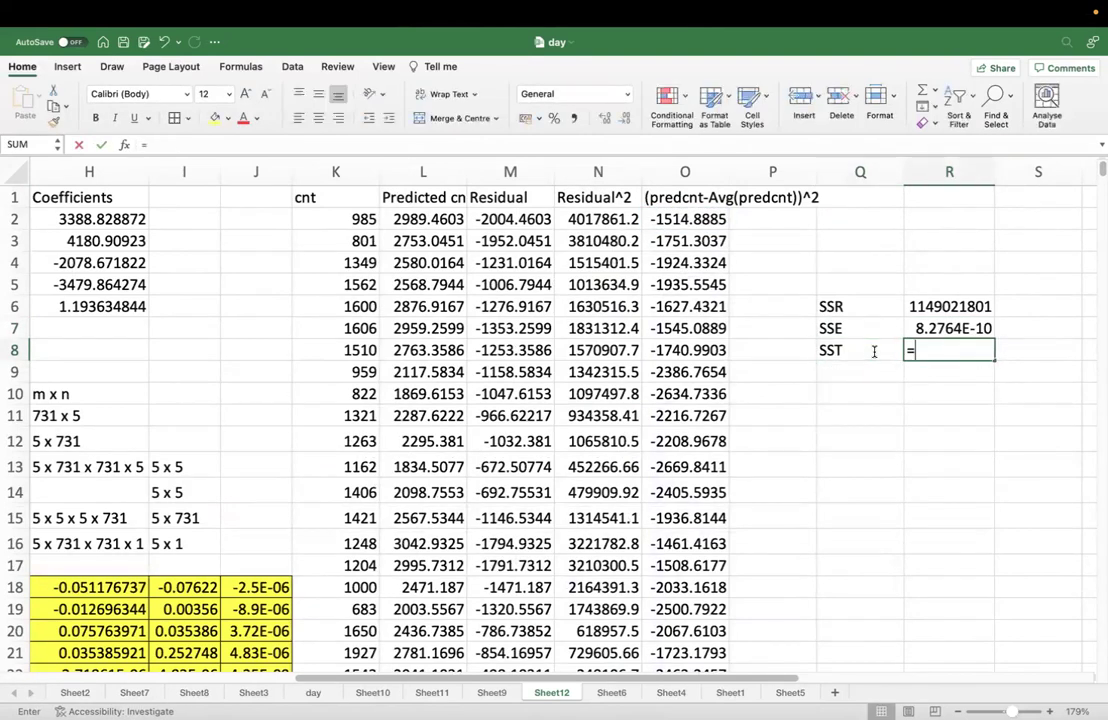
{"action": "left_click", "coordinate": [935, 307]}
{"action": "type", "text": "+"}
{"action": "left_click", "coordinate": [958, 330]}
{"action": "key", "text": "Return"}
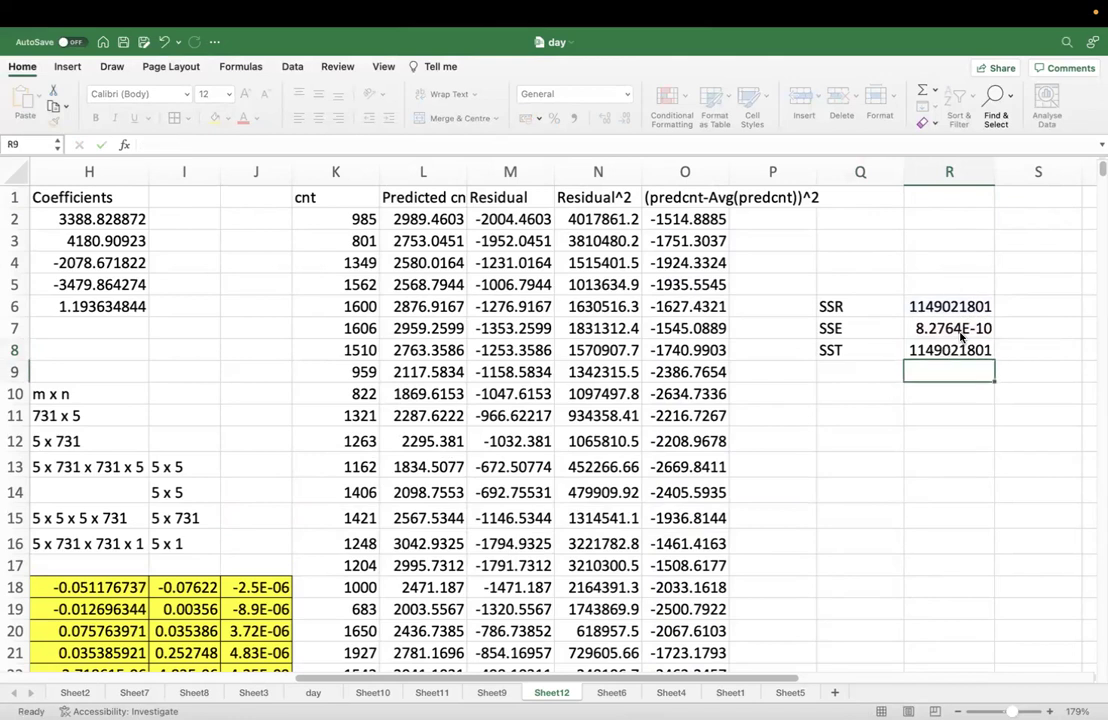
Step: Correct the O1 header, square the O2 deviation formula with ^2, and refill column O
{"action": "left_click", "coordinate": [685, 197]}
{"action": "left_click", "coordinate": [268, 145]}
{"action": "key", "text": "BackSpace"}
{"action": "key", "text": "BackSpace"}
{"action": "key", "text": "Return"}
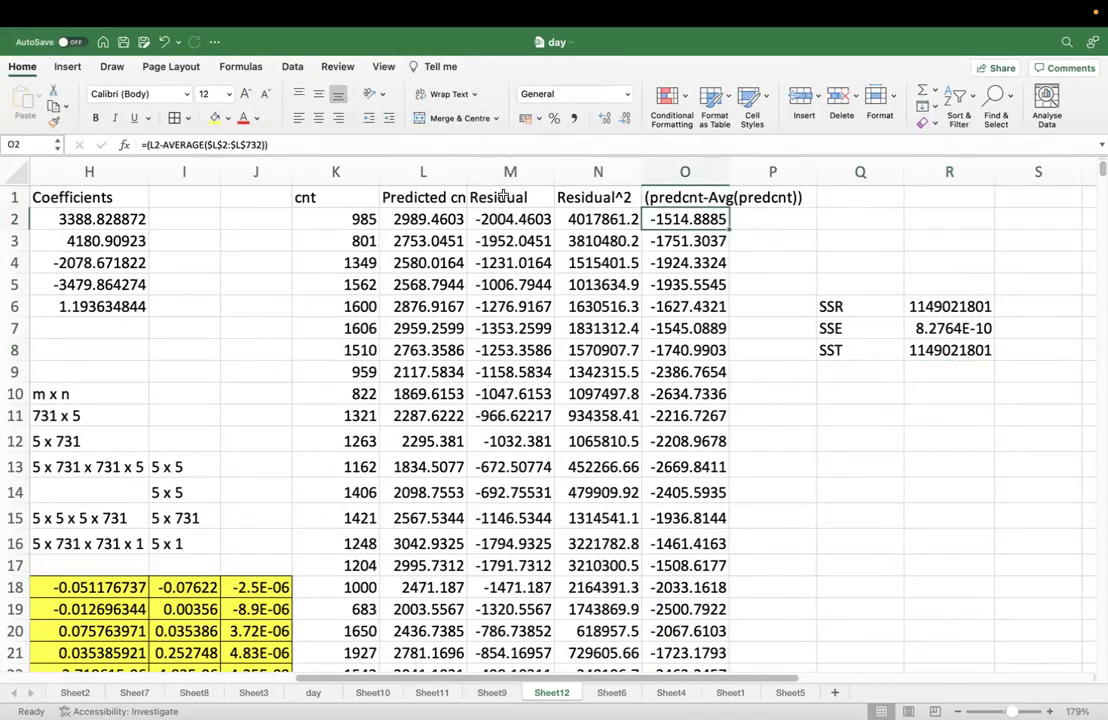
{"action": "left_click", "coordinate": [463, 143]}
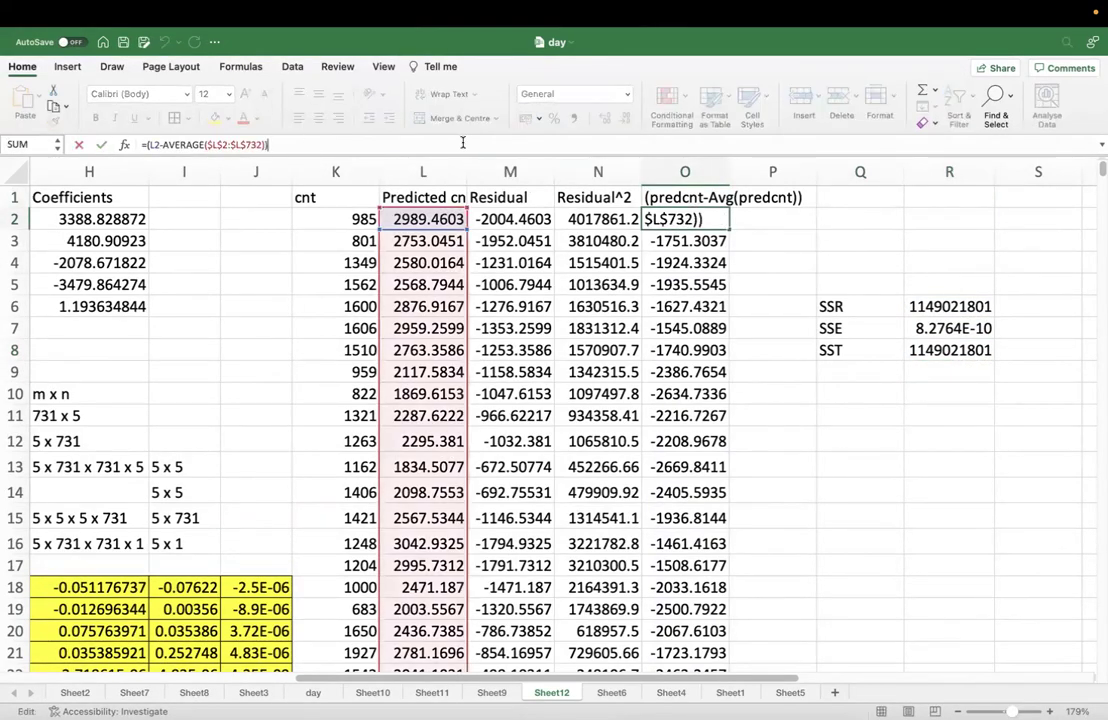
{"action": "type", "text": "^2"}
{"action": "key", "text": "Return"}
{"action": "left_click", "coordinate": [697, 219]}
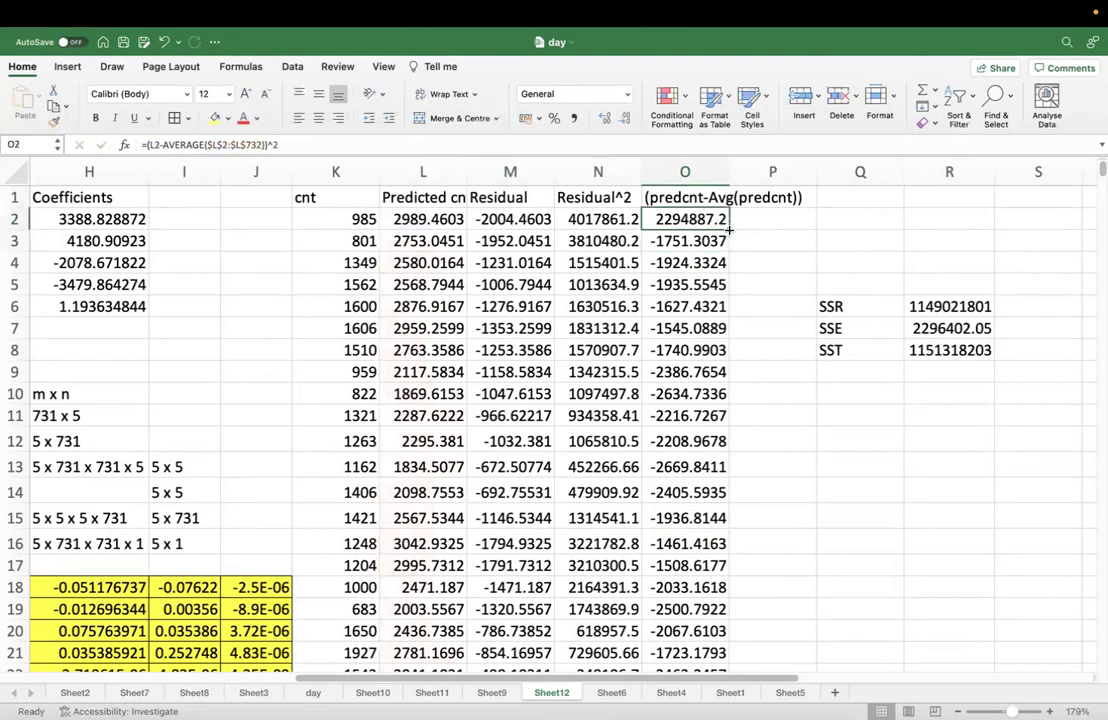
{"action": "double_click", "coordinate": [730, 229]}
{"action": "left_click", "coordinate": [949, 440]}
Step: Open a new browser tab, leave full screen, and select Q10 in Excel
{"action": "mouse_move", "coordinate": [82, 8]}
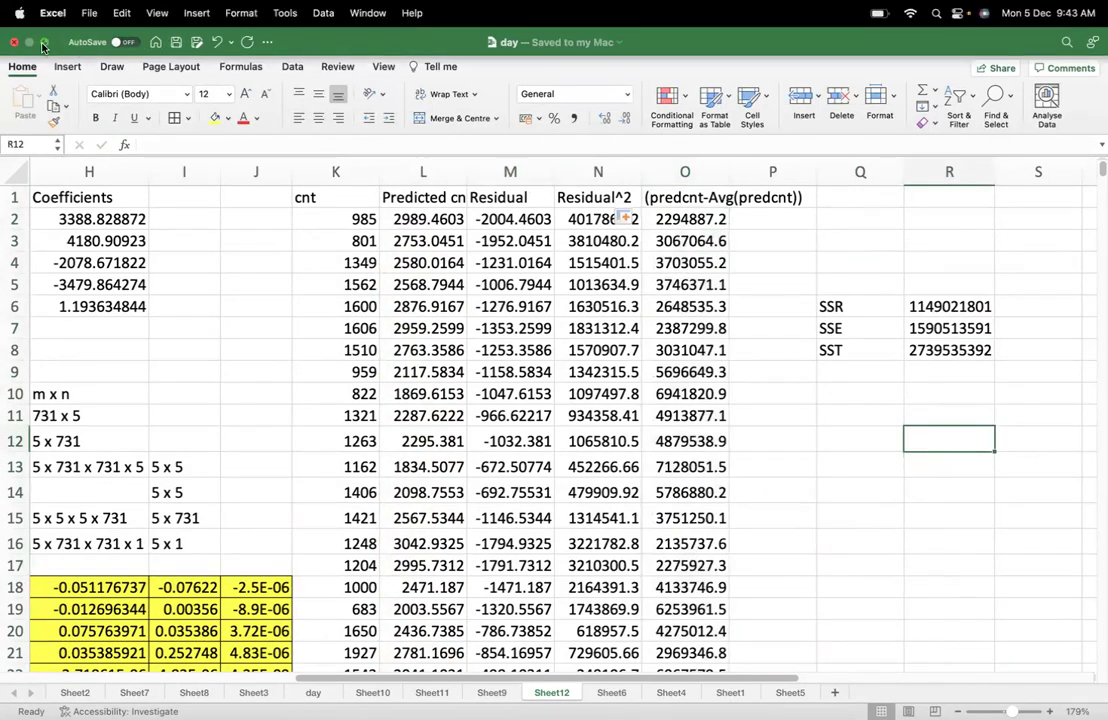
{"action": "key", "text": "super+Tab"}
{"action": "key", "text": "super+t"}
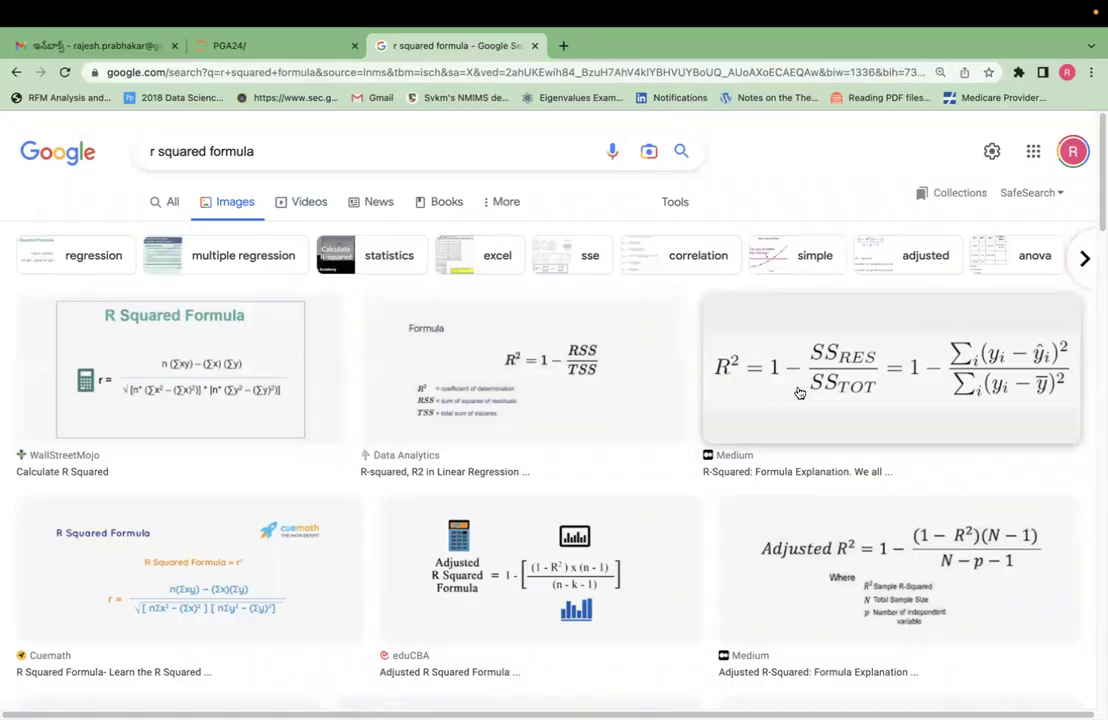
{"action": "left_click", "coordinate": [50, 37]}
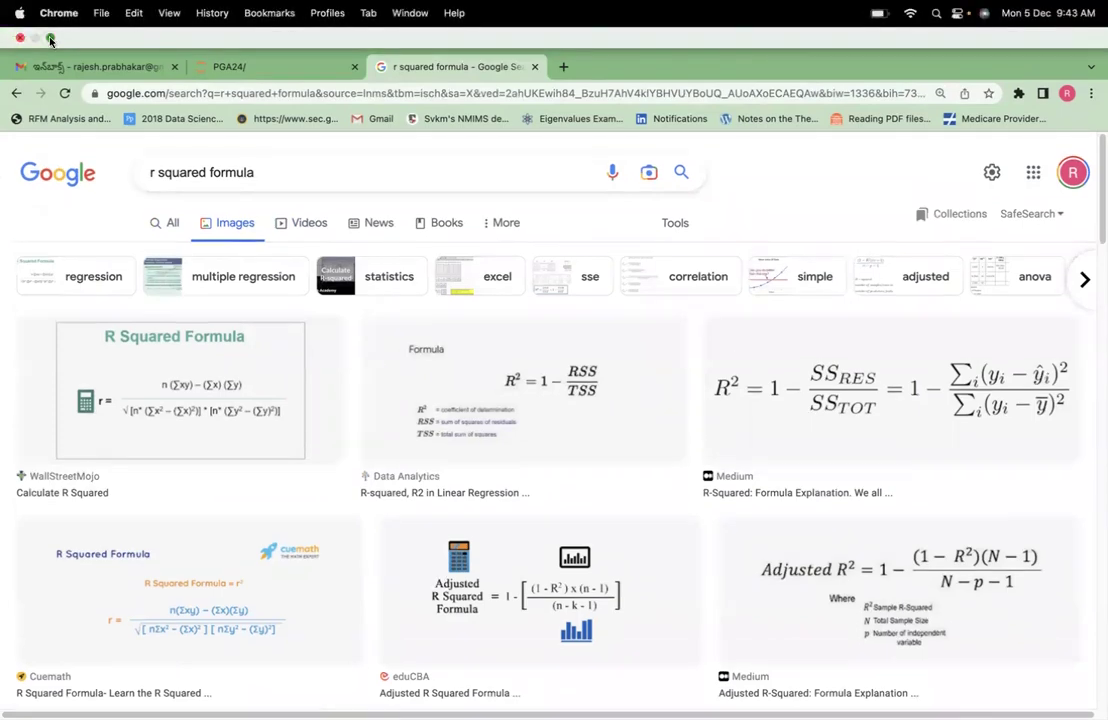
{"action": "left_click", "coordinate": [853, 390]}
Step: Label Q10 'R Square' and enter =1-(R6/R8) in R10, giving 0.58057786
{"action": "type", "text": "R Square"}
{"action": "key", "text": "Tab"}
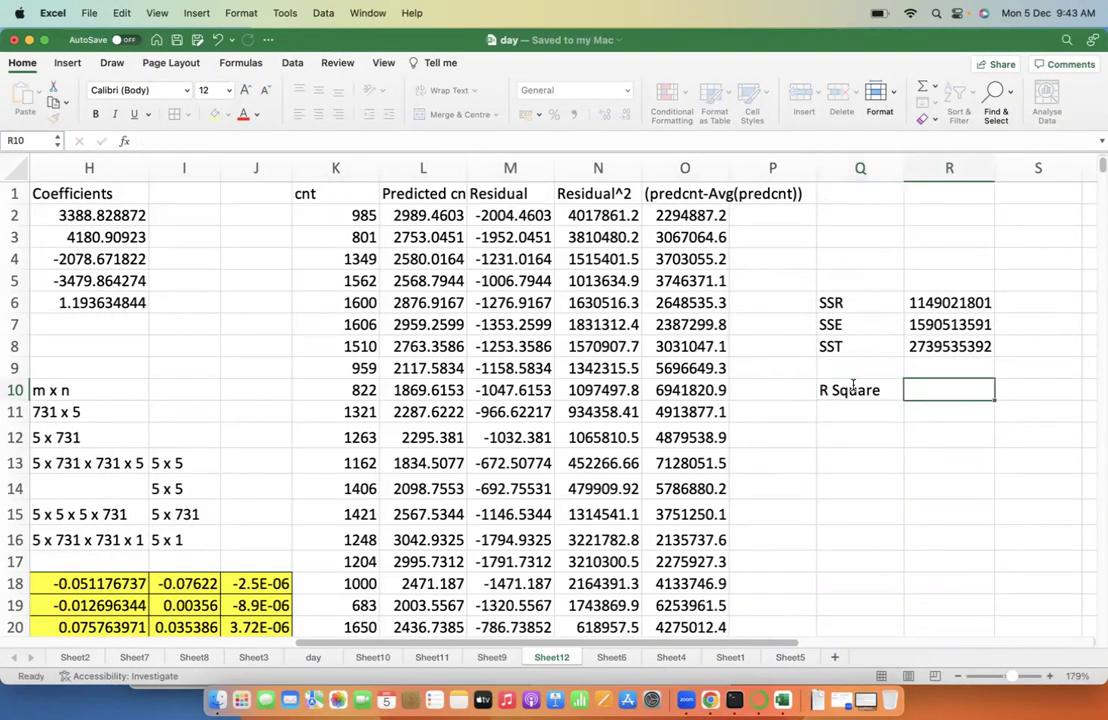
{"action": "type", "text": "=1-"}
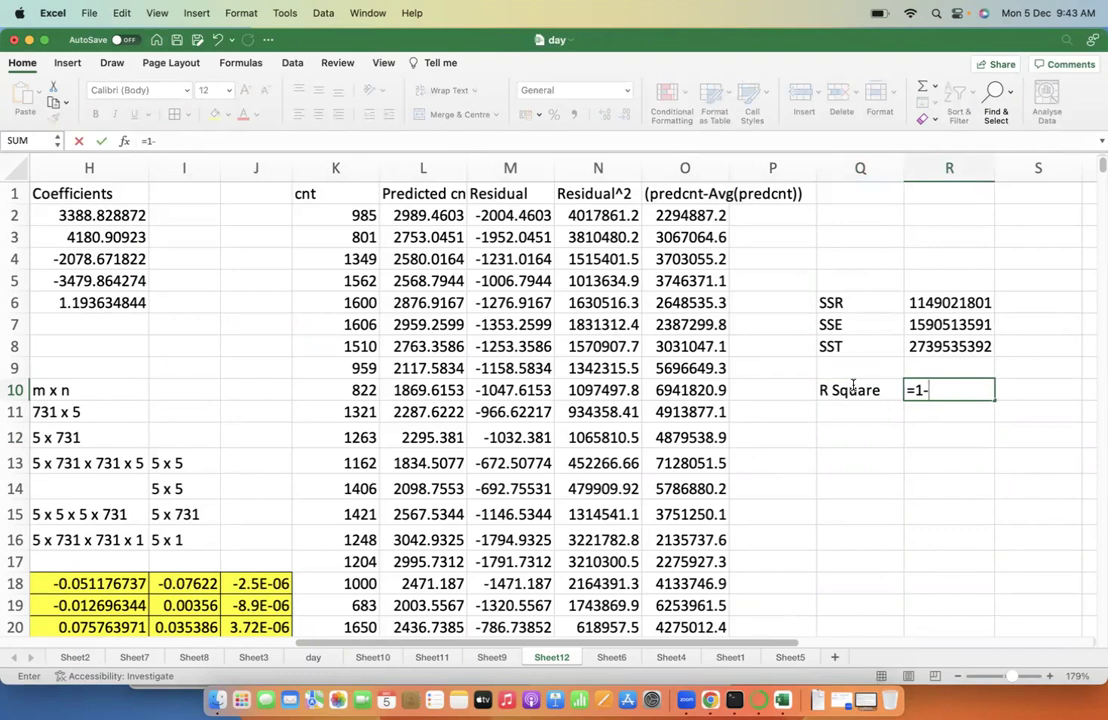
{"action": "type", "text": "("}
{"action": "left_click", "coordinate": [938, 302]}
{"action": "type", "text": "/"}
{"action": "left_click", "coordinate": [955, 346]}
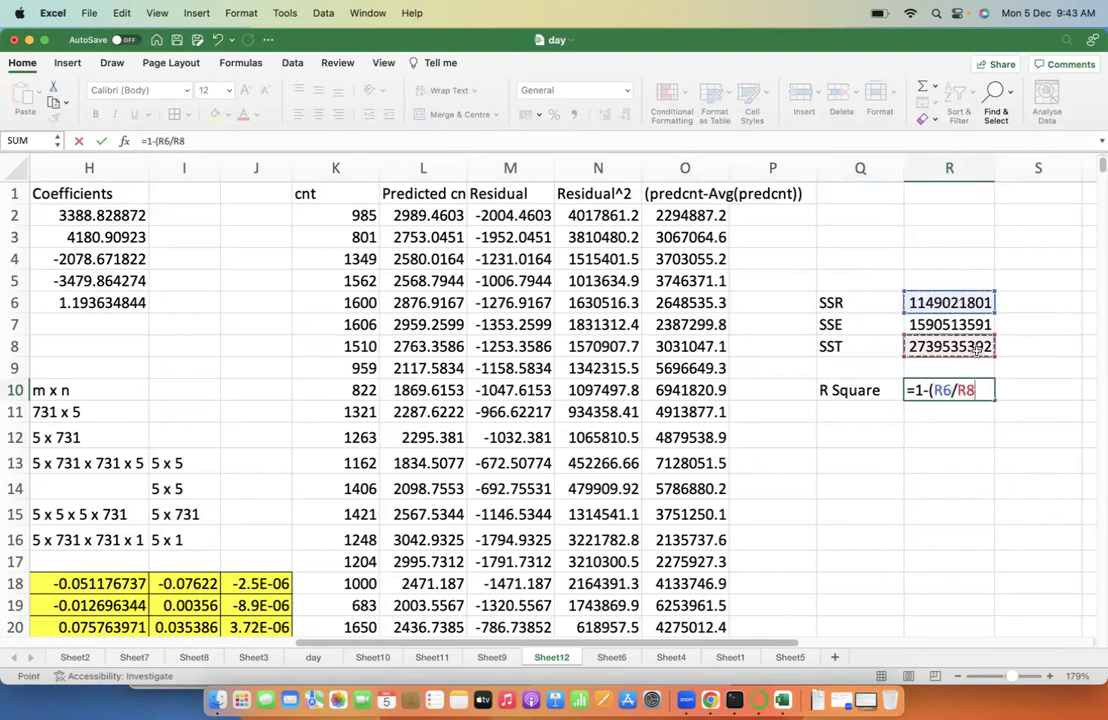
{"action": "type", "text": ")"}
{"action": "key", "text": "Return"}
{"action": "key", "text": "Up"}
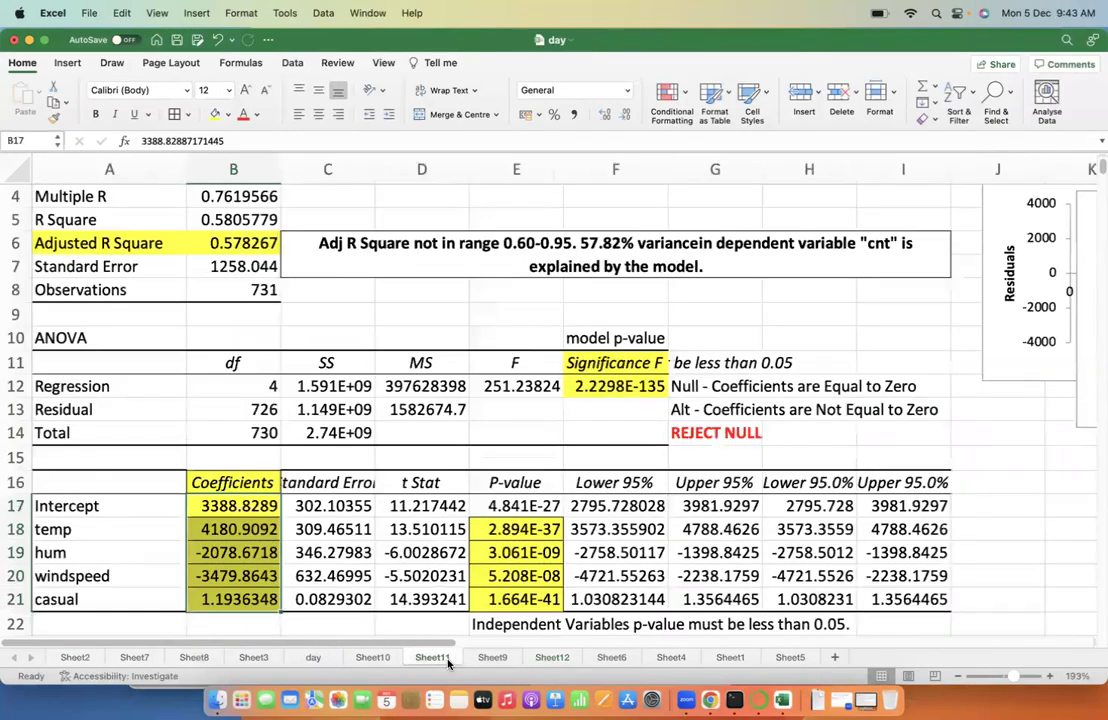
Step: Compare with Sheet11's R Square, then paste the R² formula image at Q12
{"action": "left_click", "coordinate": [432, 657]}
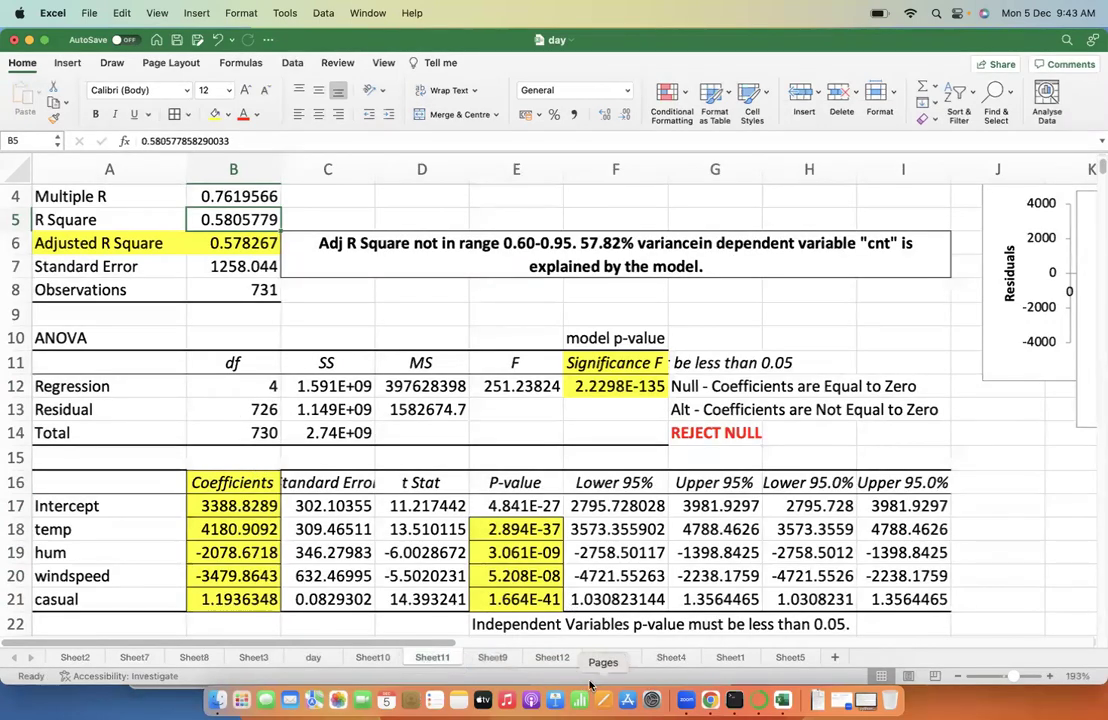
{"action": "left_click", "coordinate": [555, 660]}
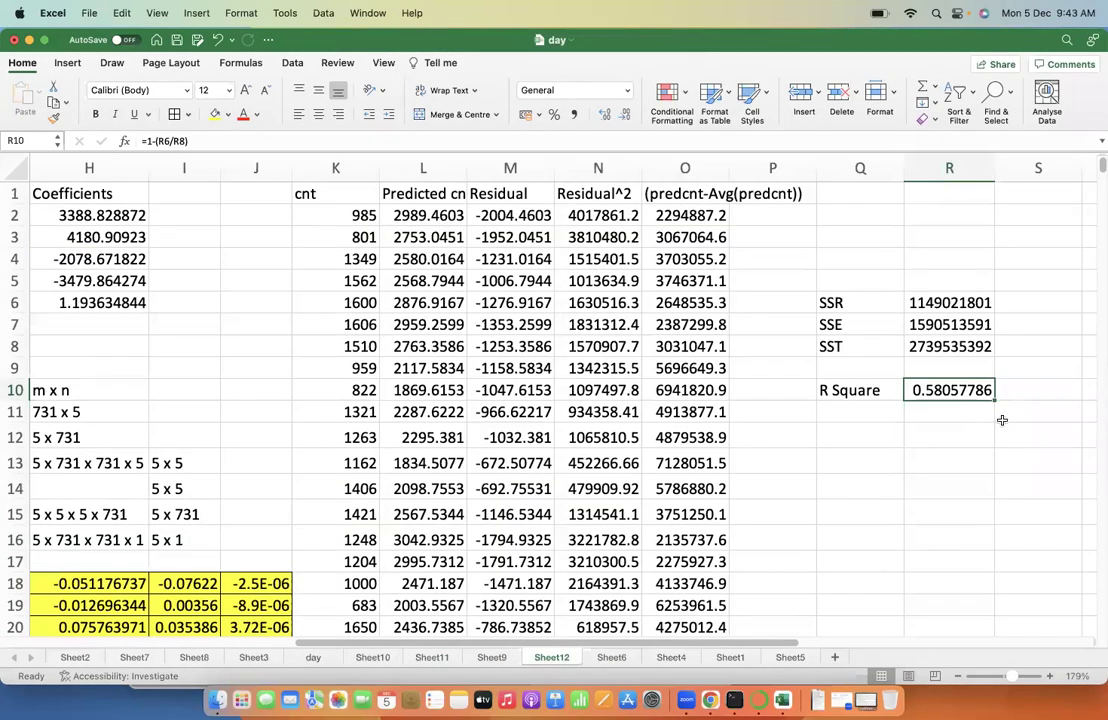
{"action": "left_click", "coordinate": [707, 698]}
{"action": "left_click", "coordinate": [860, 437]}
{"action": "key", "text": "super+v"}
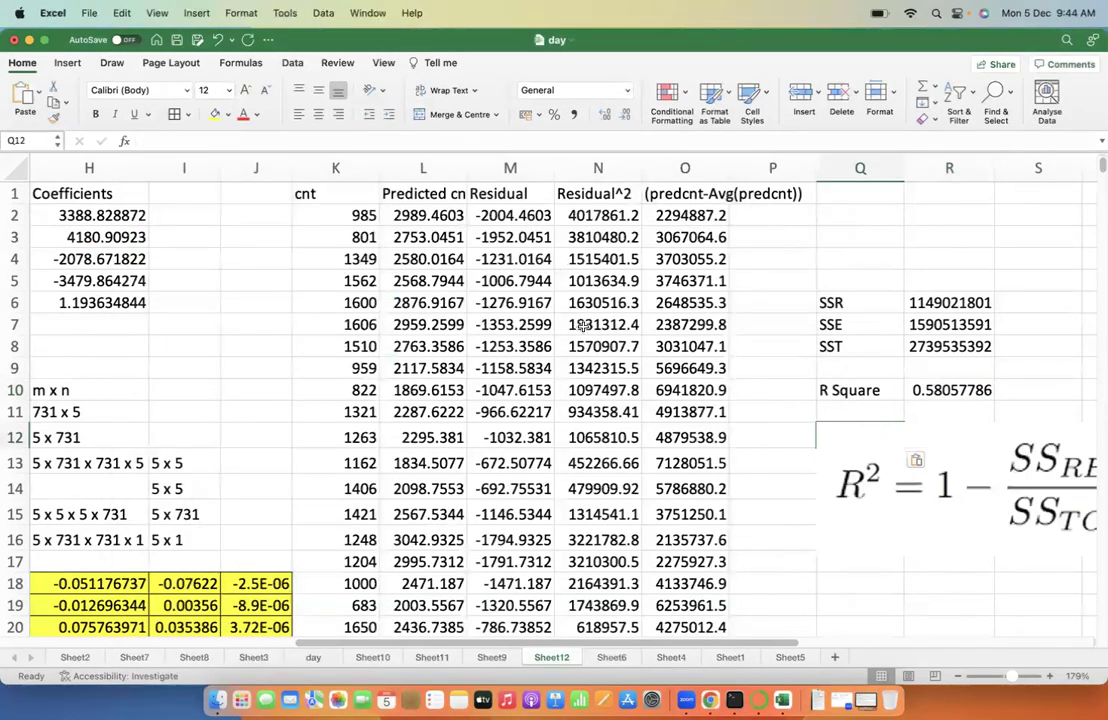
Step: Drag the R² = 1 − SSres/SStot image beneath the R Square row in columns P–S
{"action": "left_click_drag", "start_coordinate": [907, 445], "coordinate": [873, 441]}
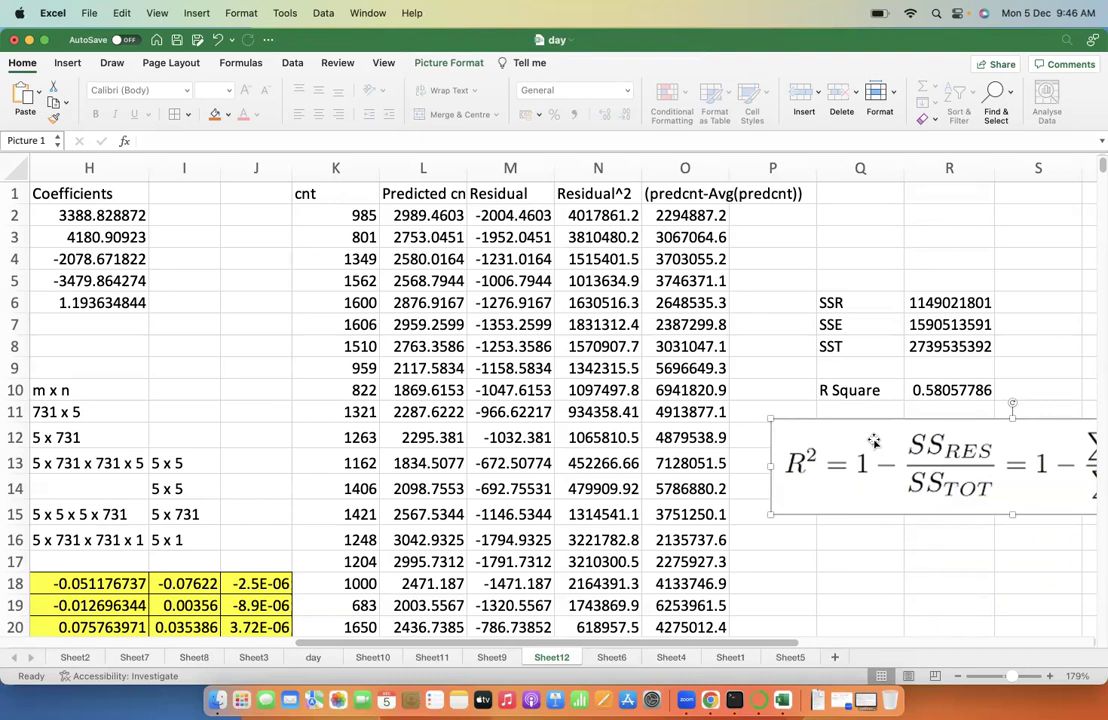
Step: Expand the labels to 'SSR(Sum Square Residual)', 'SSE (Sum Square Error)' and 'SST ( Sum Square Total)'
{"action": "left_click", "coordinate": [593, 167]}
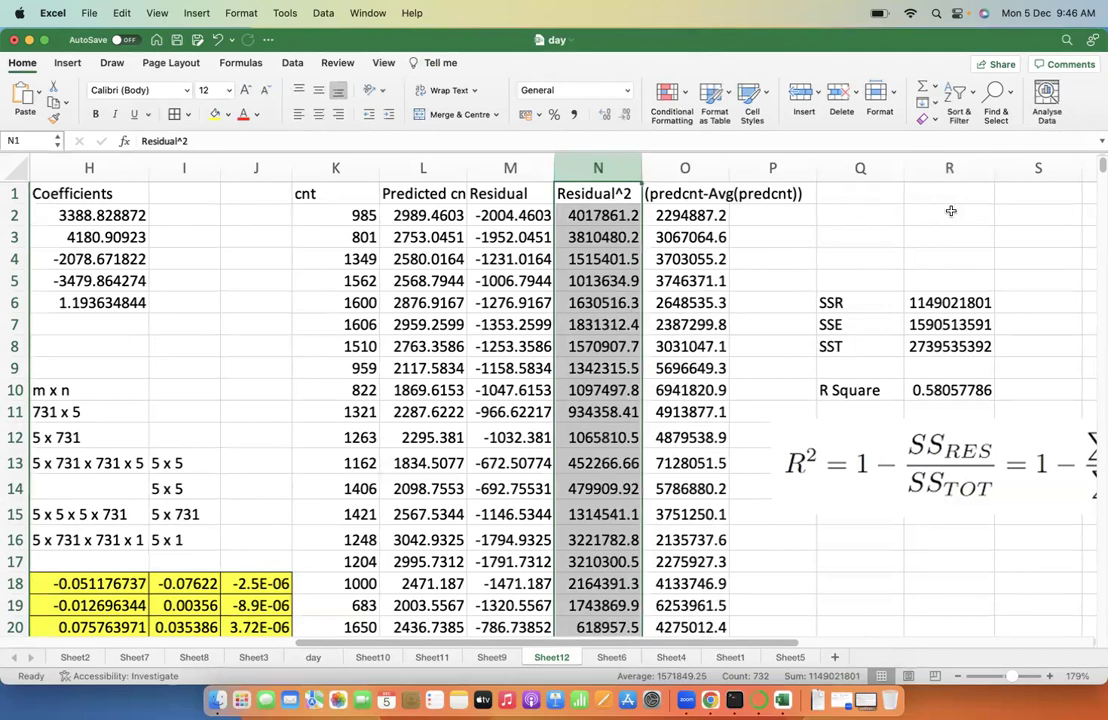
{"action": "double_click", "coordinate": [862, 303]}
{"action": "type", "text": "(Sum Square Residual)"}
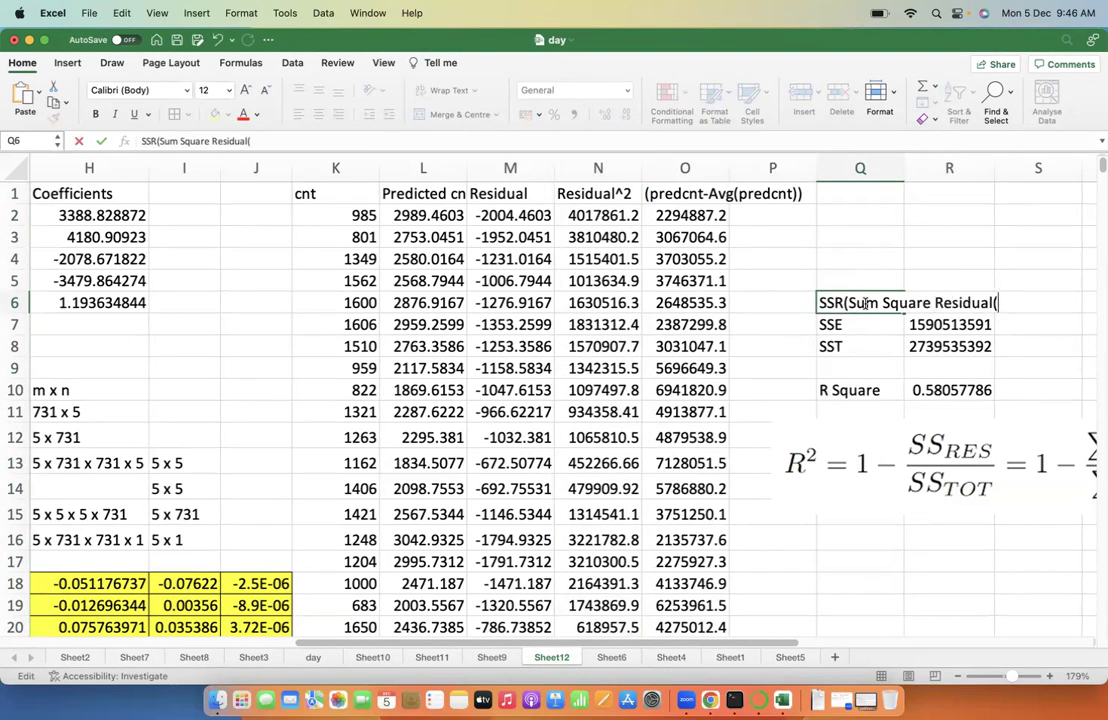
{"action": "key", "text": "Return"}
{"action": "double_click", "coordinate": [892, 324]}
{"action": "type", "text": "(Sum Square Error)"}
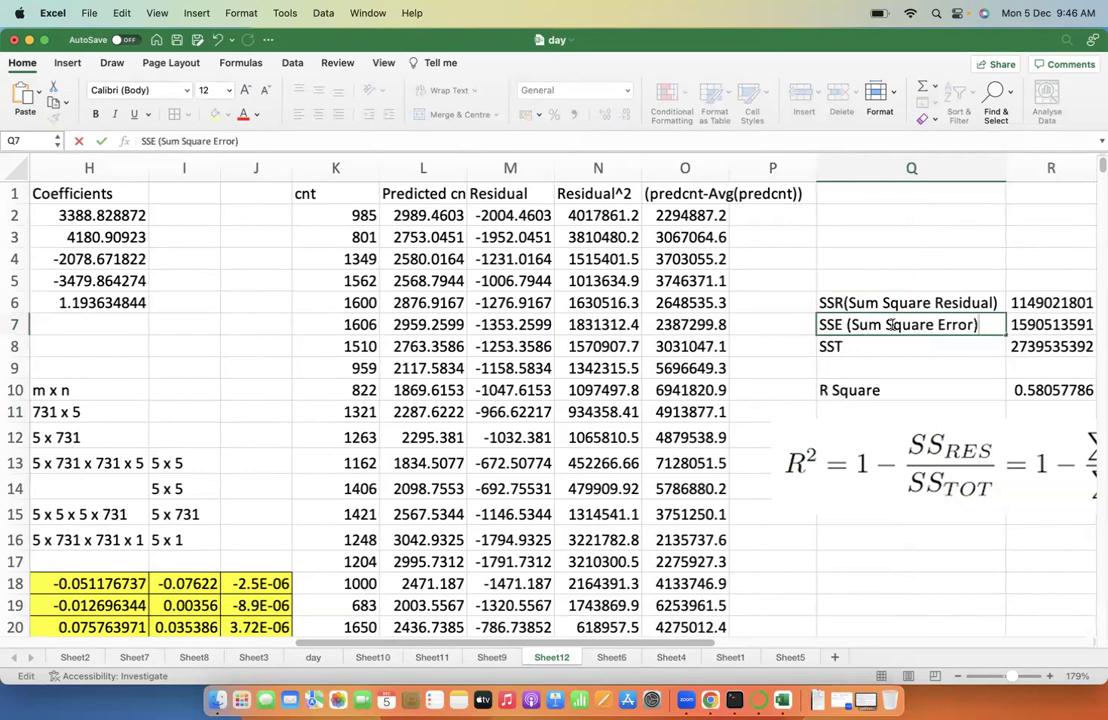
{"action": "left_click", "coordinate": [878, 340]}
{"action": "key", "text": "BackSpace"}
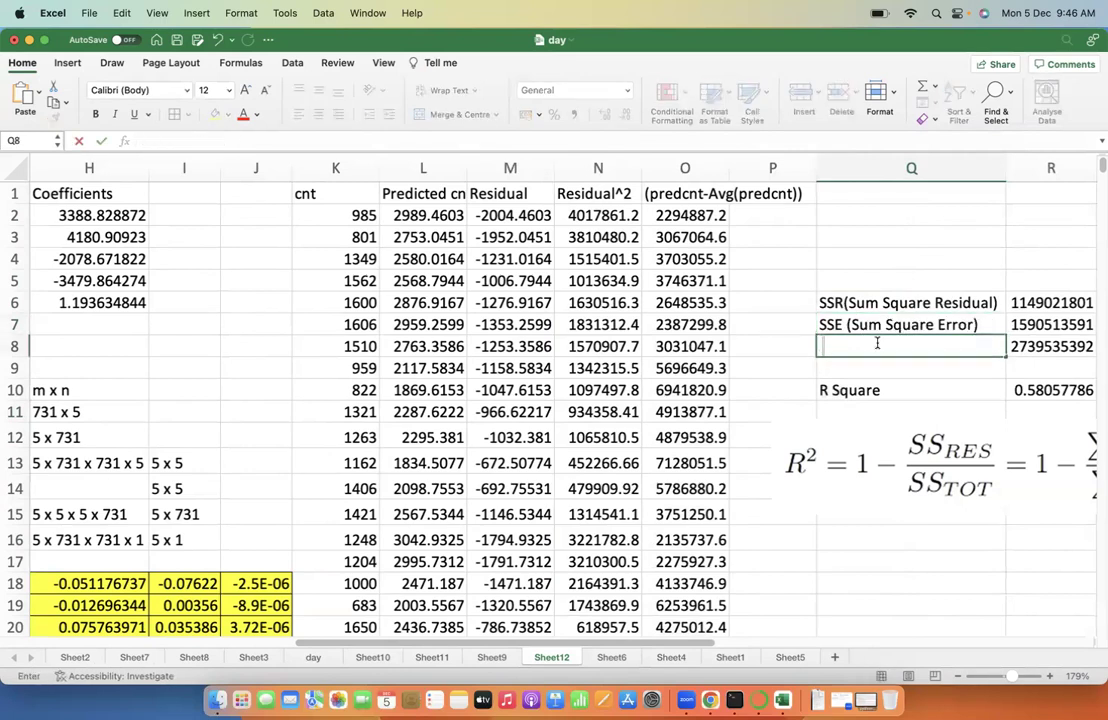
{"action": "type", "text": "SST ( Sum Square Total"}
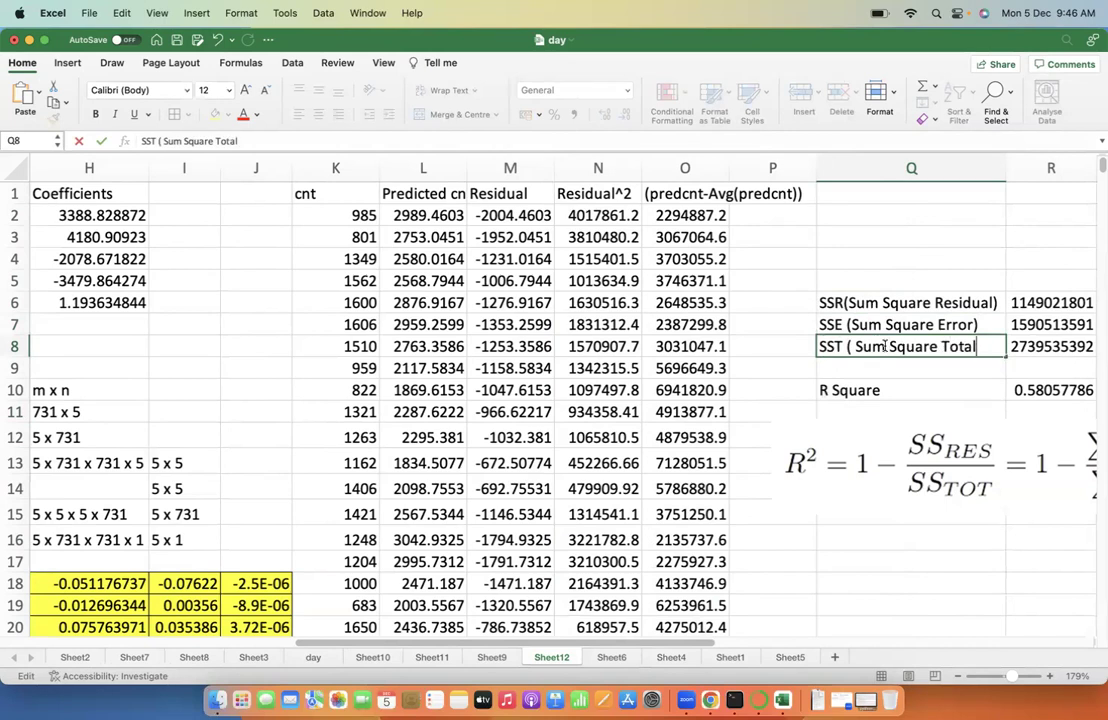
{"action": "type", "text": ")"}
{"action": "left_click", "coordinate": [1026, 539]}
Step: Reposition the R² formula image after reviewing R10's =1-(R6/R8) references
{"action": "scroll", "coordinate": [1026, 539], "scroll_direction": "right", "scroll_amount": 4}
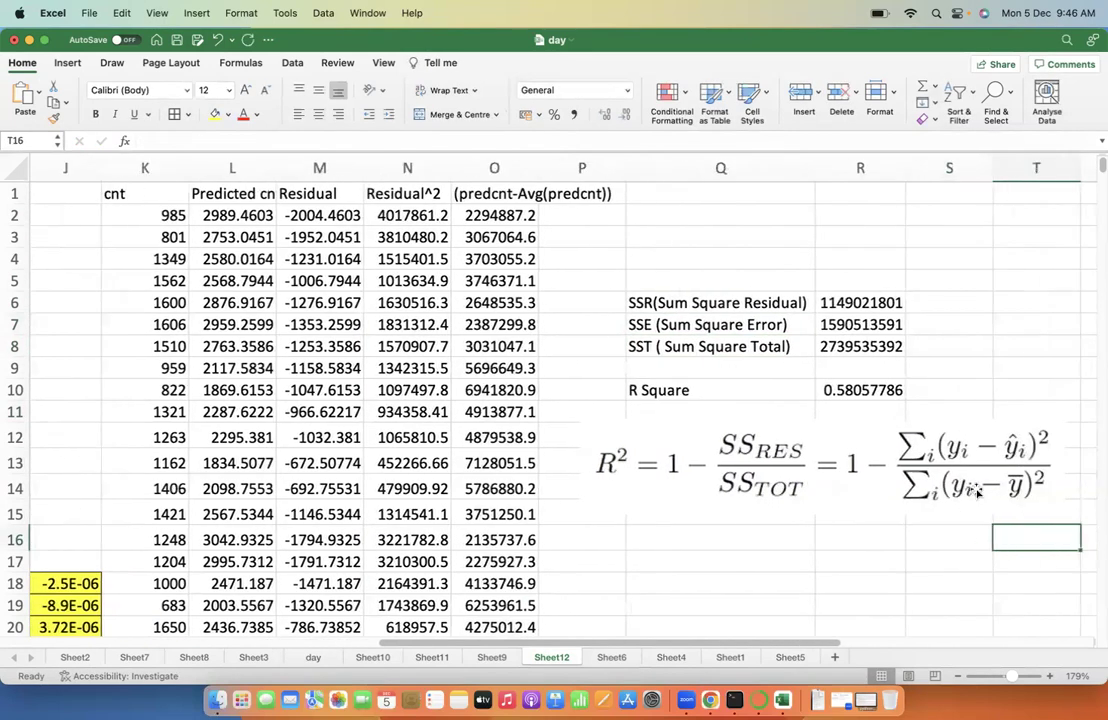
{"action": "left_click_drag", "start_coordinate": [751, 440], "coordinate": [766, 532]}
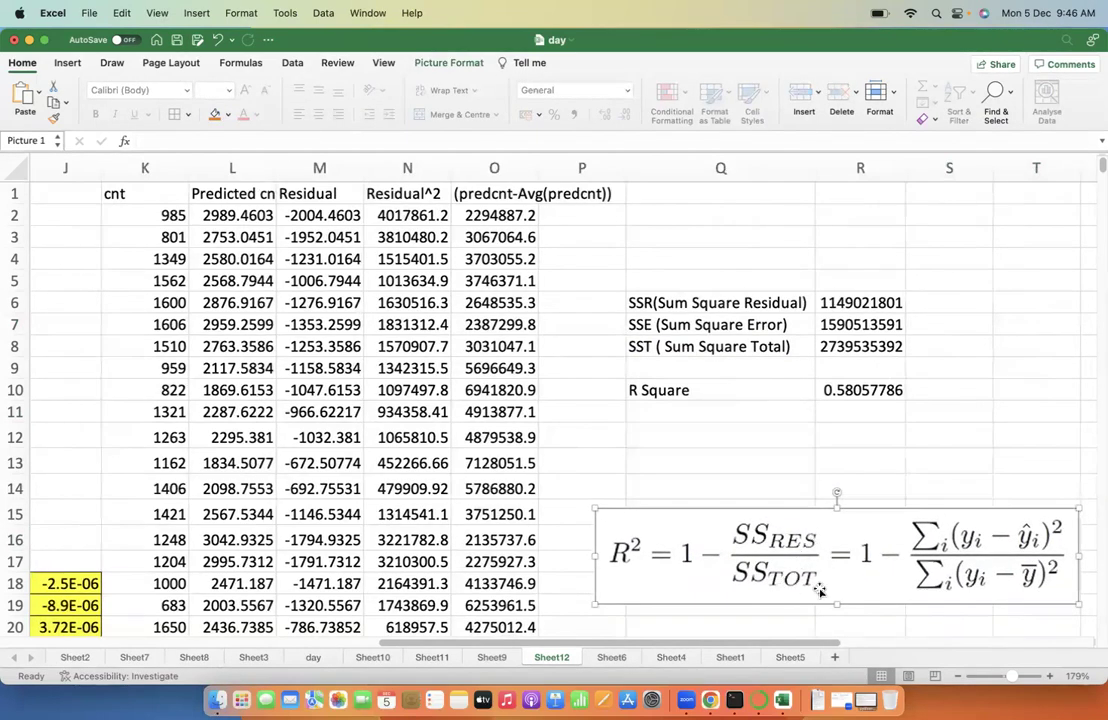
{"action": "left_click", "coordinate": [860, 390]}
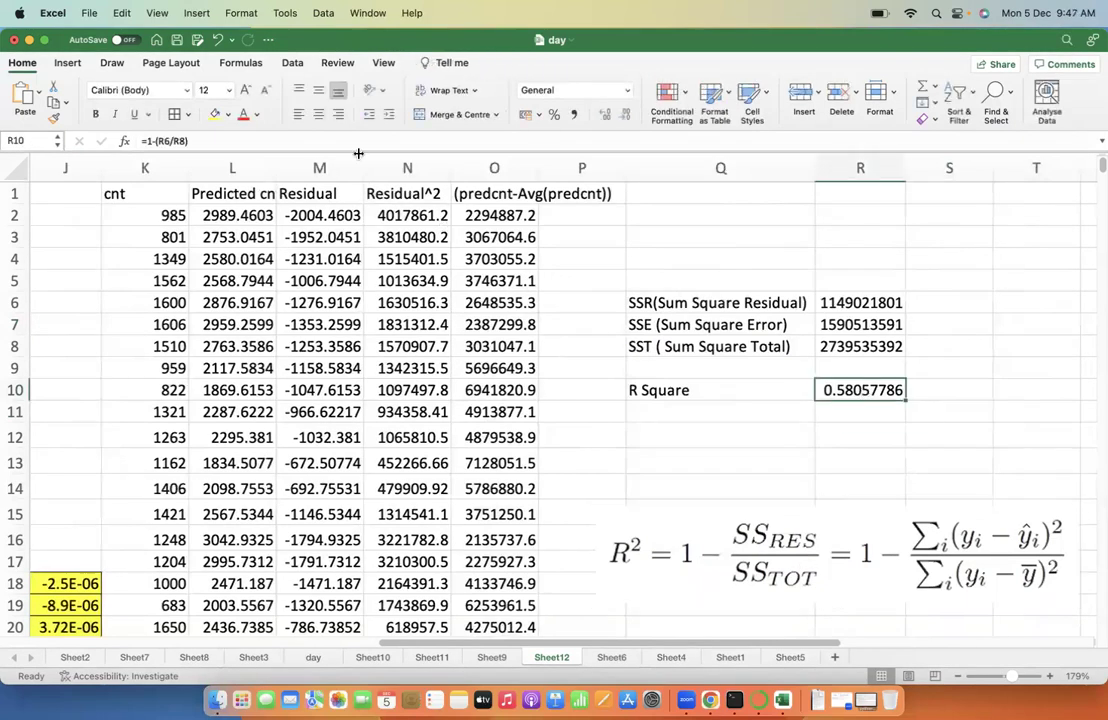
{"action": "left_click", "coordinate": [155, 138]}
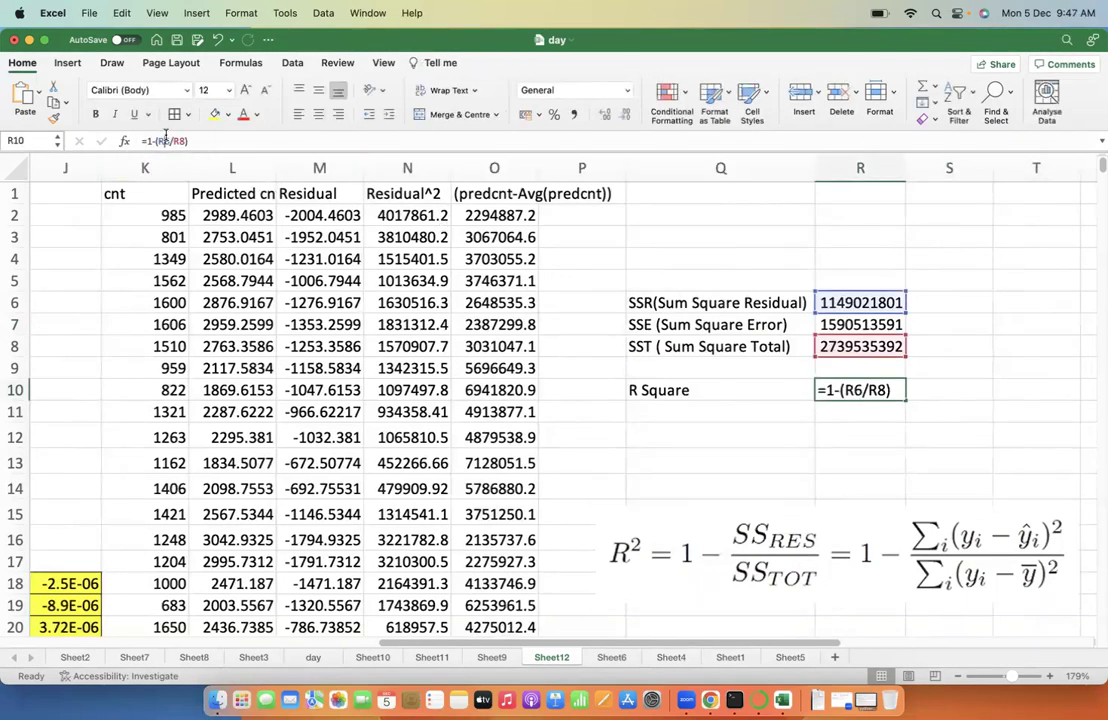
{"action": "left_click", "coordinate": [866, 392]}
{"action": "left_click_drag", "start_coordinate": [850, 555], "coordinate": [850, 507]}
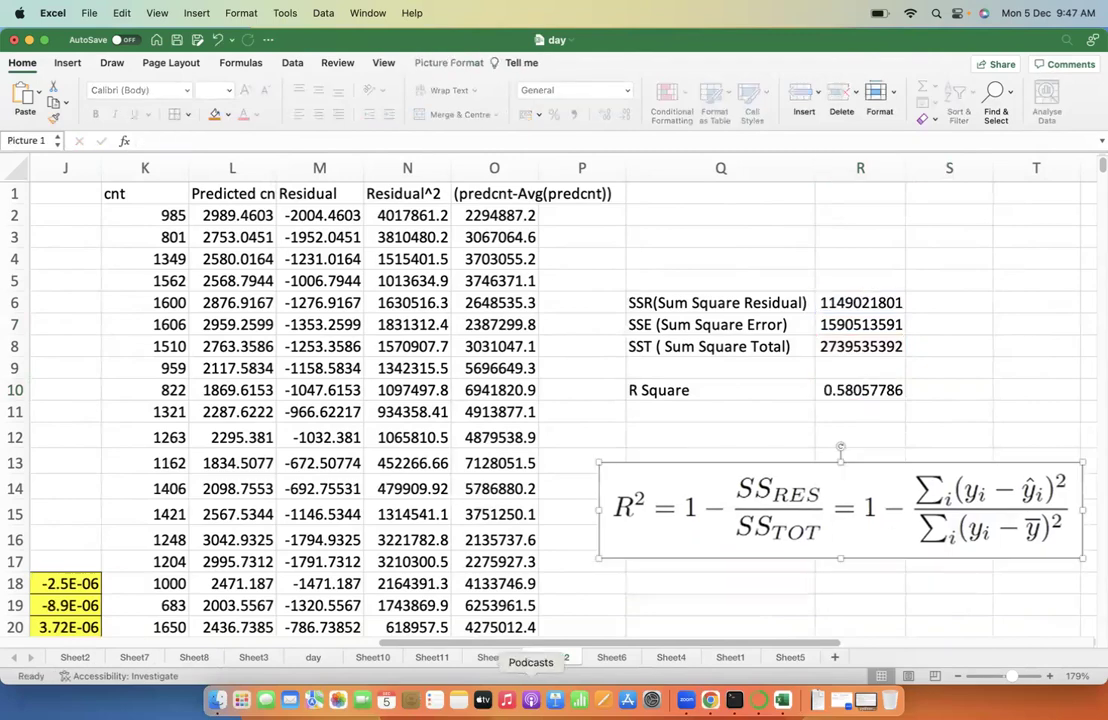
Step: Copy the Adjusted R² formula image from the browser's image results
{"action": "left_click", "coordinate": [706, 698]}
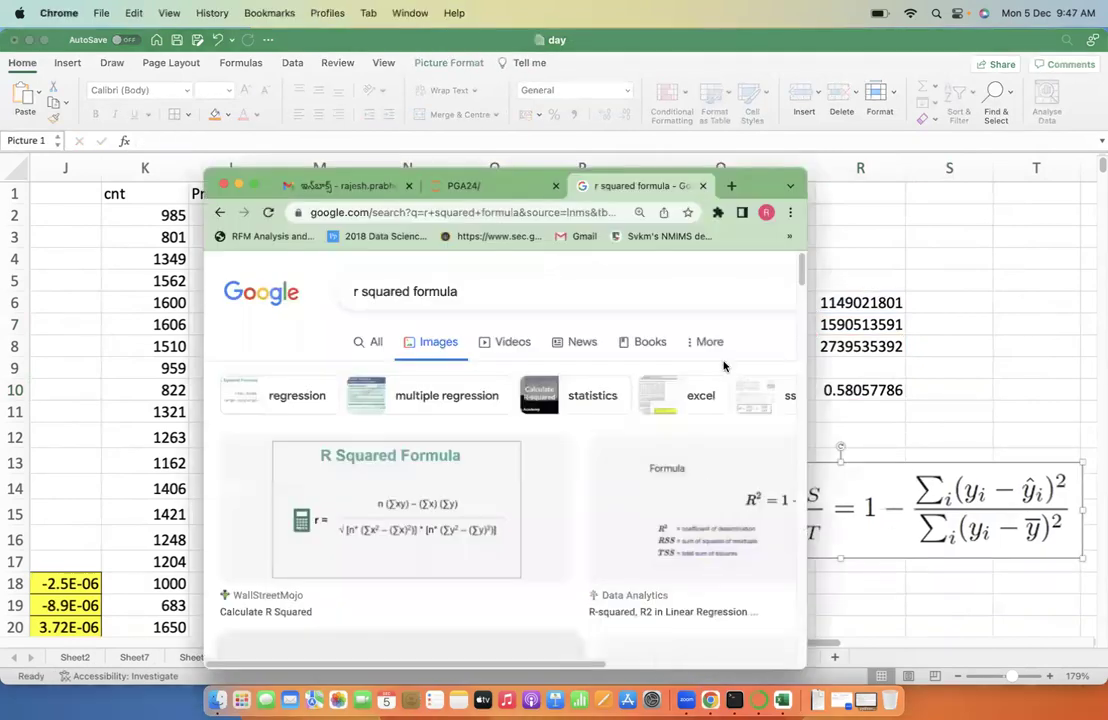
{"action": "left_click", "coordinate": [255, 185]}
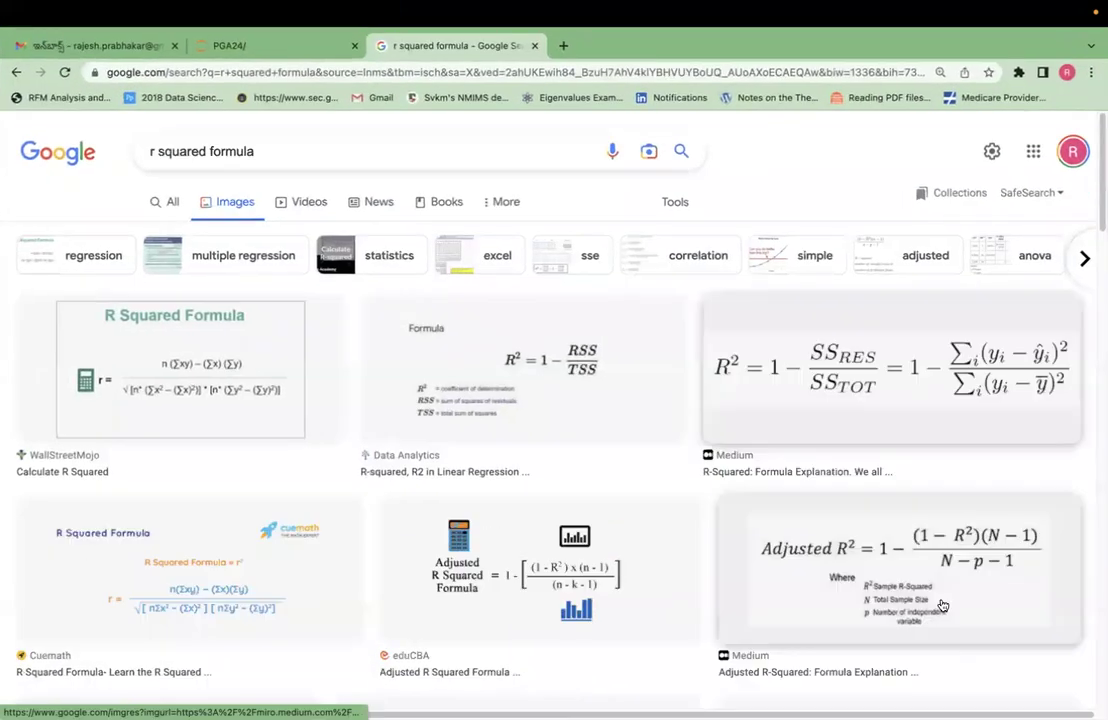
{"action": "right_click", "coordinate": [784, 505]}
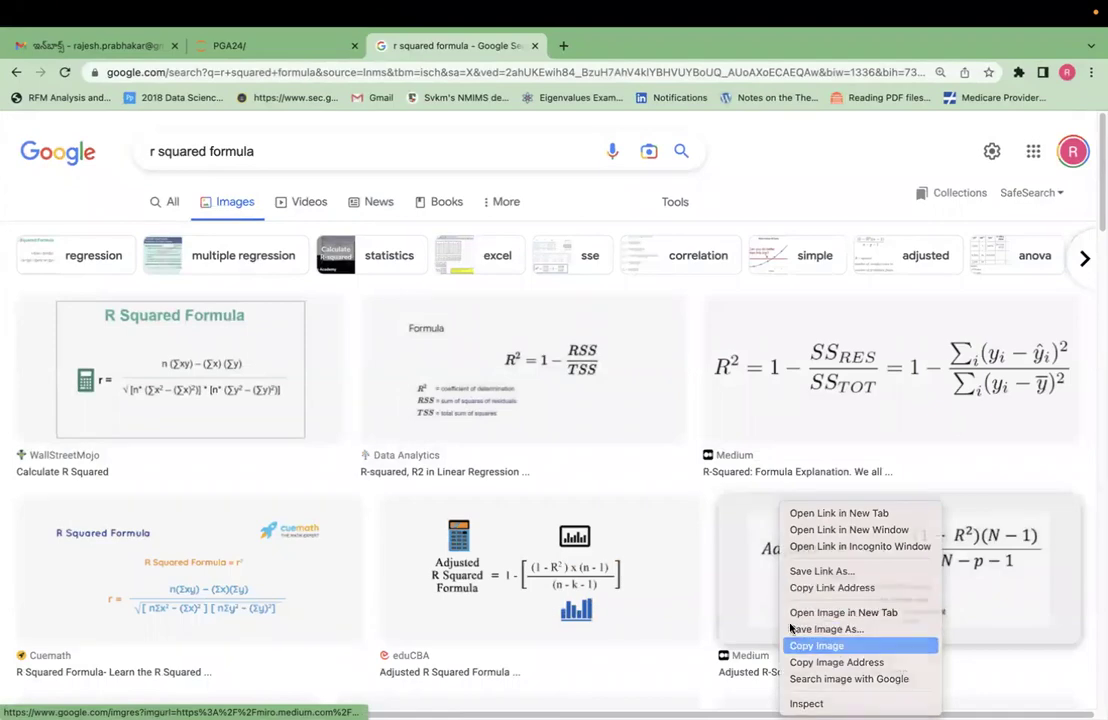
{"action": "left_click", "coordinate": [835, 647]}
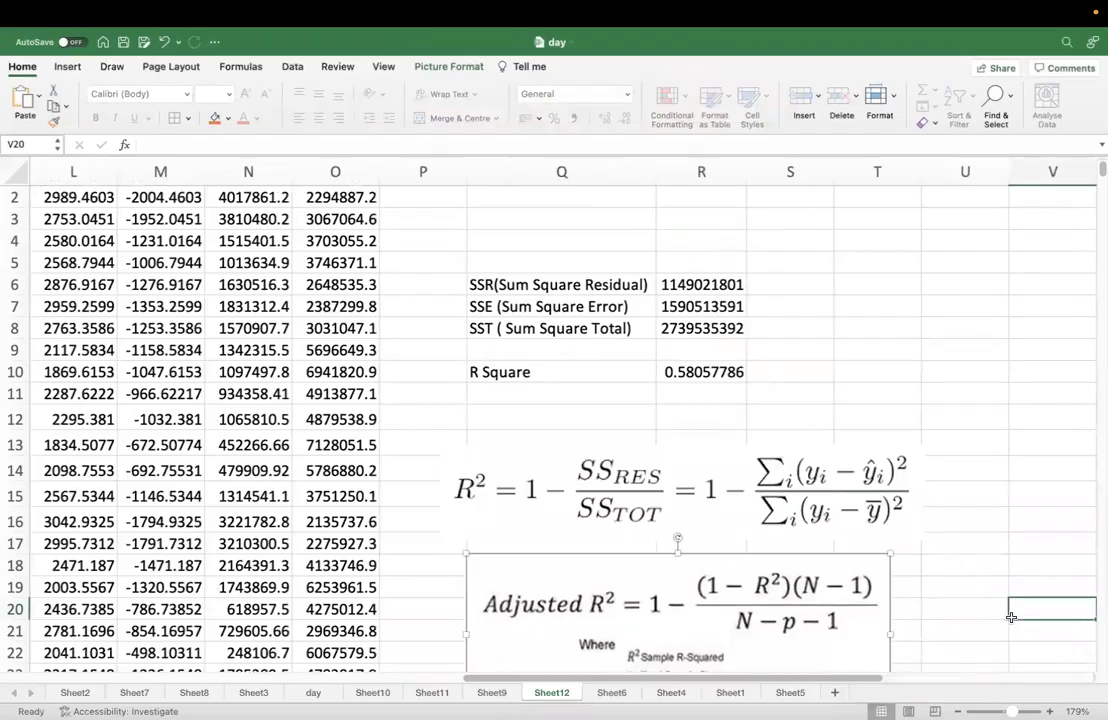
Step: Nudge both the R² and Adjusted R² formula images slightly lower on Sheet12
{"action": "left_click", "coordinate": [1011, 617]}
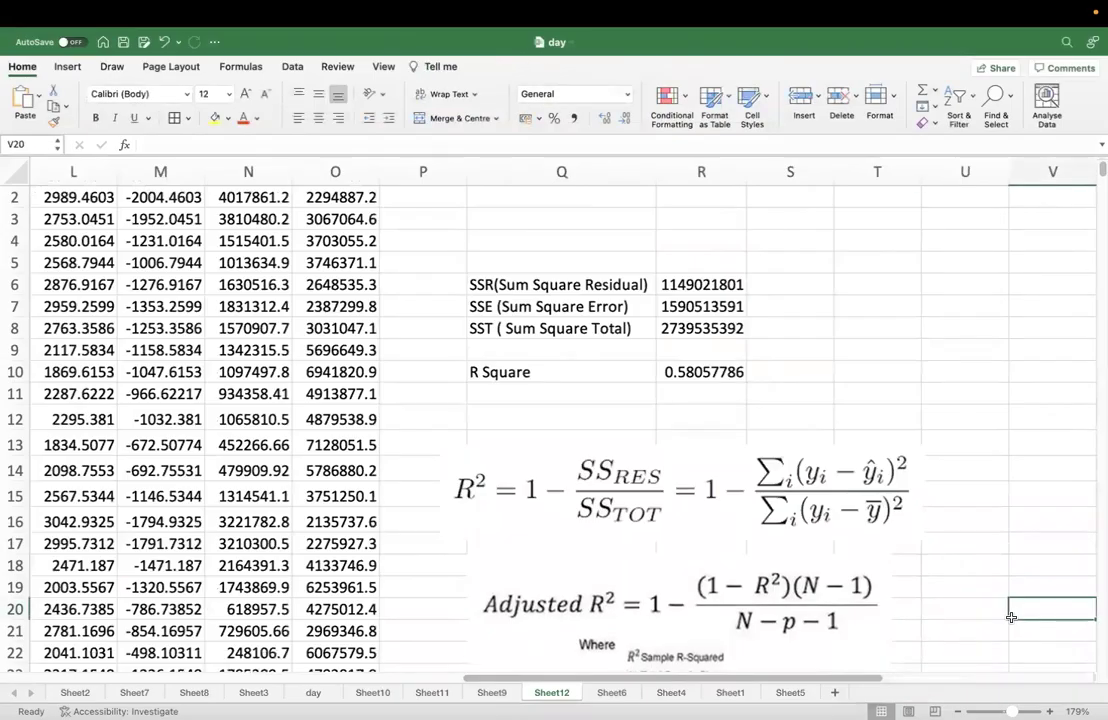
{"action": "key", "text": "Down"}
{"action": "key", "text": "Down"}
{"action": "key", "text": "Down"}
{"action": "key", "text": "Down"}
{"action": "key", "text": "Down"}
{"action": "key", "text": "Down"}
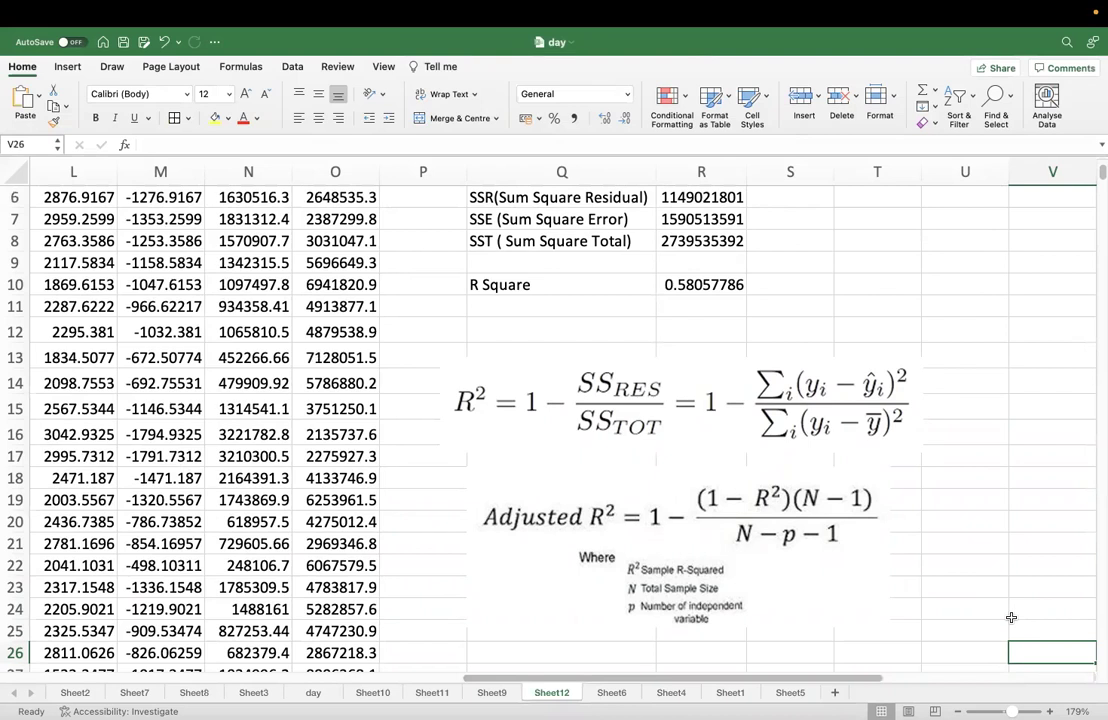
{"action": "left_click_drag", "start_coordinate": [680, 360], "coordinate": [688, 378]}
{"action": "left_click_drag", "start_coordinate": [710, 562], "coordinate": [700, 581]}
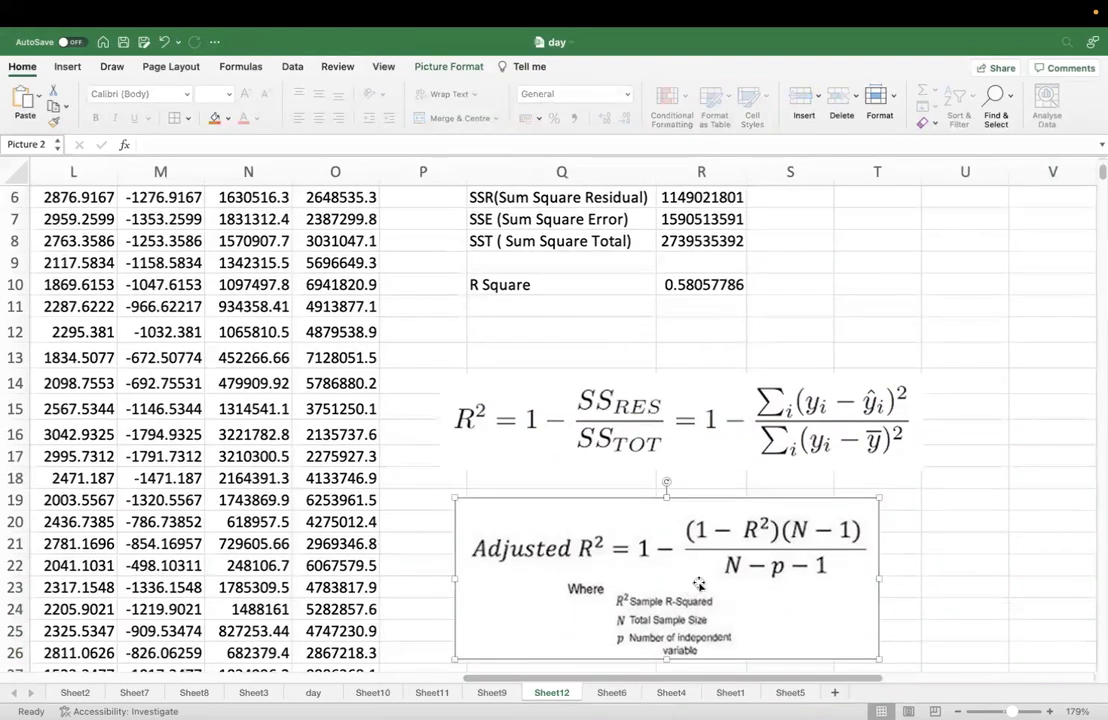
{"action": "left_click", "coordinate": [550, 330]}
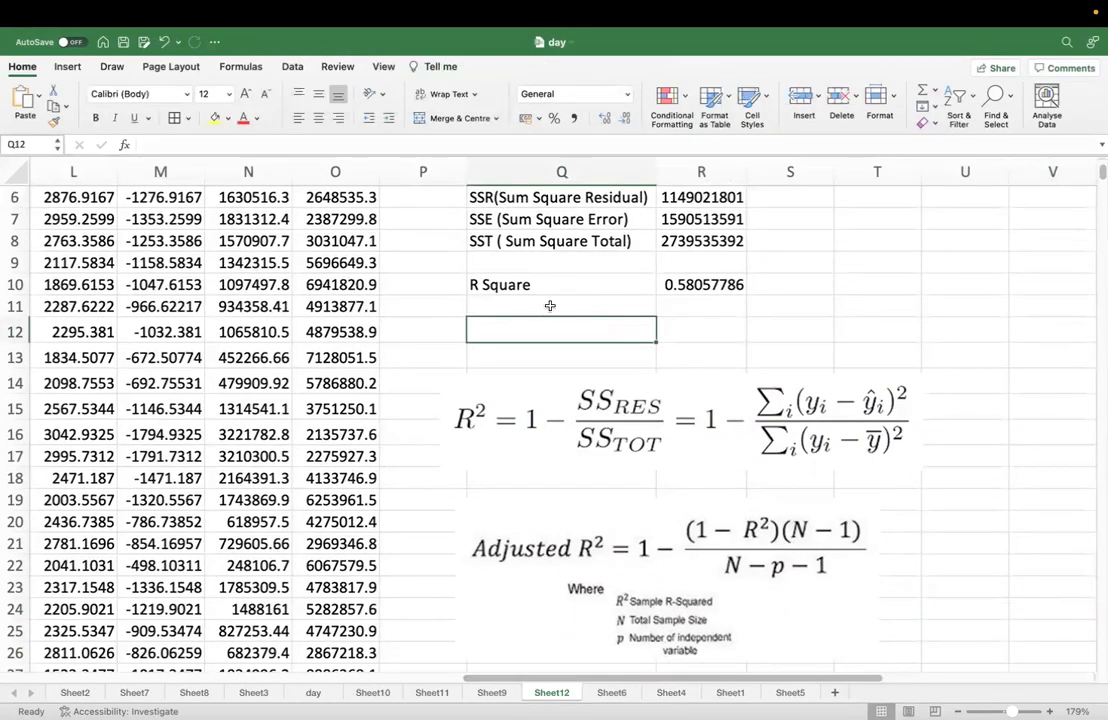
Step: Label Q11 '(1-R Square)*(N-1)' and enter =(1-R10)*(731-1) in R11, giving 306.178163
{"action": "left_click", "coordinate": [565, 302]}
{"action": "type", "text": "(1-"}
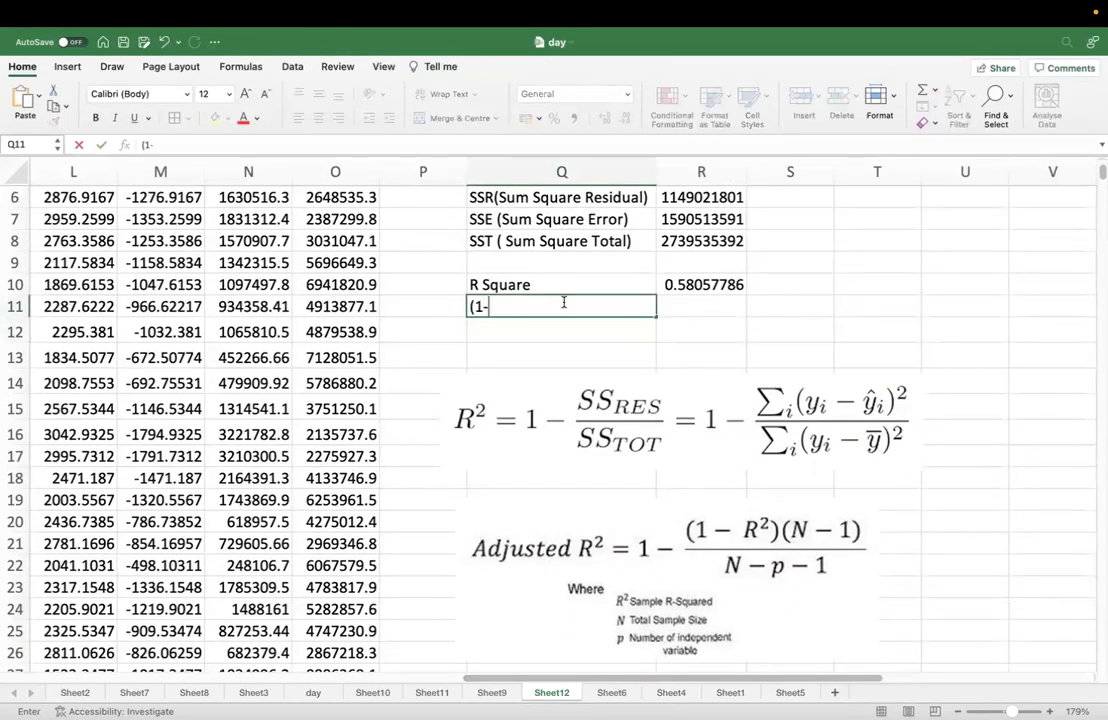
{"action": "type", "text": "R Square)*(N"}
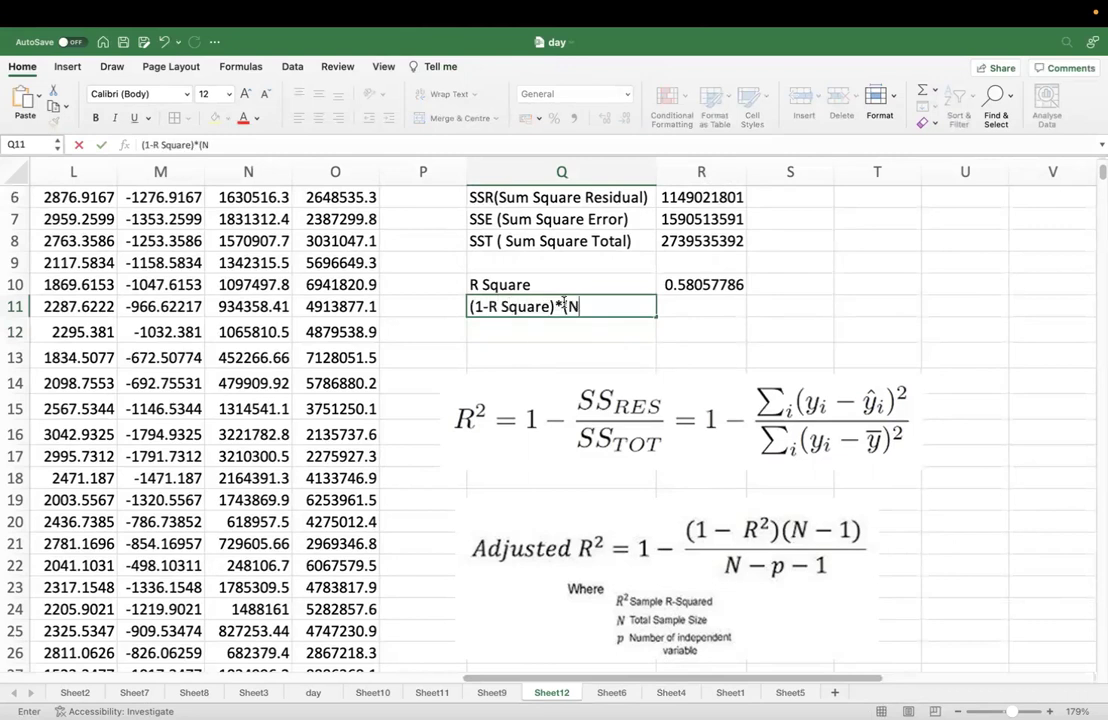
{"action": "type", "text": "-1)"}
{"action": "left_click", "coordinate": [740, 336]}
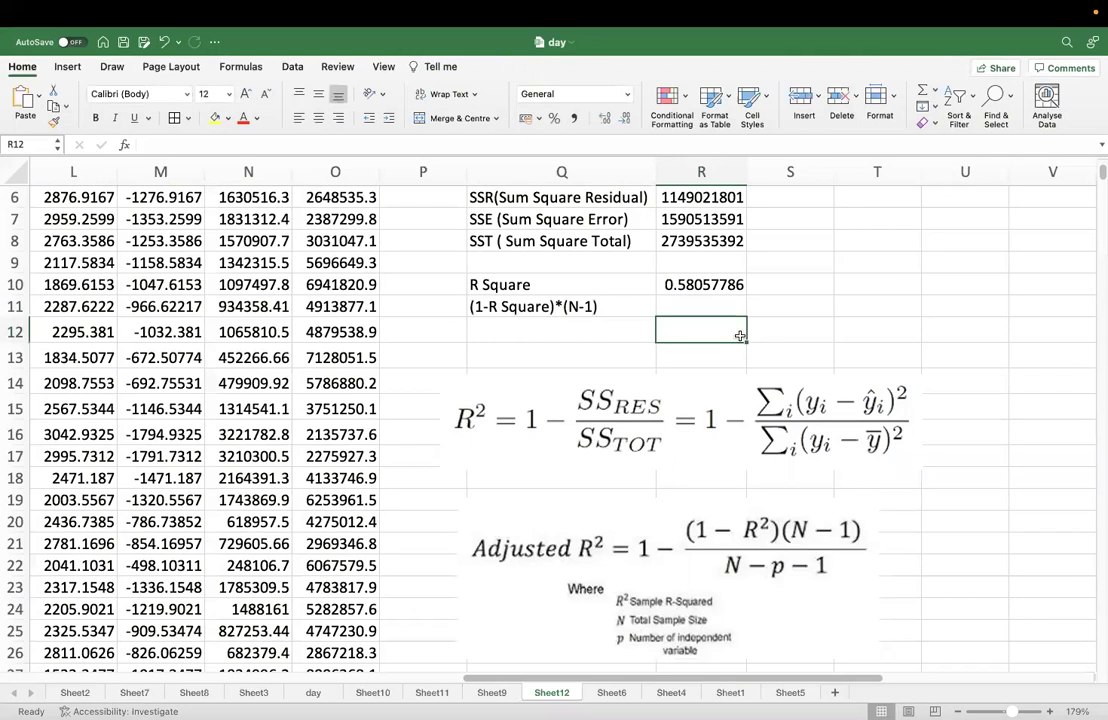
{"action": "left_click", "coordinate": [686, 300]}
{"action": "type", "text": "=("}
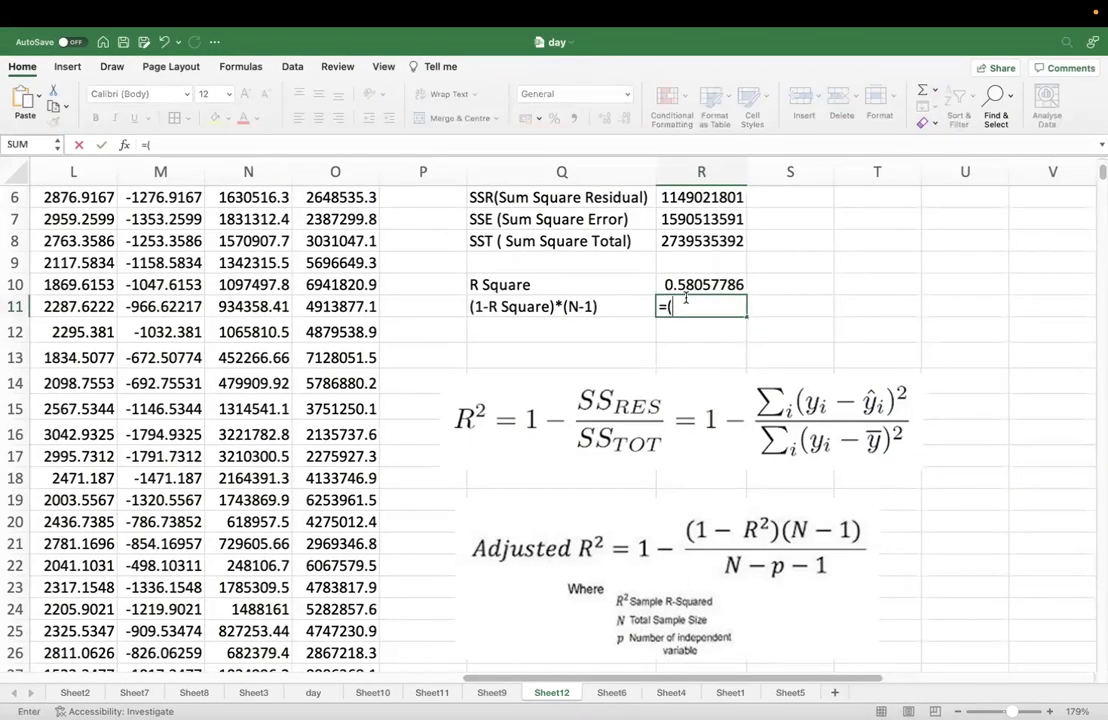
{"action": "type", "text": "1-"}
{"action": "left_click", "coordinate": [716, 279]}
{"action": "type", "text": ")*("}
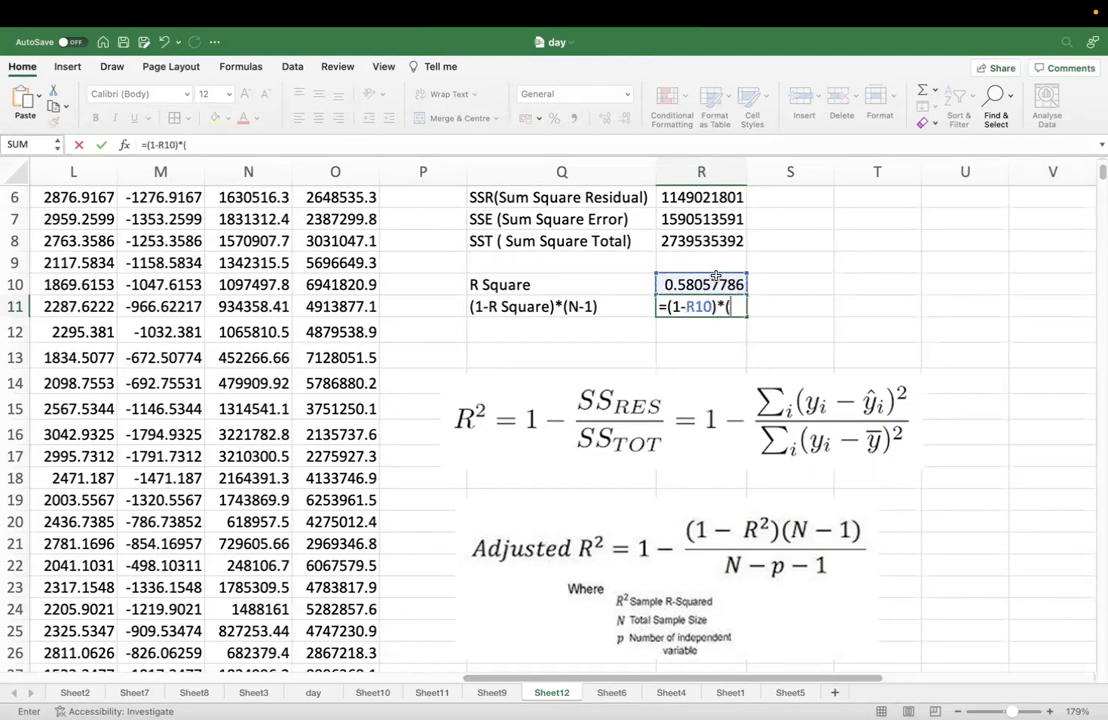
{"action": "type", "text": "731-1)"}
{"action": "key", "text": "Return"}
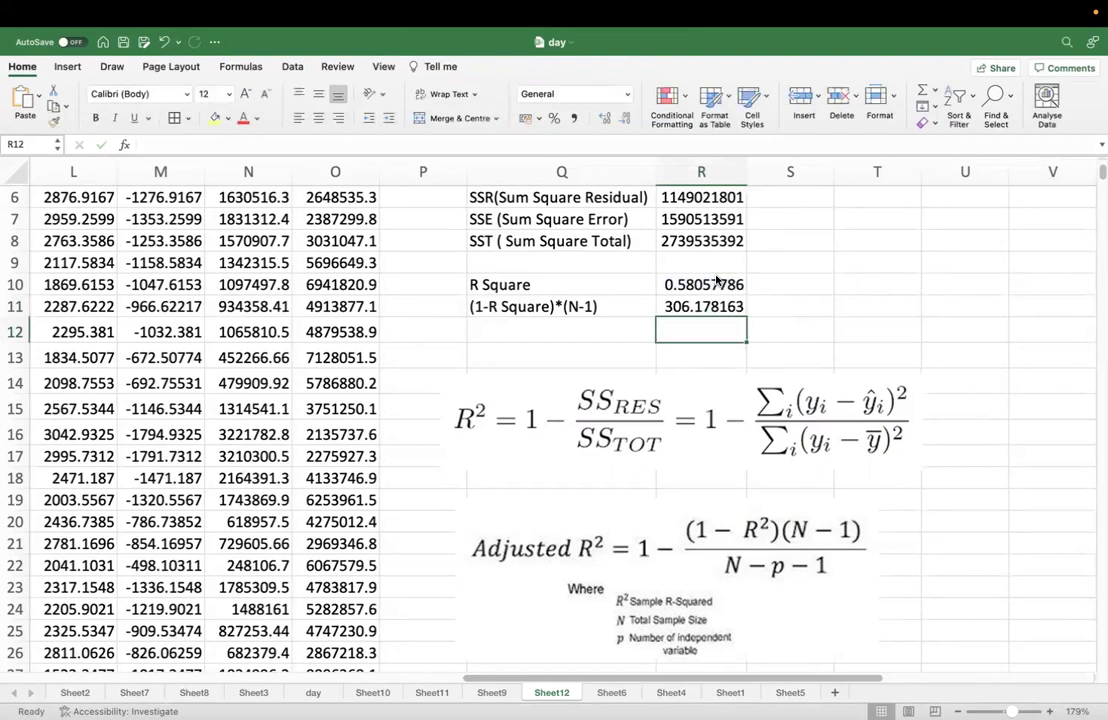
Step: Label Q12 '(N-p-1)' and enter =731-5-1 in R12, giving 725
{"action": "left_click", "coordinate": [550, 328]}
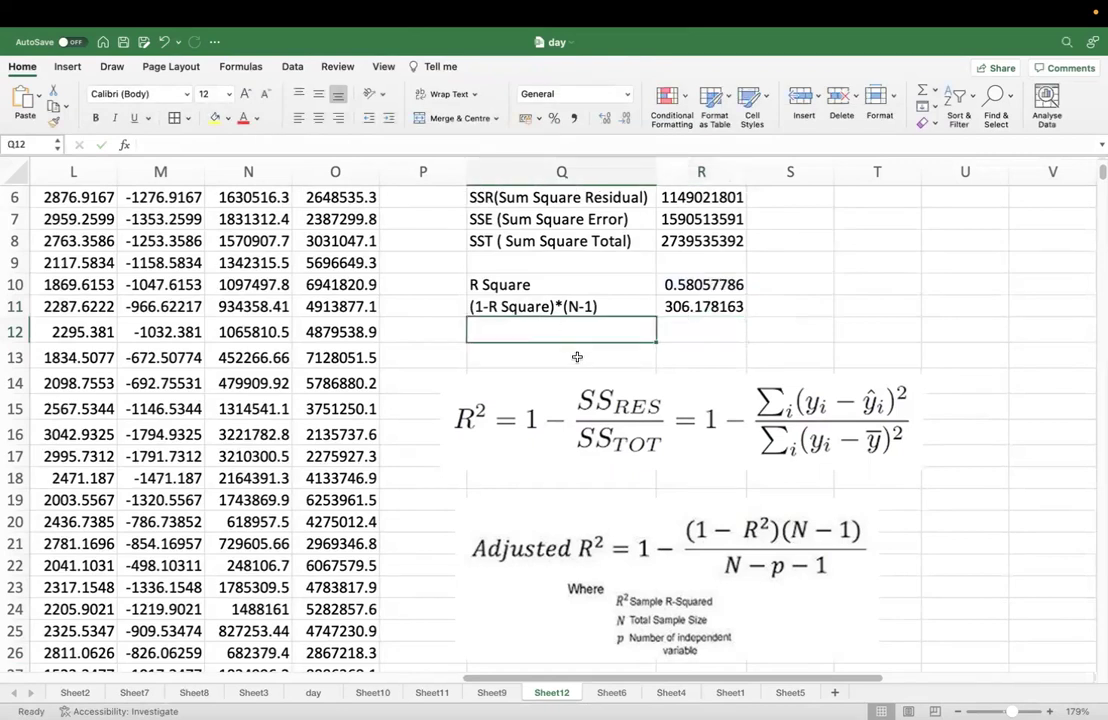
{"action": "type", "text": "("}
{"action": "key", "text": "BackSpace"}
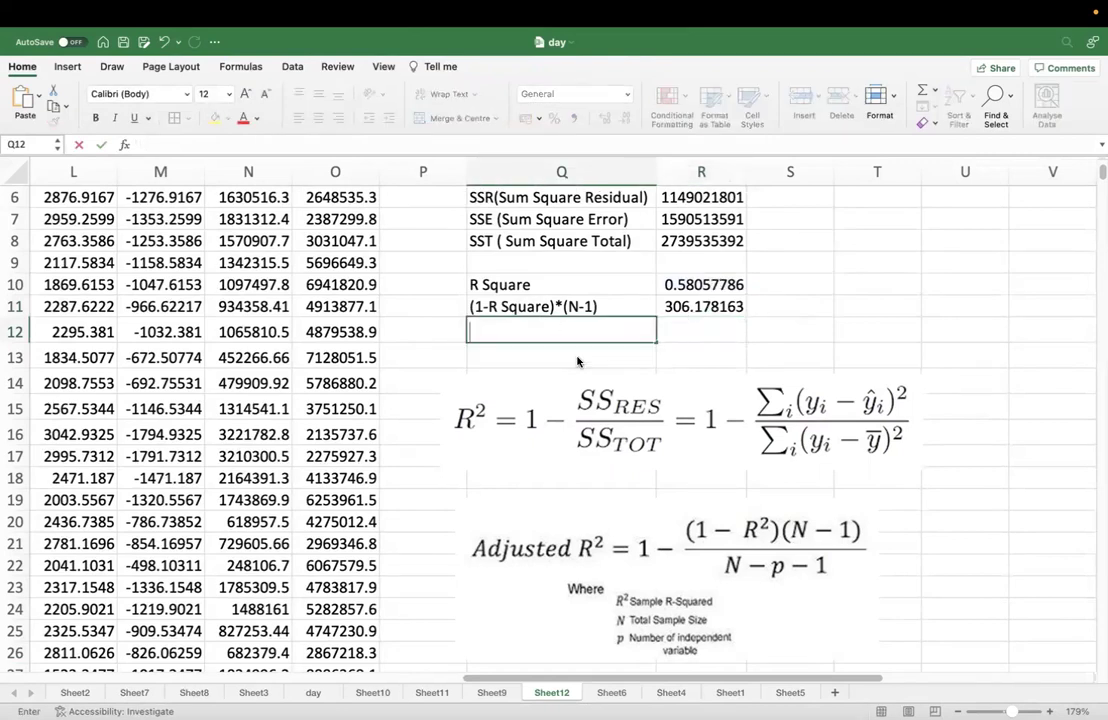
{"action": "type", "text": "(N-p-1)"}
{"action": "key", "text": "Tab"}
{"action": "type", "text": "=73"}
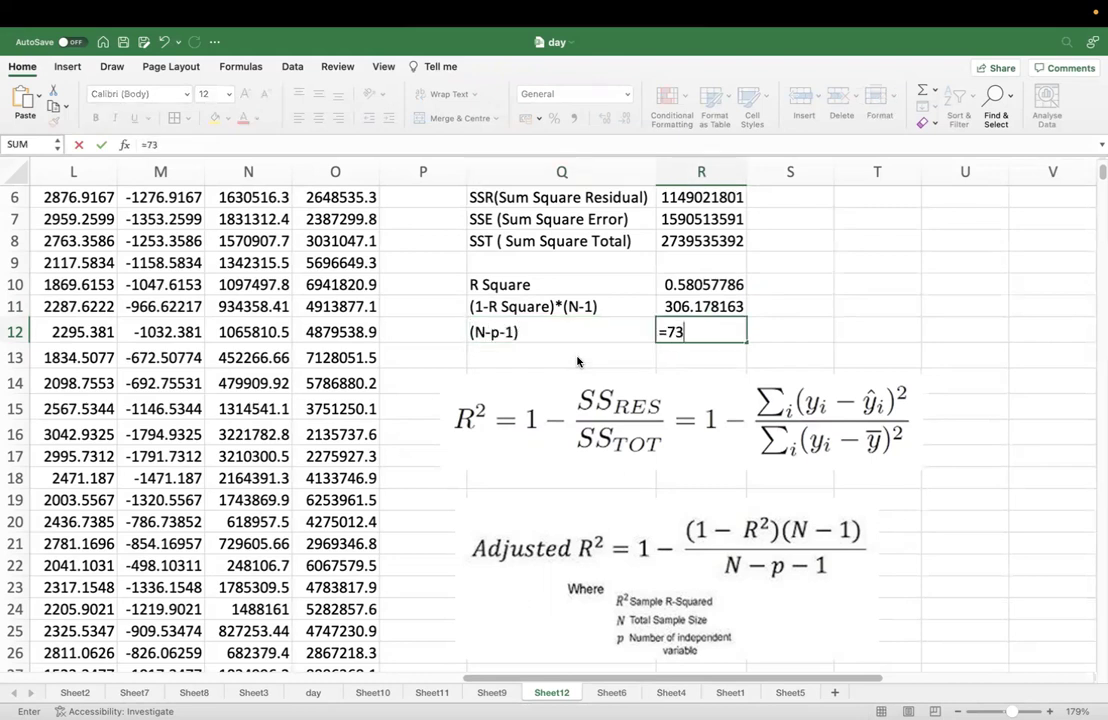
{"action": "type", "text": "1-5-1"}
{"action": "key", "text": "Return"}
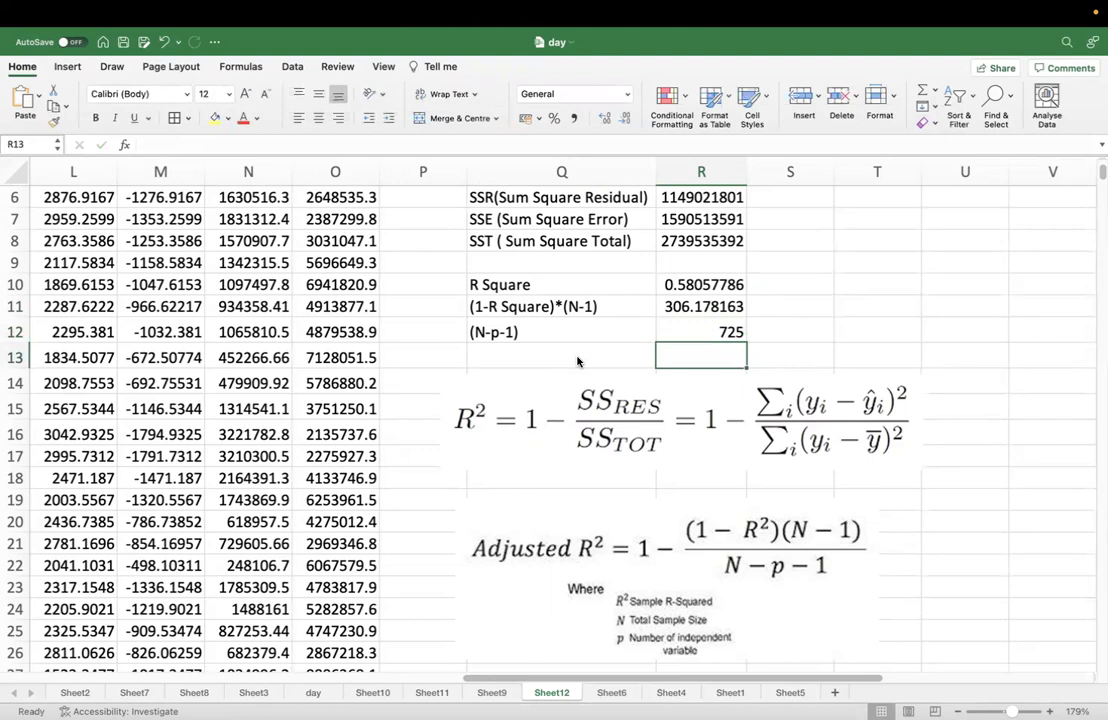
Step: Label Q13 'Adj R Square', compute =1-((R11/R12)) in R13 (0.57768529), and compare with Sheet11
{"action": "left_click", "coordinate": [532, 351]}
{"action": "type", "text": "Adj R Square"}
{"action": "key", "text": "Tab"}
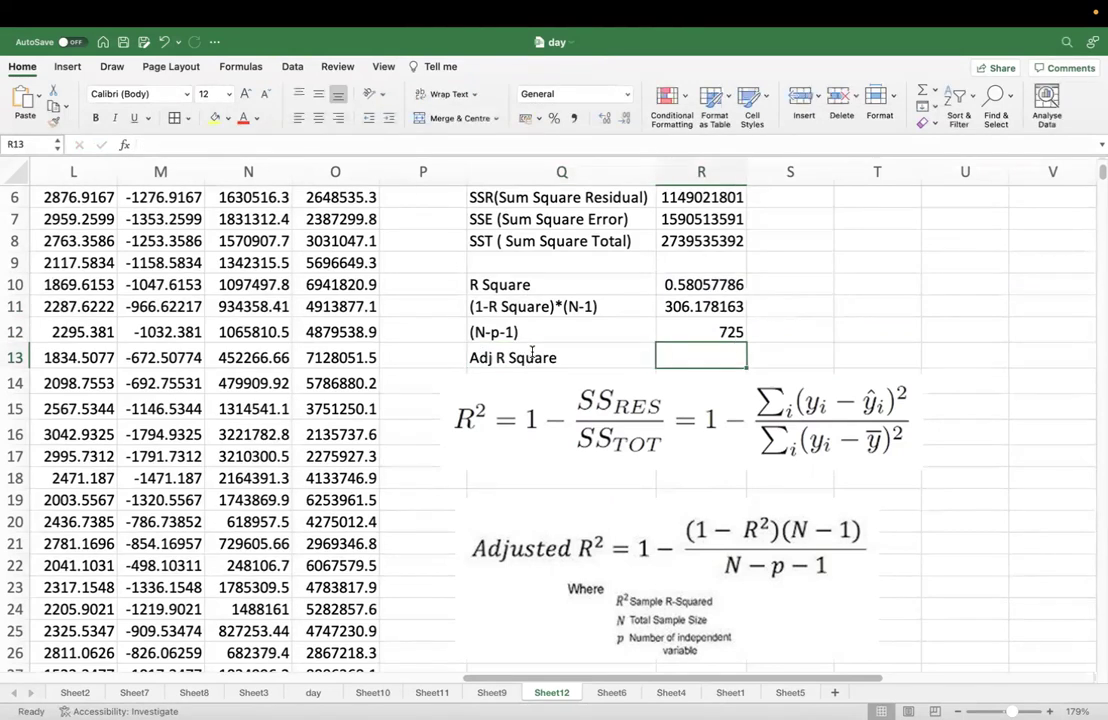
{"action": "type", "text": "=1-(("}
{"action": "left_click", "coordinate": [716, 308]}
{"action": "type", "text": "/"}
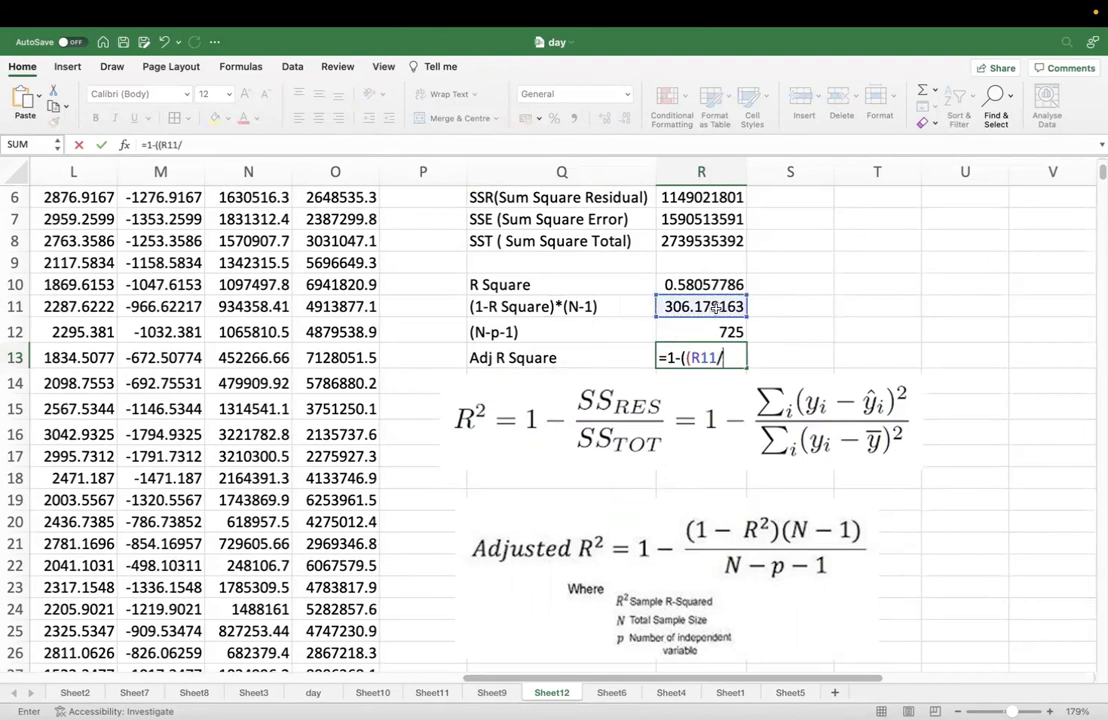
{"action": "left_click", "coordinate": [735, 332]}
{"action": "type", "text": "))"}
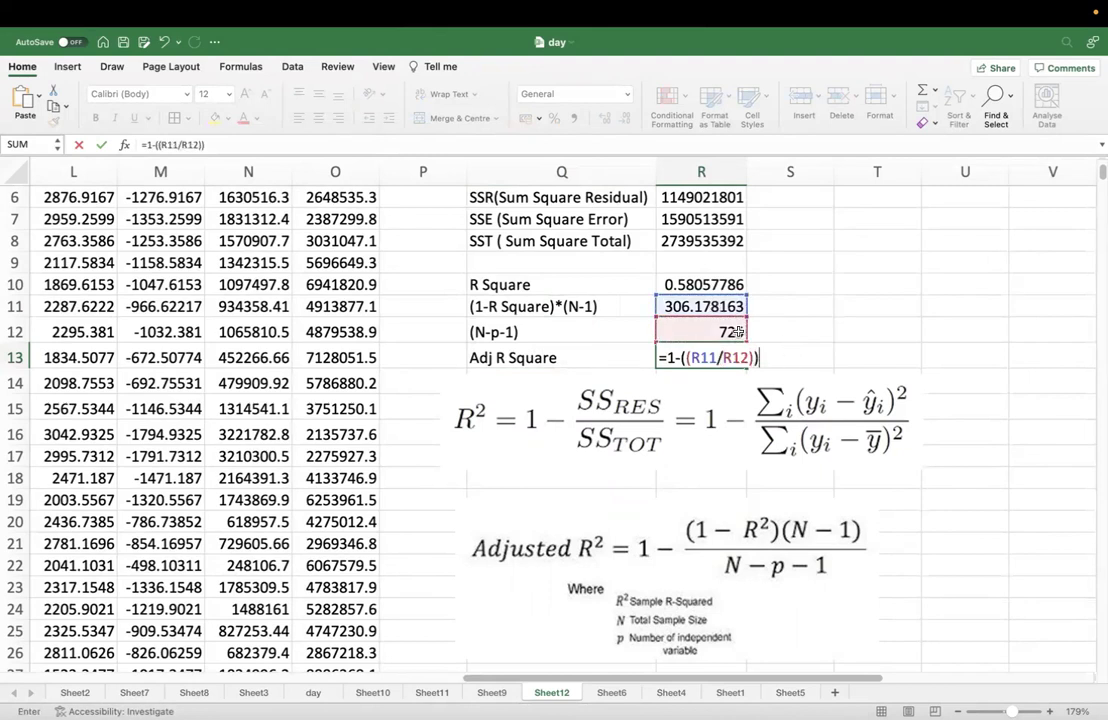
{"action": "key", "text": "ctrl+Return"}
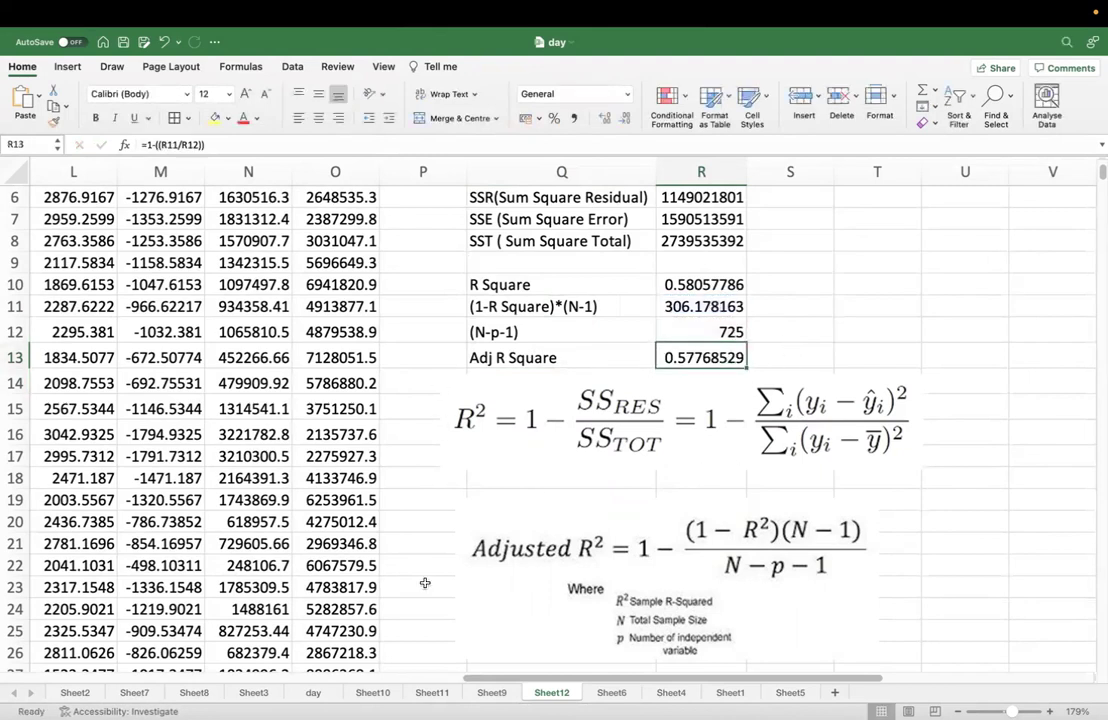
{"action": "left_click", "coordinate": [436, 693]}
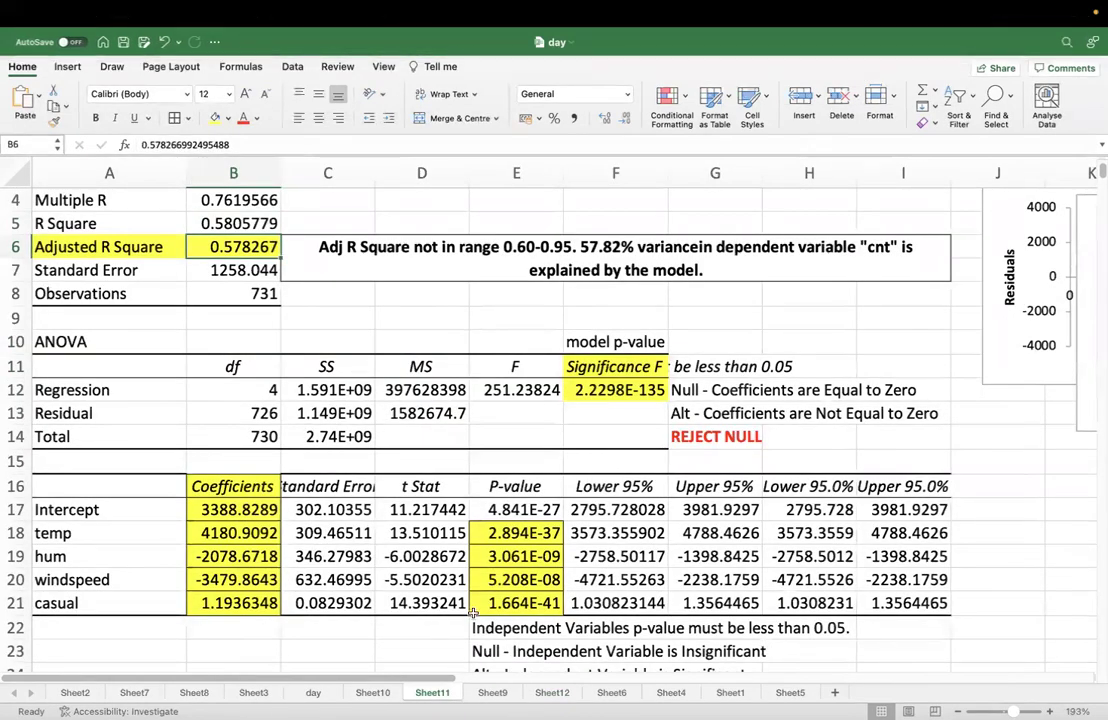
Step: Correct R12 to =731-4-1 (726) so Adj R Square matches Sheet11's 0.578267
{"action": "left_click", "coordinate": [552, 693]}
{"action": "left_click", "coordinate": [727, 331]}
{"action": "left_click", "coordinate": [852, 381]}
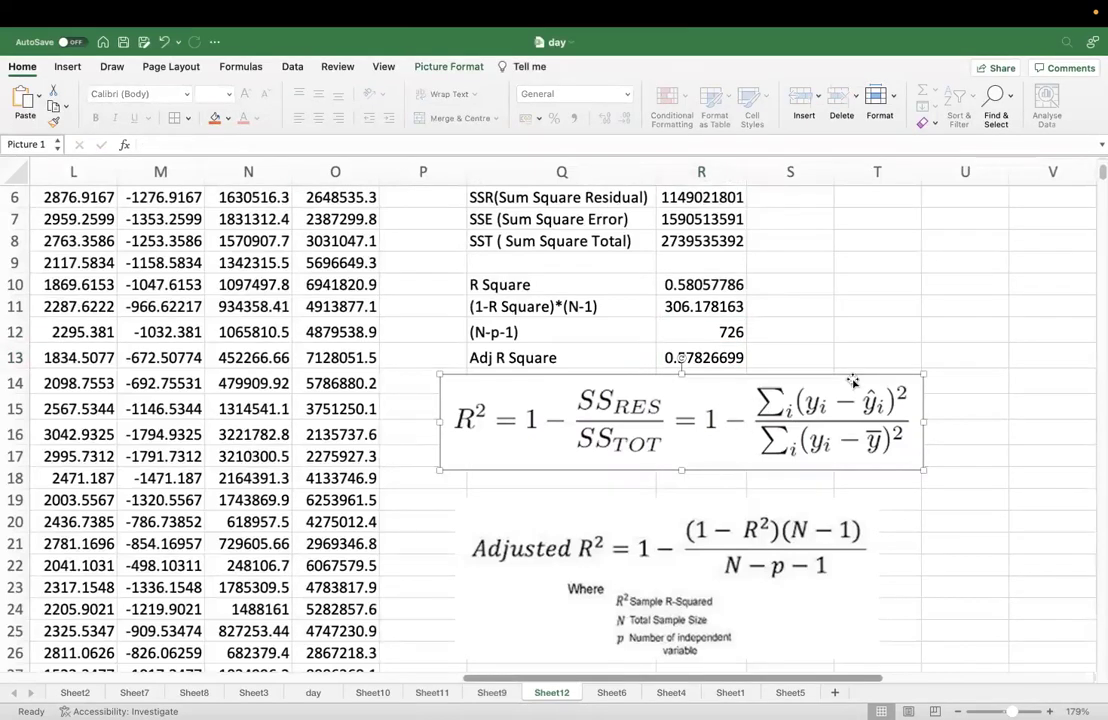
{"action": "left_click", "coordinate": [433, 693]}
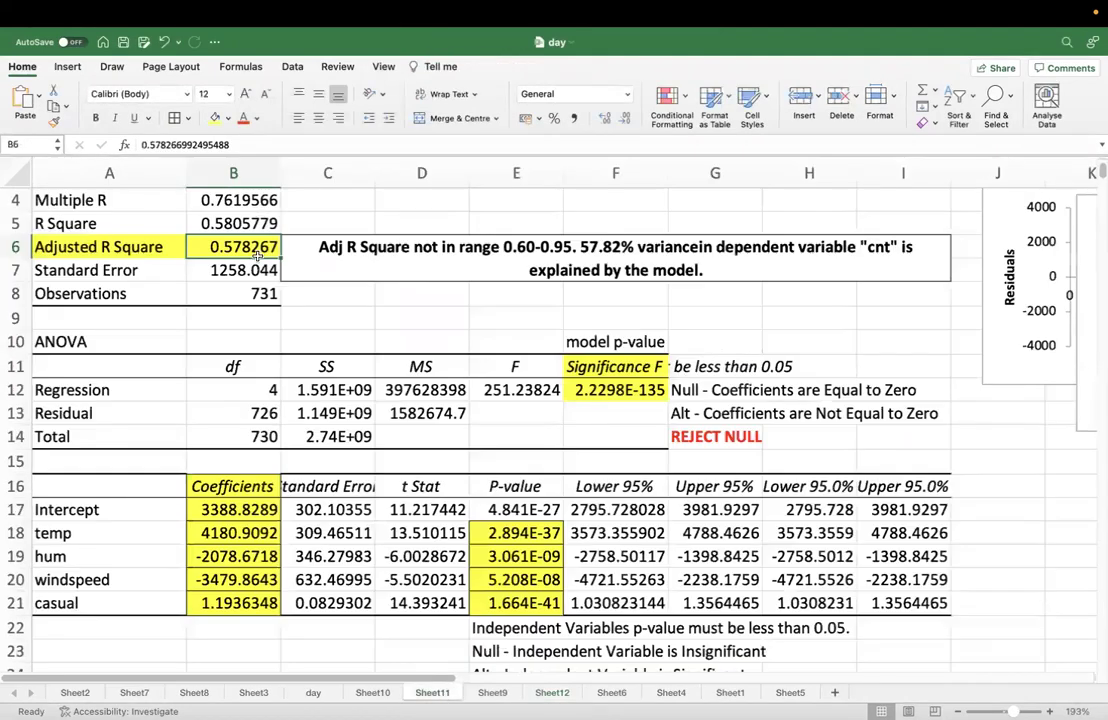
{"action": "left_click", "coordinate": [553, 693]}
Step: Shift the R² formula picture slightly down and to the left
{"action": "left_click_drag", "start_coordinate": [754, 445], "coordinate": [741, 456]}
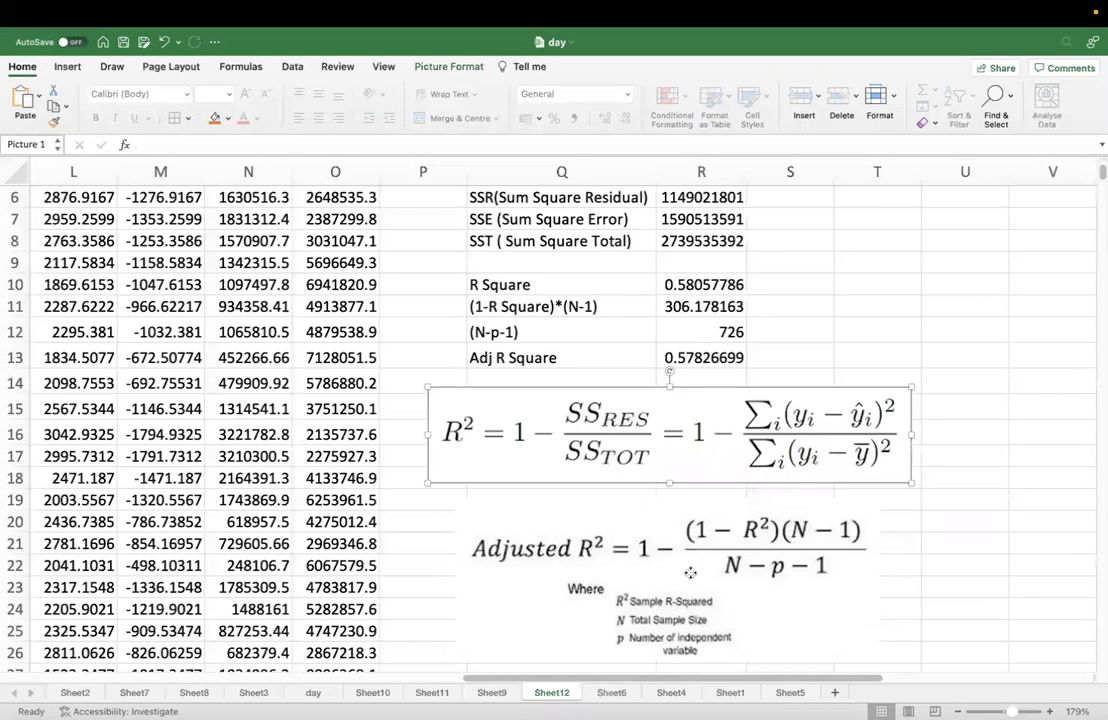
Step: Move both formula pictures lower to free the rows beneath Adj R Square
{"action": "left_click_drag", "start_coordinate": [692, 571], "coordinate": [690, 647]}
{"action": "left_click_drag", "start_coordinate": [719, 412], "coordinate": [731, 469]}
{"action": "left_click", "coordinate": [495, 405]}
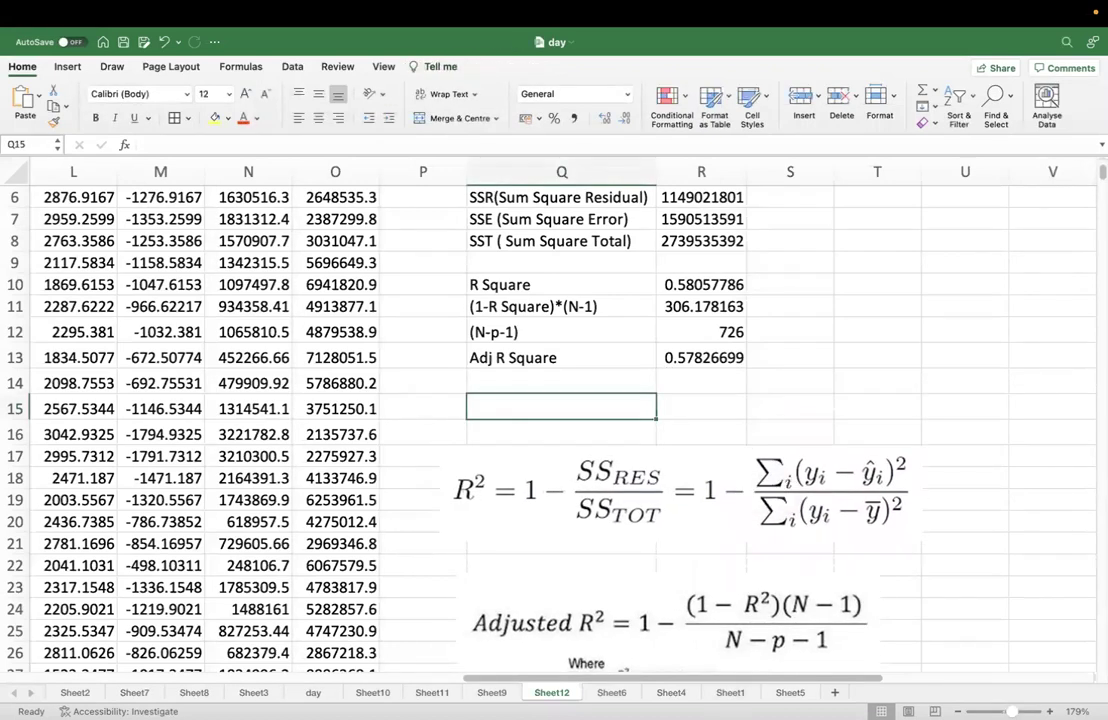
Step: Check Sheet11's ANOVA df (4 and 726) and SS values, then label Q15 MSR
{"action": "left_click", "coordinate": [432, 693]}
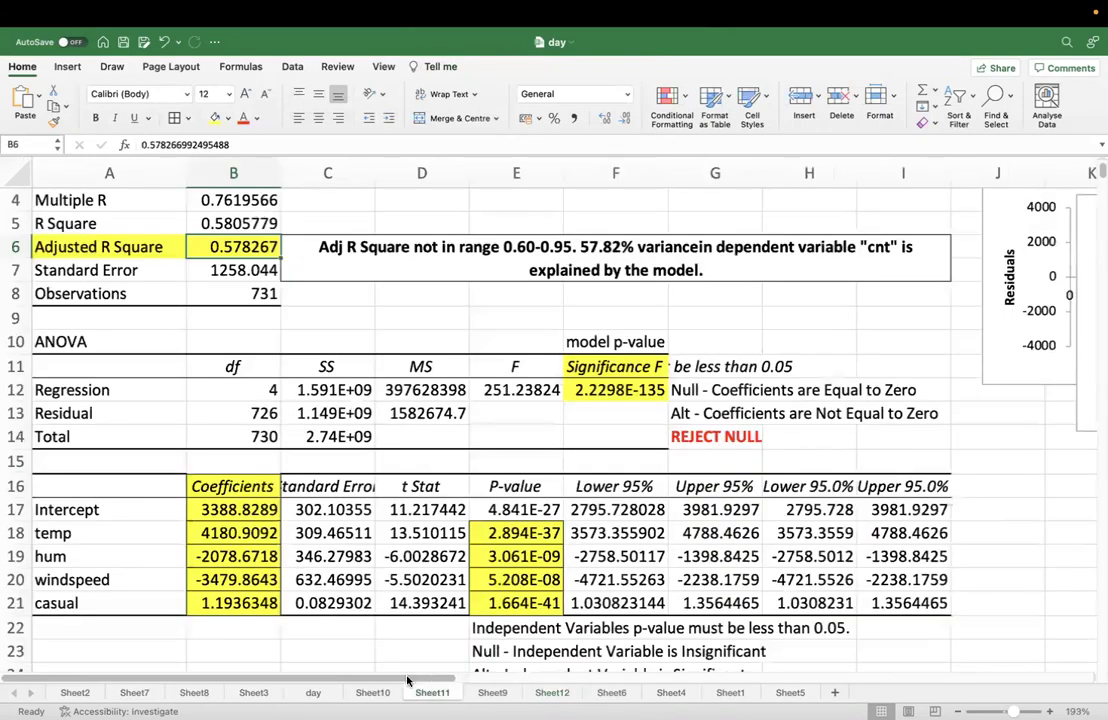
{"action": "left_click_drag", "start_coordinate": [108, 373], "coordinate": [415, 392]}
{"action": "left_click", "coordinate": [262, 413]}
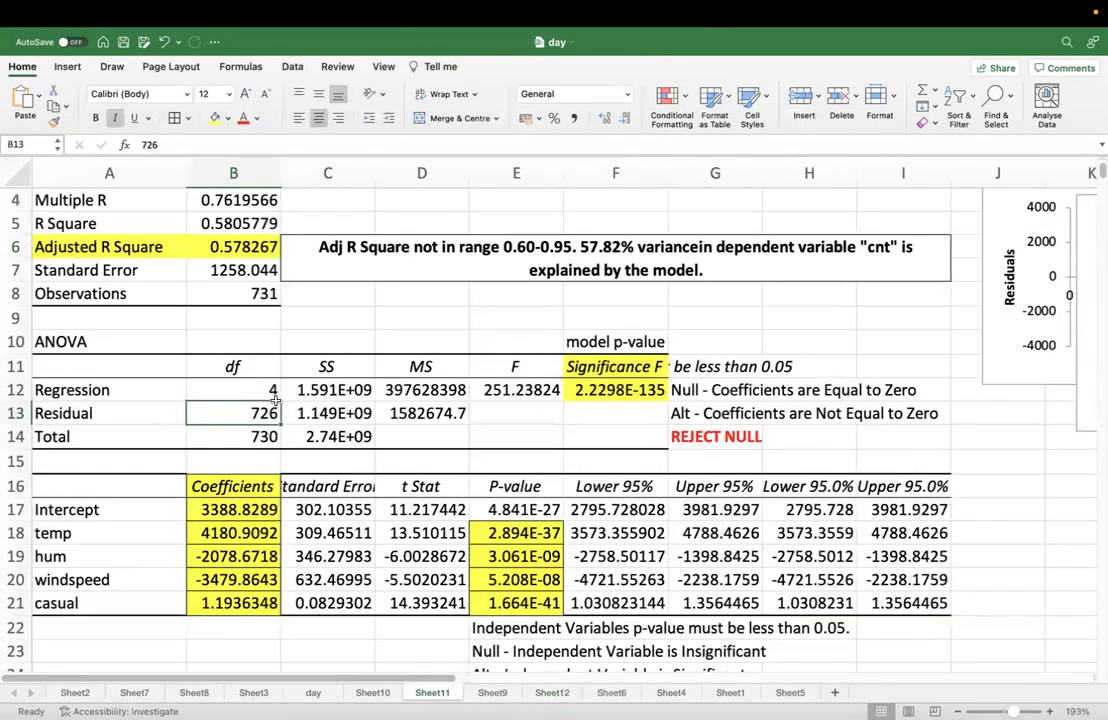
{"action": "left_click", "coordinate": [270, 390]}
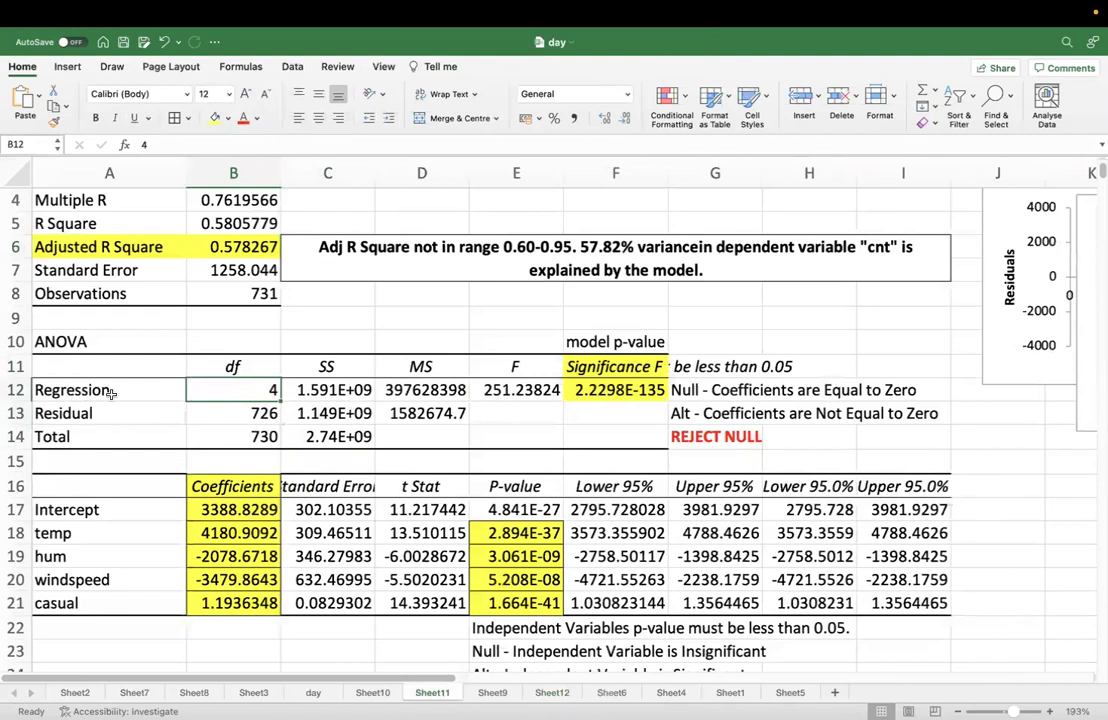
{"action": "left_click", "coordinate": [259, 414]}
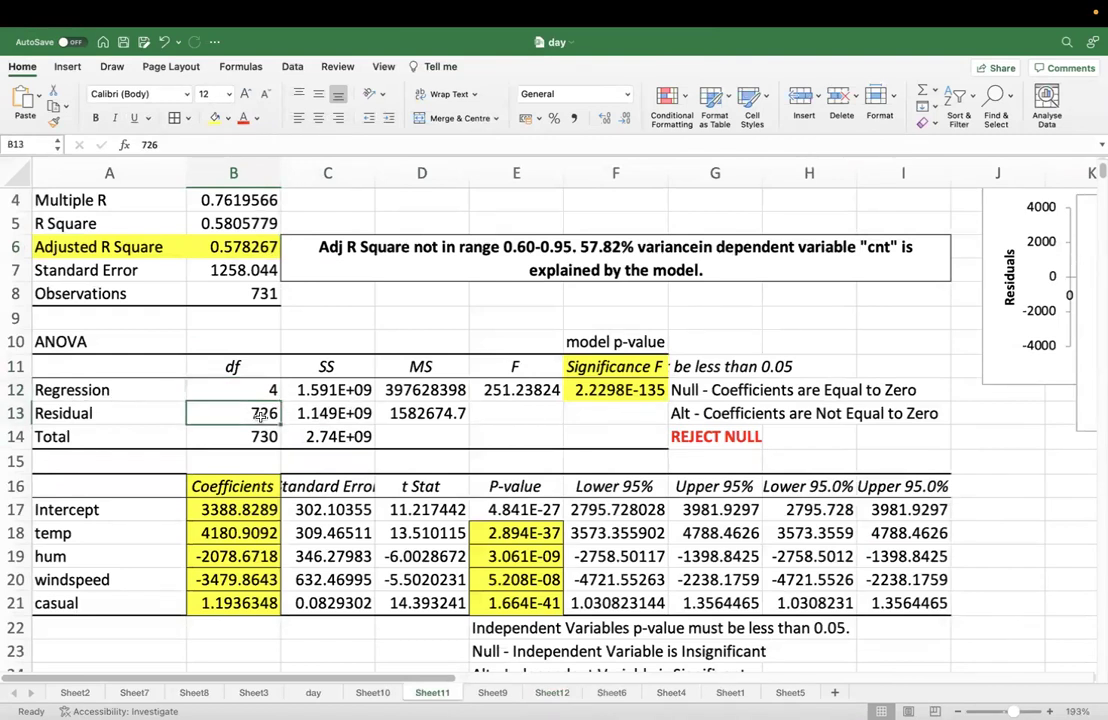
{"action": "left_click", "coordinate": [335, 395]}
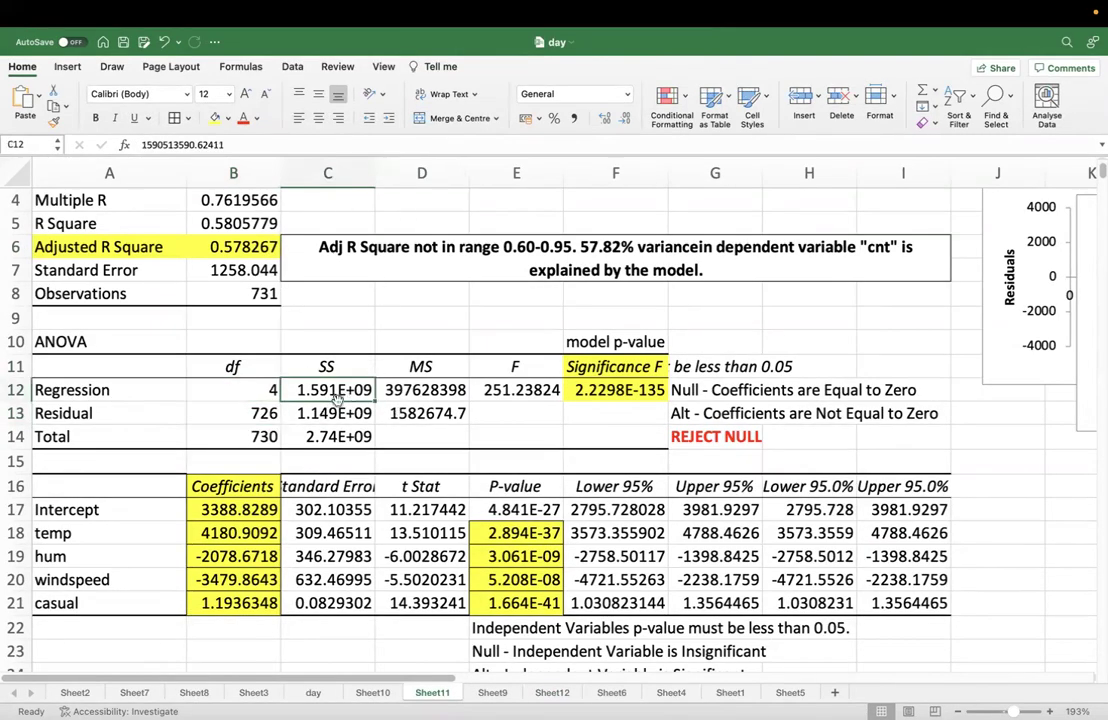
{"action": "left_click_drag", "start_coordinate": [337, 397], "coordinate": [337, 414]}
{"action": "left_click", "coordinate": [628, 95]}
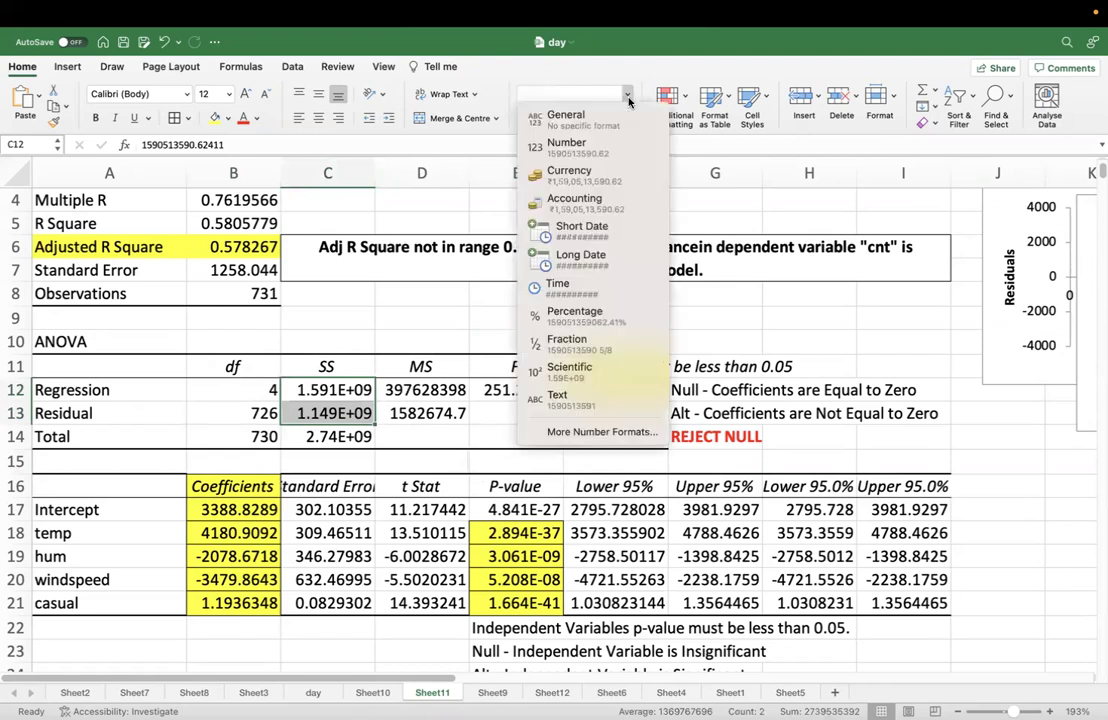
{"action": "key", "text": "Escape"}
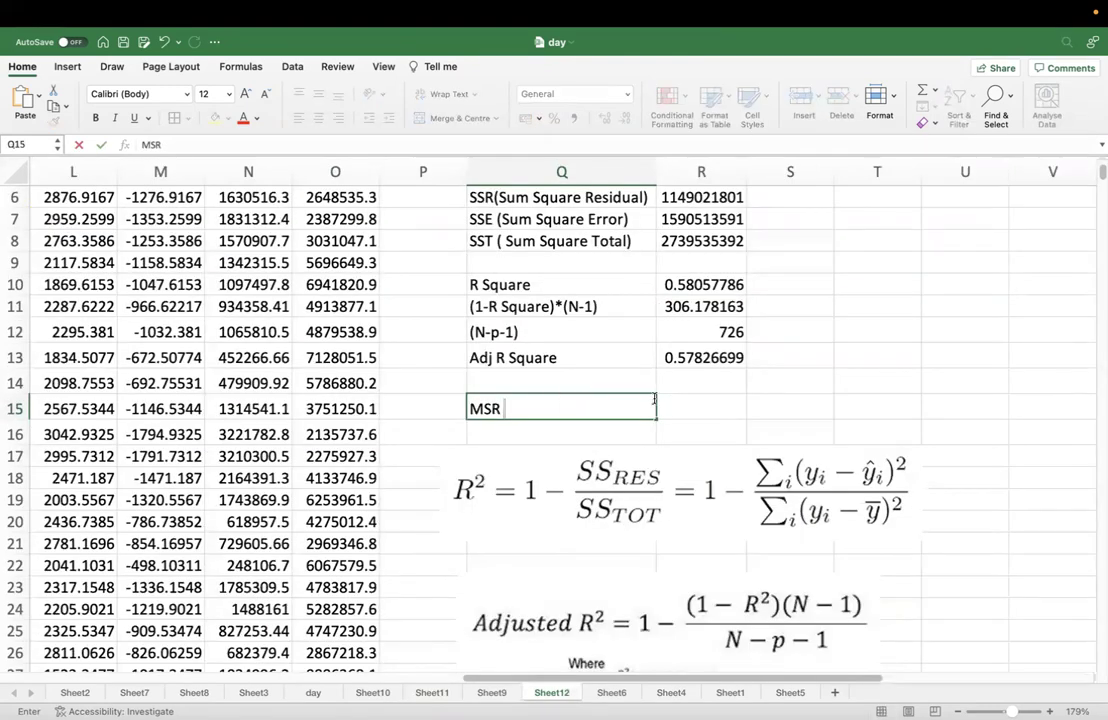
{"action": "left_click", "coordinate": [667, 407]}
Step: Enter =R7/4 in R15 with an 'SSE/4' note and relabel the row MSE
{"action": "type", "text": "="}
{"action": "left_click", "coordinate": [707, 220]}
{"action": "type", "text": "/4"}
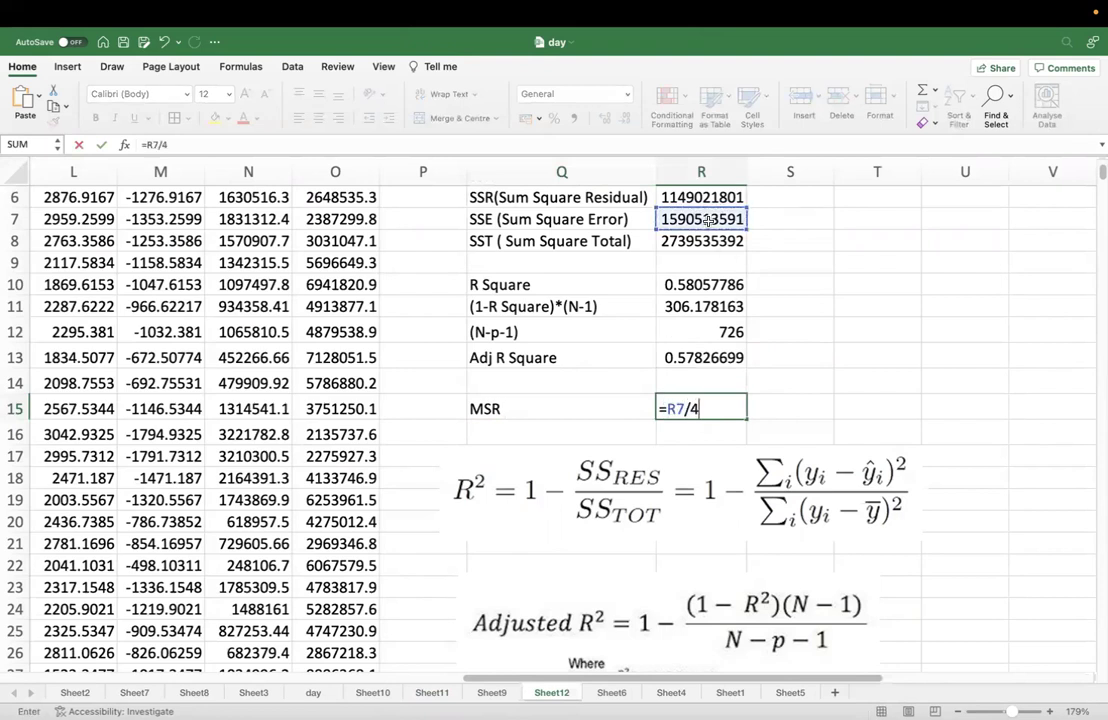
{"action": "left_click", "coordinate": [796, 410]}
{"action": "type", "text": "SSE/4"}
{"action": "left_click", "coordinate": [520, 434]}
{"action": "type", "text": "MSE"}
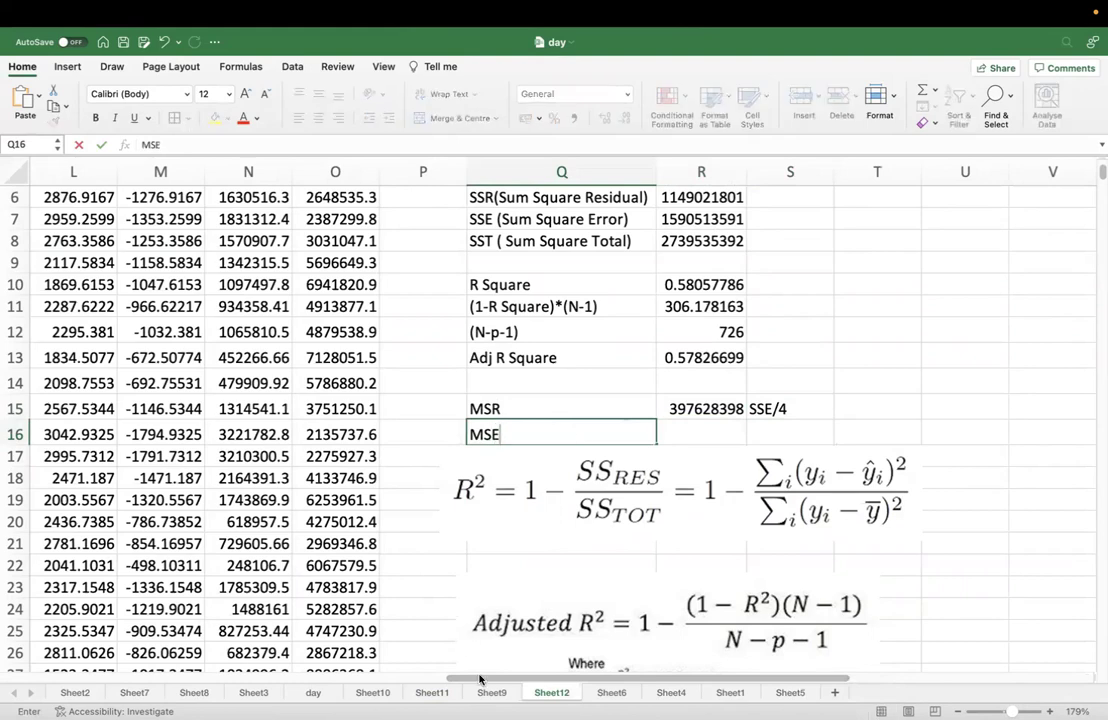
{"action": "left_click", "coordinate": [491, 692]}
{"action": "left_click", "coordinate": [551, 692]}
{"action": "double_click", "coordinate": [556, 408]}
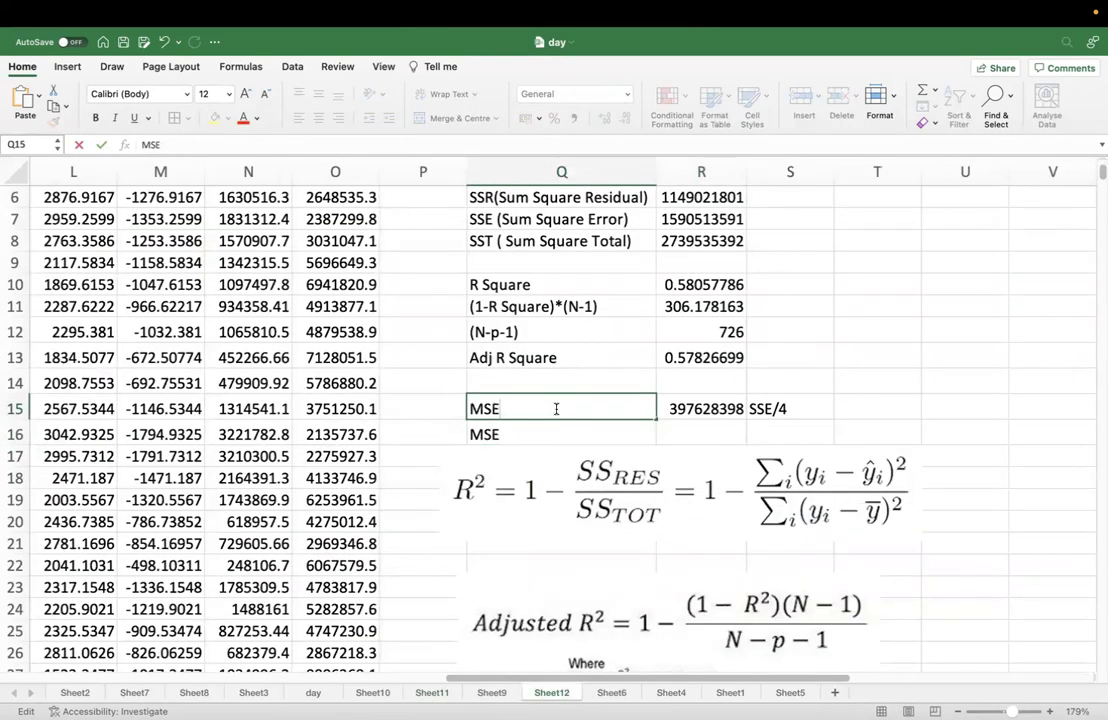
Step: Label Q16 as MSR after glancing at Sheet11's regression output
{"action": "left_click", "coordinate": [537, 433]}
{"action": "type", "text": "MS"}
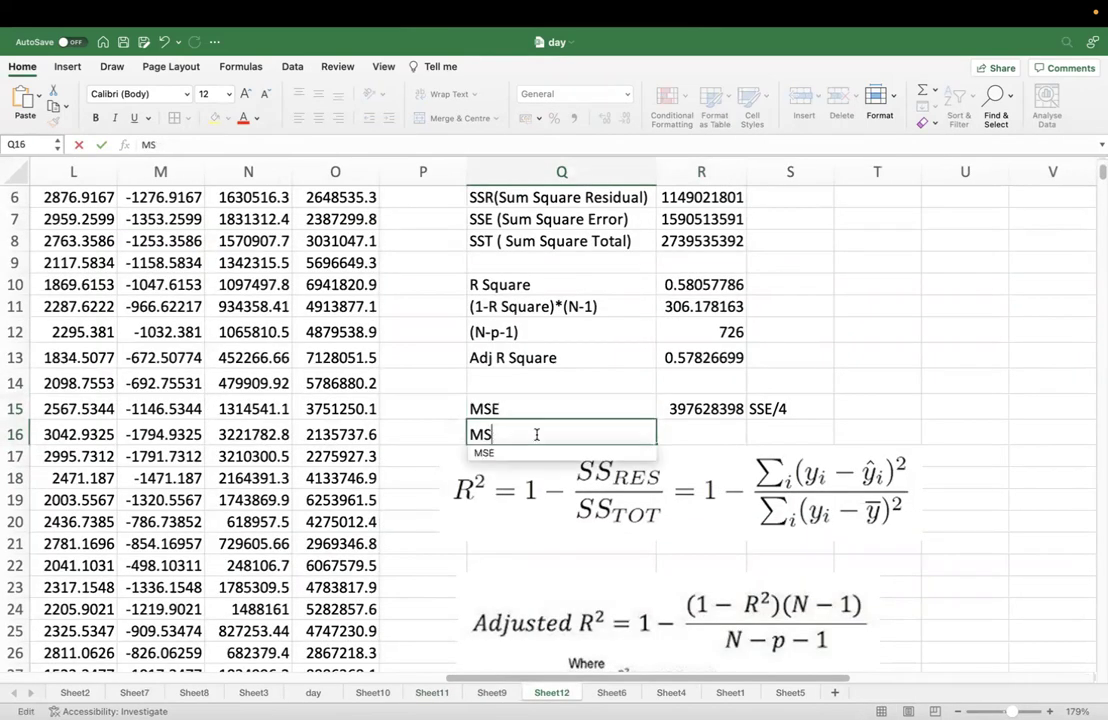
{"action": "type", "text": "R"}
{"action": "left_click", "coordinate": [432, 692]}
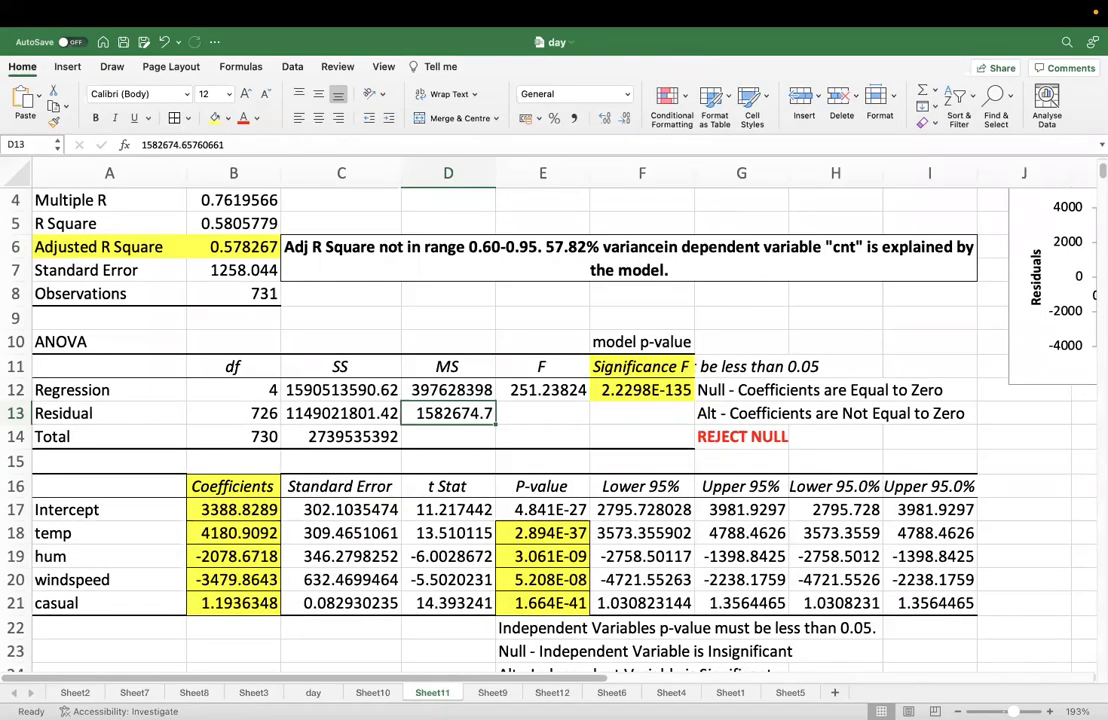
{"action": "left_click", "coordinate": [551, 692]}
Step: Label Q17 'F Statistic' and compute =R15/R16 in R17, giving 251.238241
{"action": "left_click", "coordinate": [561, 450]}
{"action": "type", "text": "F Statistic"}
{"action": "key", "text": "Tab"}
{"action": "type", "text": "="}
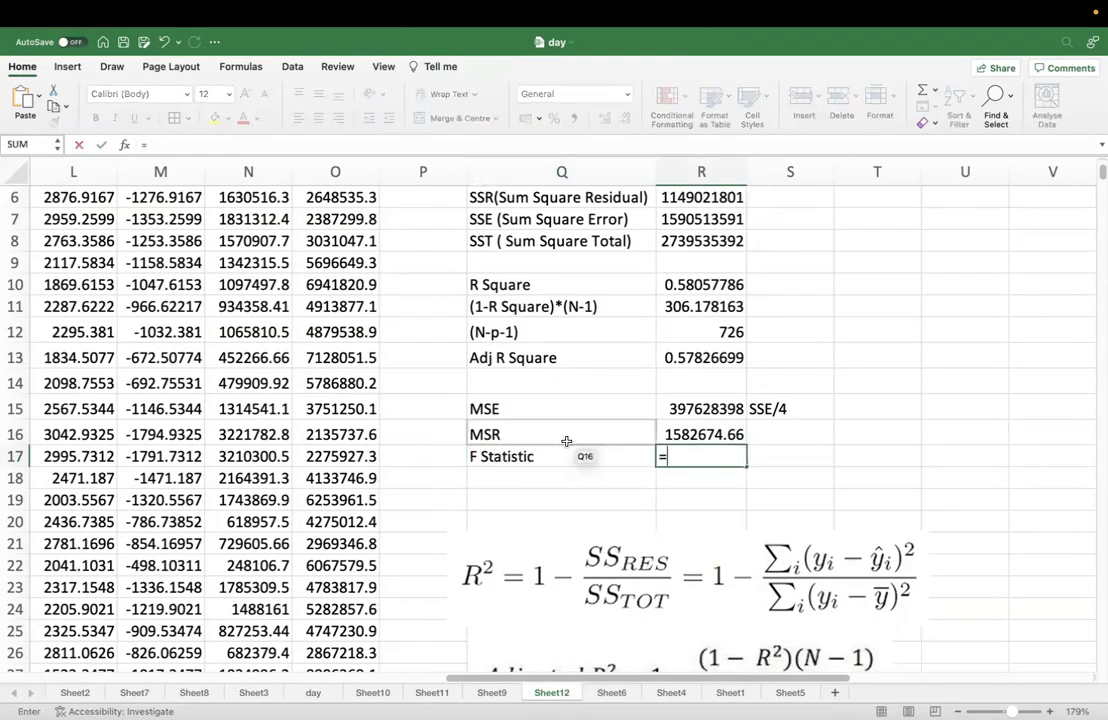
{"action": "left_click", "coordinate": [700, 409]}
{"action": "type", "text": "/"}
{"action": "left_click", "coordinate": [716, 436]}
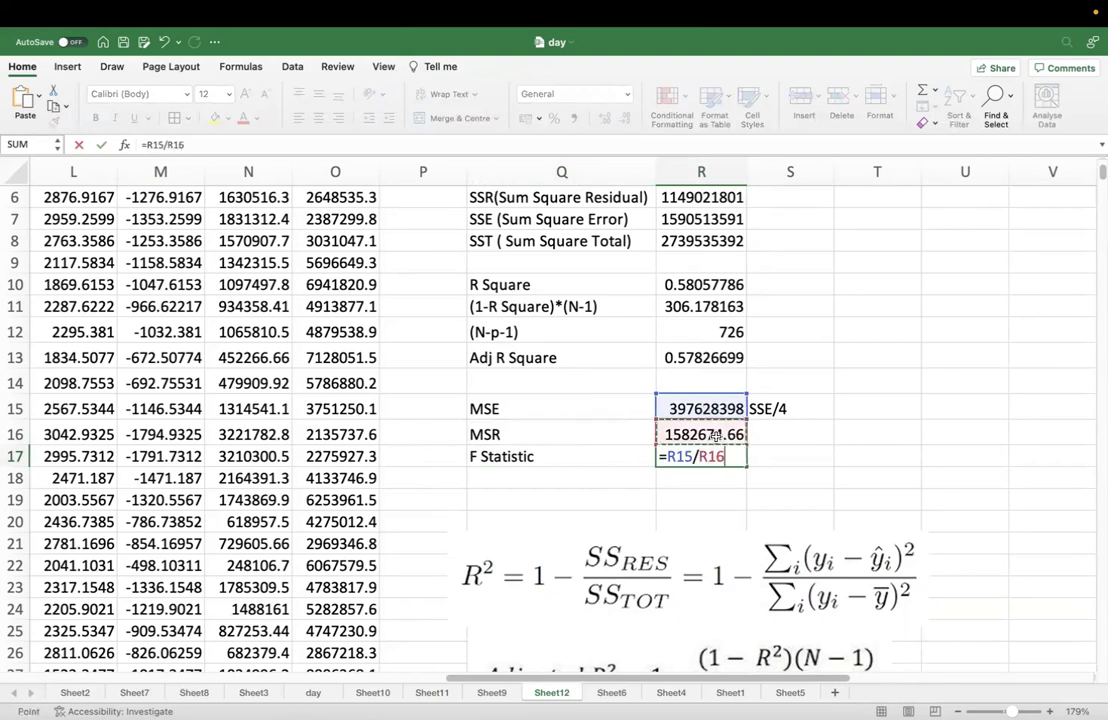
{"action": "key", "text": "Return"}
{"action": "left_click", "coordinate": [432, 692]}
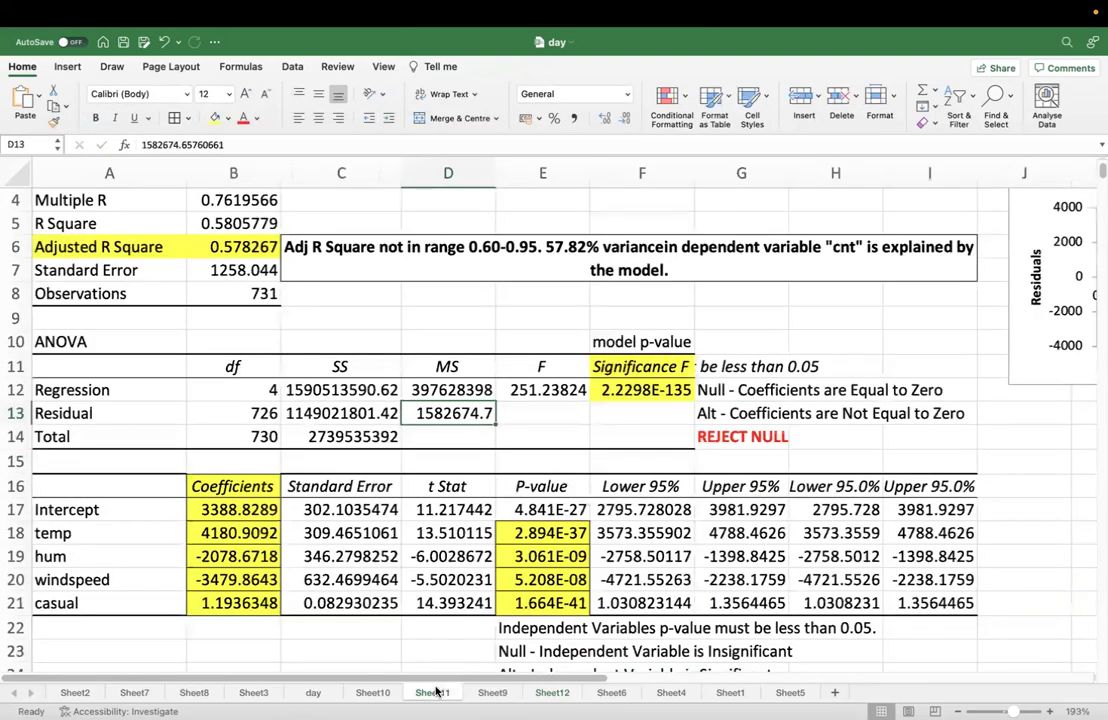
Step: Add the notes 'SSR/726' in S16 and 'MSE/MSR' in S17
{"action": "left_click", "coordinate": [571, 398]}
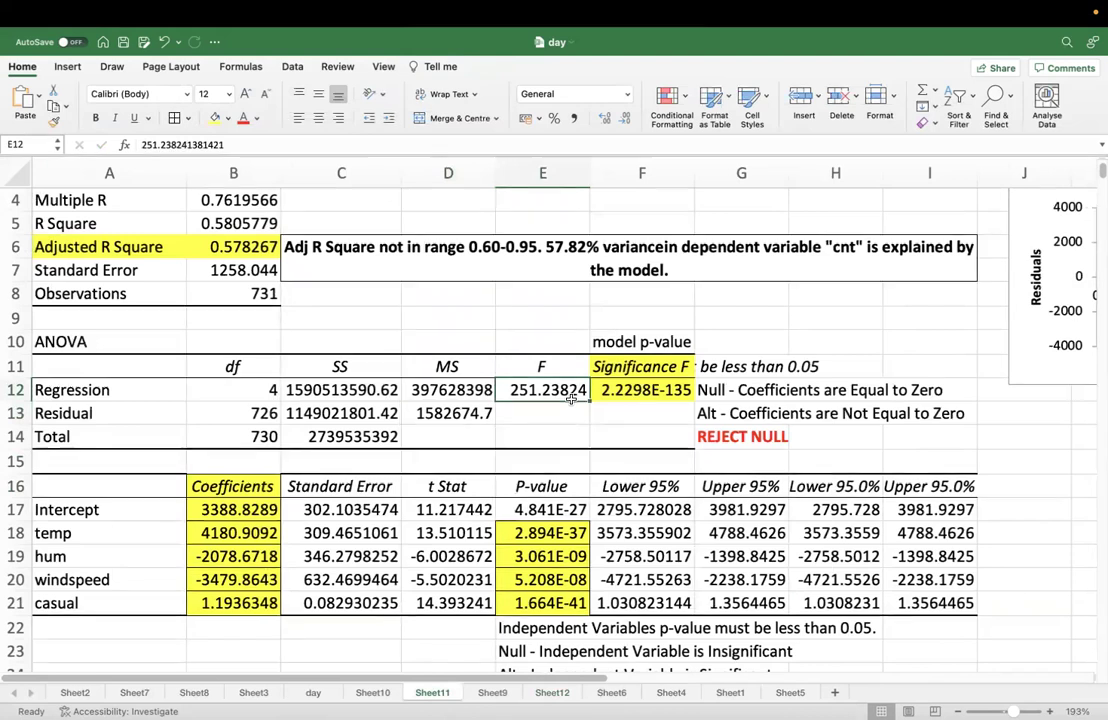
{"action": "left_click", "coordinate": [556, 692]}
{"action": "left_click", "coordinate": [794, 441]}
{"action": "type", "text": "SSR/7"}
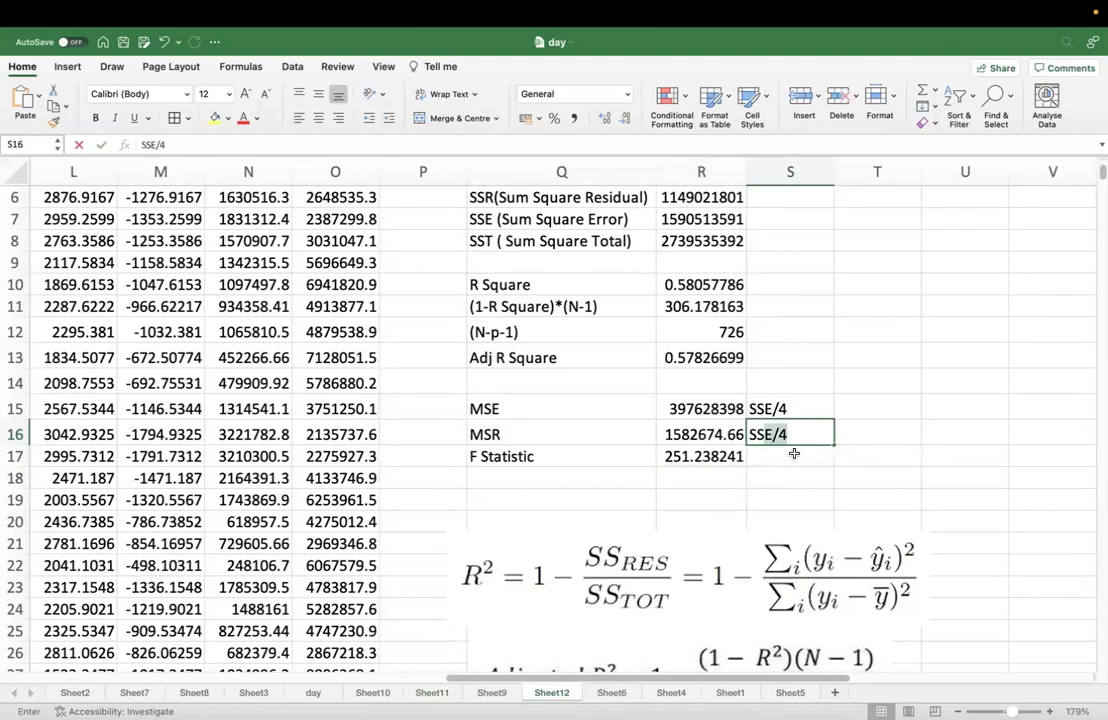
{"action": "type", "text": "26"}
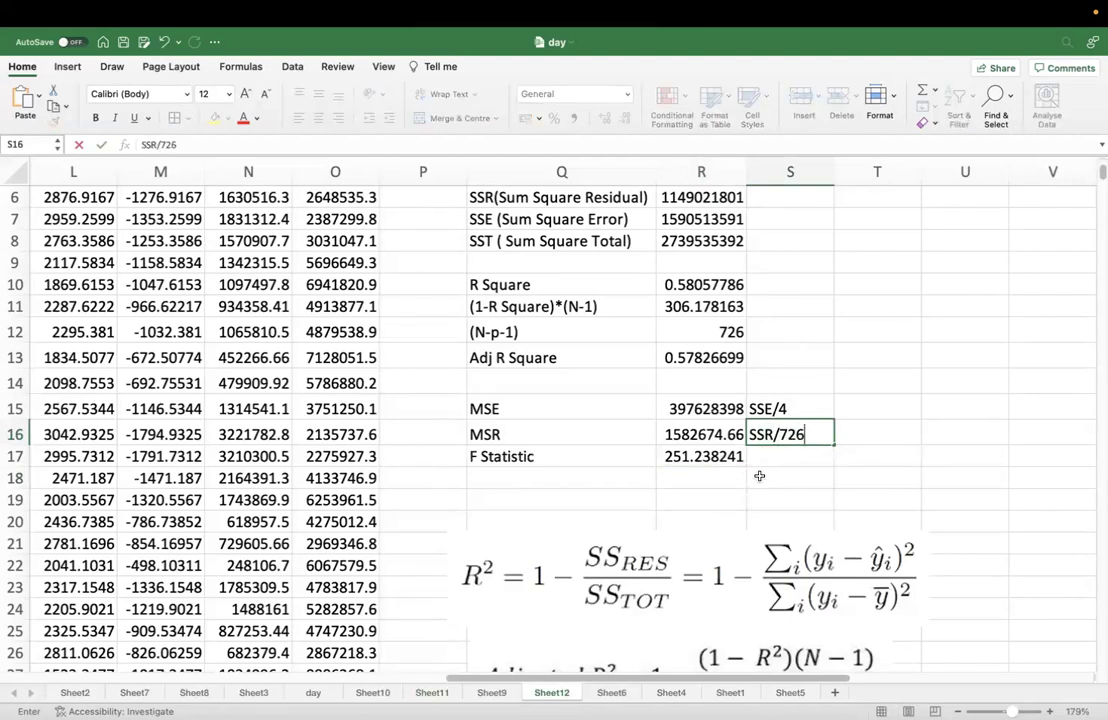
{"action": "key", "text": "Return"}
{"action": "type", "text": "M"}
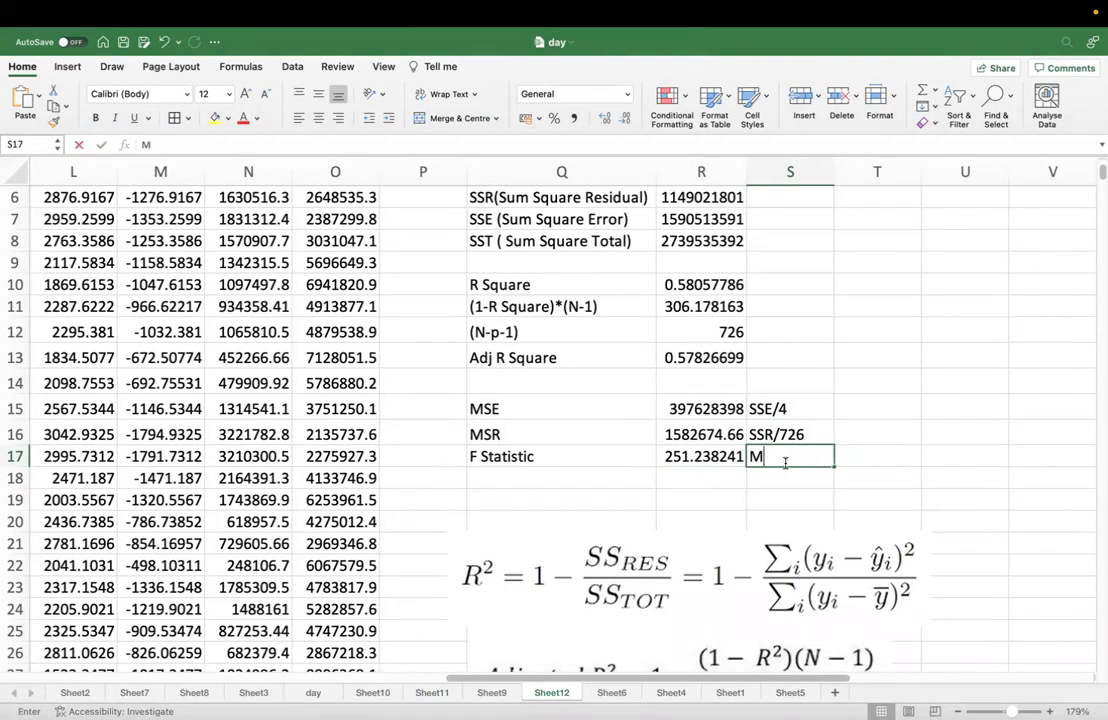
{"action": "type", "text": "SE/MSR"}
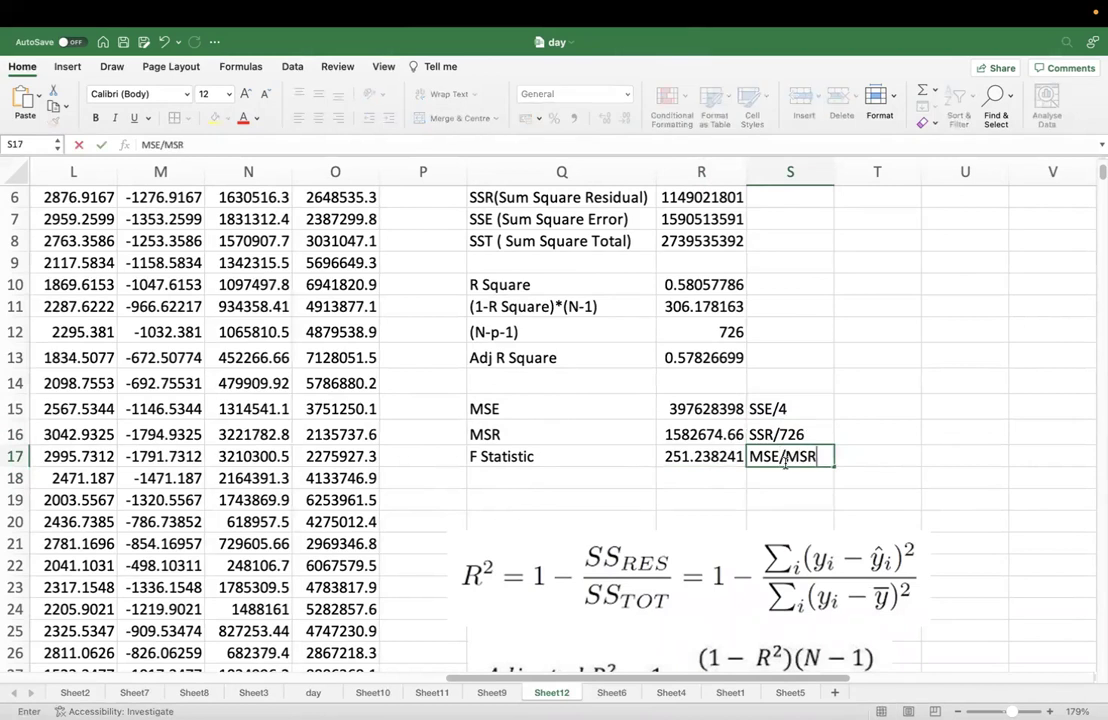
Step: Label Q18 'Significance F' and enter =FDIST(R17,4,726) in R18, giving 2.2298E-135
{"action": "left_click", "coordinate": [551, 472]}
{"action": "type", "text": "Significance F"}
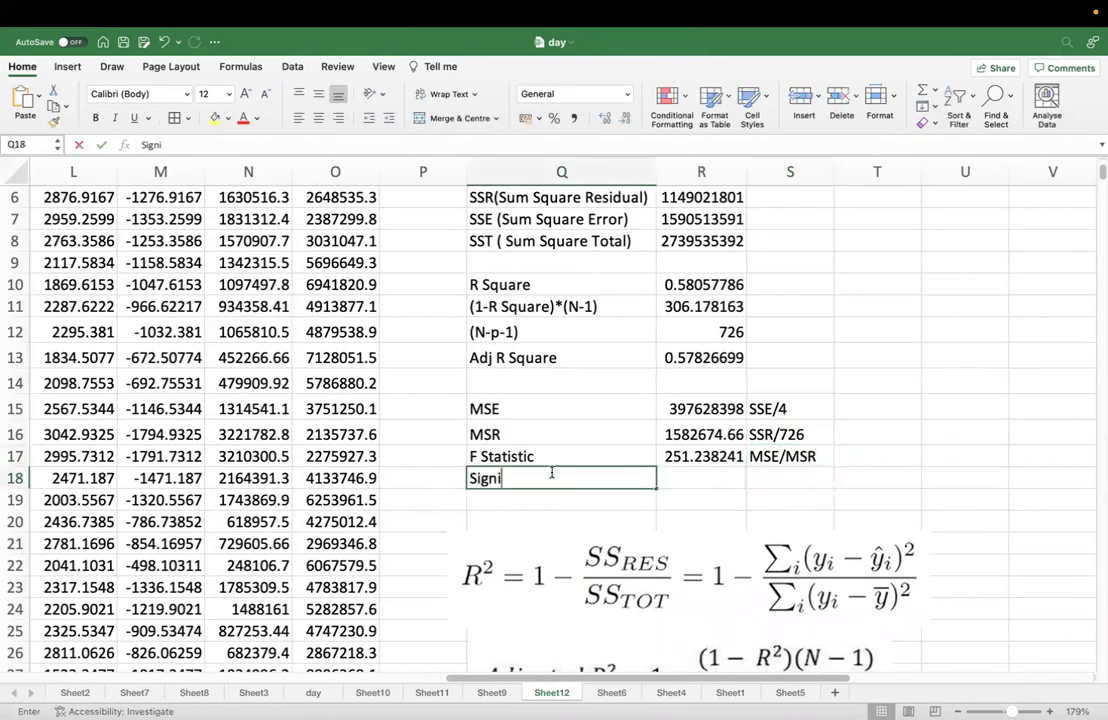
{"action": "left_click", "coordinate": [689, 472]}
{"action": "type", "text": "="}
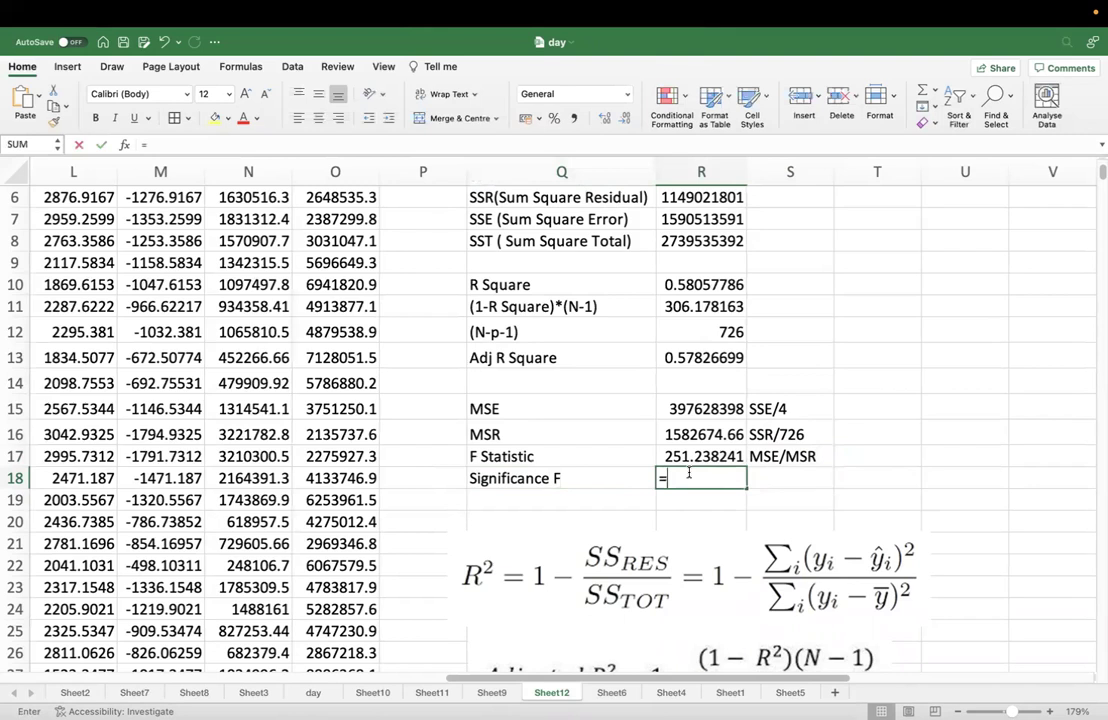
{"action": "type", "text": "fdist("}
{"action": "left_click", "coordinate": [722, 454]}
{"action": "type", "text": ","}
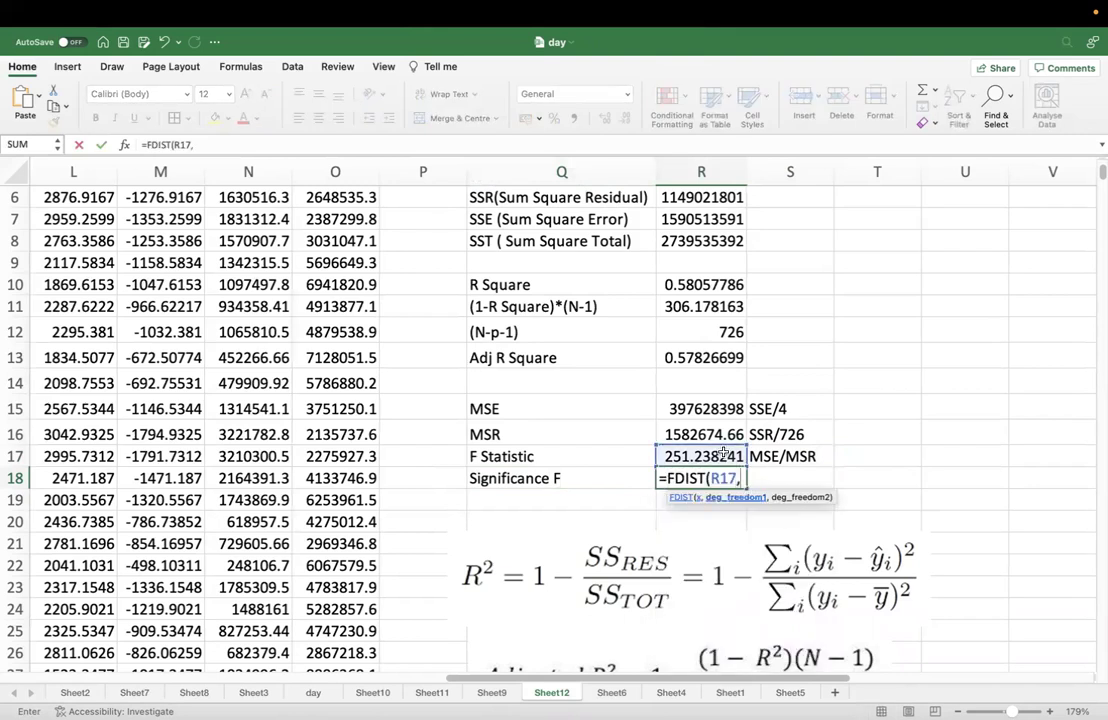
{"action": "type", "text": "4,726"}
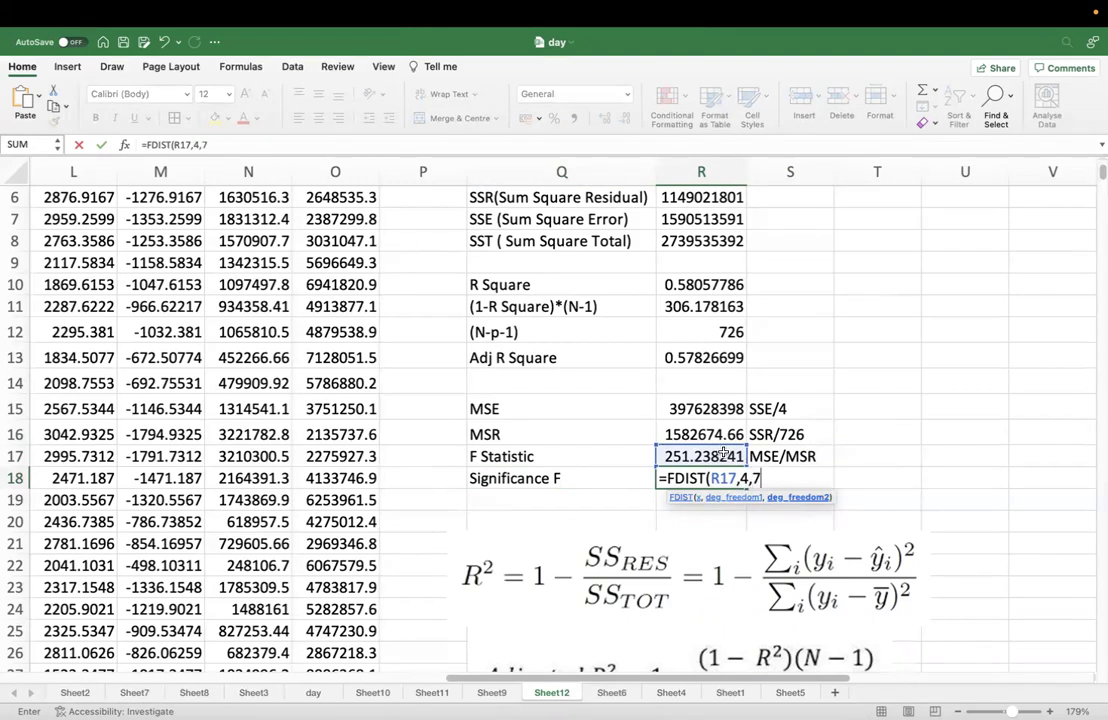
{"action": "key", "text": "Return"}
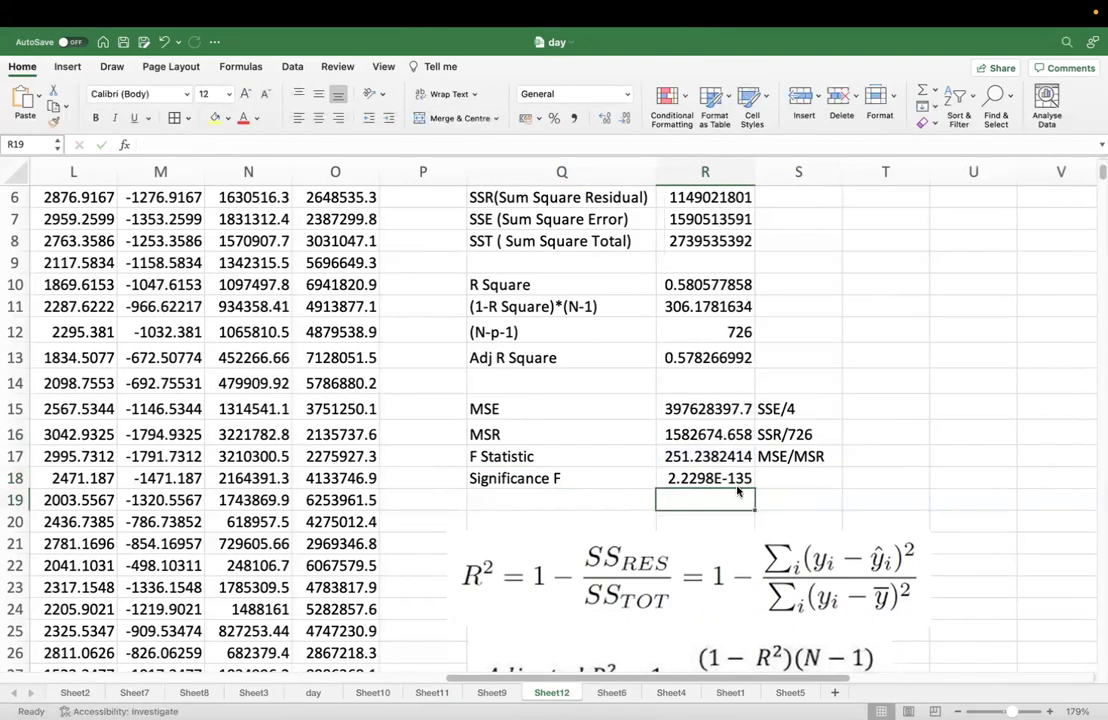
{"action": "left_click", "coordinate": [738, 486]}
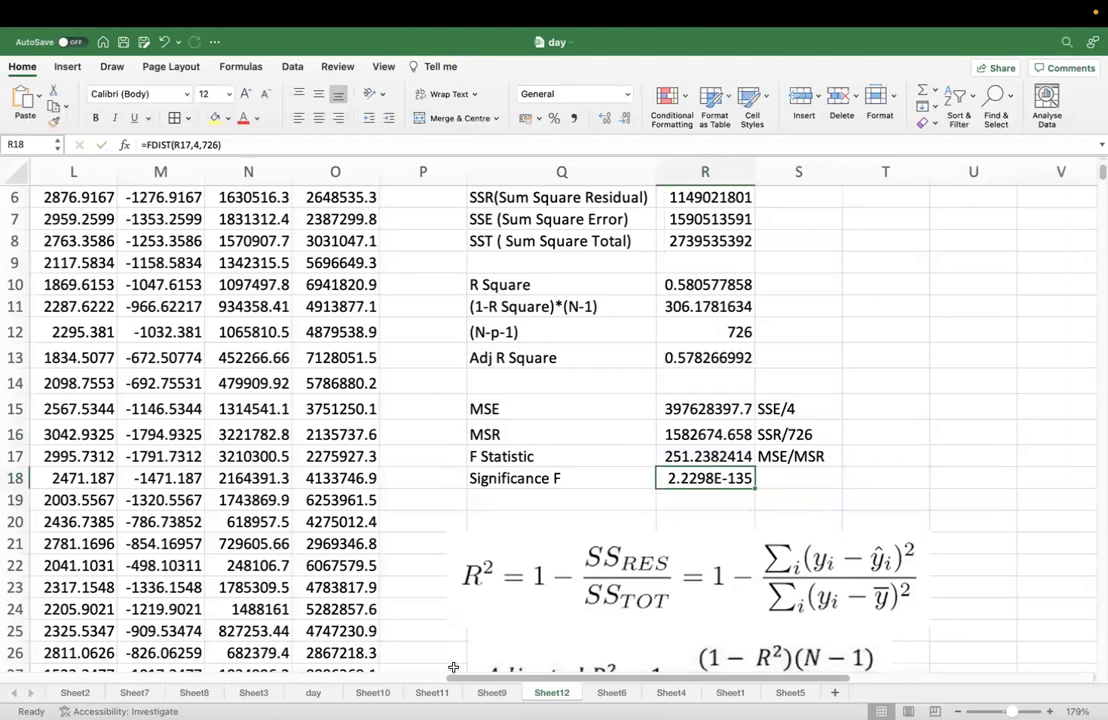
{"action": "left_click", "coordinate": [436, 693]}
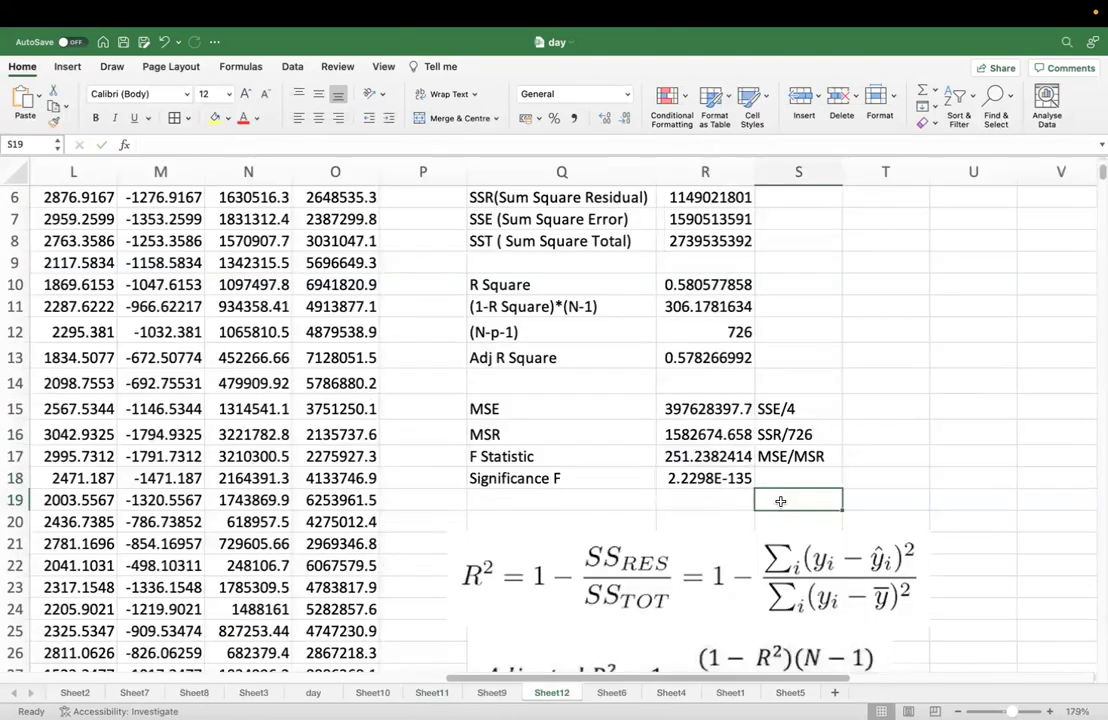
Step: Save the 'day' workbook to the Mac with Cmd+S
{"action": "key", "text": "super+s"}
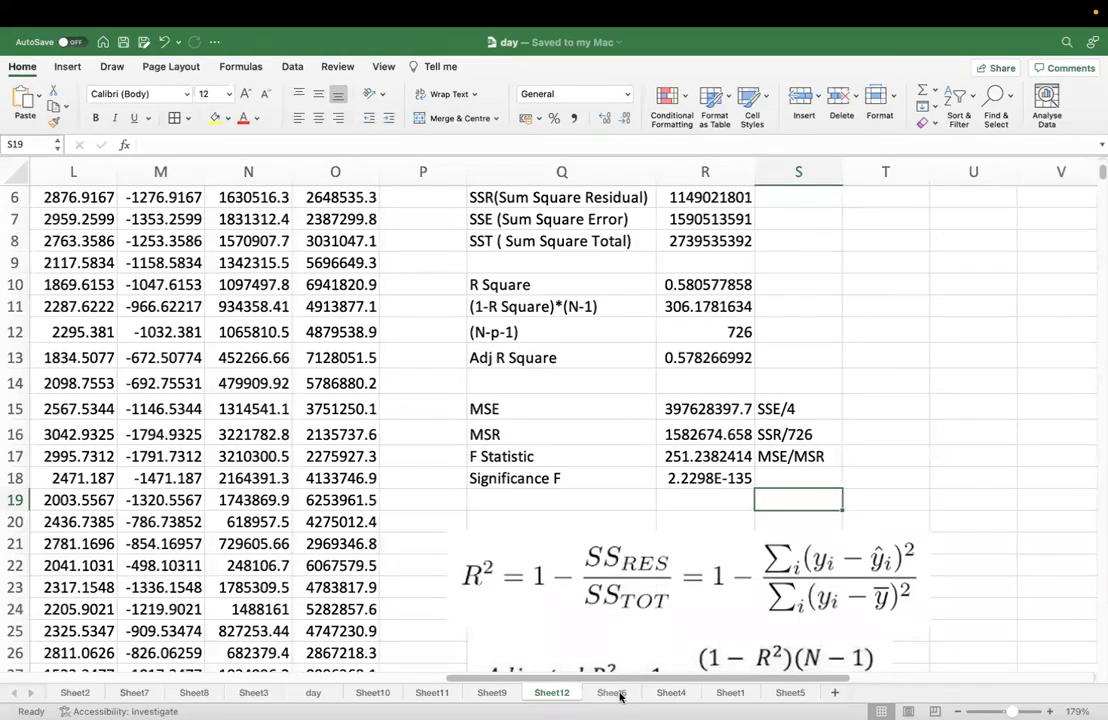
{"action": "left_click_drag", "start_coordinate": [620, 680], "coordinate": [431, 680]}
{"action": "scroll", "coordinate": [760, 326], "scroll_direction": "up", "scroll_amount": 5}
{"action": "scroll", "coordinate": [760, 326], "scroll_direction": "right", "scroll_amount": 2}
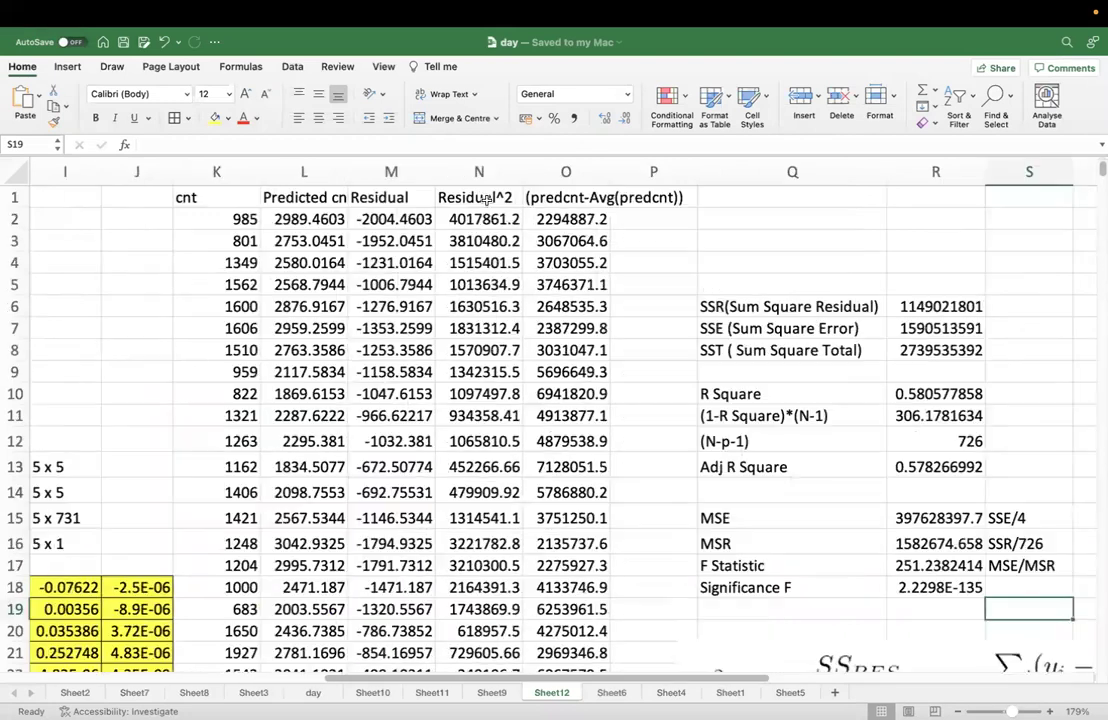
{"action": "left_click", "coordinate": [940, 306]}
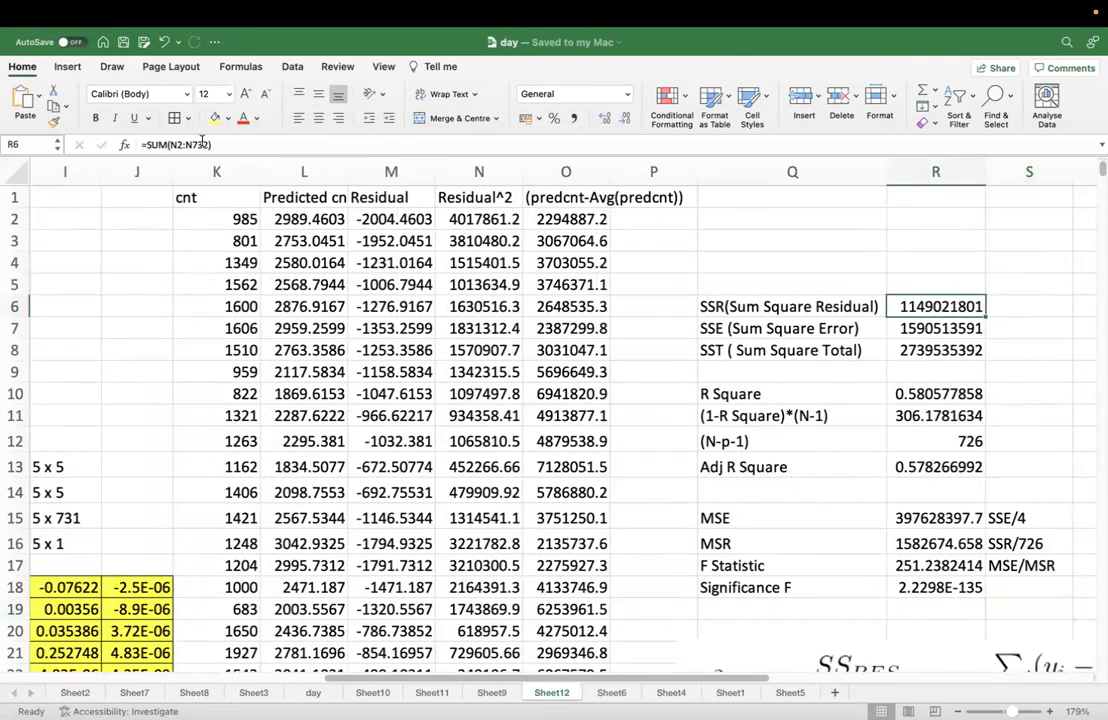
{"action": "double_click", "coordinate": [940, 306]}
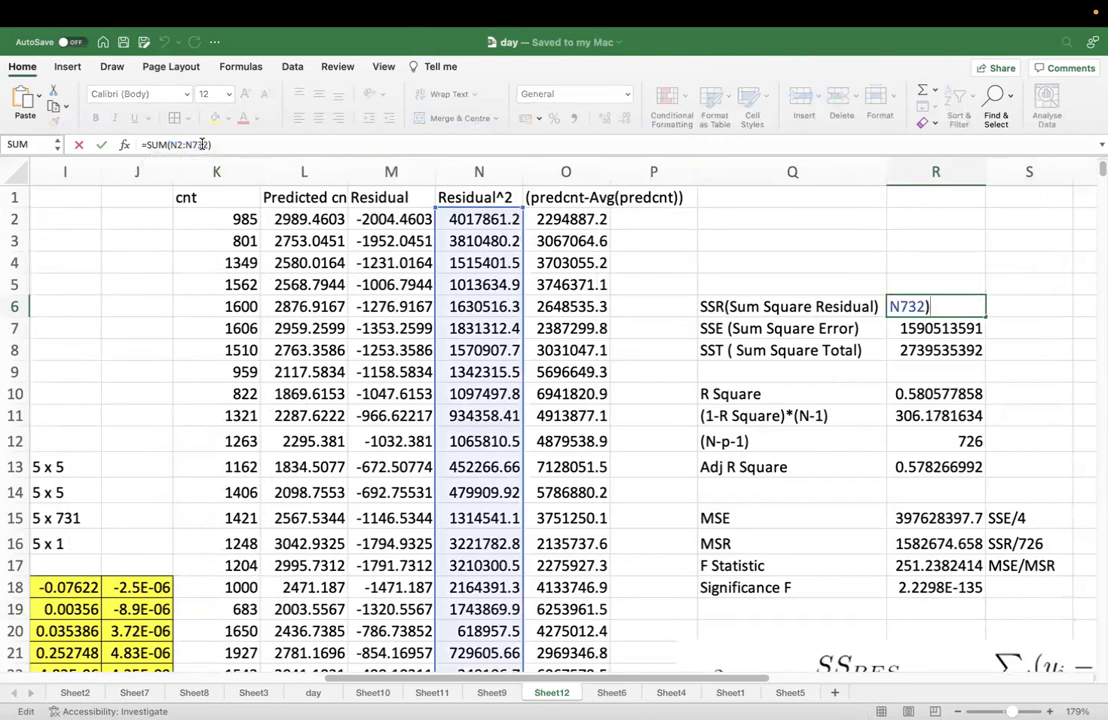
{"action": "key", "text": "Left"}
{"action": "key", "text": "Left"}
{"action": "key", "text": "Left"}
{"action": "key", "text": "Escape"}
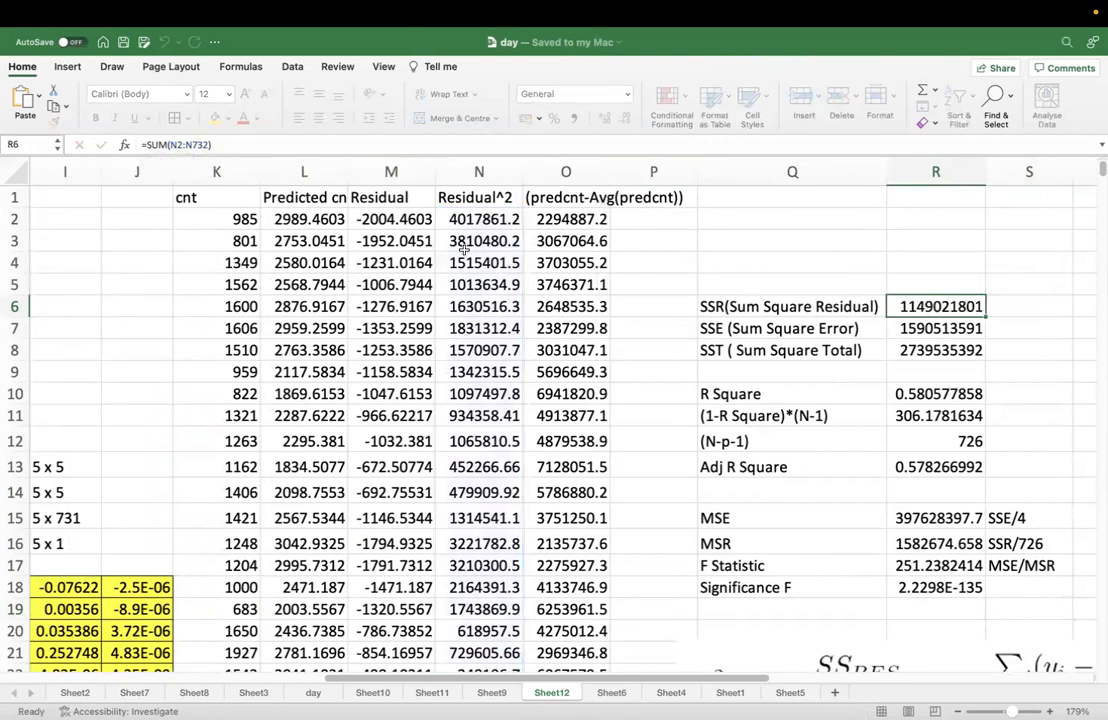
{"action": "left_click", "coordinate": [304, 193]}
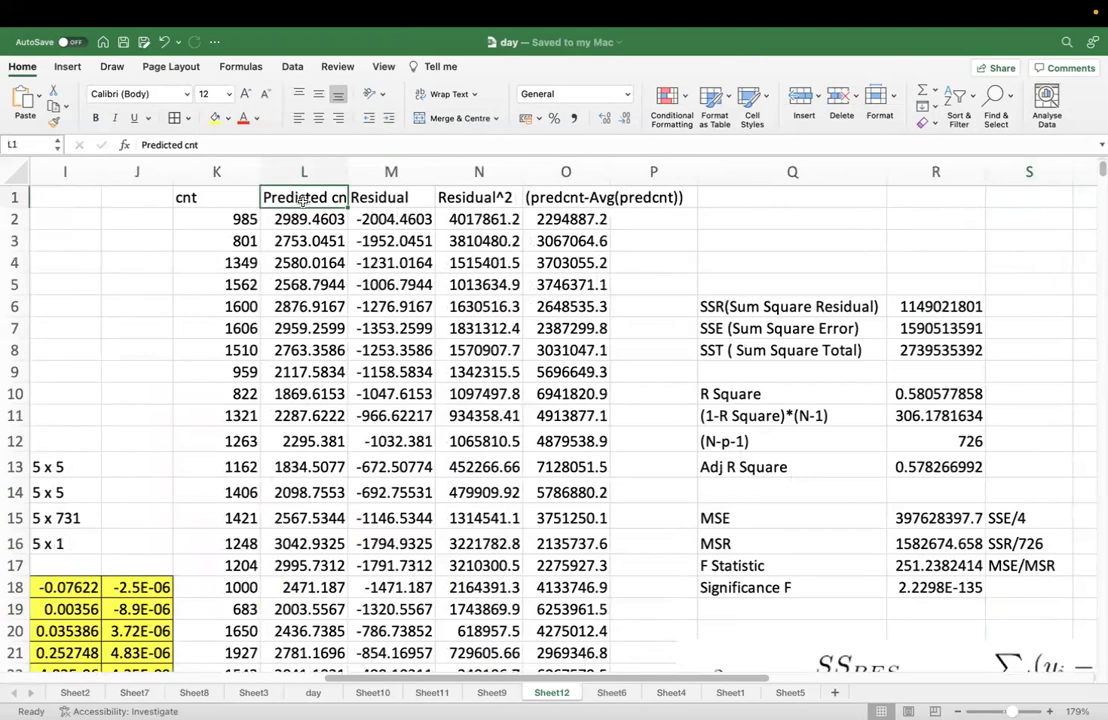
{"action": "key", "text": "Left"}
{"action": "key", "text": "Left"}
{"action": "key", "text": "Left"}
{"action": "key", "text": "Left"}
{"action": "key", "text": "Left"}
{"action": "key", "text": "Left"}
{"action": "key", "text": "Left"}
{"action": "key", "text": "Left"}
{"action": "key", "text": "Left"}
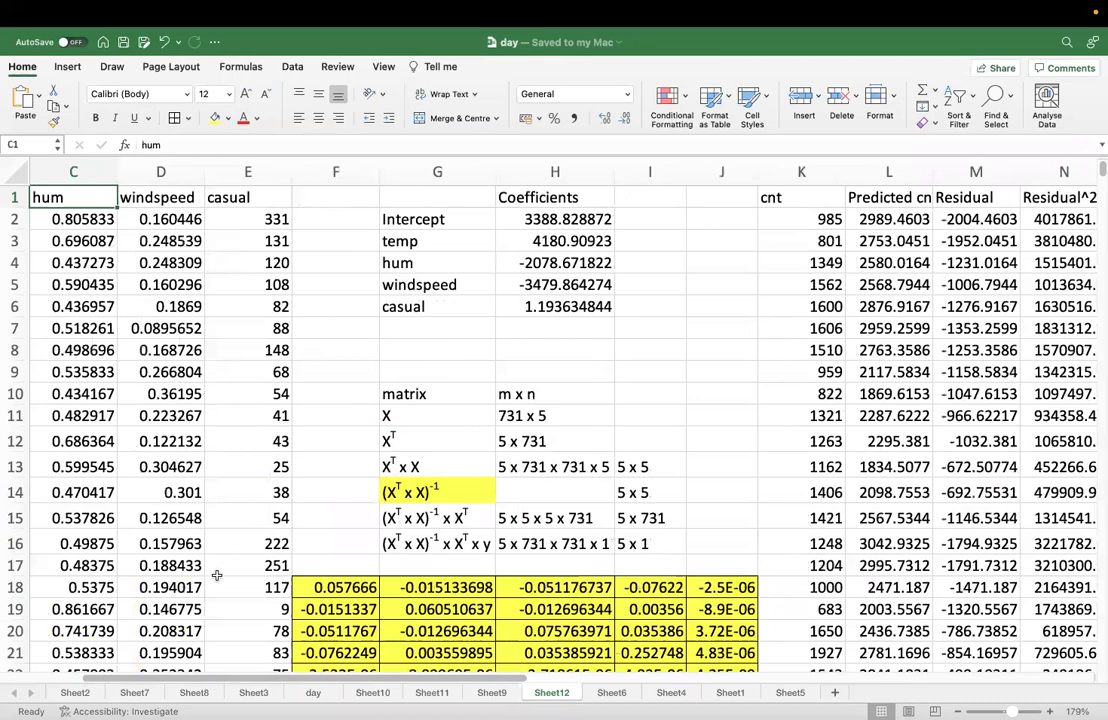
{"action": "key", "text": "Left"}
{"action": "key", "text": "shift+Right"}
{"action": "key", "text": "shift+Right"}
{"action": "key", "text": "shift+Right"}
{"action": "key", "text": "shift+Down"}
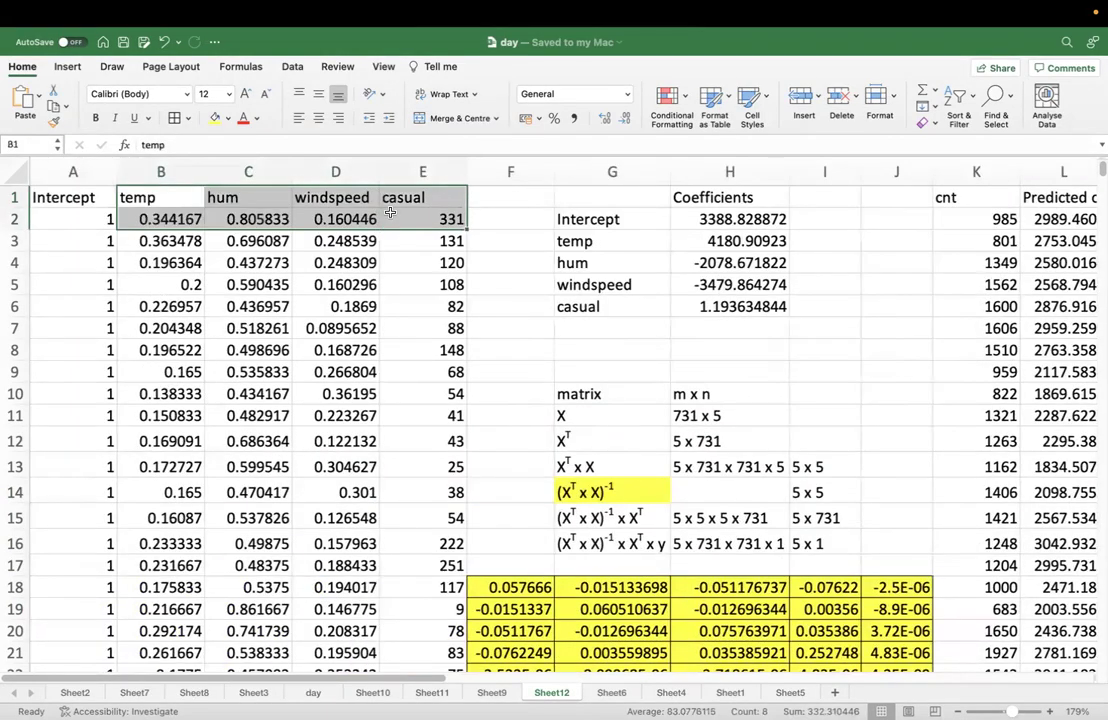
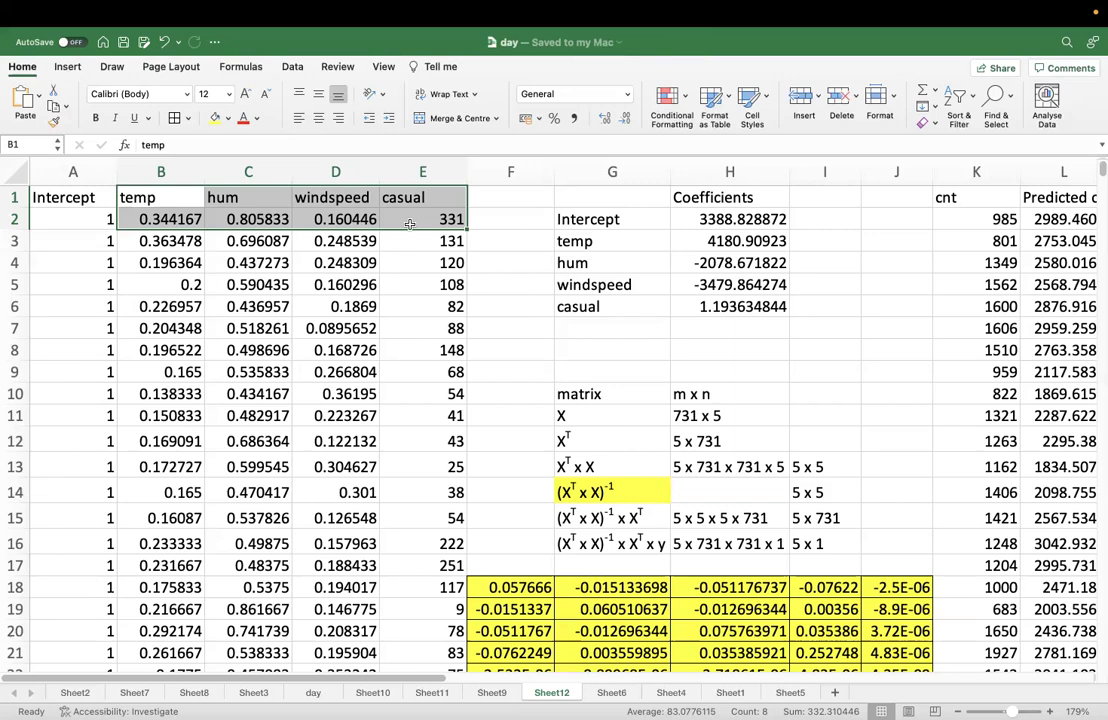
Step: Select the Adjusted R² formula image on the sheet
{"action": "scroll", "coordinate": [409, 224], "scroll_direction": "right", "scroll_amount": 8}
{"action": "scroll", "coordinate": [600, 400], "scroll_direction": "down", "scroll_amount": 5}
{"action": "left_click", "coordinate": [893, 648]}
{"action": "scroll", "coordinate": [985, 456], "scroll_direction": "up", "scroll_amount": 5}
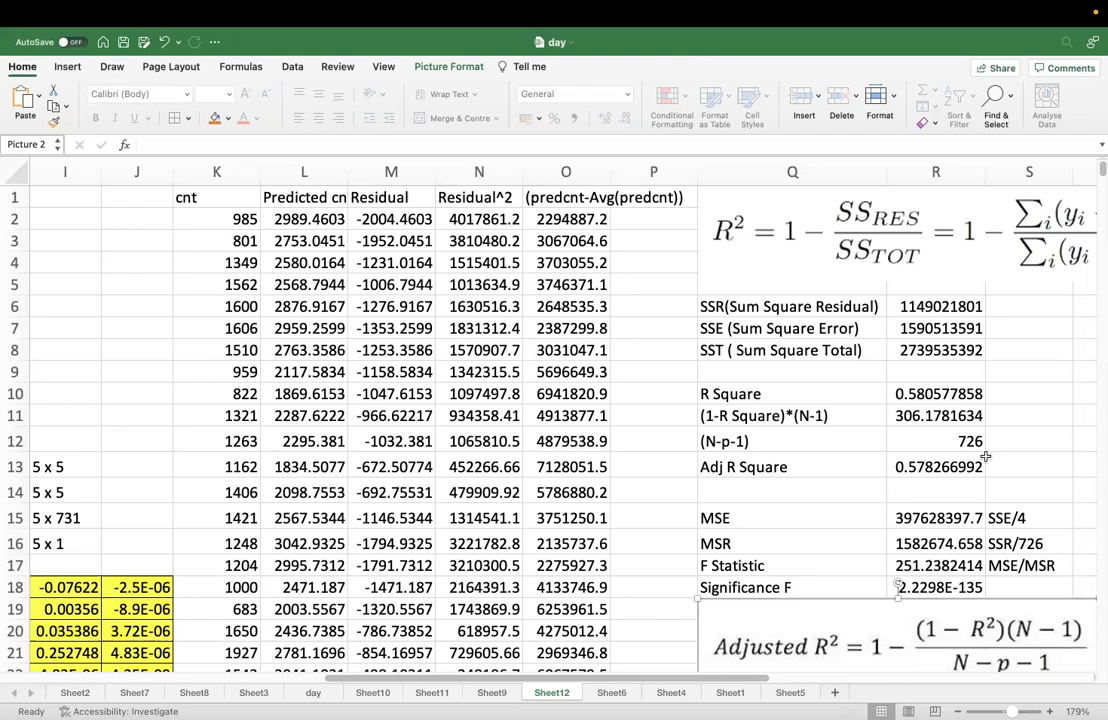
Step: Inspect the O2 formula, then re-enter L2 as array formula {=MMULT(A2:E732,H2:H6)} over L2:L732
{"action": "double_click", "coordinate": [607, 218]}
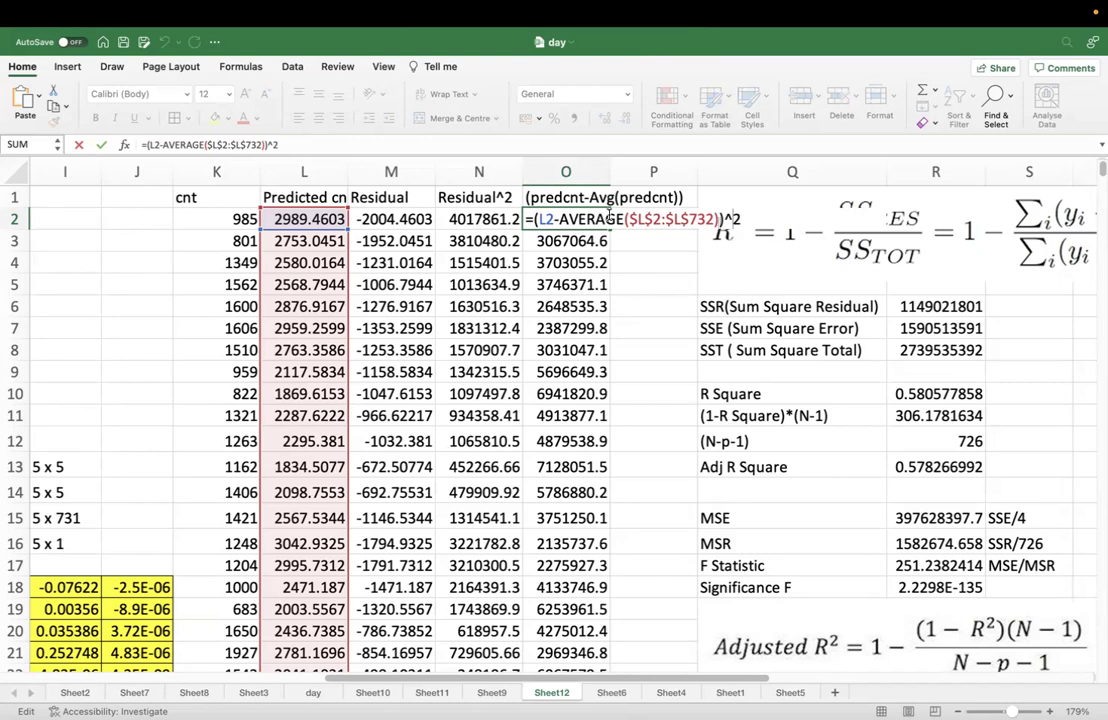
{"action": "double_click", "coordinate": [303, 219]}
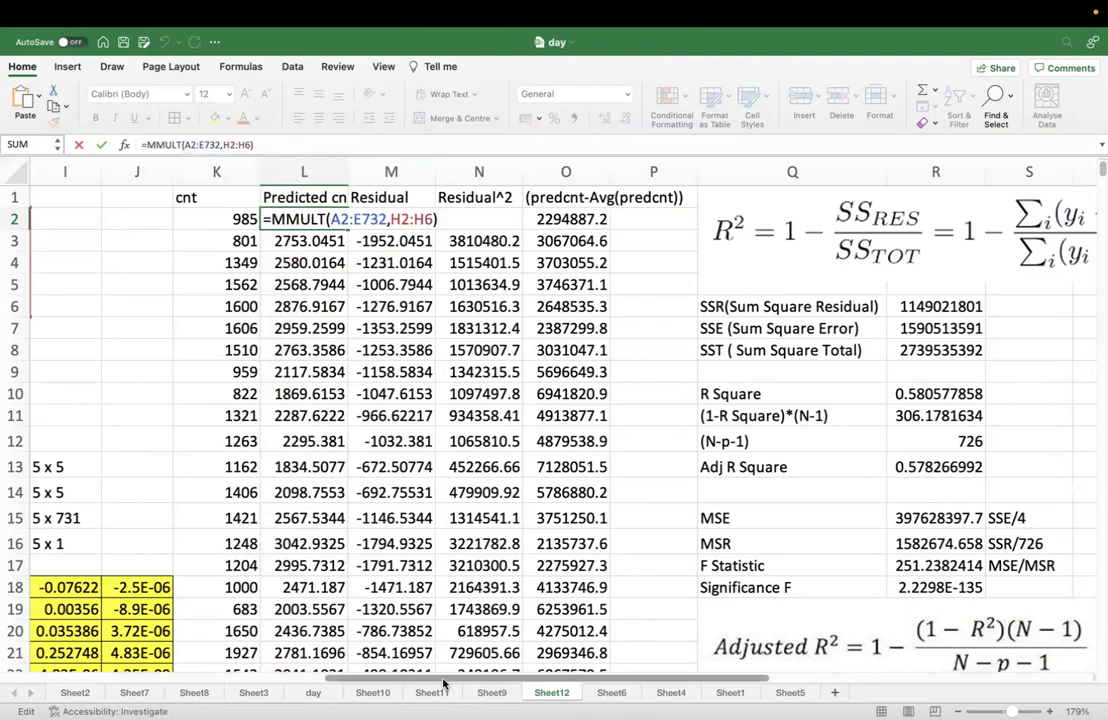
{"action": "scroll", "coordinate": [395, 688], "scroll_direction": "left", "scroll_amount": 5}
{"action": "scroll", "coordinate": [378, 692], "scroll_direction": "left", "scroll_amount": 4}
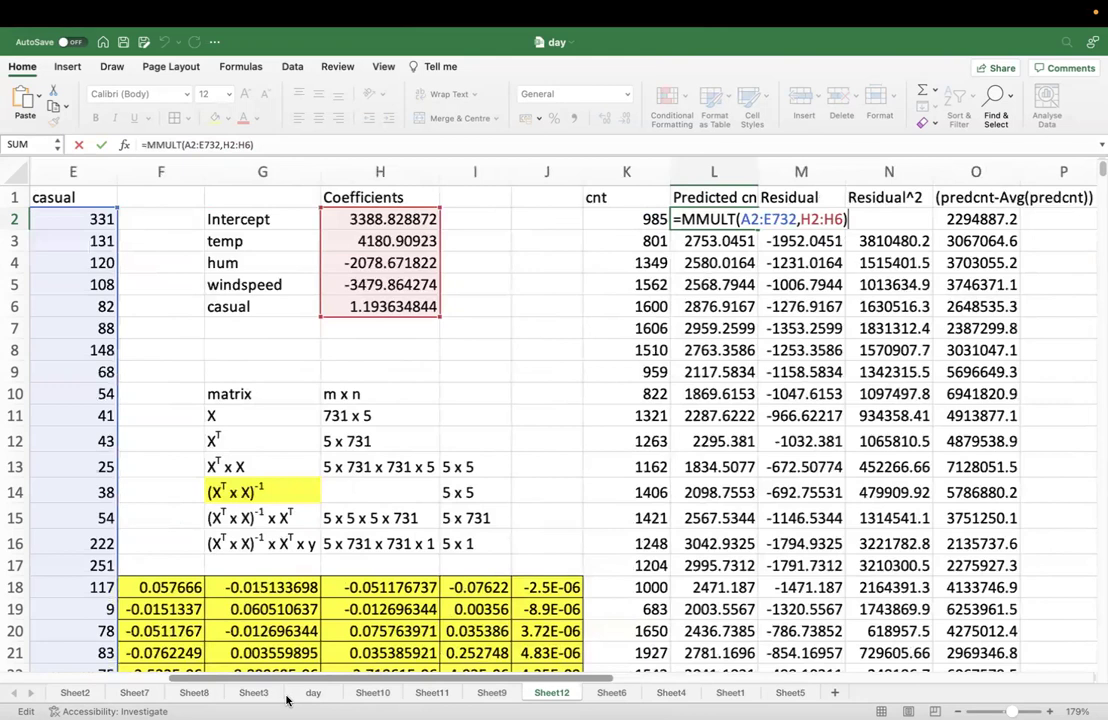
{"action": "scroll", "coordinate": [291, 700], "scroll_direction": "left", "scroll_amount": 4}
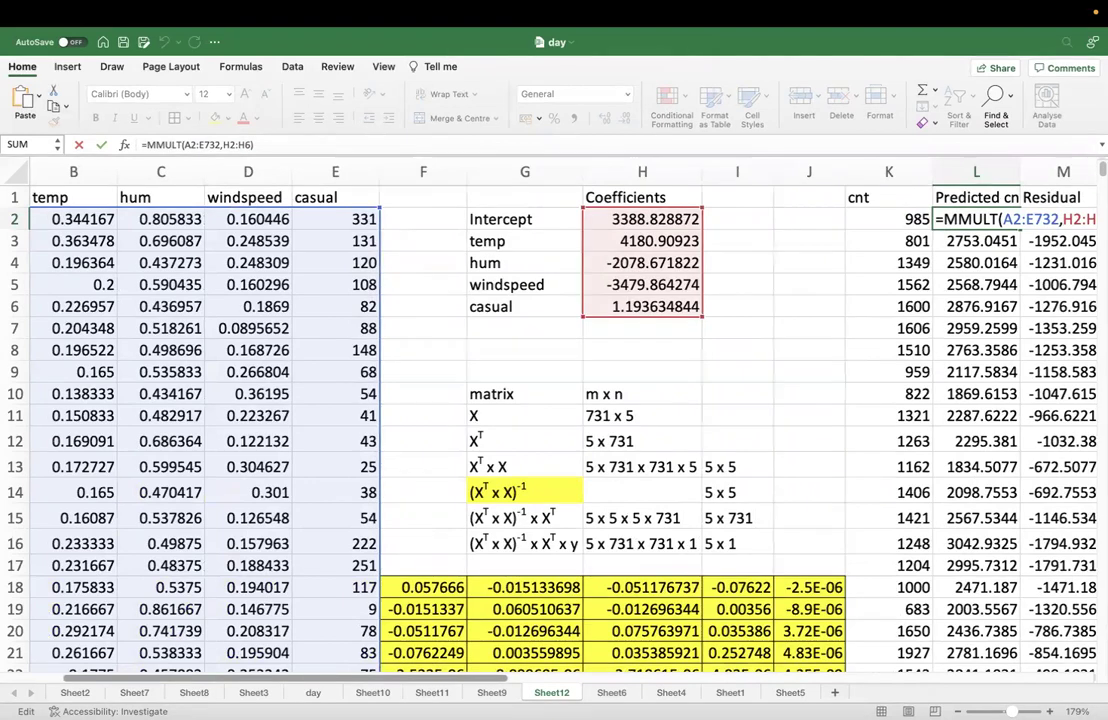
{"action": "scroll", "coordinate": [550, 400], "scroll_direction": "right", "scroll_amount": 1}
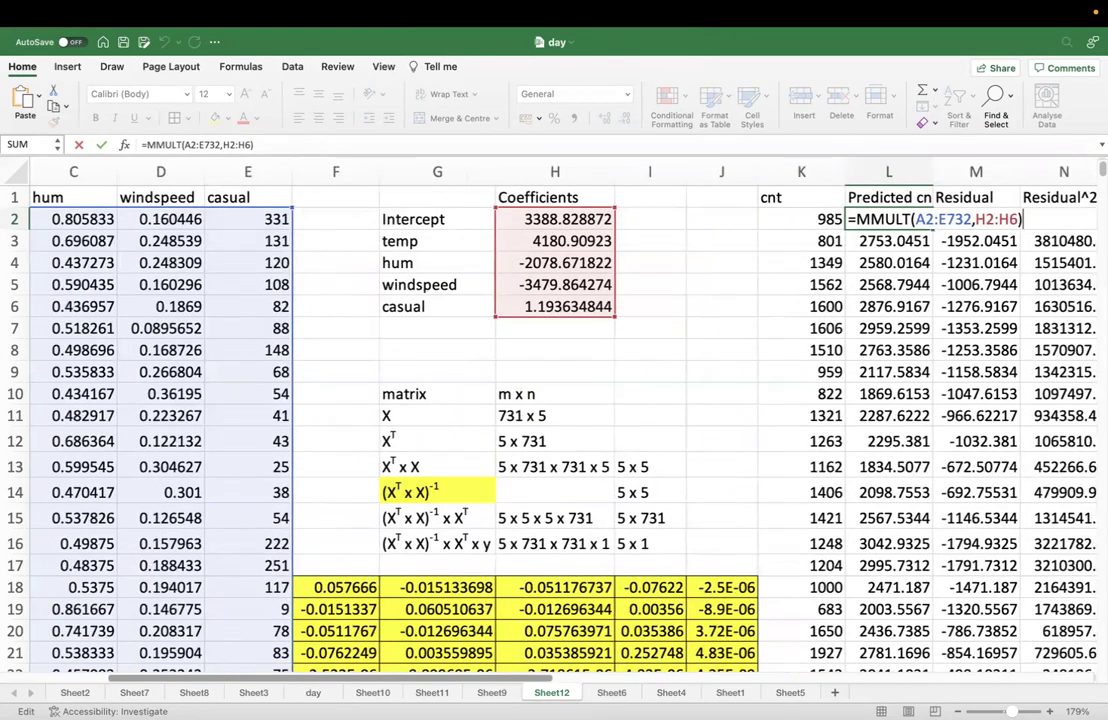
{"action": "scroll", "coordinate": [550, 400], "scroll_direction": "right", "scroll_amount": 1}
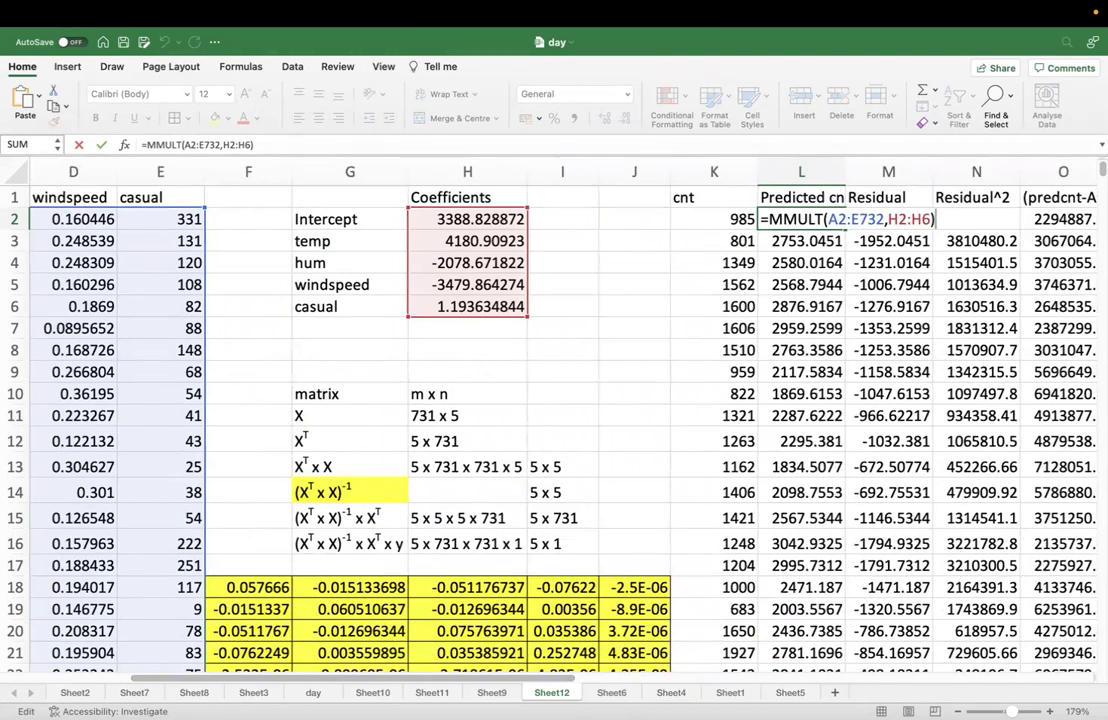
{"action": "key", "text": "ctrl+shift+Return"}
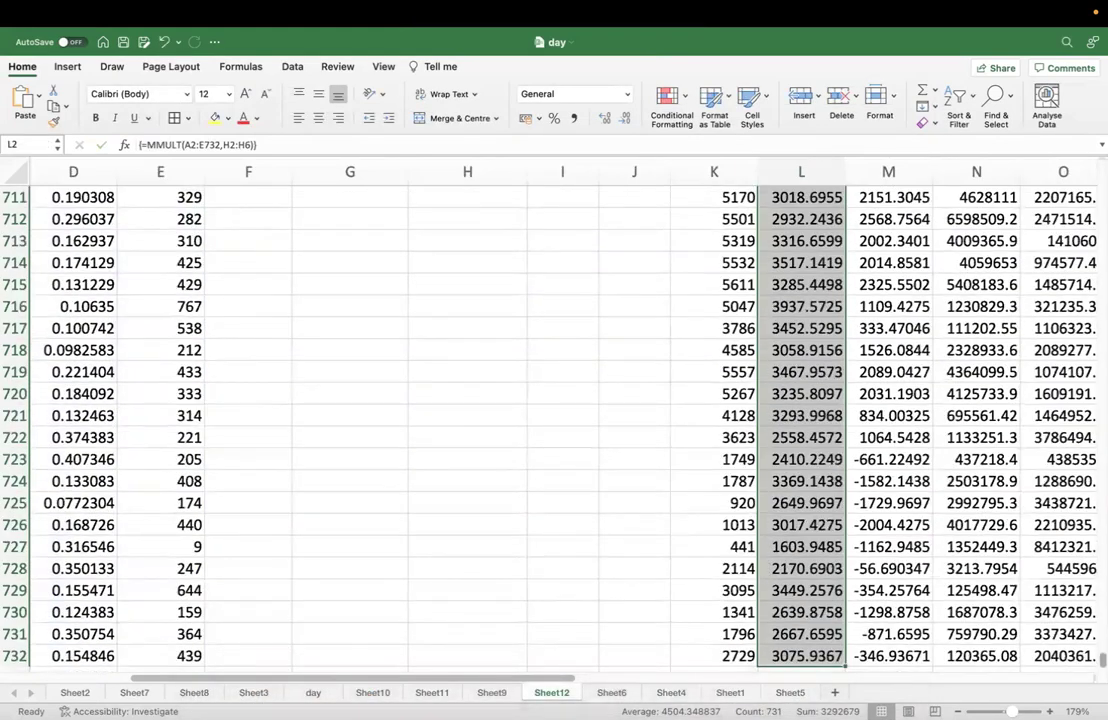
{"action": "scroll", "coordinate": [554, 420], "scroll_direction": "up", "scroll_amount": 20}
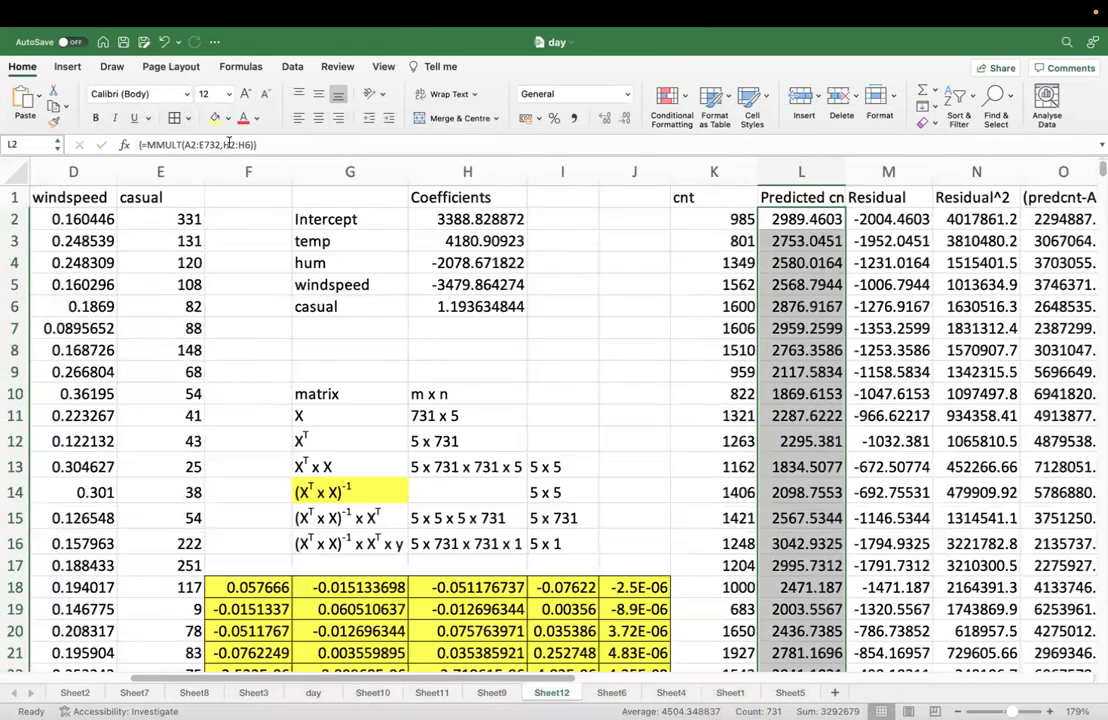
{"action": "left_click", "coordinate": [224, 145]}
{"action": "left_click", "coordinate": [800, 219]}
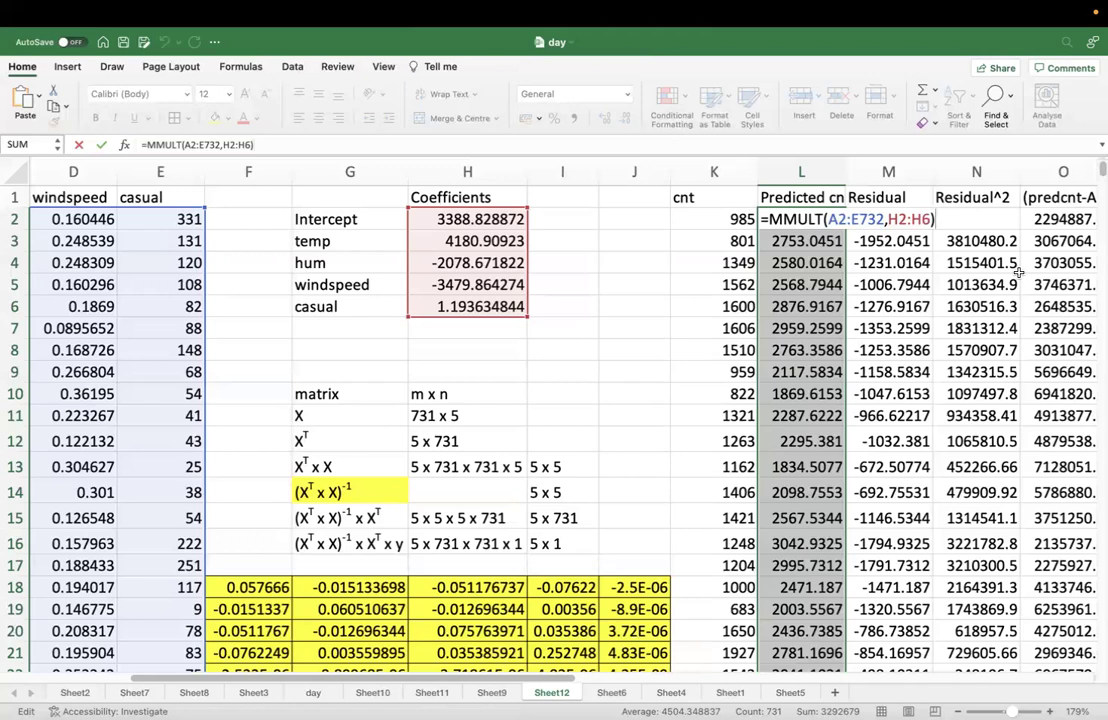
{"action": "key", "text": "ctrl+shift+Return"}
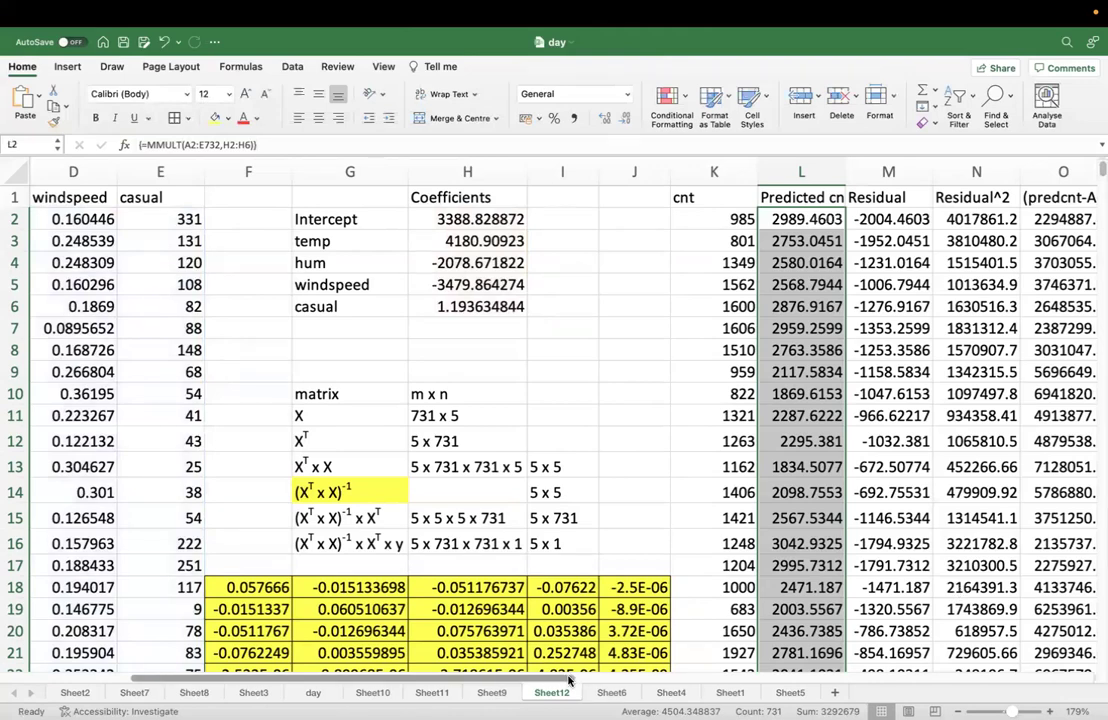
{"action": "scroll", "coordinate": [584, 683], "scroll_direction": "right", "scroll_amount": 5}
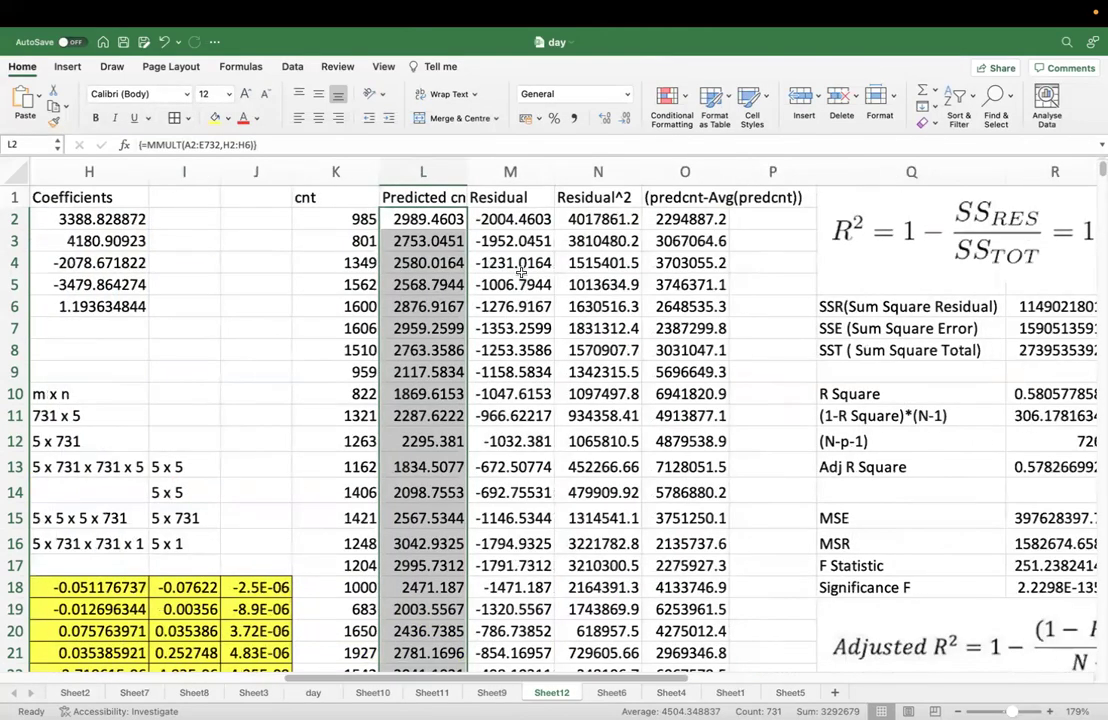
{"action": "left_click", "coordinate": [685, 219]}
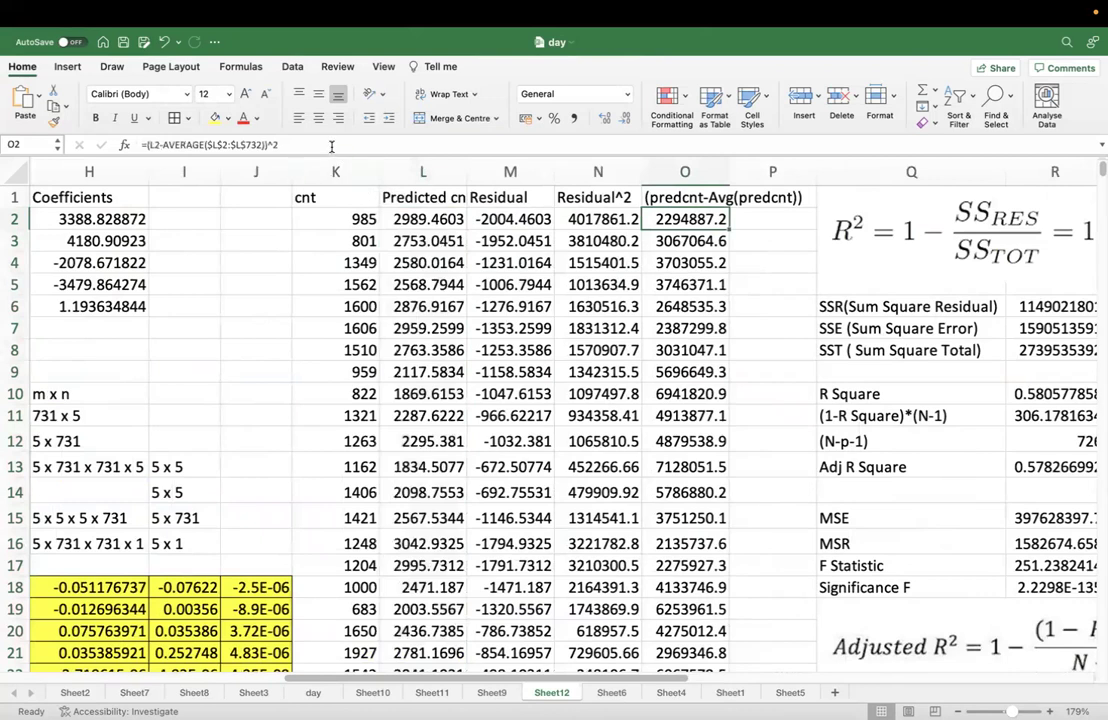
{"action": "left_click", "coordinate": [290, 145]}
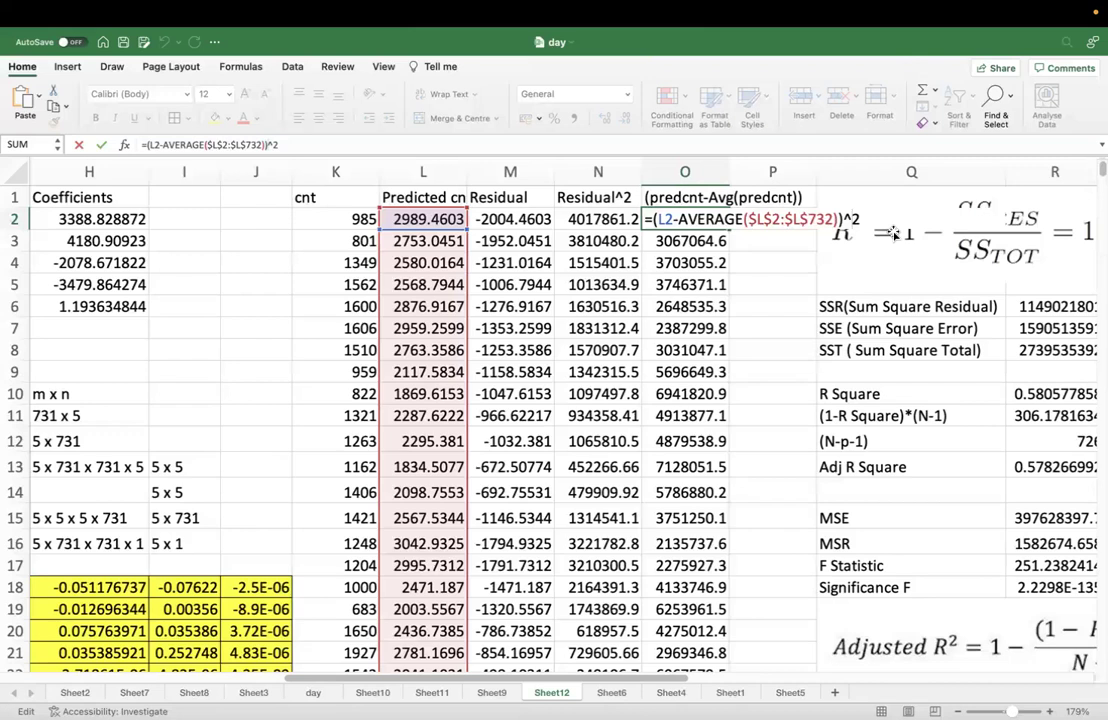
Step: Confirm the O2 formula, check the SSE total formula, then switch to the Kaggle browser
{"action": "key", "text": "Return"}
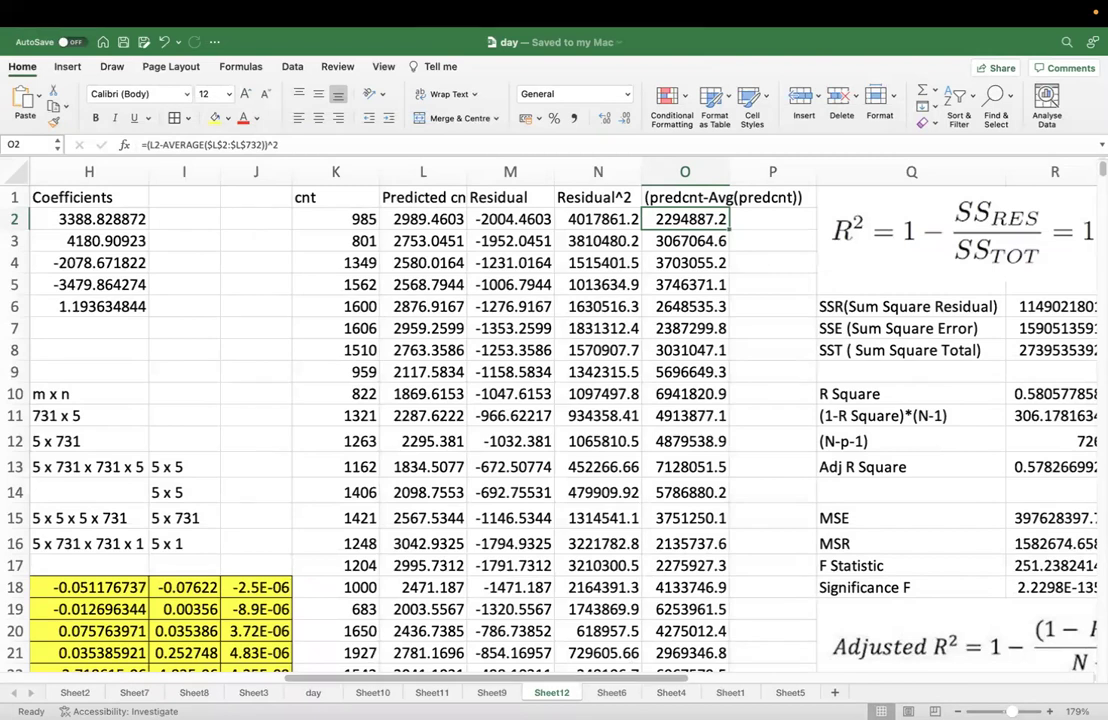
{"action": "left_click_drag", "start_coordinate": [647, 684], "coordinate": [790, 695]}
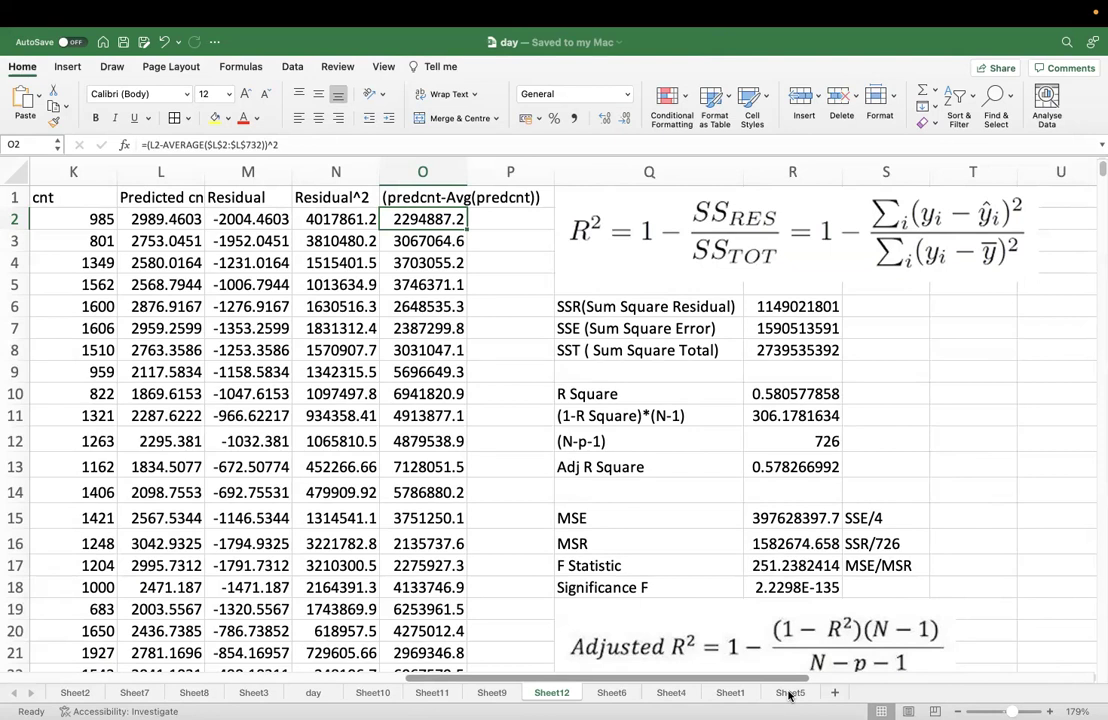
{"action": "left_click", "coordinate": [760, 328]}
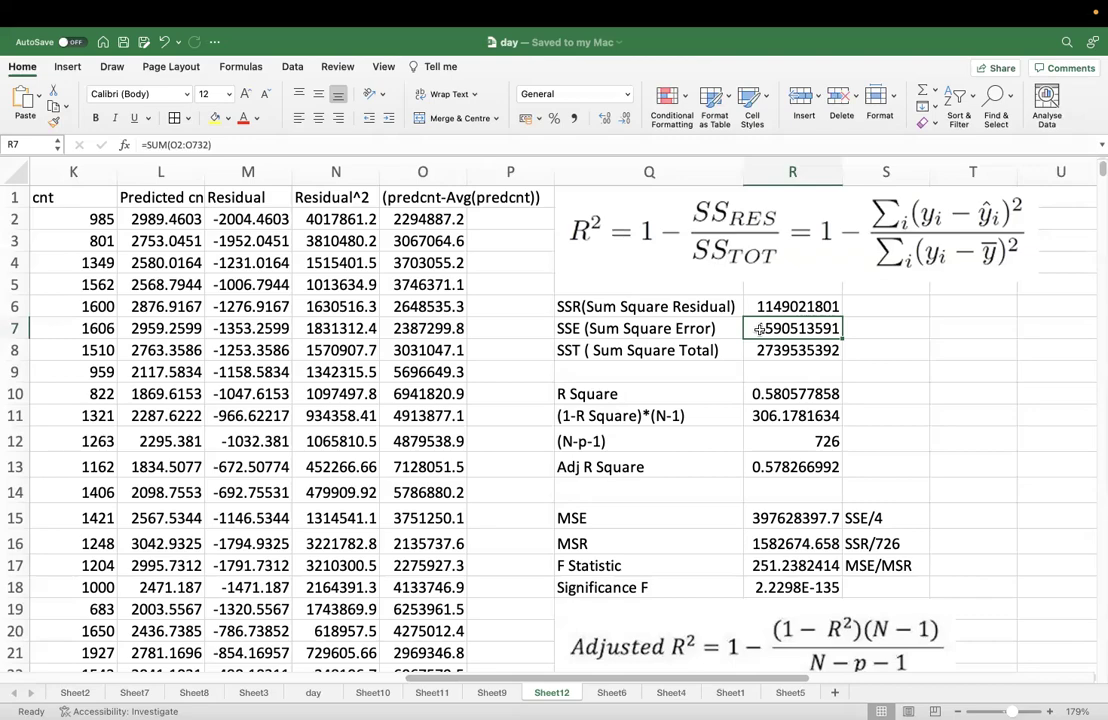
{"action": "key", "text": "super+Tab"}
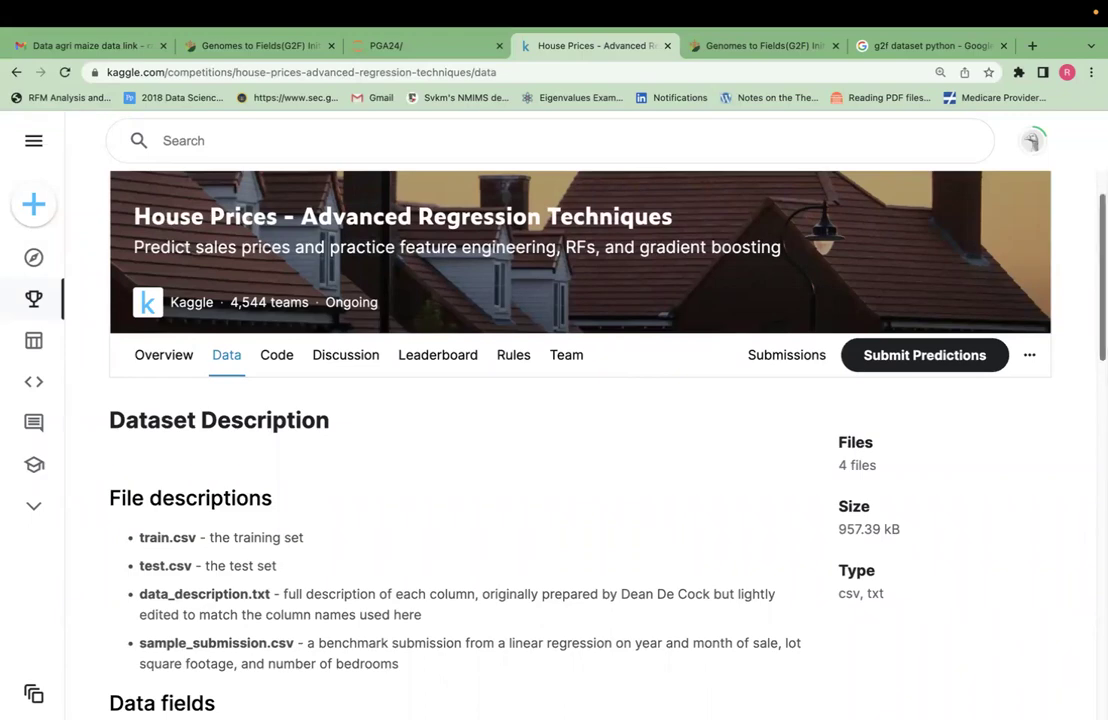
Step: Browse the House Prices data description, then return to the Jupyter PGA24 file list
{"action": "scroll", "coordinate": [460, 450], "scroll_direction": "down", "scroll_amount": 5}
{"action": "scroll", "coordinate": [710, 374], "scroll_direction": "down", "scroll_amount": 6}
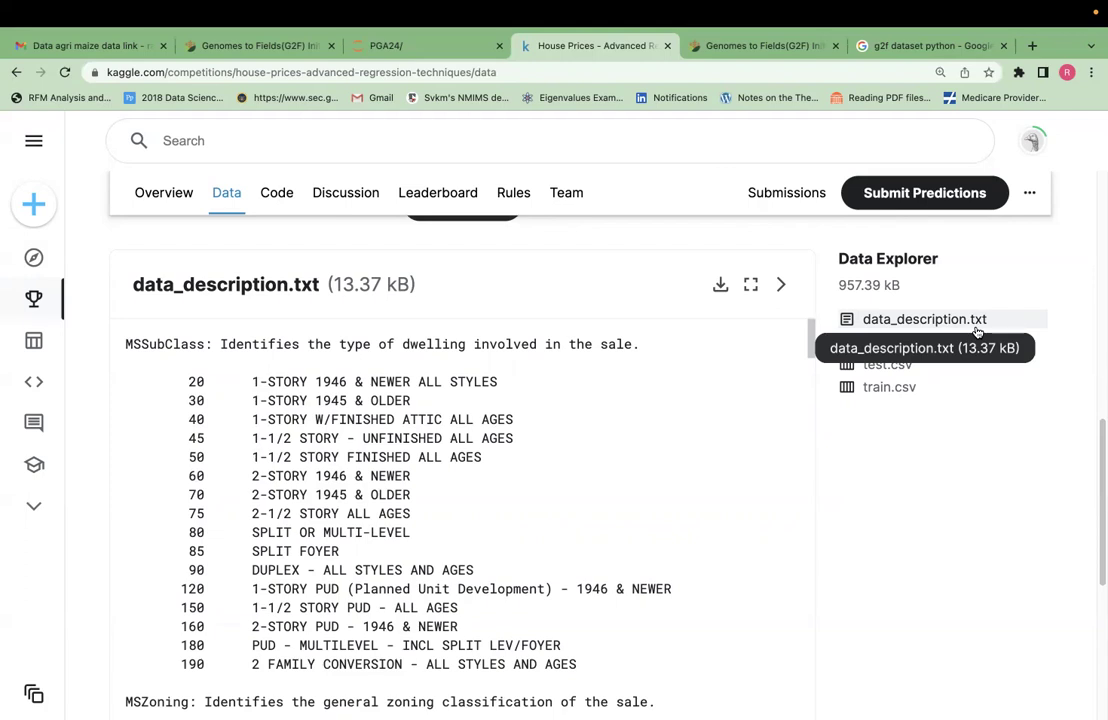
{"action": "scroll", "coordinate": [977, 331], "scroll_direction": "up", "scroll_amount": 10}
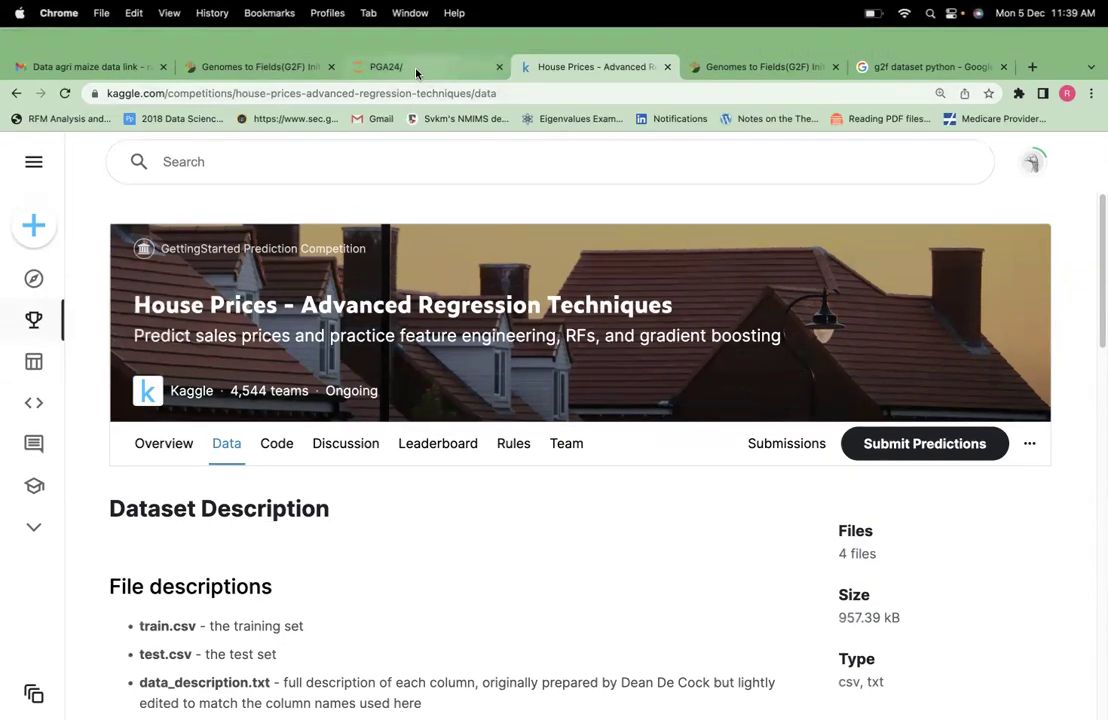
{"action": "left_click", "coordinate": [416, 73]}
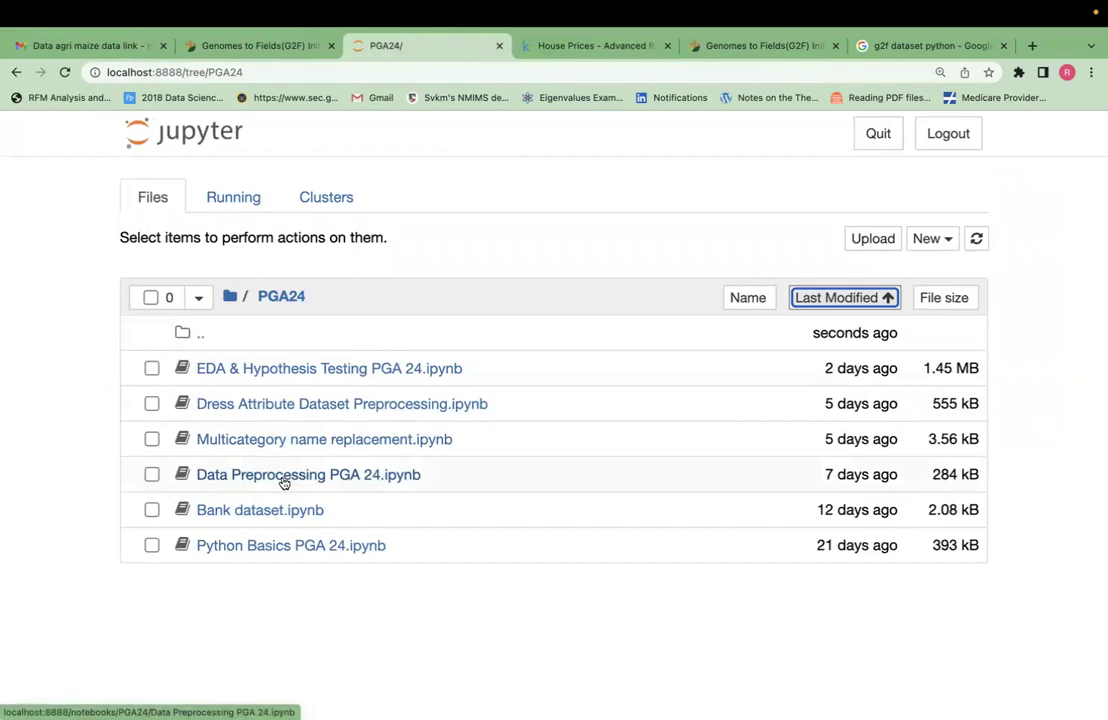
Step: Open the Data Preprocessing PGA 24 notebook and rerun every cell with Cell > Run All
{"action": "left_click", "coordinate": [284, 476]}
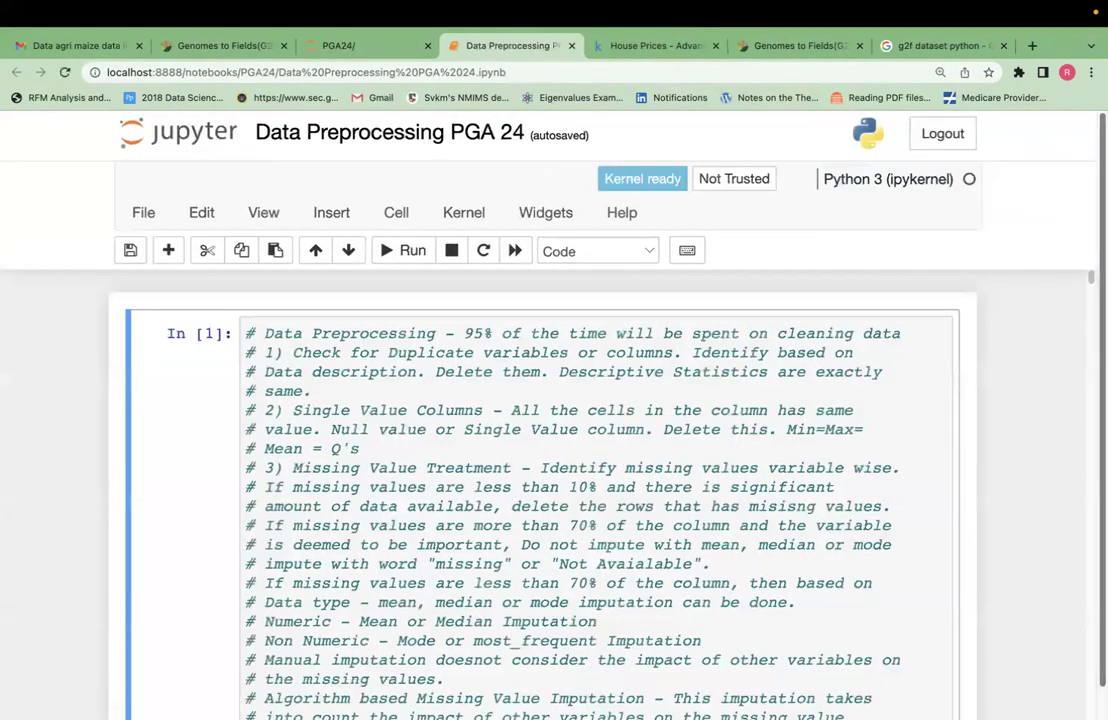
{"action": "scroll", "coordinate": [545, 500], "scroll_direction": "down", "scroll_amount": 20}
{"action": "scroll", "coordinate": [550, 480], "scroll_direction": "down", "scroll_amount": 10}
{"action": "scroll", "coordinate": [550, 480], "scroll_direction": "up", "scroll_amount": 20}
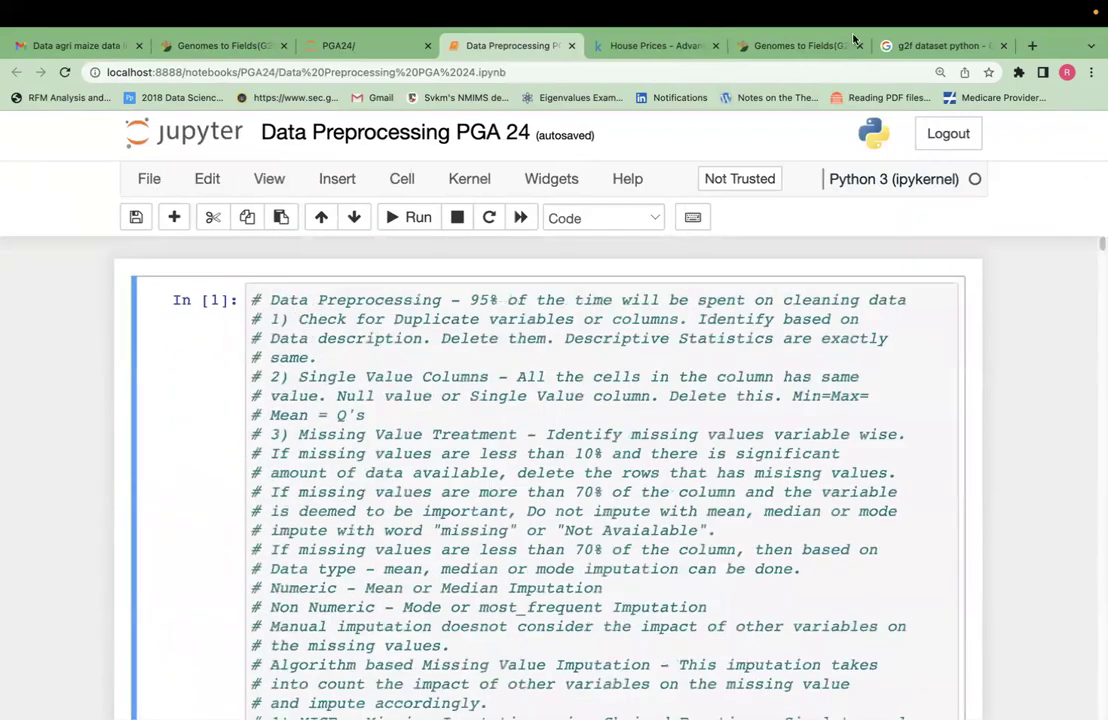
{"action": "left_click", "coordinate": [402, 179]}
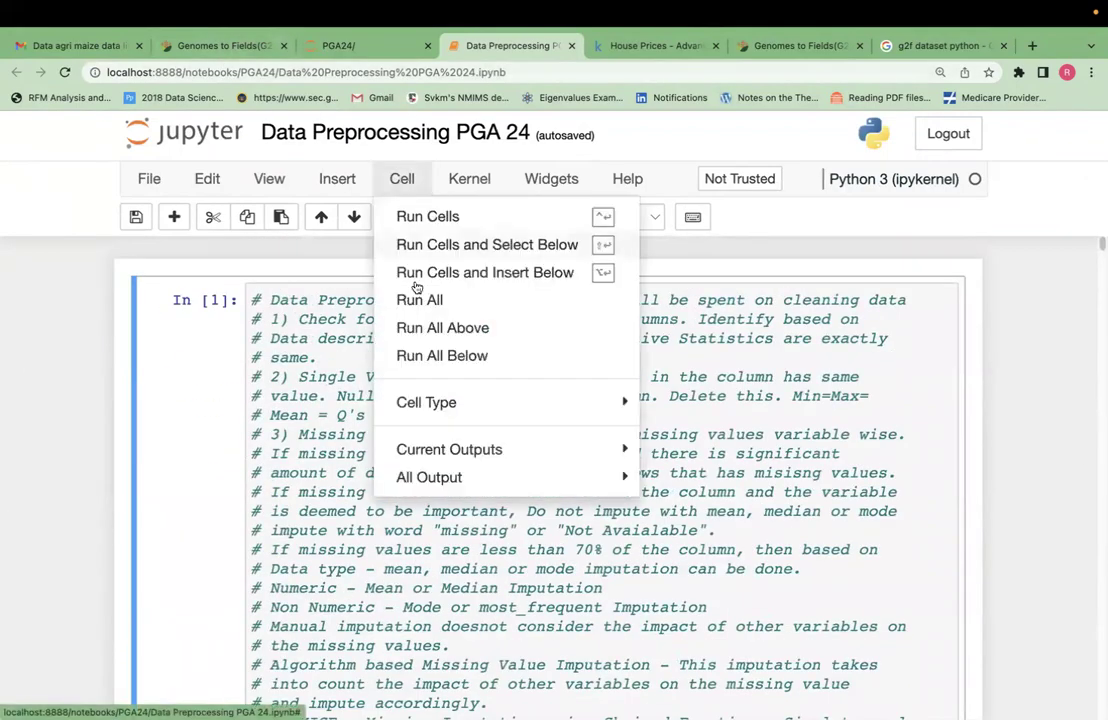
{"action": "left_click", "coordinate": [419, 300]}
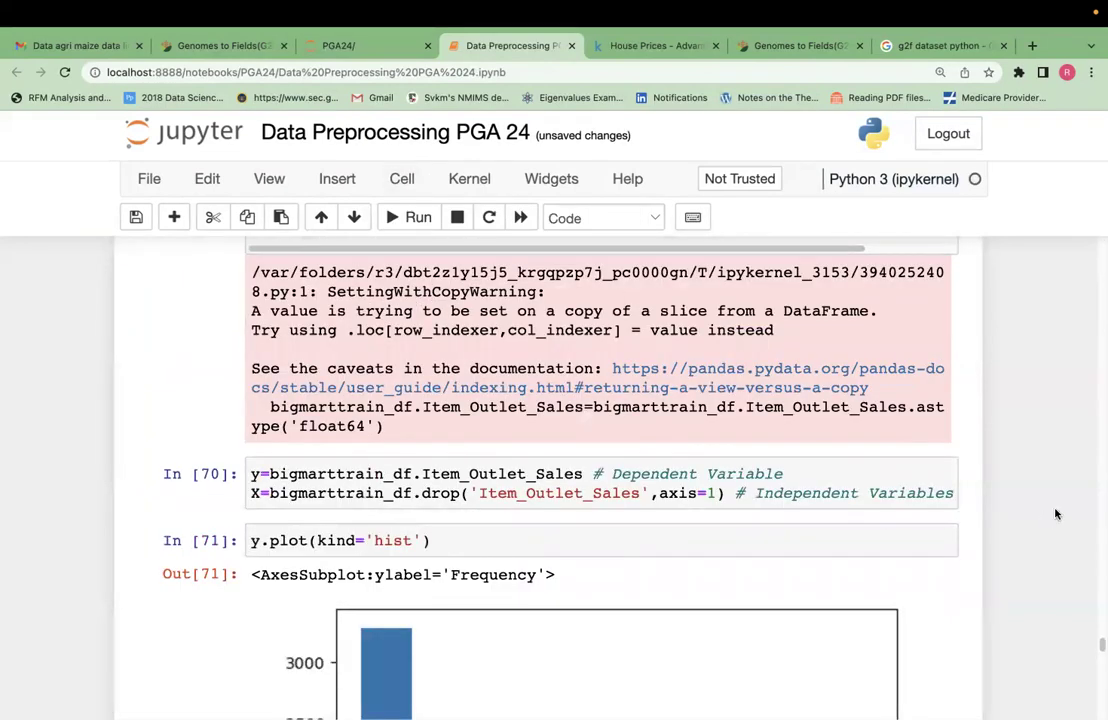
{"action": "scroll", "coordinate": [550, 480], "scroll_direction": "up", "scroll_amount": 20}
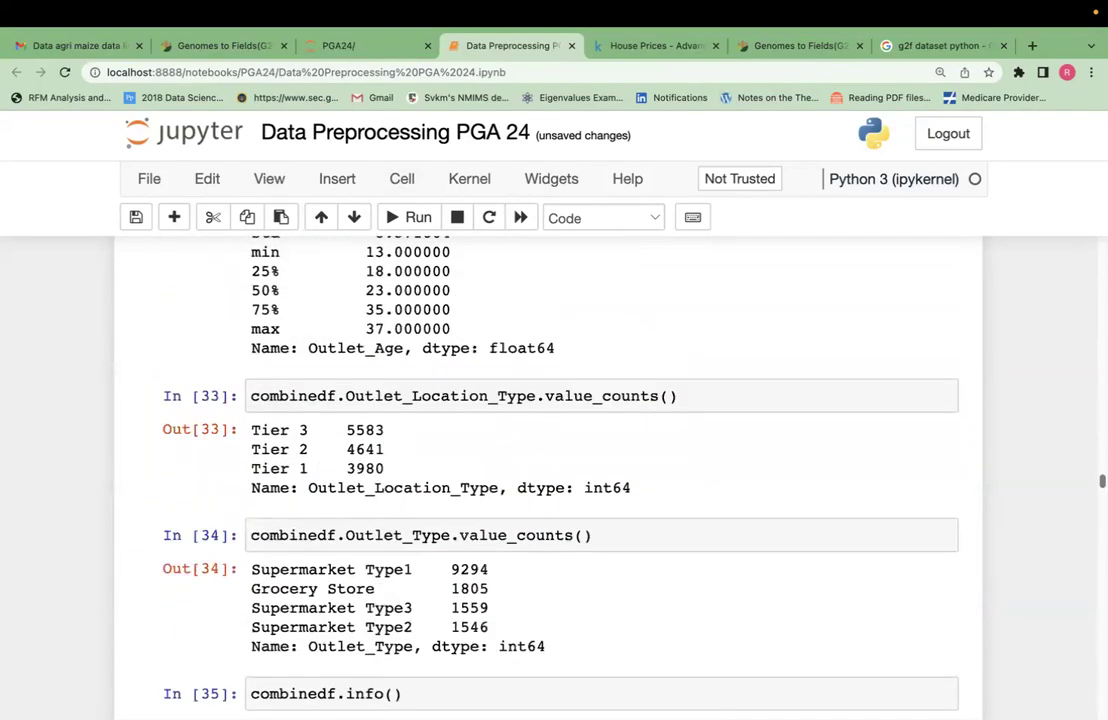
{"action": "scroll", "coordinate": [1083, 289], "scroll_direction": "up", "scroll_amount": 20}
{"action": "left_click_drag", "start_coordinate": [1101, 245], "coordinate": [1101, 710]}
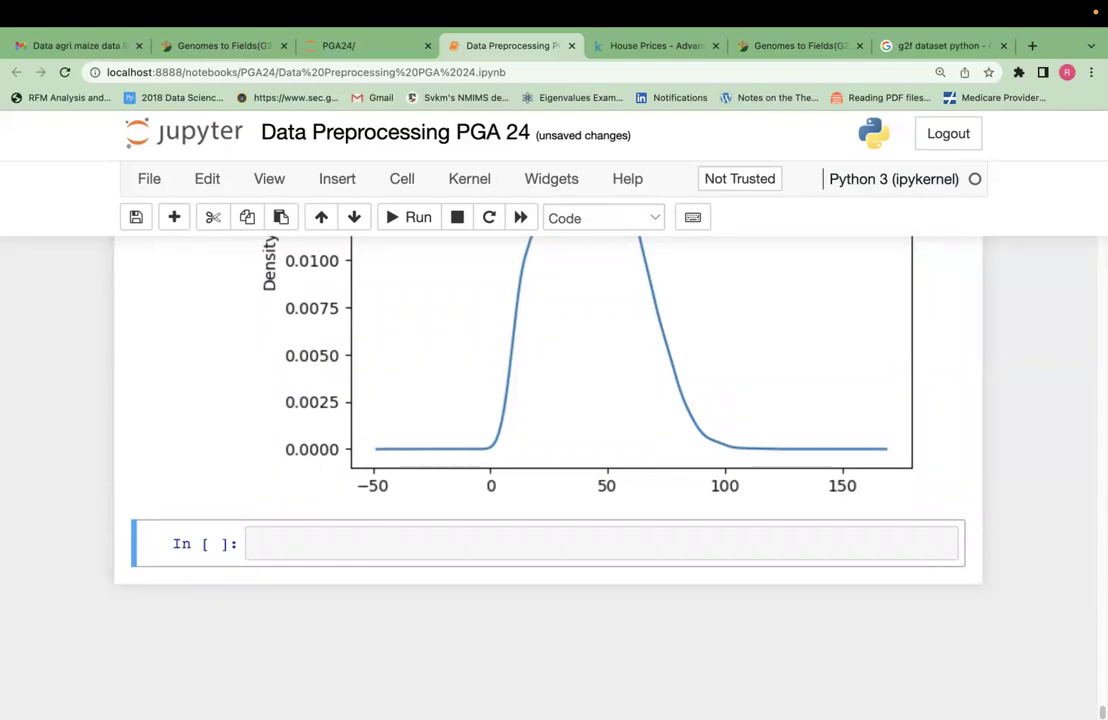
Step: Start the empty last cell with 'from sklearn.lin', completing the submodule name
{"action": "key", "text": "Return"}
{"action": "type", "text": "from sklearn.lin"}
{"action": "key", "text": "Tab"}
Step: Import LinearRegression from sklearn.linear_model and create reg=LinearRegression()
{"action": "key", "text": "Return"}
{"action": "type", "text": "import LinearRegression"}
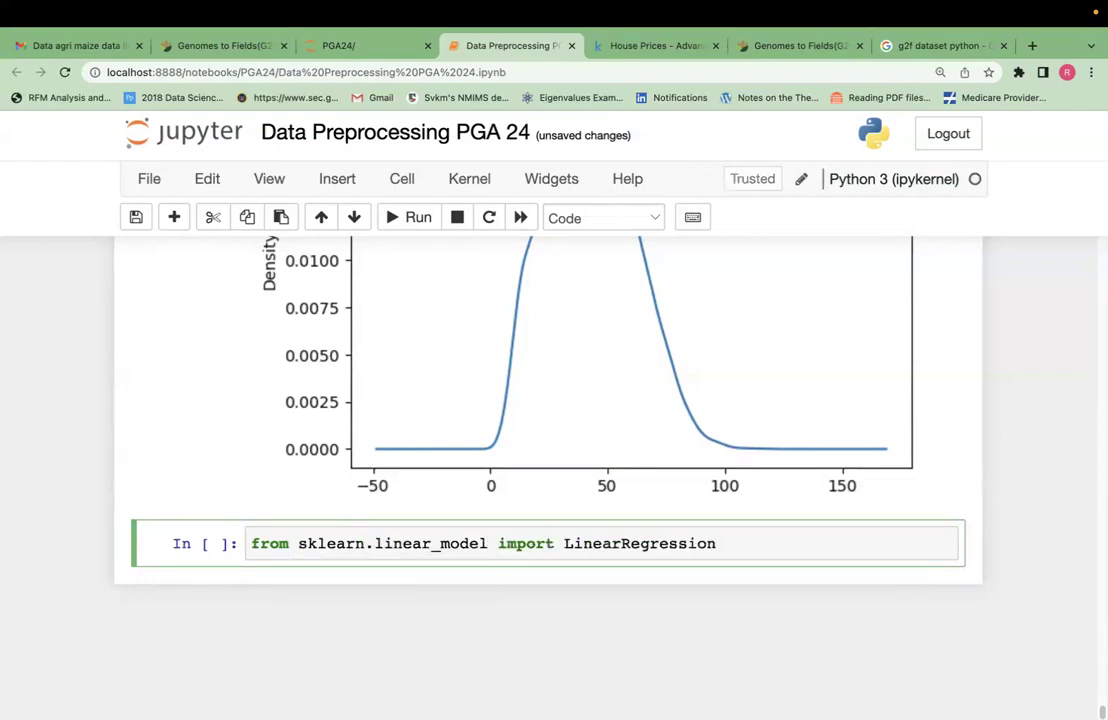
{"action": "key", "text": "shift+Return"}
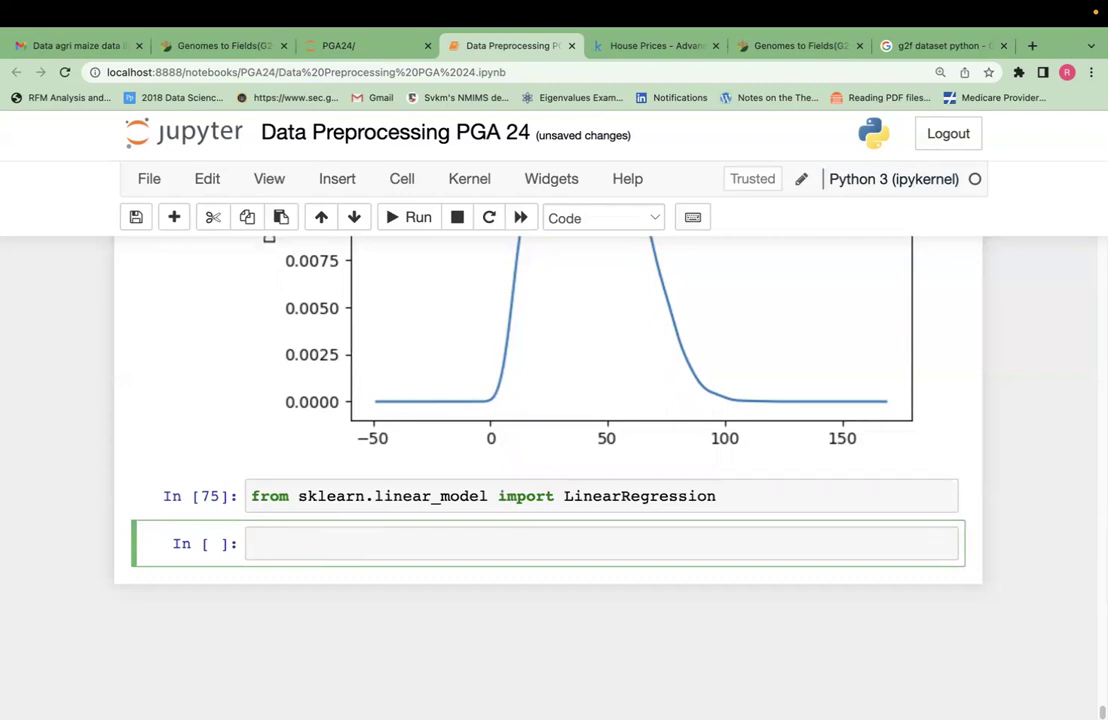
{"action": "type", "text": "reg=LinearRegression("}
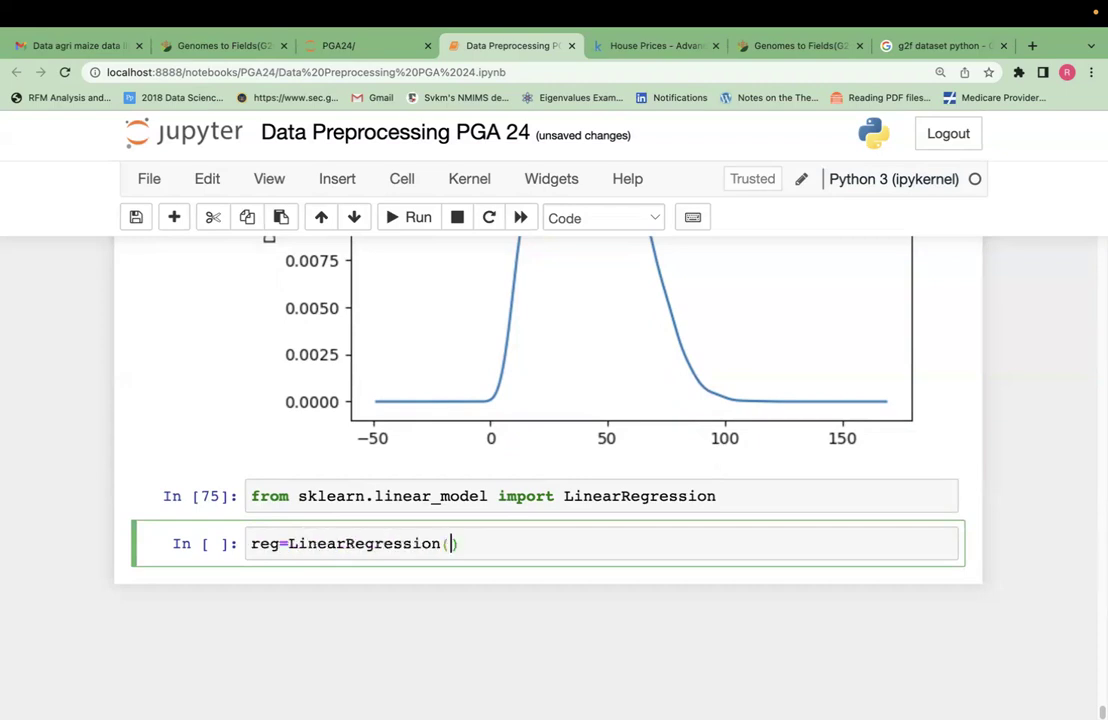
{"action": "key", "text": "shift+Return"}
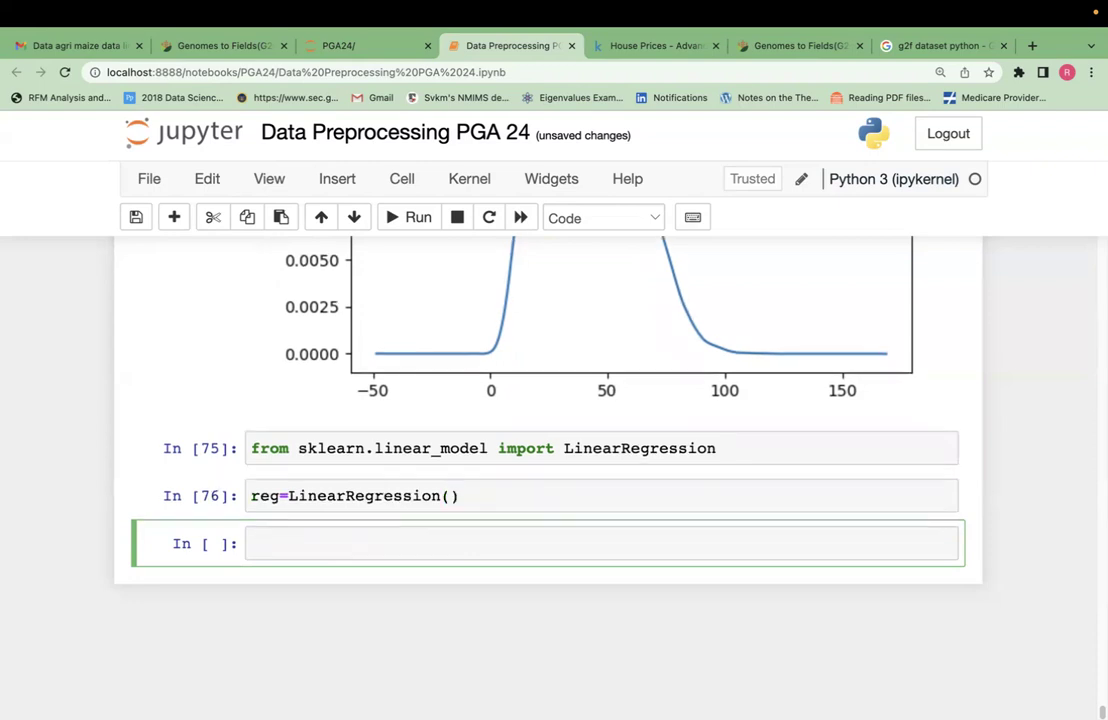
Step: Fit regmodel=reg.fit(X,y) and compute its R Square score of 0.5037944436324737
{"action": "type", "text": "regmodel=reg."}
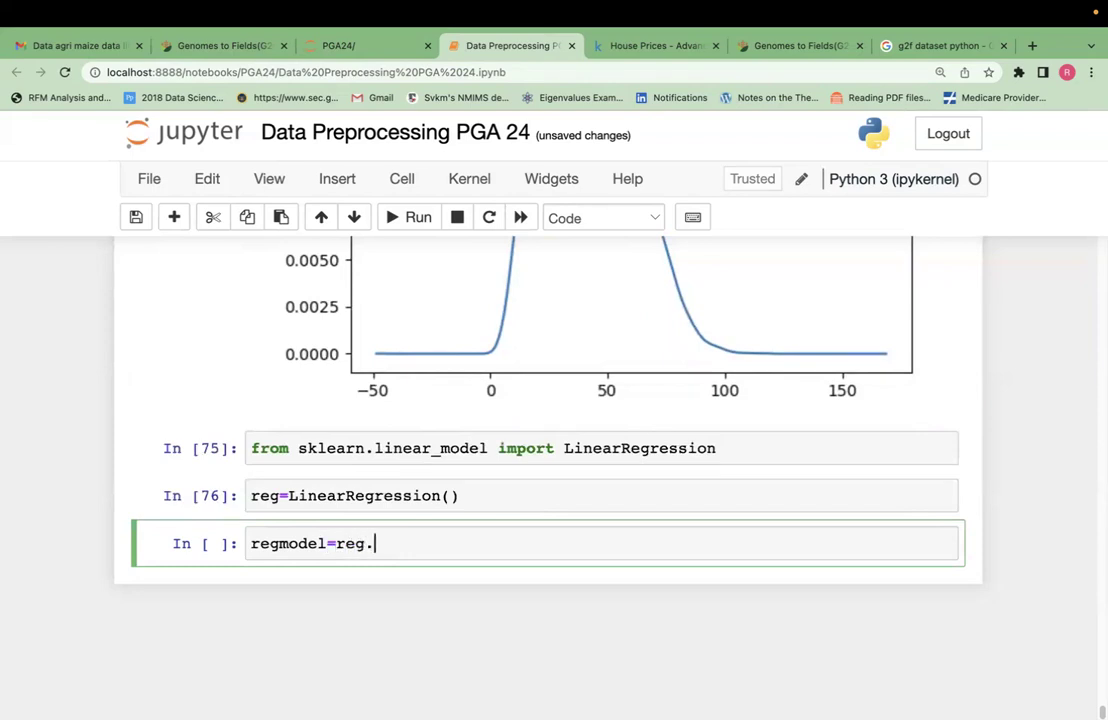
{"action": "type", "text": "fit(X,"}
{"action": "type", "text": "y"}
{"action": "key", "text": "shift+Return"}
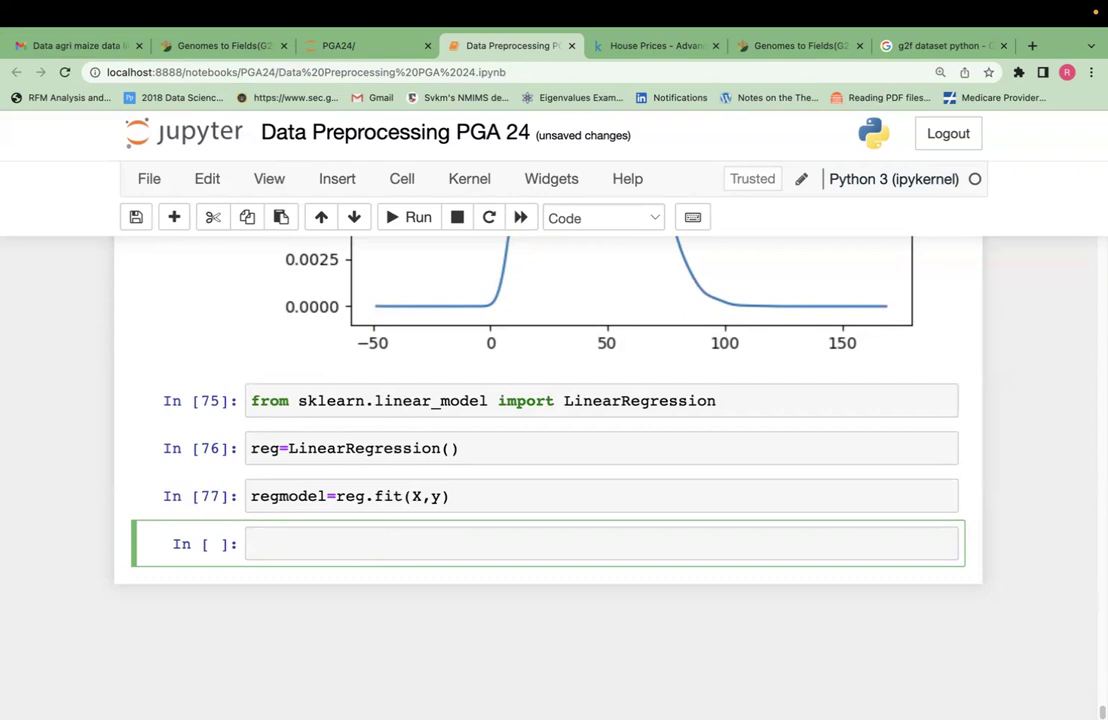
{"action": "type", "text": "regmodel.score"}
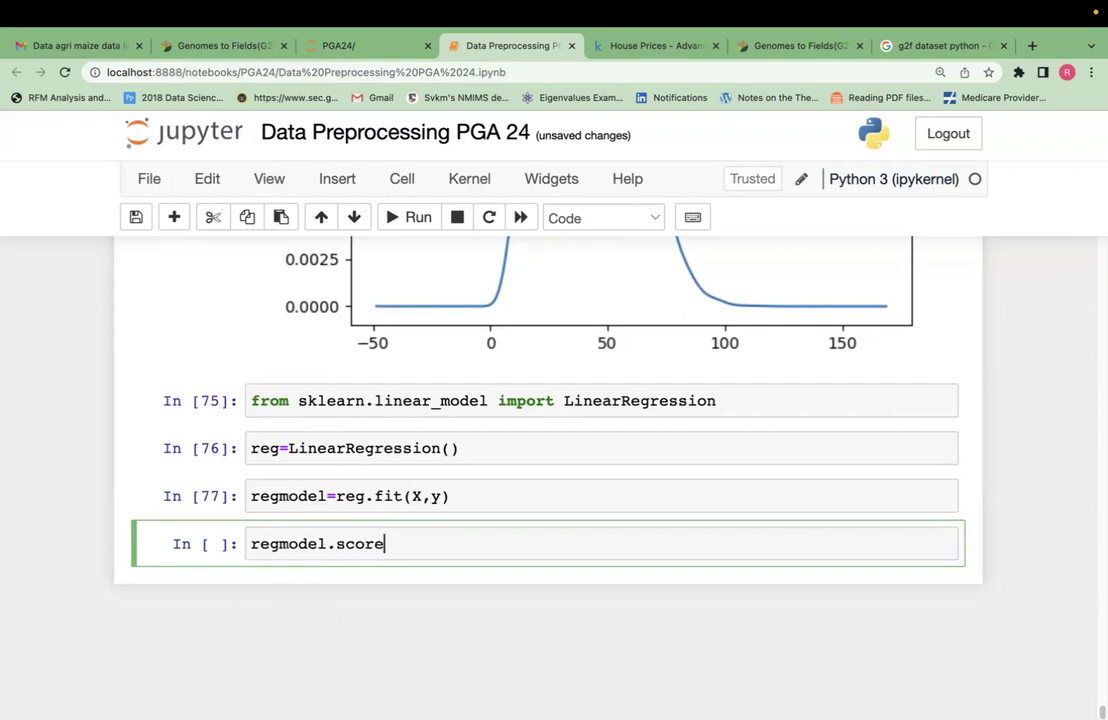
{"action": "type", "text": "(X,y)"}
{"action": "key", "text": "shift+Return"}
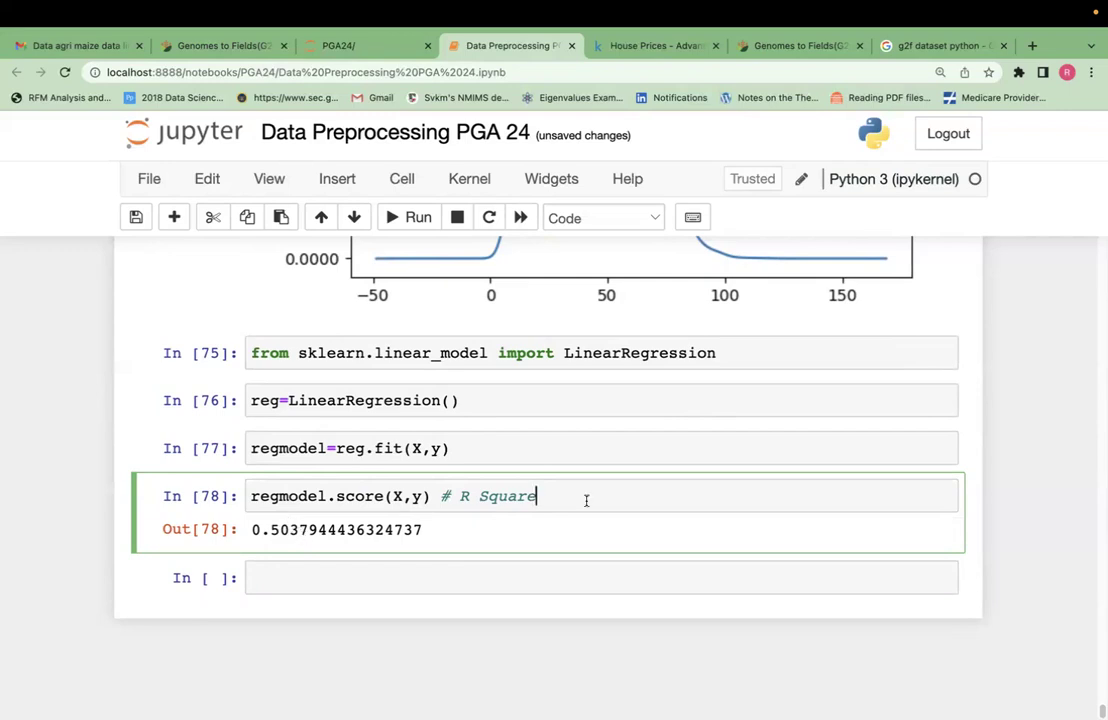
Step: Add the comment '# R Square - 0.60 - 0.95'
{"action": "type", "text": "- 0.y6"}
{"action": "key", "text": "BackSpace"}
{"action": "key", "text": "BackSpace"}
{"action": "type", "text": "60 - 0.95"}
{"action": "scroll", "coordinate": [1051, 685], "scroll_direction": "up", "scroll_amount": 5}
{"action": "scroll", "coordinate": [785, 497], "scroll_direction": "up", "scroll_amount": 12}
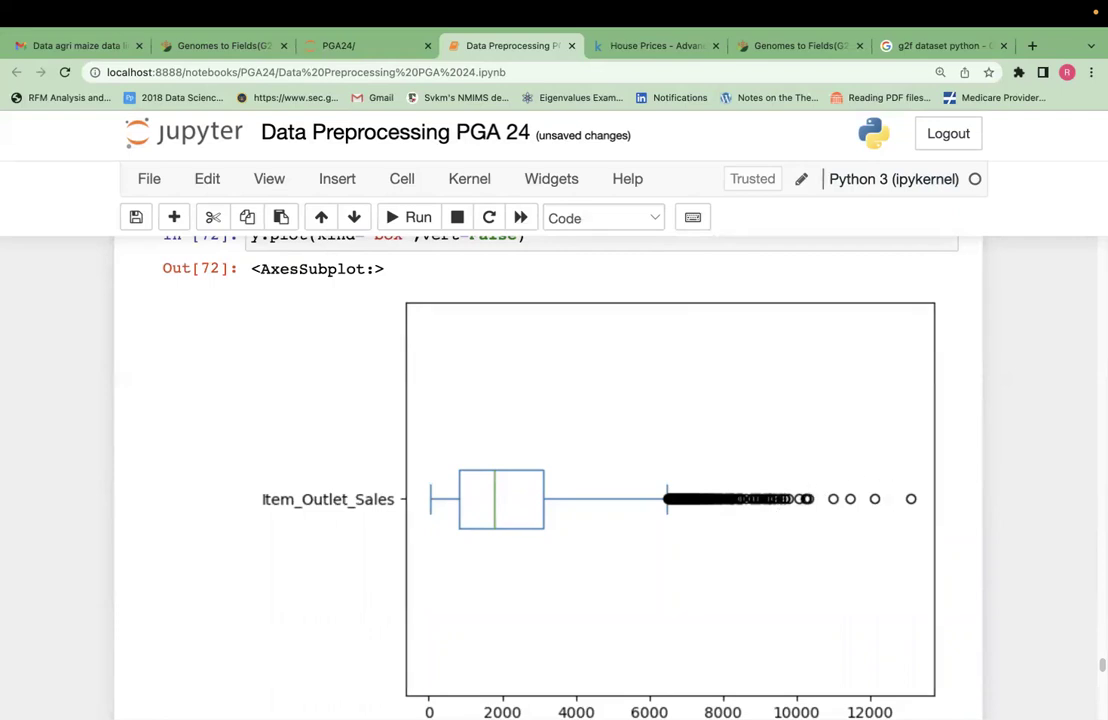
{"action": "key", "text": "End"}
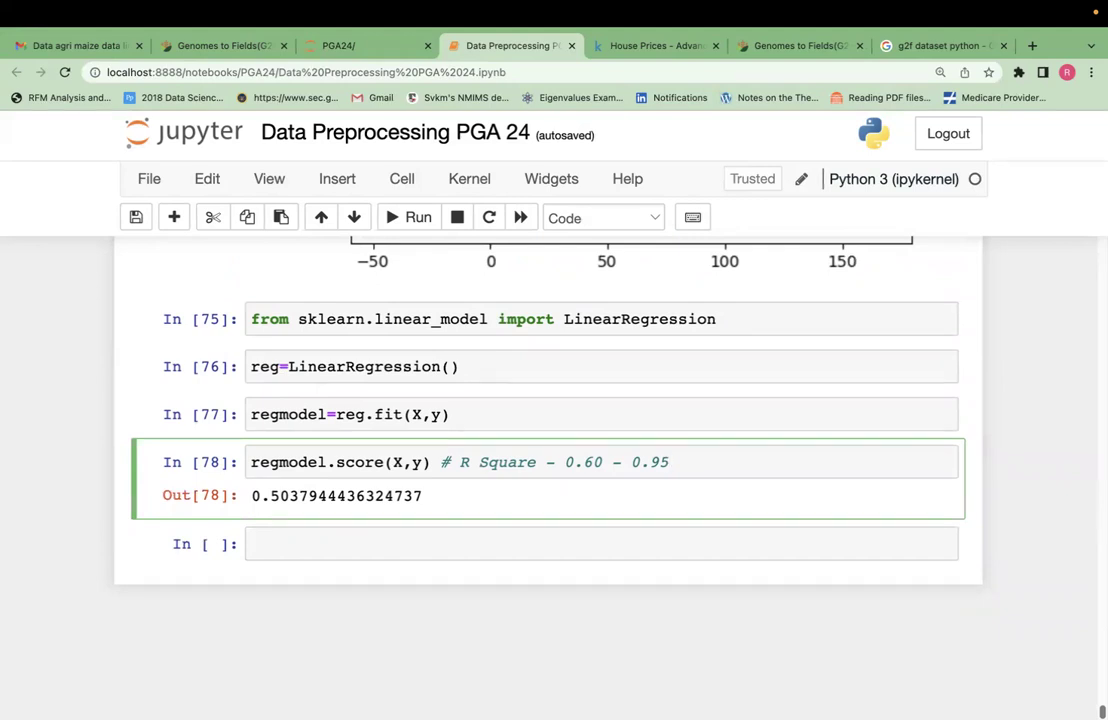
{"action": "left_click", "coordinate": [566, 547]}
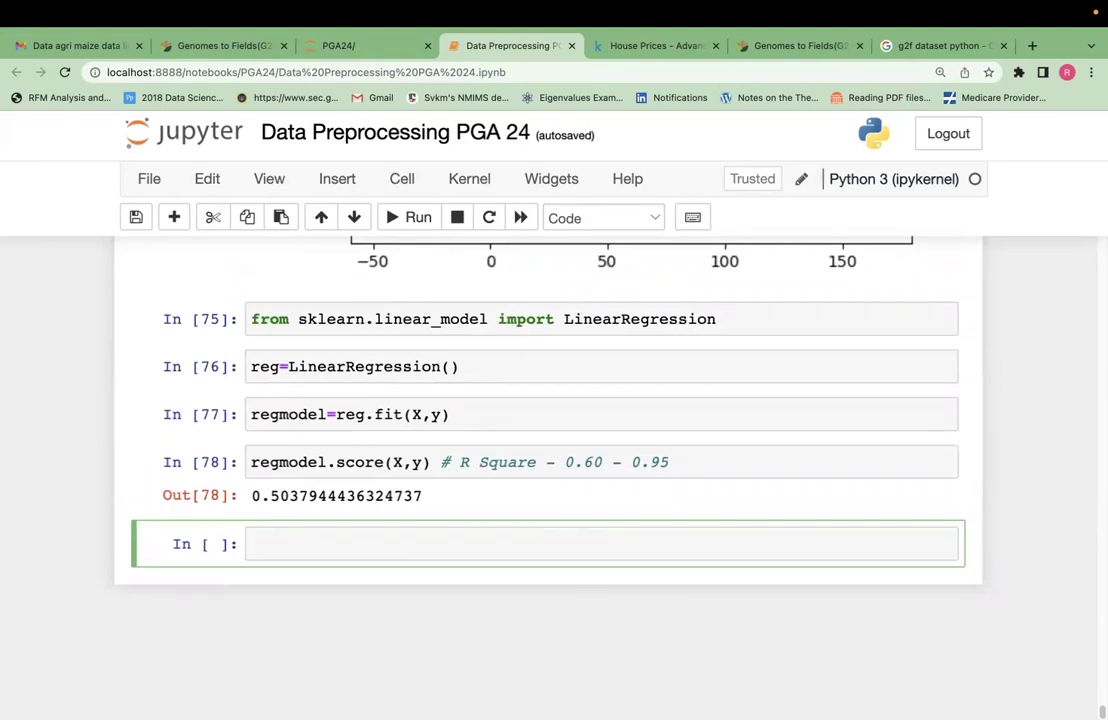
Step: Fit regmodel2=reg.fit(X,np.log(y)) on the log-transformed target
{"action": "type", "text": "rego"}
{"action": "key", "text": "BackSpace"}
{"action": "type", "text": "model2"}
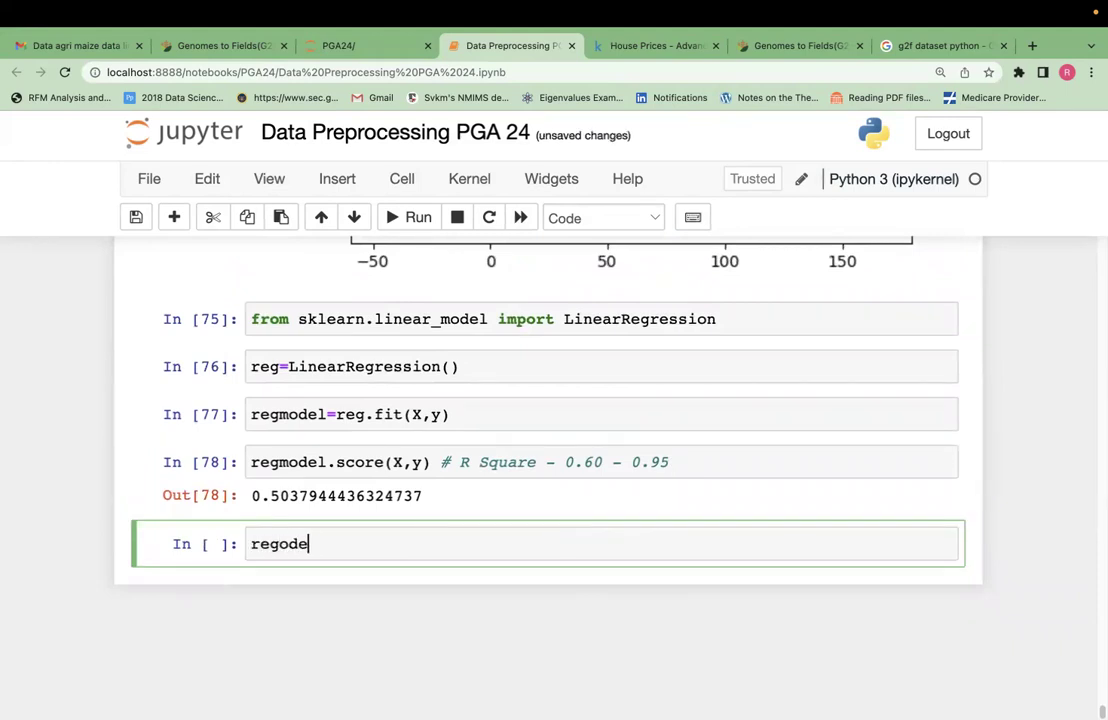
{"action": "type", "text": "=reg.fit(X,"}
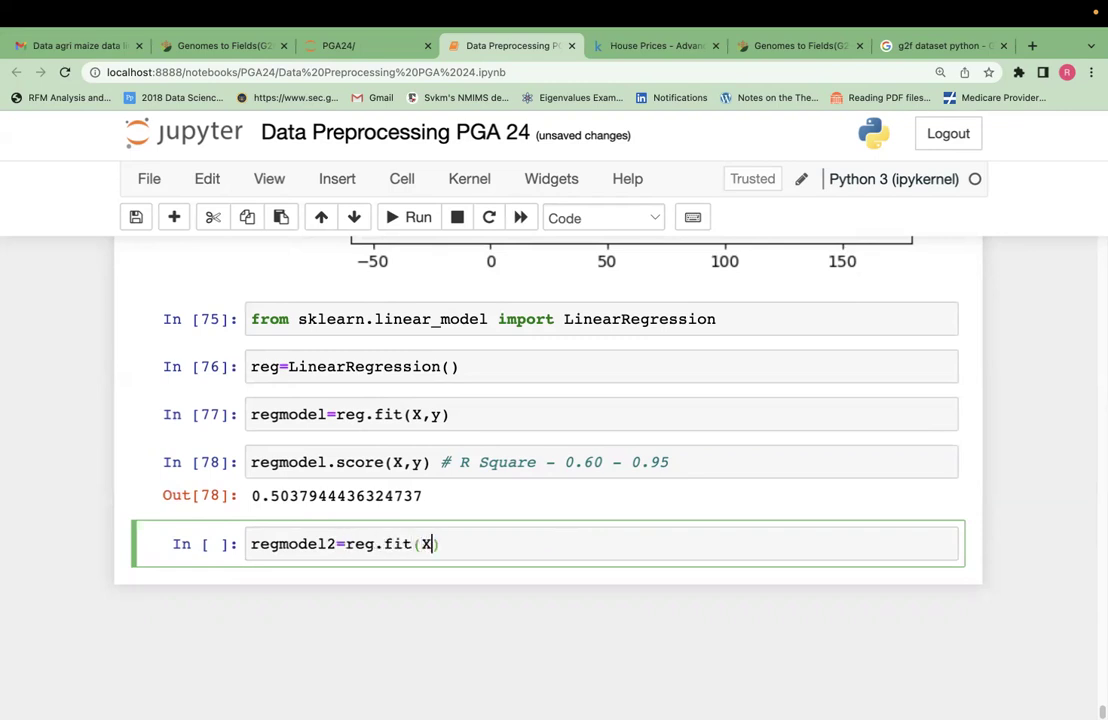
{"action": "type", "text": "np.log(y"}
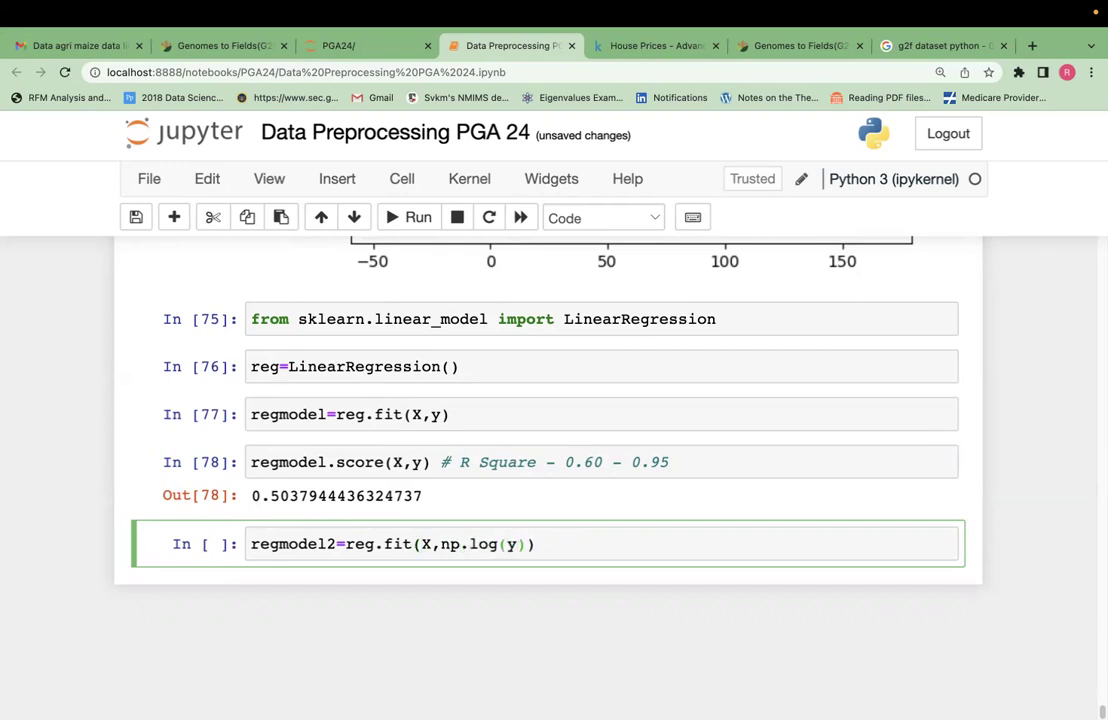
{"action": "key", "text": "shift+Return"}
Step: Score regmodel2 on X and np.log(y), giving R² 0.571930638471056
{"action": "type", "text": "regm"}
{"action": "key", "text": "Tab"}
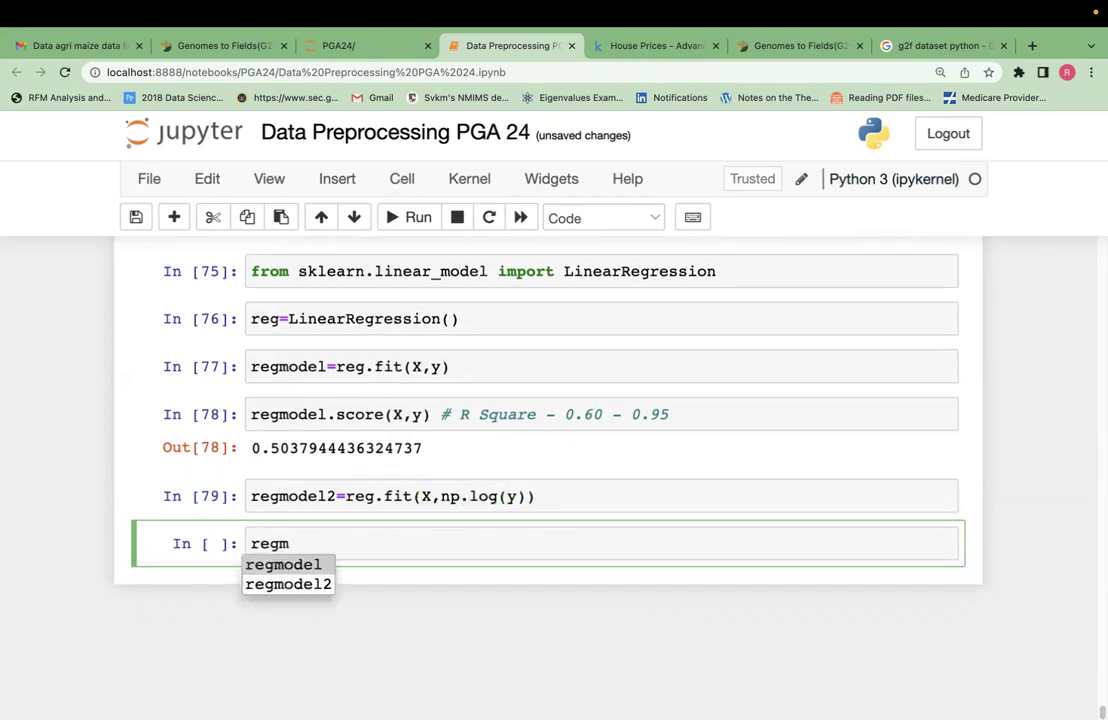
{"action": "key", "text": "Down"}
{"action": "key", "text": "Return"}
{"action": "type", "text": ".sco"}
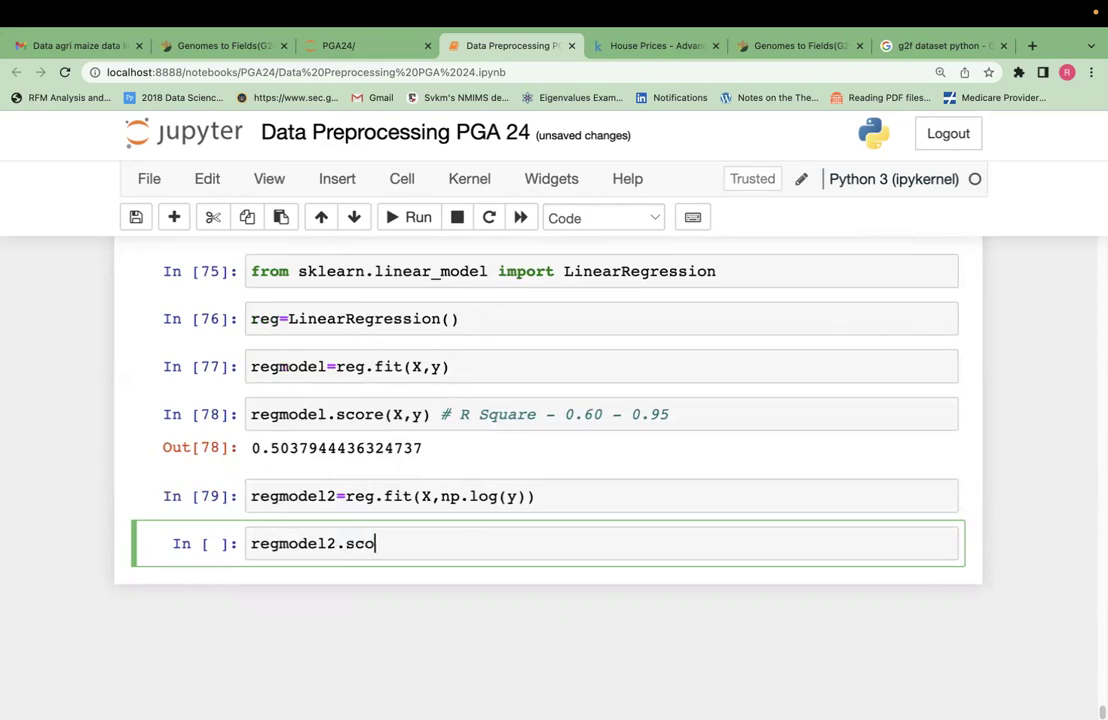
{"action": "type", "text": "re(X,np.l"}
{"action": "key", "text": "Tab"}
{"action": "type", "text": "og(y"}
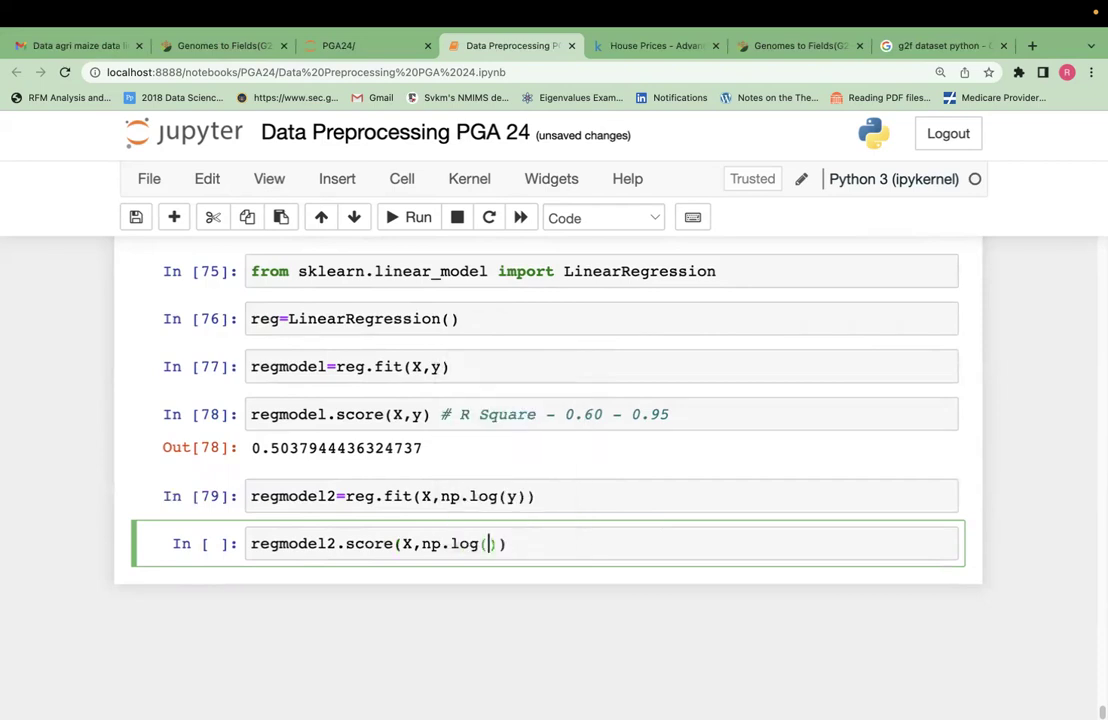
{"action": "key", "text": "shift+Return"}
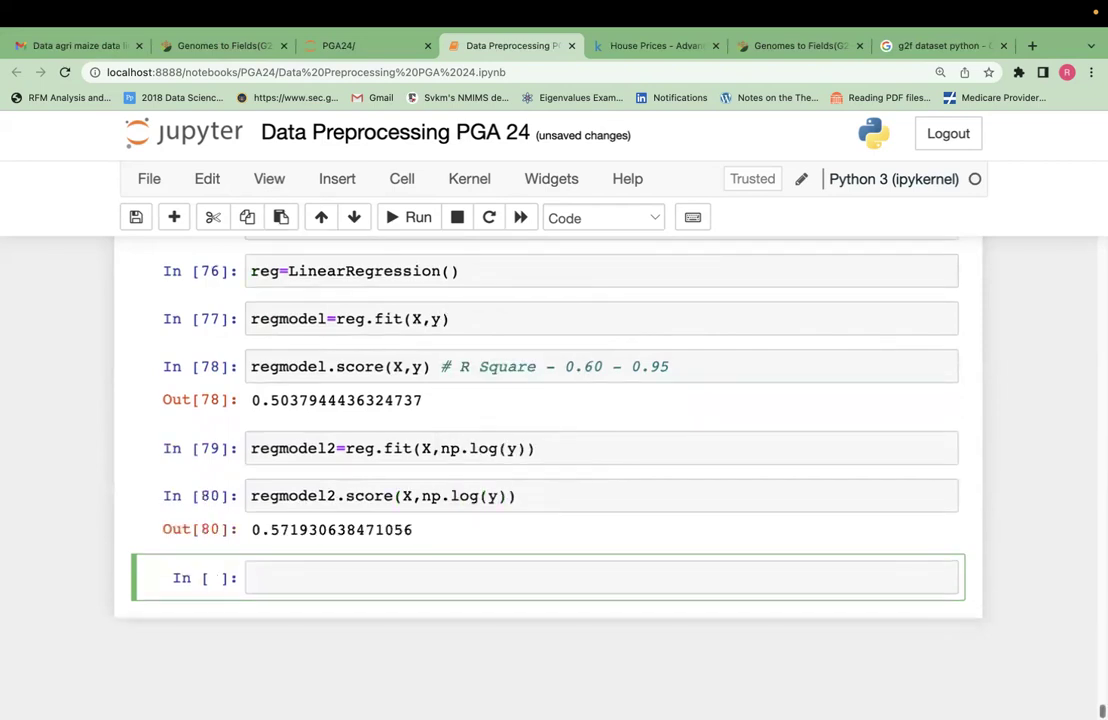
{"action": "scroll", "coordinate": [823, 497], "scroll_direction": "up", "scroll_amount": 1}
{"action": "scroll", "coordinate": [548, 450], "scroll_direction": "up", "scroll_amount": 2}
{"action": "scroll", "coordinate": [548, 450], "scroll_direction": "down", "scroll_amount": 1}
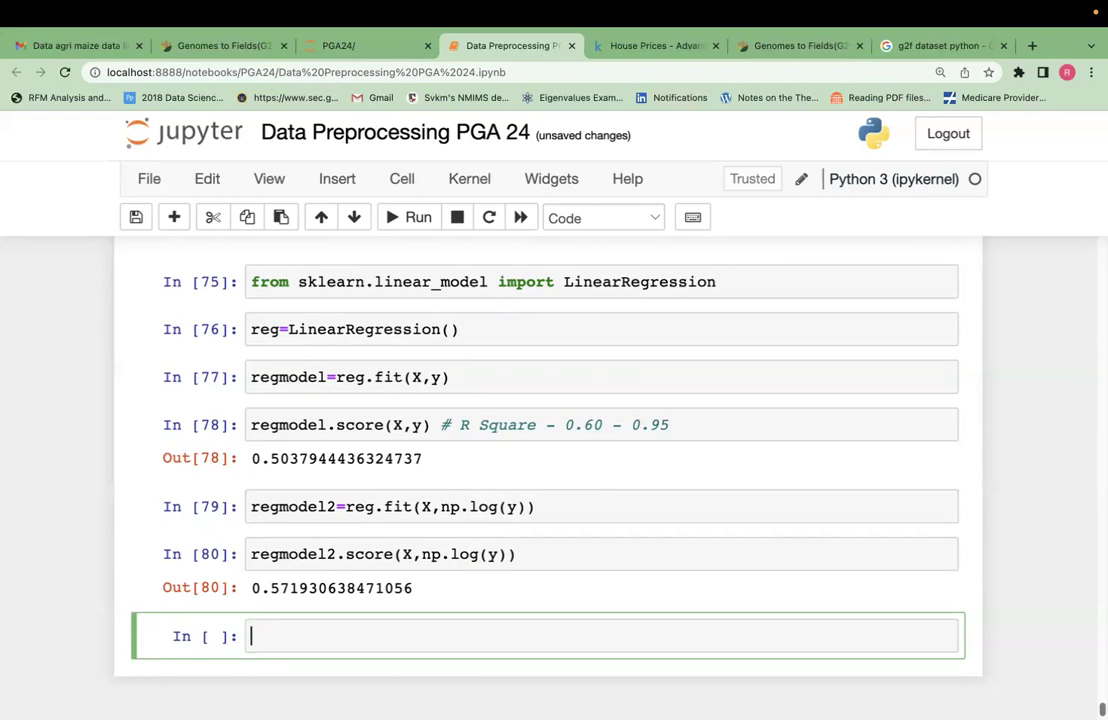
Step: Comment cell In [79] '# Logarthmic Transformation of y' and highlight both R² scores
{"action": "left_click", "coordinate": [806, 497]}
{"action": "type", "text": "# Loagrthmic Transformation of y"}
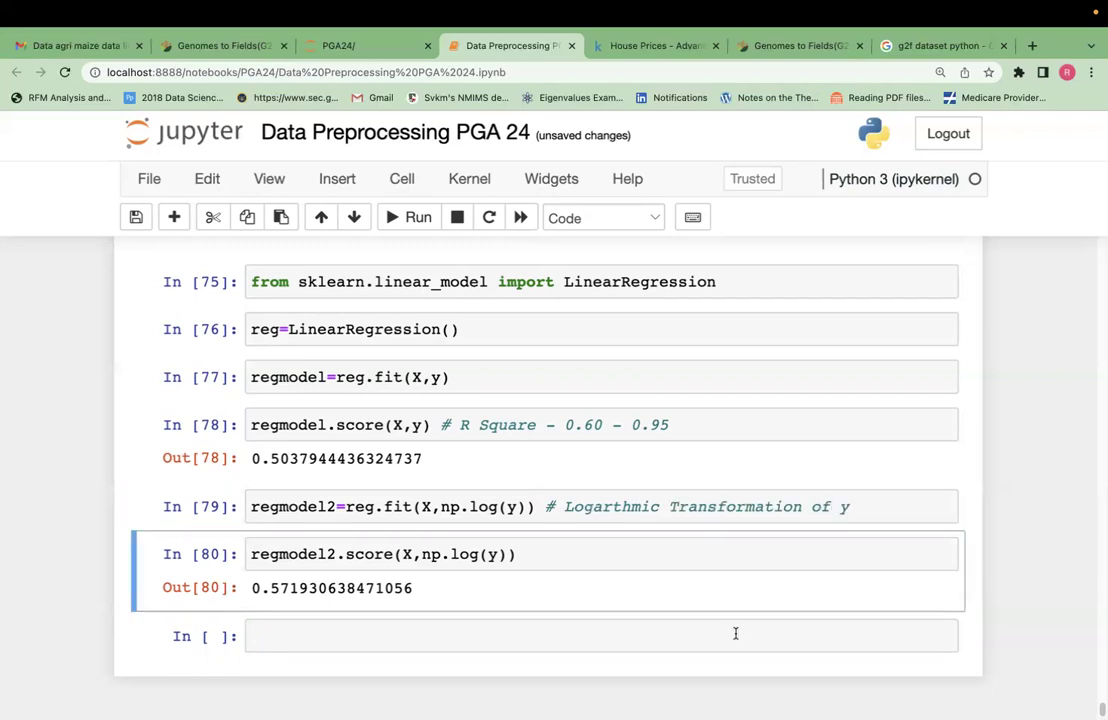
{"action": "left_click", "coordinate": [735, 634]}
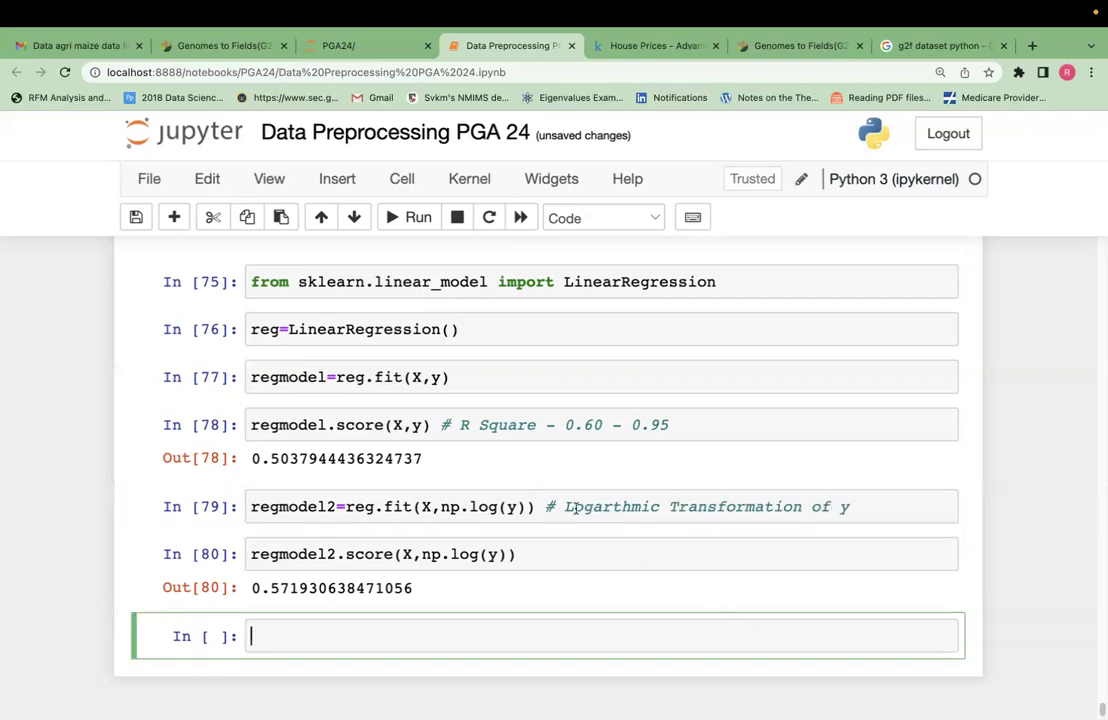
{"action": "left_click_drag", "start_coordinate": [252, 459], "coordinate": [321, 459]}
{"action": "left_click_drag", "start_coordinate": [252, 590], "coordinate": [314, 590]}
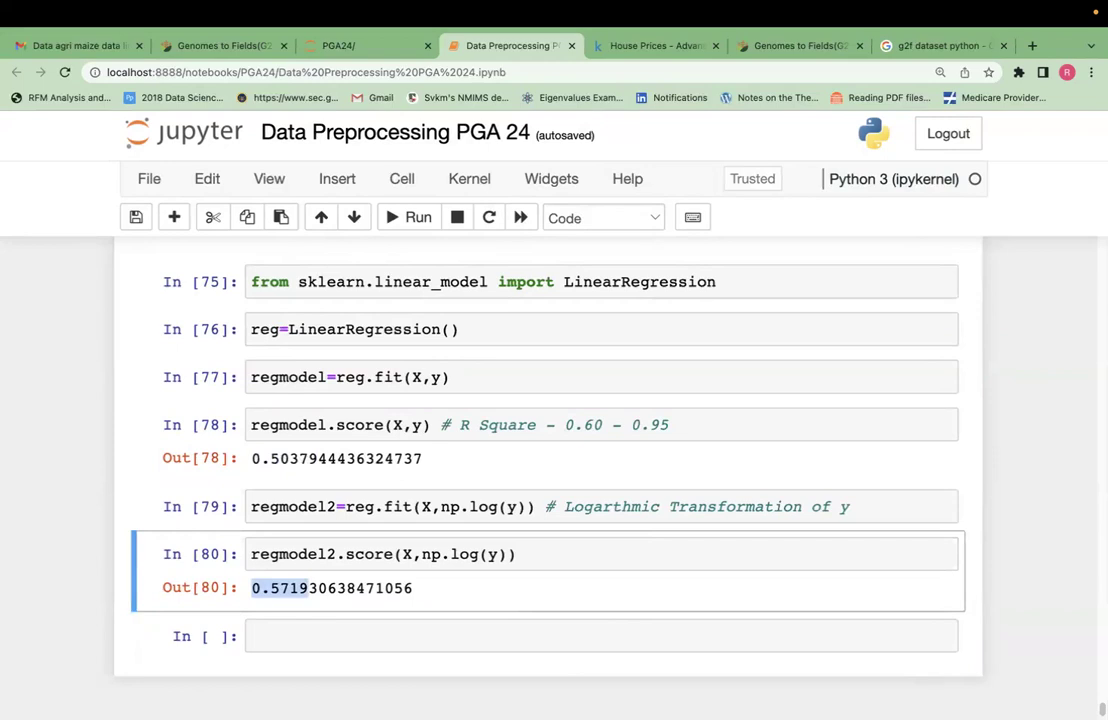
{"action": "scroll", "coordinate": [548, 480], "scroll_direction": "up", "scroll_amount": 15}
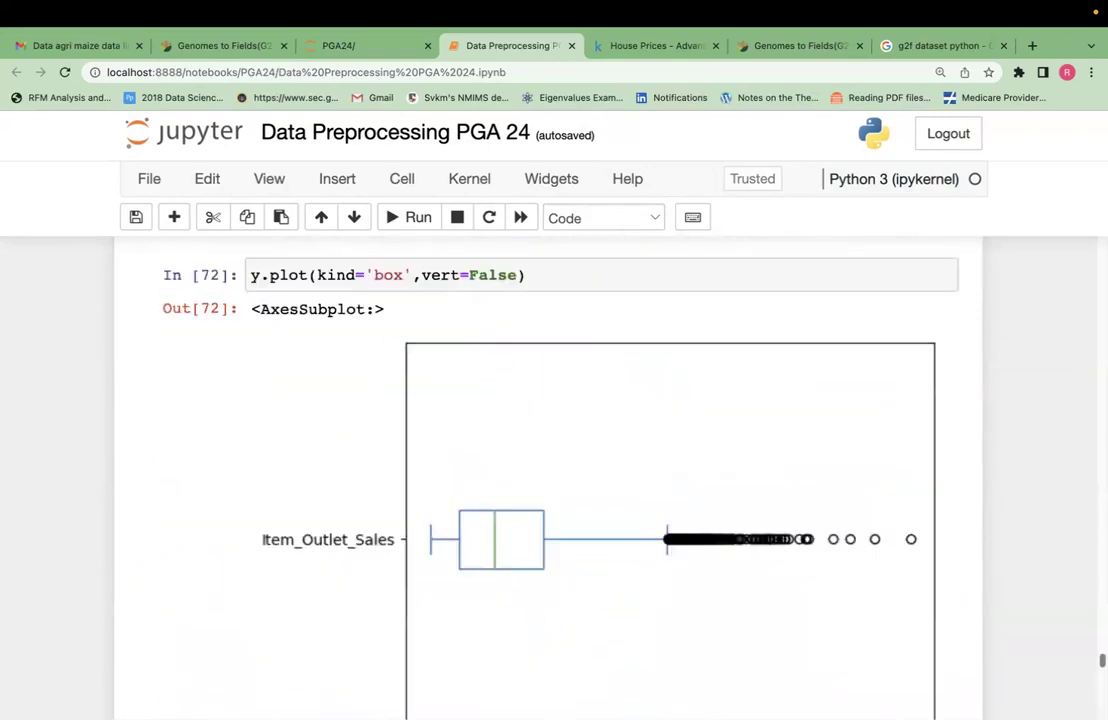
{"action": "scroll", "coordinate": [548, 480], "scroll_direction": "up", "scroll_amount": 6}
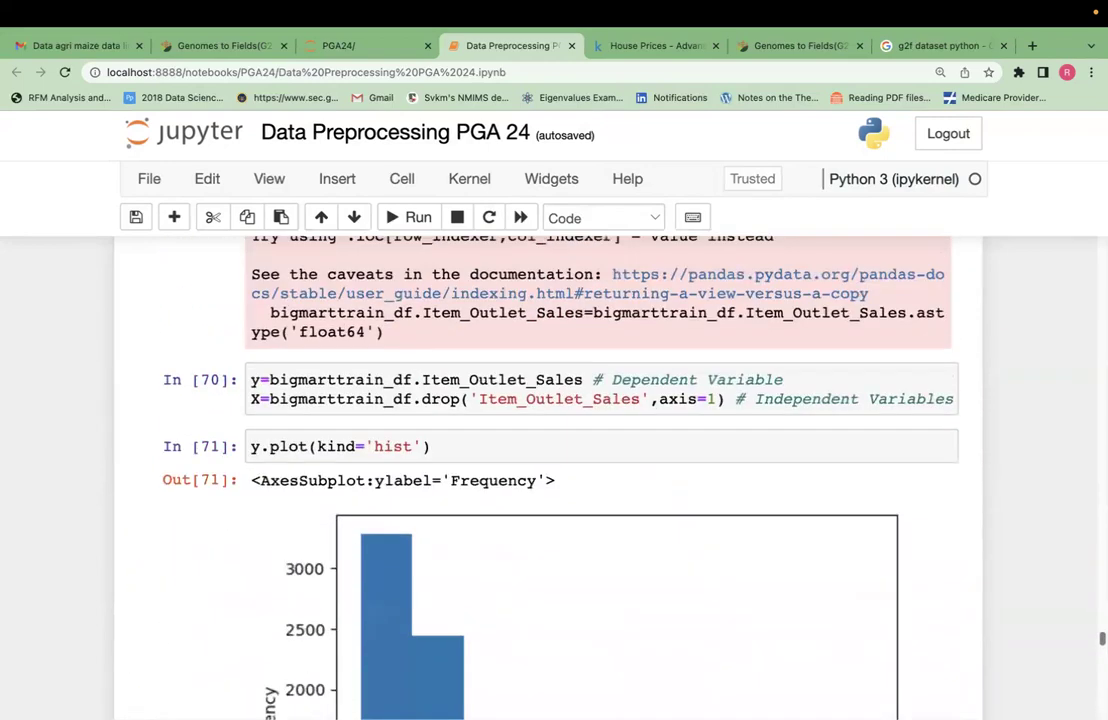
{"action": "scroll", "coordinate": [548, 480], "scroll_direction": "down", "scroll_amount": 2}
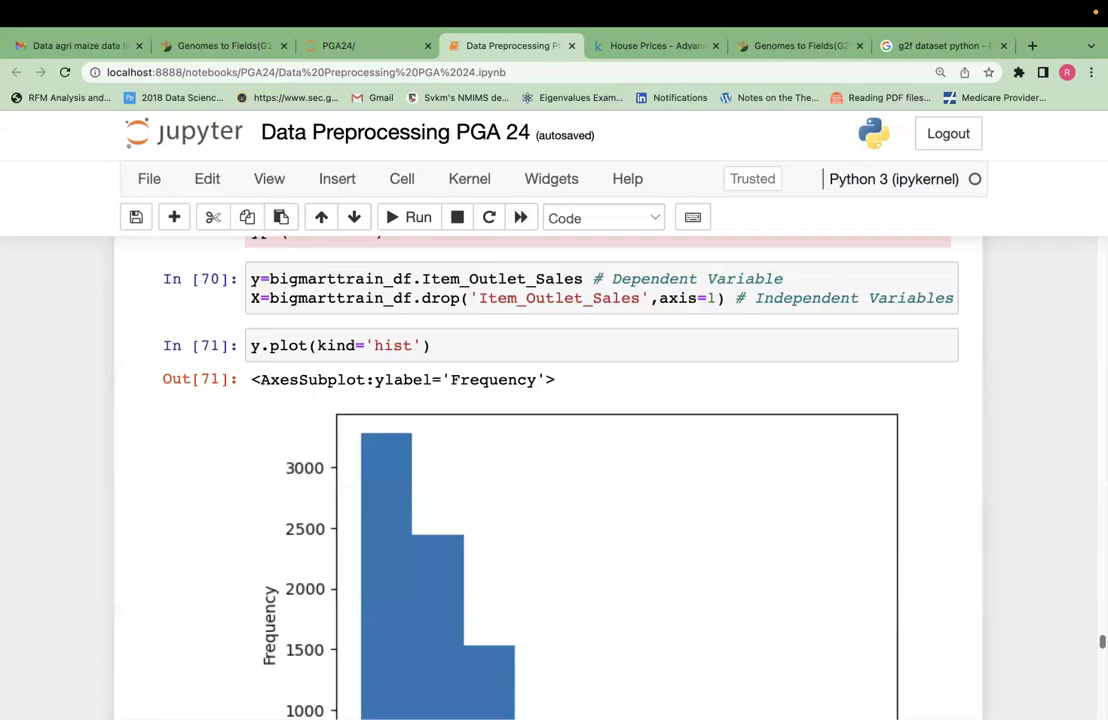
{"action": "scroll", "coordinate": [550, 480], "scroll_direction": "down", "scroll_amount": 15}
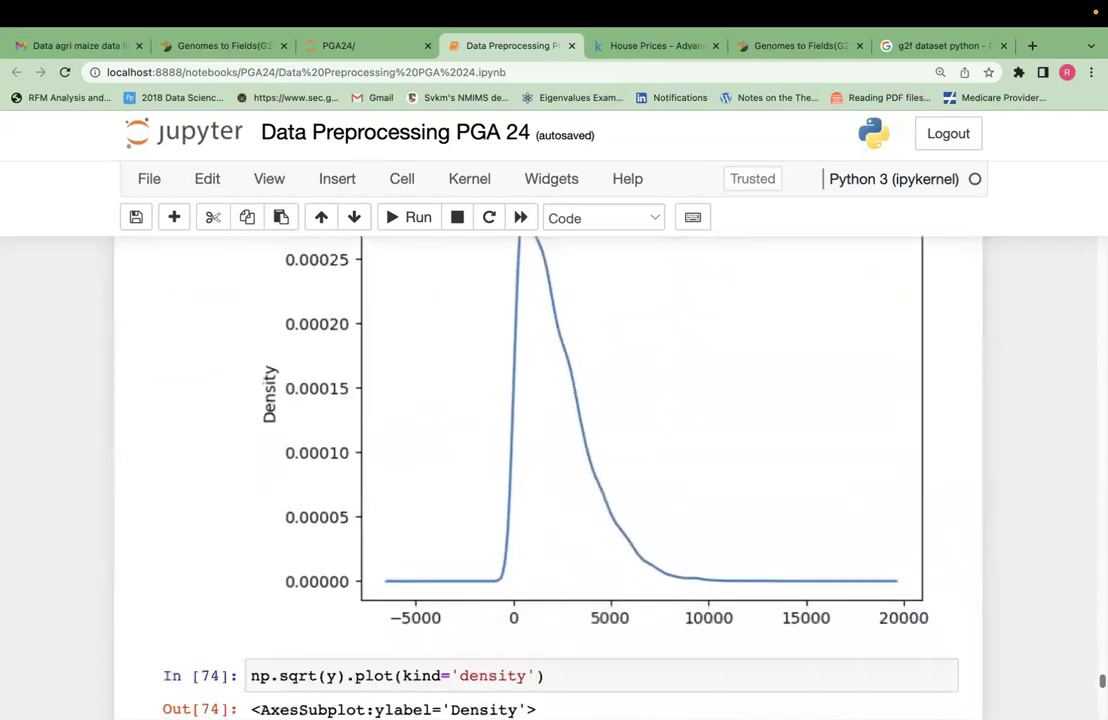
{"action": "scroll", "coordinate": [550, 480], "scroll_direction": "down", "scroll_amount": 10}
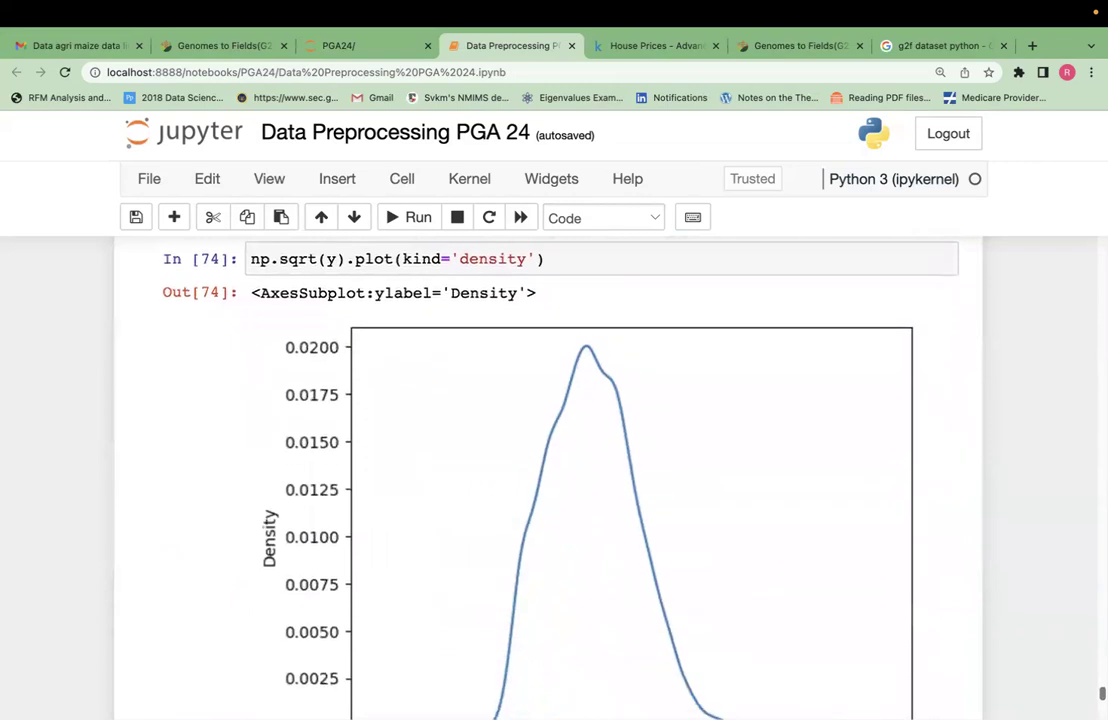
{"action": "scroll", "coordinate": [609, 541], "scroll_direction": "down", "scroll_amount": 1}
{"action": "scroll", "coordinate": [609, 541], "scroll_direction": "up", "scroll_amount": 8}
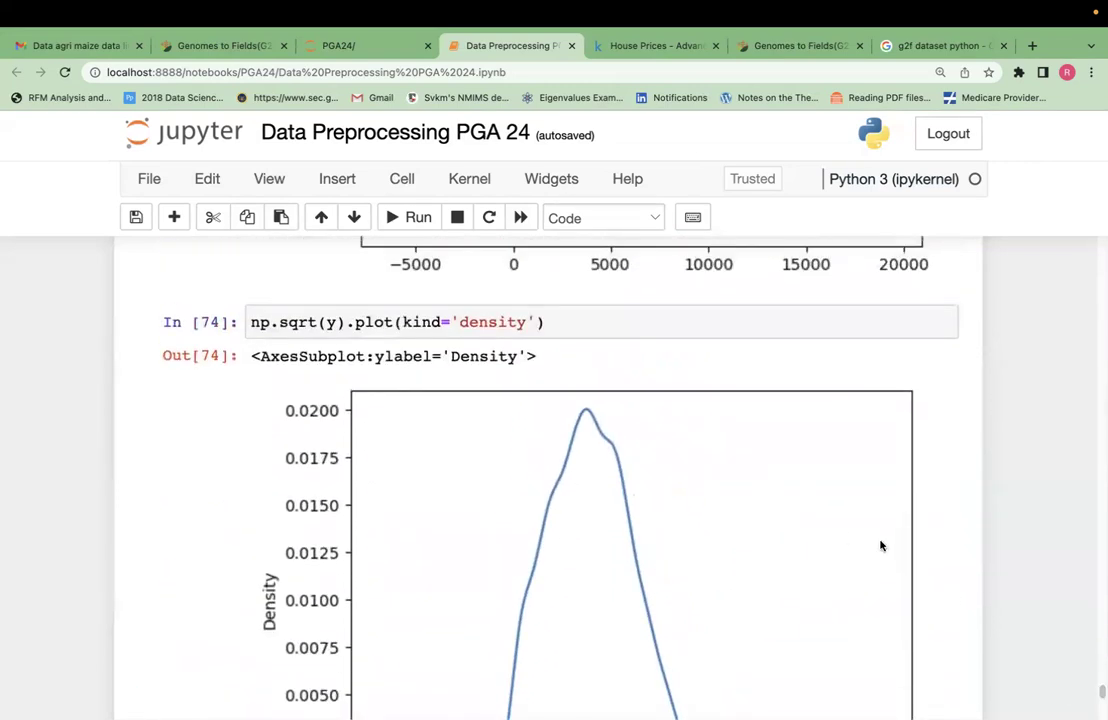
{"action": "scroll", "coordinate": [880, 544], "scroll_direction": "down", "scroll_amount": 3}
{"action": "scroll", "coordinate": [550, 480], "scroll_direction": "up", "scroll_amount": 8}
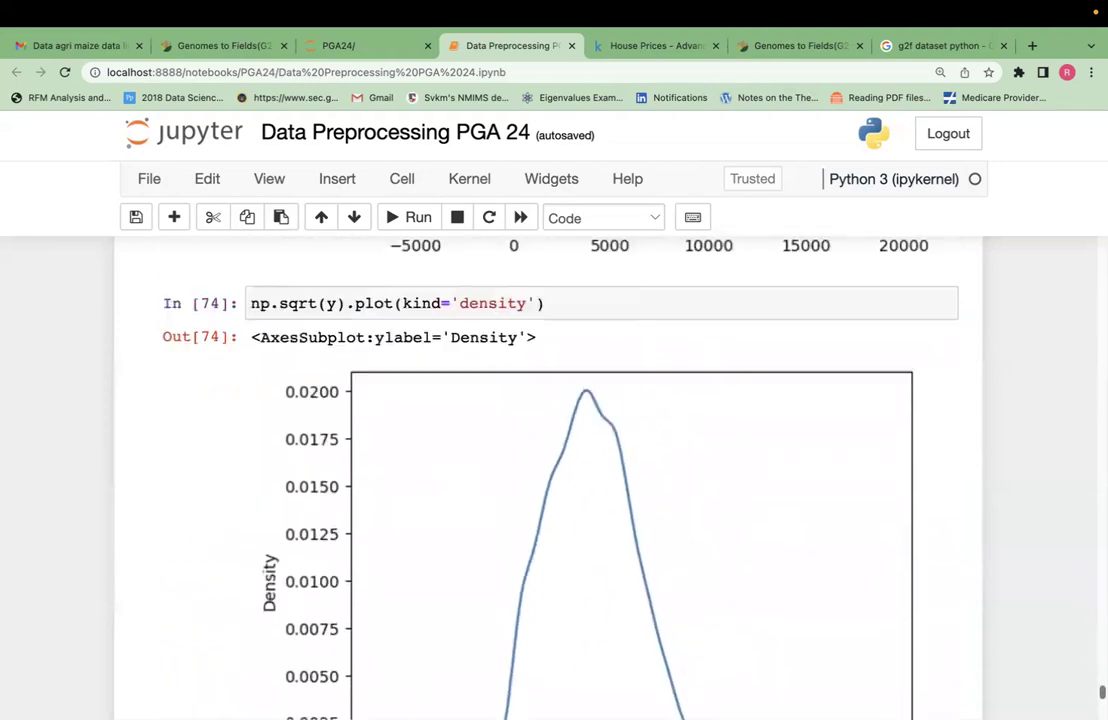
{"action": "scroll", "coordinate": [550, 480], "scroll_direction": "down", "scroll_amount": 5}
Step: In the empty cell below In [80], type the start of the assignment regmodel3=reg
{"action": "scroll", "coordinate": [550, 480], "scroll_direction": "down", "scroll_amount": 1}
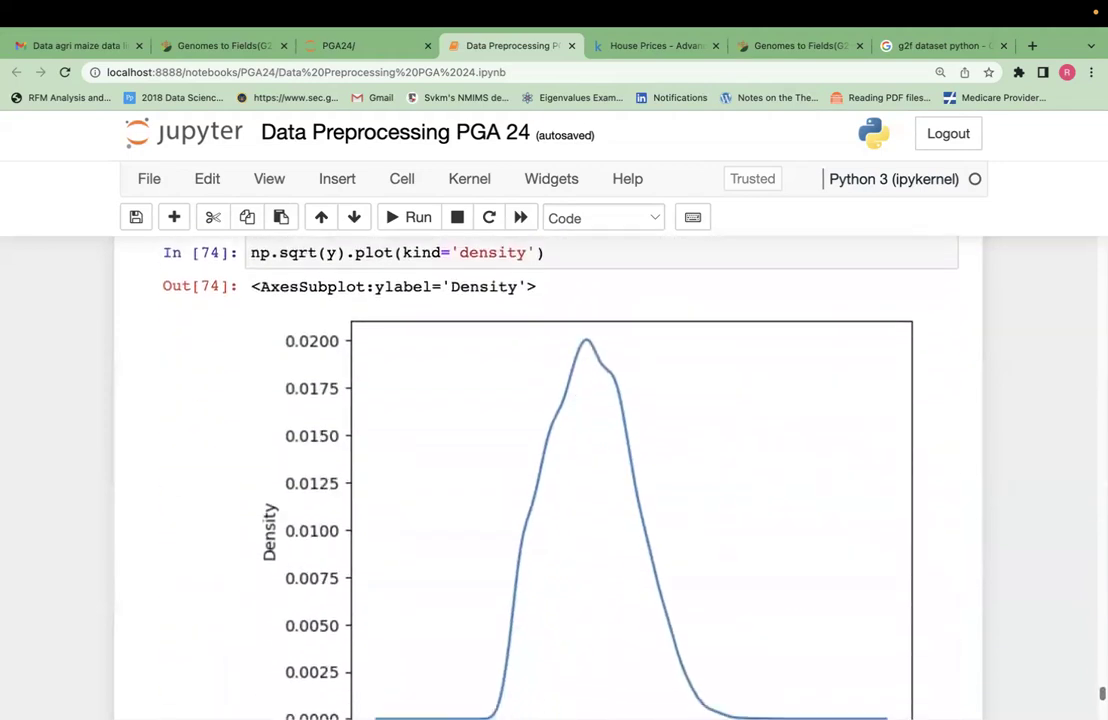
{"action": "scroll", "coordinate": [550, 480], "scroll_direction": "down", "scroll_amount": 2}
{"action": "scroll", "coordinate": [550, 480], "scroll_direction": "down", "scroll_amount": 4}
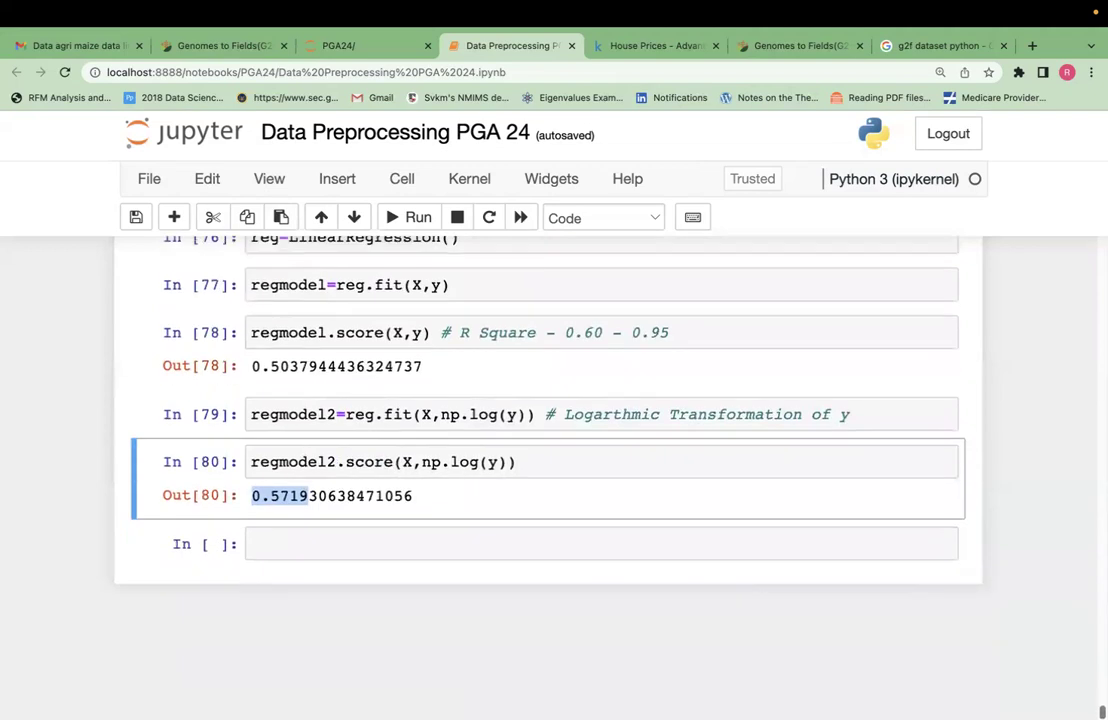
{"action": "left_click", "coordinate": [600, 544]}
{"action": "type", "text": "regmo"}
{"action": "key", "text": "Tab"}
{"action": "key", "text": "Return"}
{"action": "type", "text": "3=reg"}
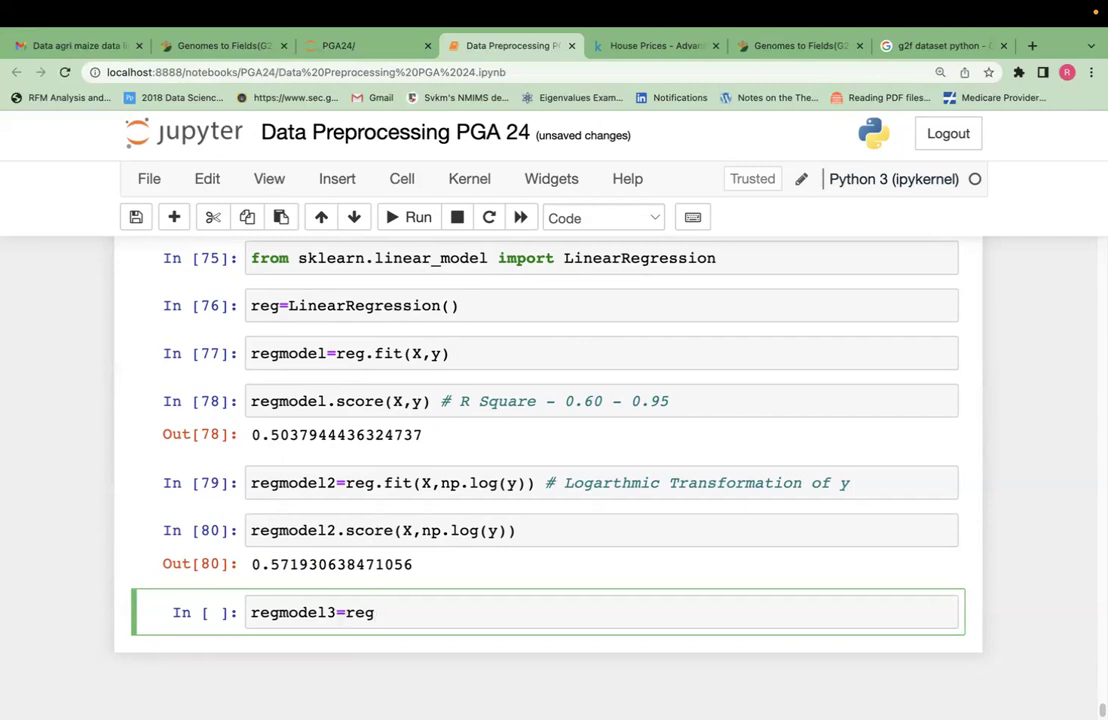
Step: Complete and run regmodel3=reg.fit(X,np.sqrt(y))
{"action": "type", "text": ".f"}
{"action": "key", "text": "Tab"}
{"action": "key", "text": "Down"}
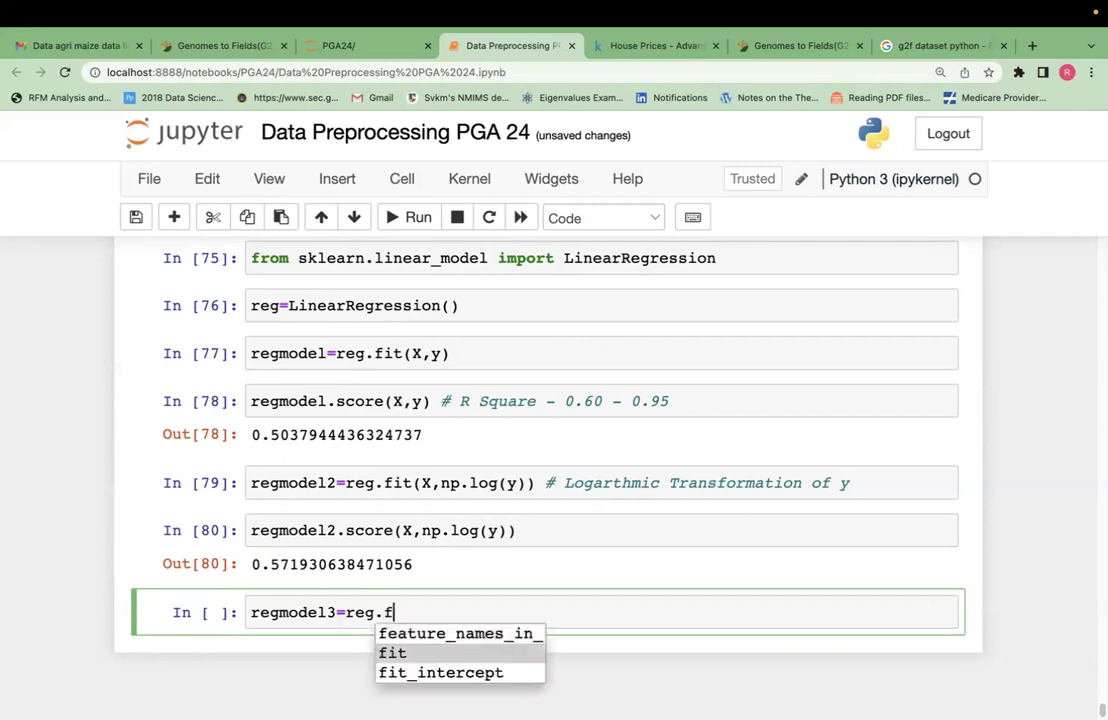
{"action": "key", "text": "Return"}
{"action": "type", "text": "(X,"}
{"action": "type", "text": "np.sqrt"}
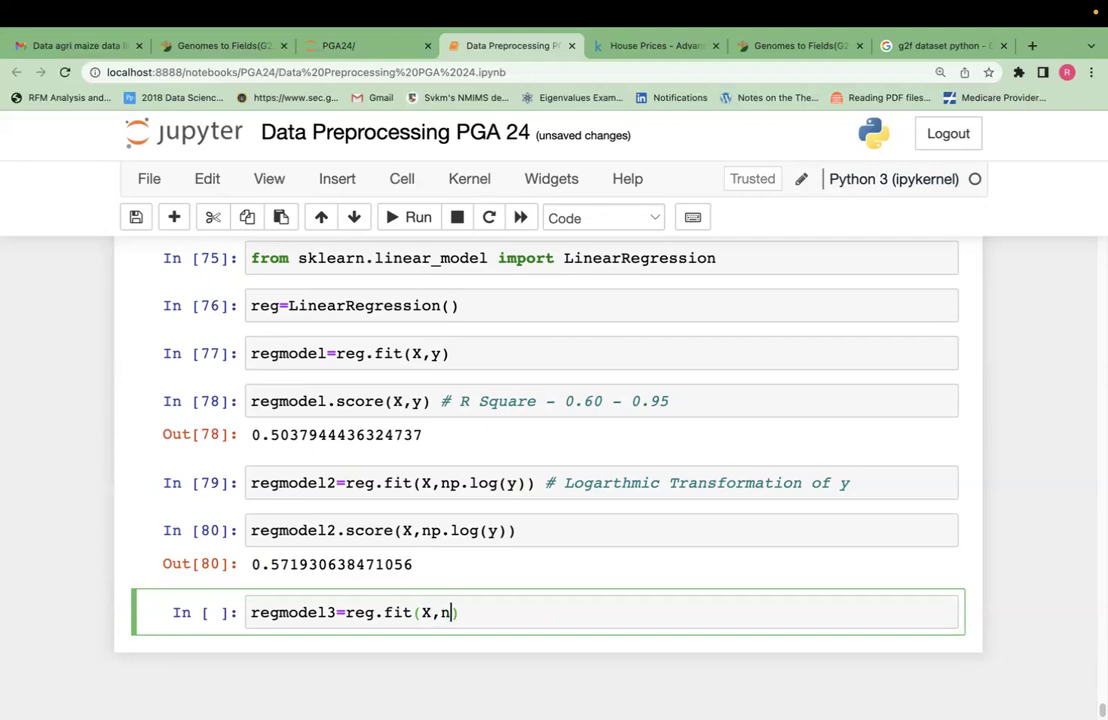
{"action": "type", "text": "(y"}
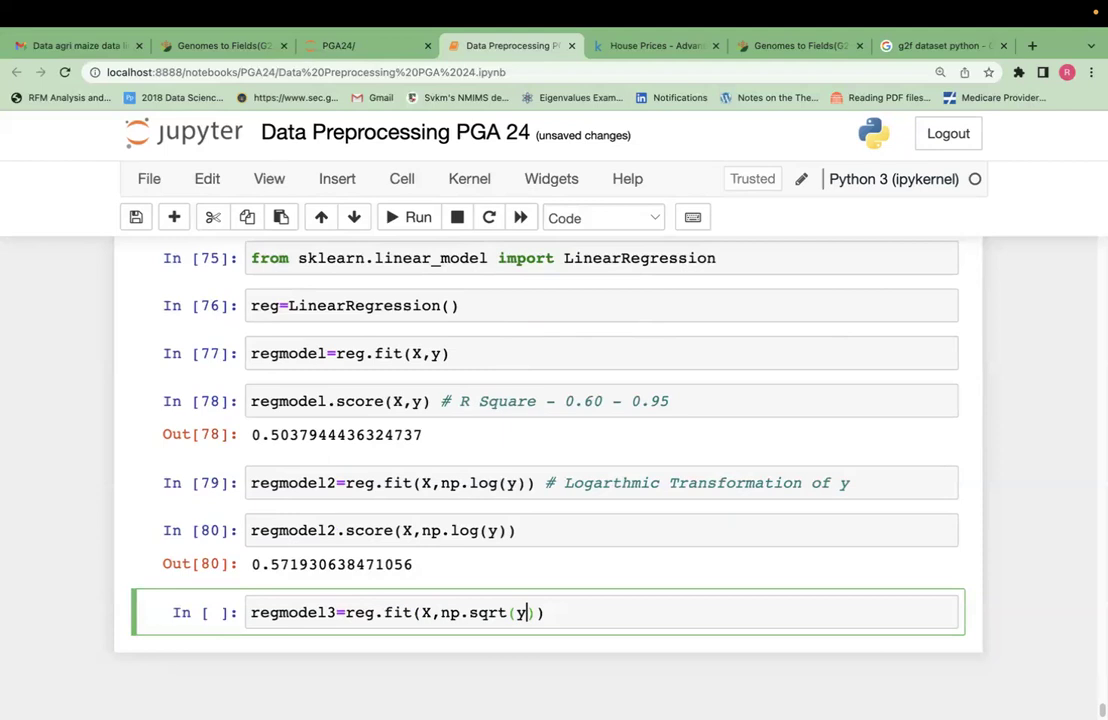
{"action": "key", "text": "shift+Return"}
Step: Score regmodel3 on X and np.sqrt(y), giving R² 0.5583154675640889
{"action": "type", "text": "reg"}
{"action": "key", "text": "Tab"}
{"action": "key", "text": "Down"}
{"action": "key", "text": "Down"}
{"action": "key", "text": "Down"}
{"action": "key", "text": "Return"}
{"action": "type", "text": ".score(X"}
{"action": "type", "text": ",np.sq"}
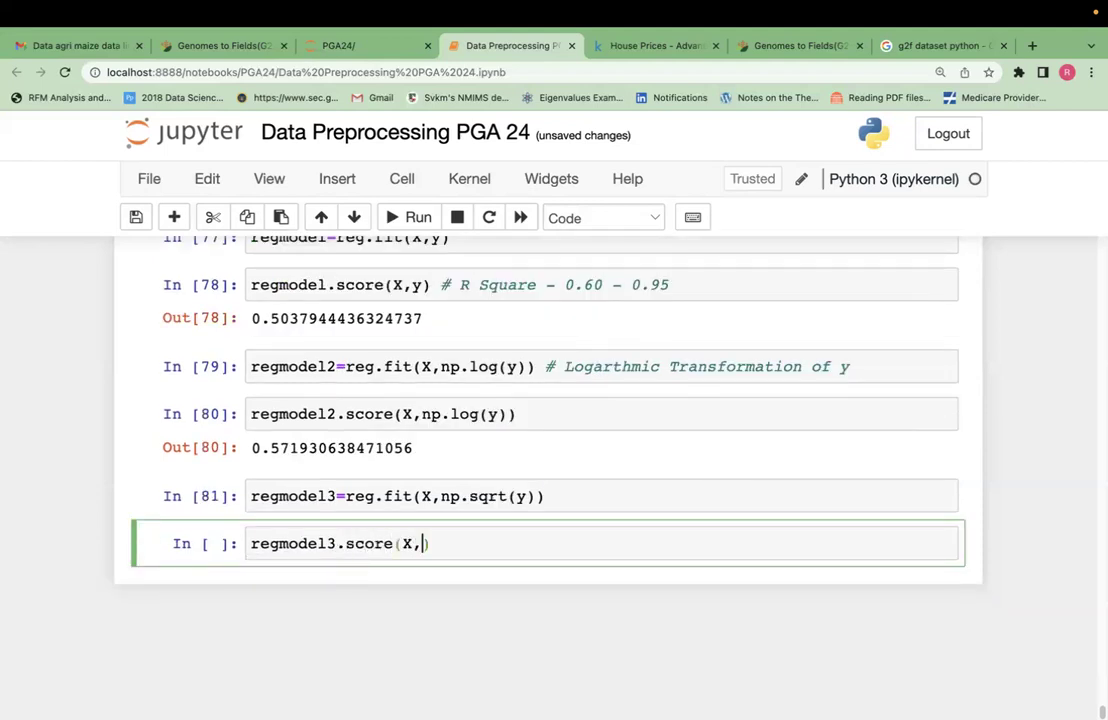
{"action": "type", "text": "rt(y"}
{"action": "key", "text": "shift+Return"}
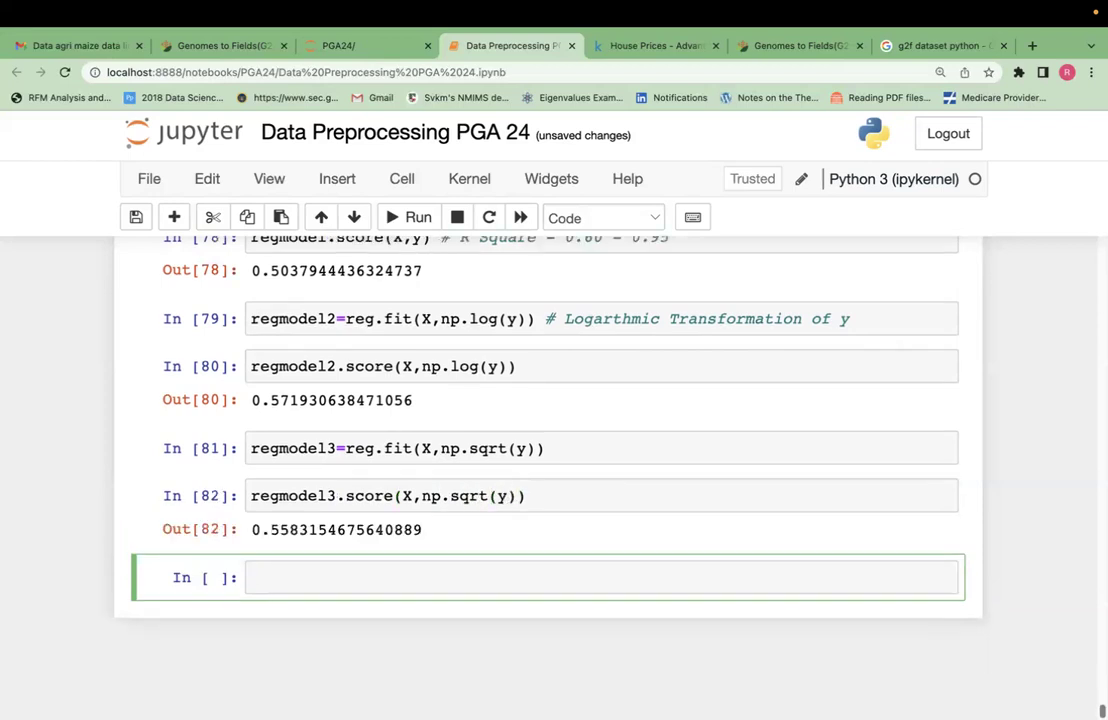
{"action": "scroll", "coordinate": [548, 450], "scroll_direction": "up", "scroll_amount": 3}
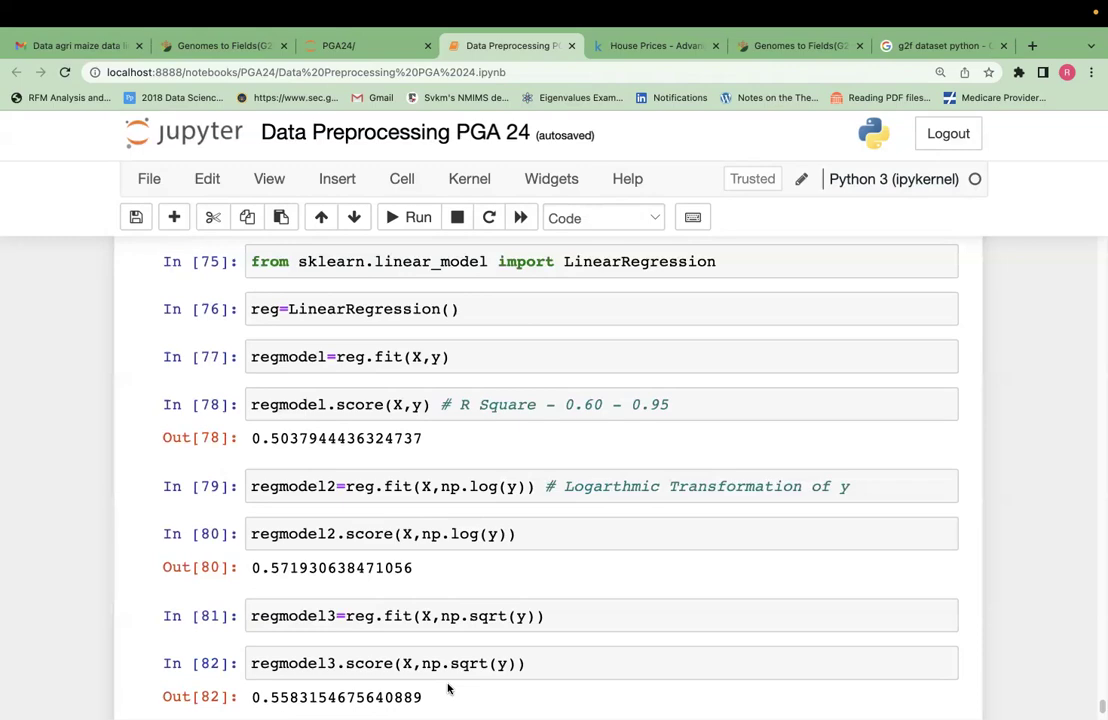
Step: Review the raw, log and square-root R² scores (0.504, 0.572, 0.558) and exit cell editing
{"action": "scroll", "coordinate": [449, 688], "scroll_direction": "up", "scroll_amount": 20}
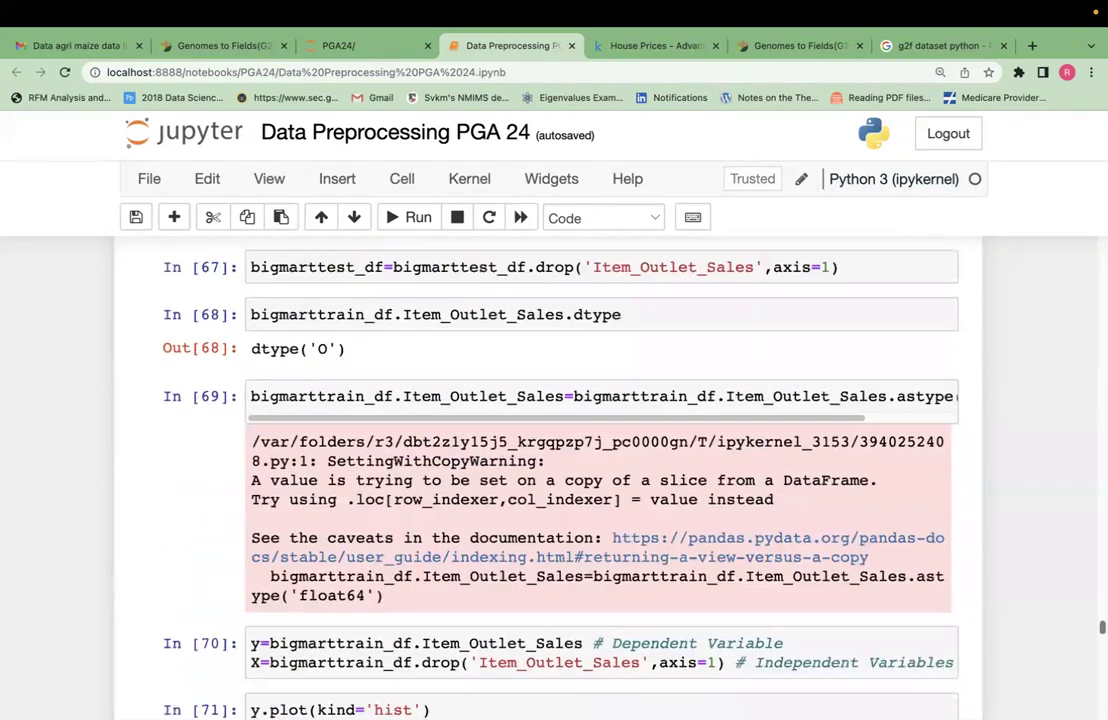
{"action": "scroll", "coordinate": [550, 450], "scroll_direction": "down", "scroll_amount": 1}
{"action": "scroll", "coordinate": [658, 344], "scroll_direction": "up", "scroll_amount": 3}
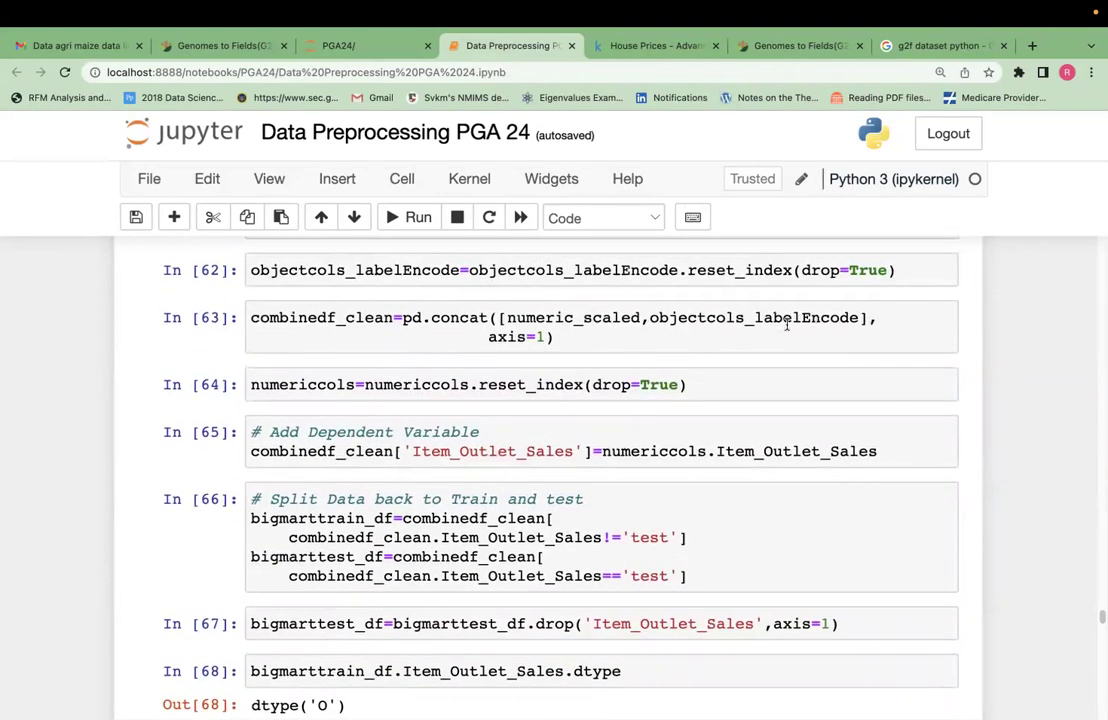
{"action": "left_click", "coordinate": [1011, 434]}
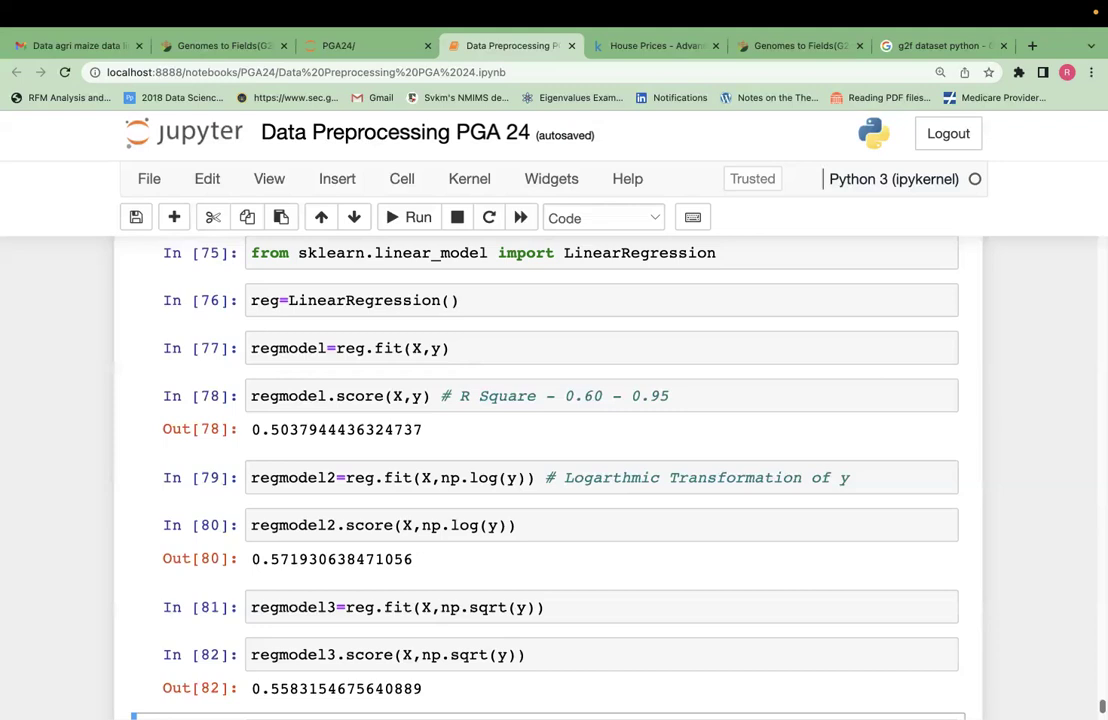
Step: Run regtestpredict=regmodel.predict(bigmarttest_df) to predict sales for the test set
{"action": "key", "text": "Return"}
{"action": "type", "text": "testp"}
{"action": "key", "text": "BackSpace"}
{"action": "key", "text": "BackSpace"}
{"action": "key", "text": "BackSpace"}
{"action": "key", "text": "BackSpace"}
{"action": "key", "text": "BackSpace"}
{"action": "type", "text": "re"}
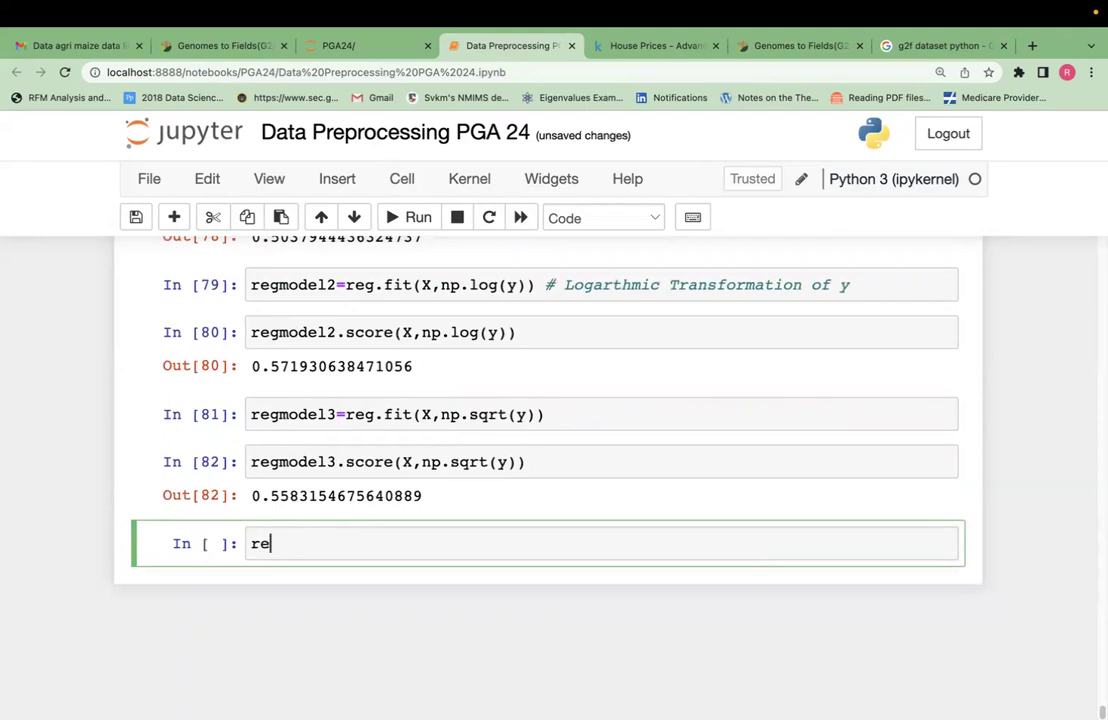
{"action": "type", "text": "gtestpredict=reg"}
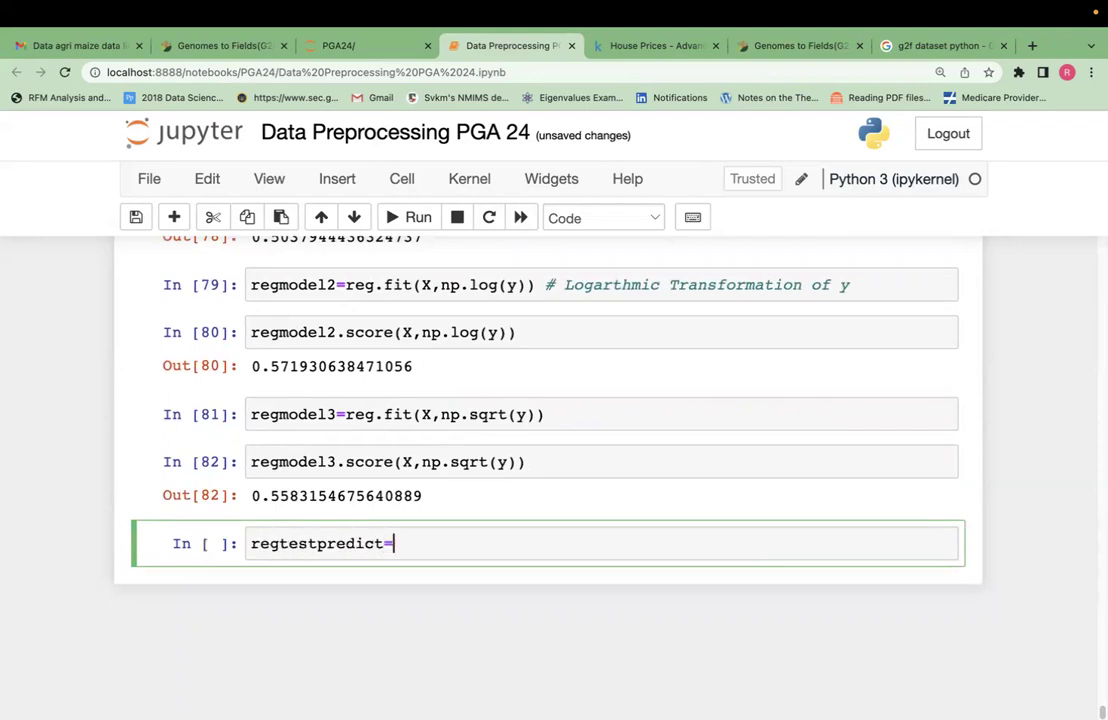
{"action": "key", "text": "Tab"}
{"action": "key", "text": "Down"}
{"action": "key", "text": "Return"}
{"action": "type", "text": ".predict(bi"}
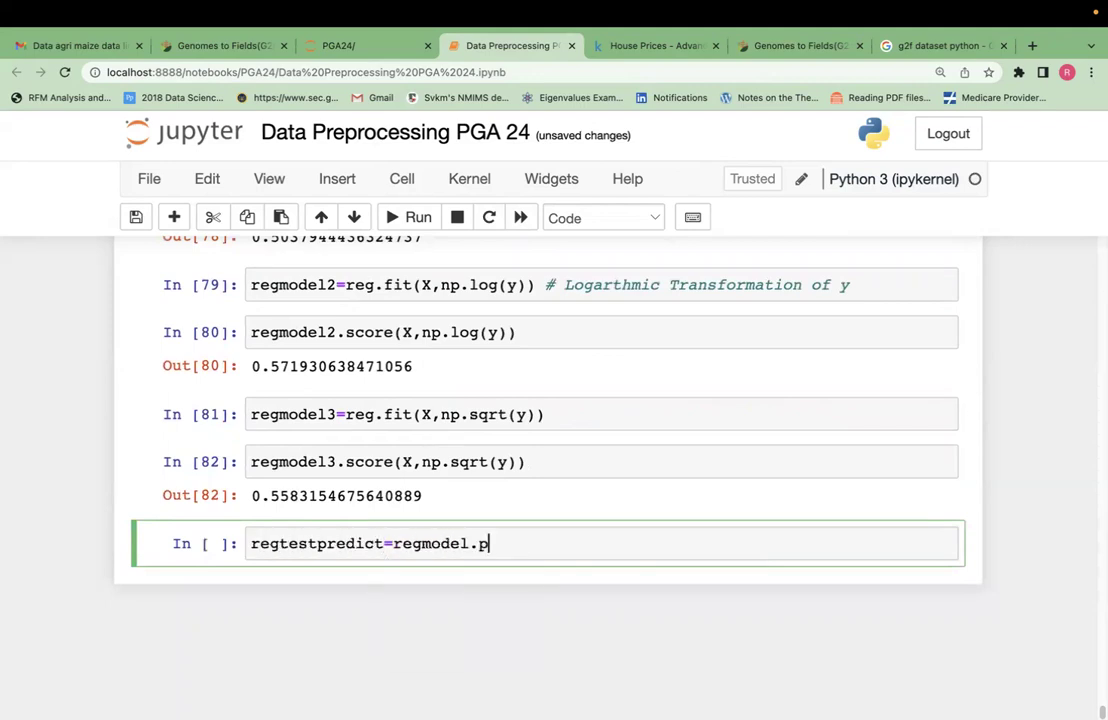
{"action": "key", "text": "Tab"}
{"action": "key", "text": "Down"}
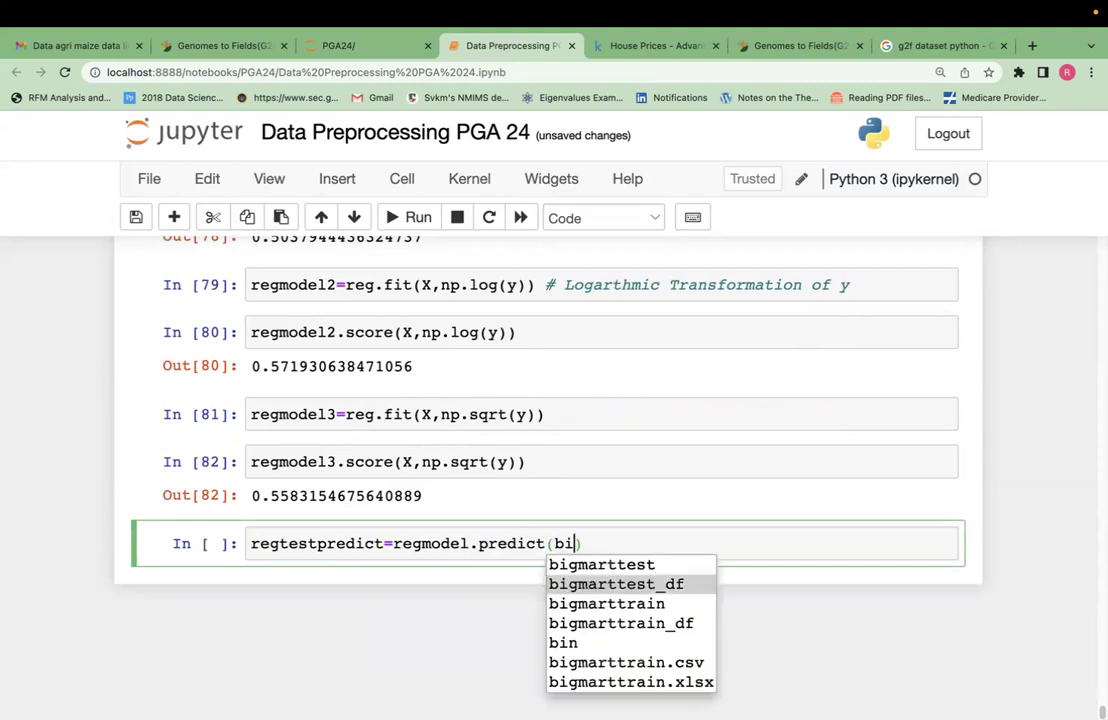
{"action": "key", "text": "Return"}
{"action": "key", "text": "shift+Return"}
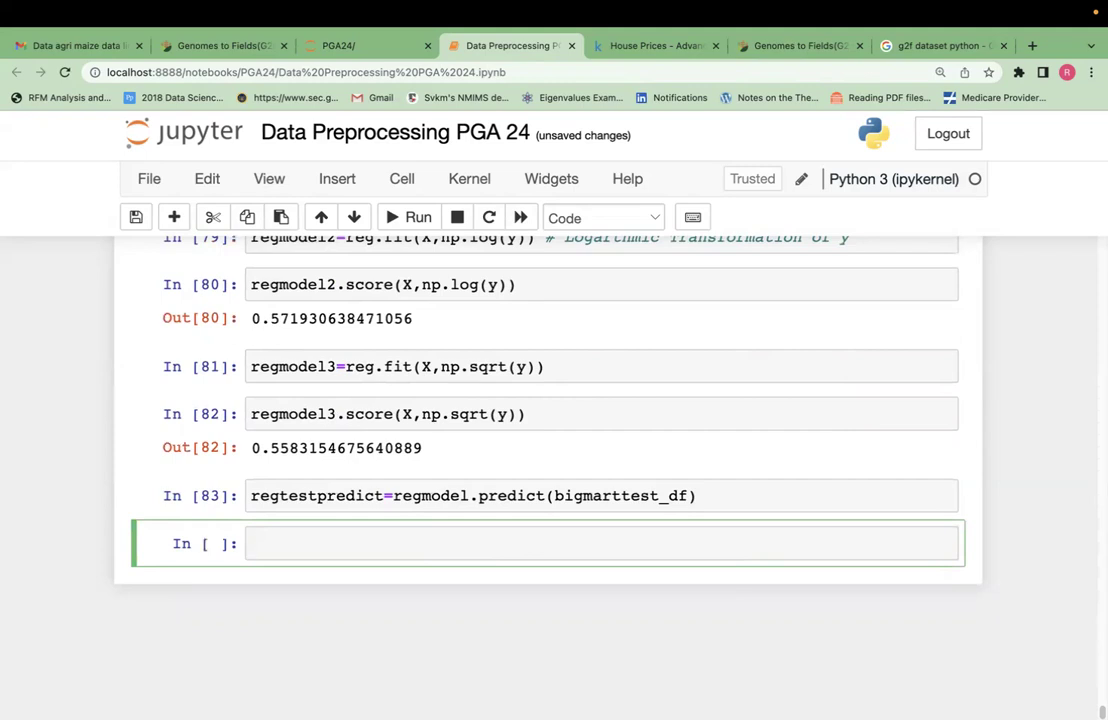
Step: Display the regtestpredict array, beginning 44.00257496, 31.68080035, 40.67067108
{"action": "type", "text": "regtestpredict"}
{"action": "key", "text": "shift+Return"}
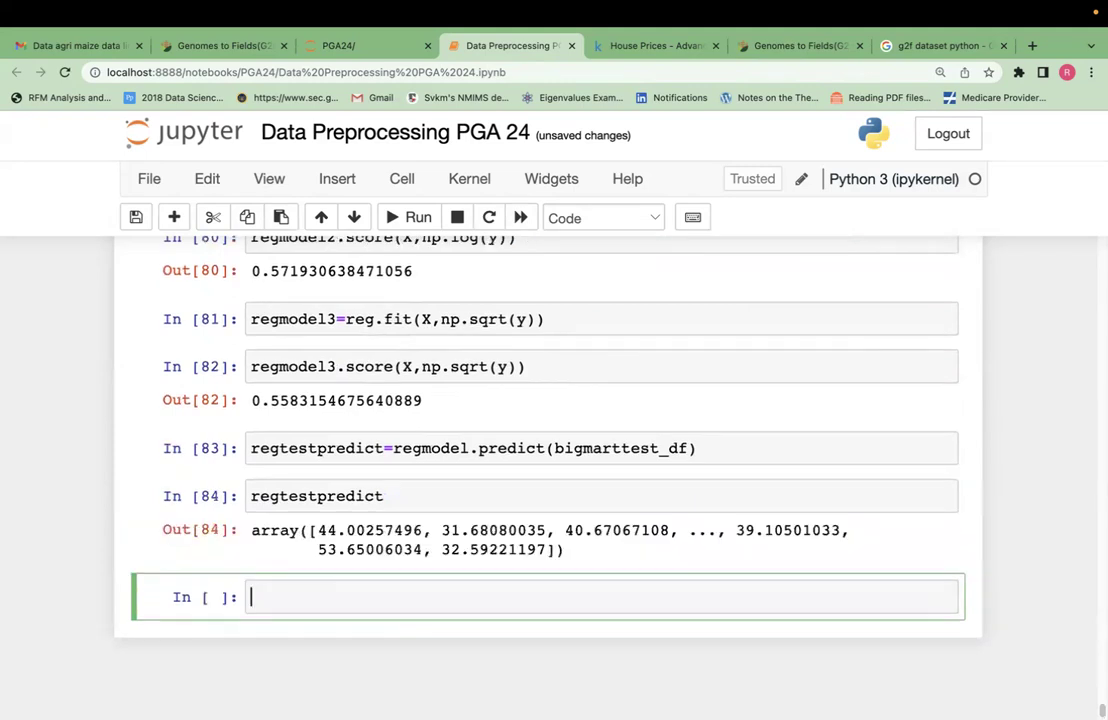
{"action": "scroll", "coordinate": [540, 430], "scroll_direction": "up", "scroll_amount": 5}
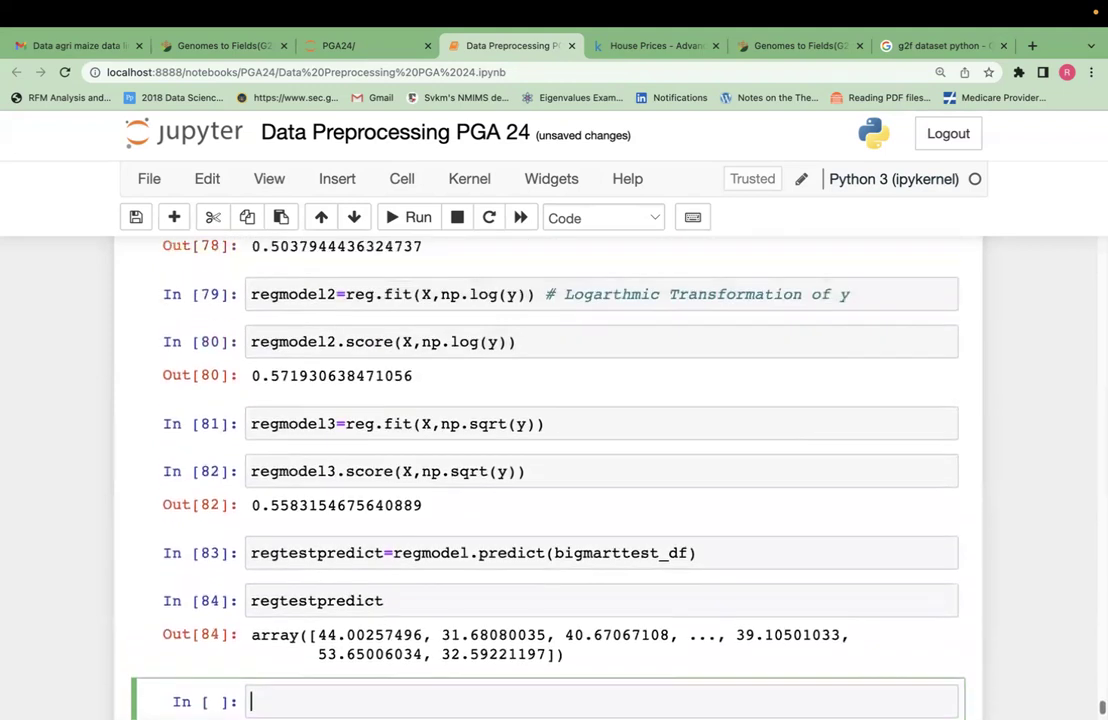
{"action": "key", "text": "shift+Return"}
{"action": "key", "text": "shift+Return"}
{"action": "key", "text": "shift+Return"}
{"action": "key", "text": "shift+Return"}
{"action": "key", "text": "shift+Return"}
{"action": "key", "text": "shift+Return"}
{"action": "key", "text": "shift+Return"}
{"action": "key", "text": "shift+Return"}
{"action": "key", "text": "shift+Return"}
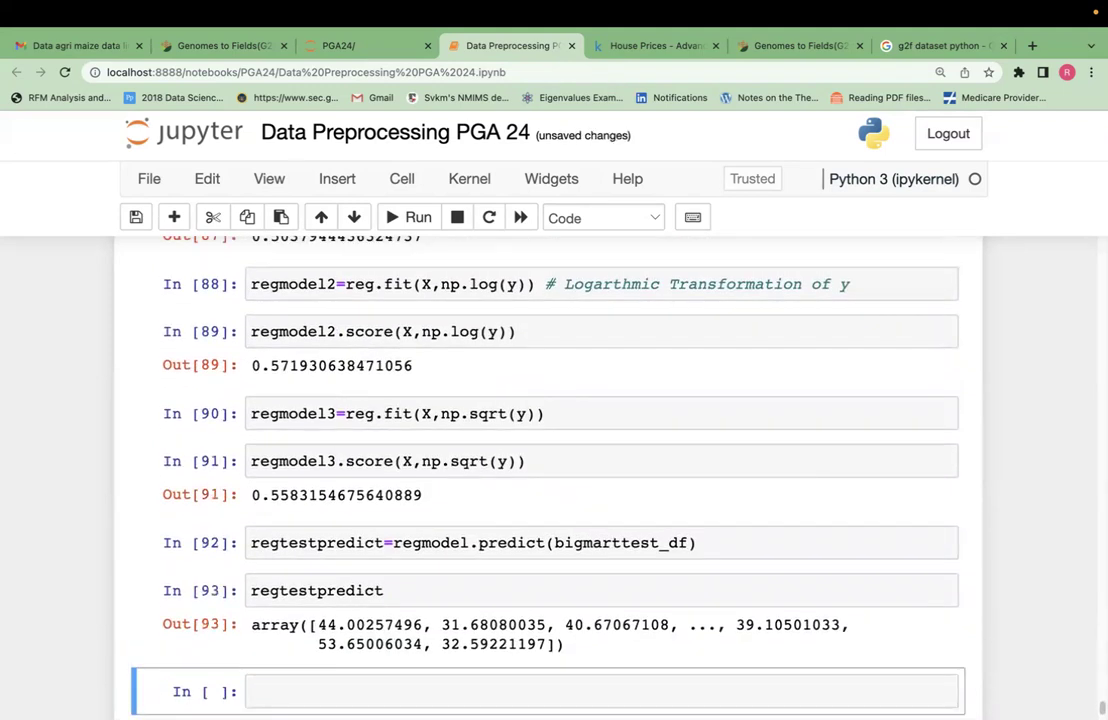
Step: Export the predictions with pd.DataFrame(regtestpredict).to_csv("reg.csv")
{"action": "scroll", "coordinate": [548, 480], "scroll_direction": "down", "scroll_amount": 3}
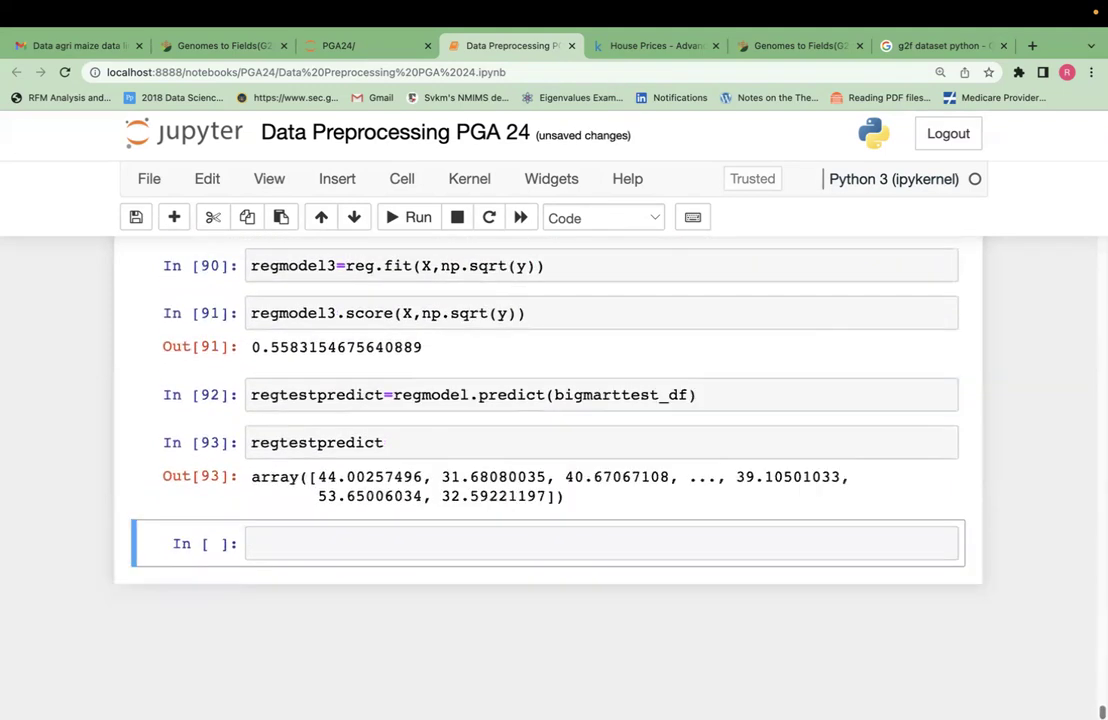
{"action": "left_click", "coordinate": [579, 548]}
{"action": "type", "text": "pd.DataFrame"}
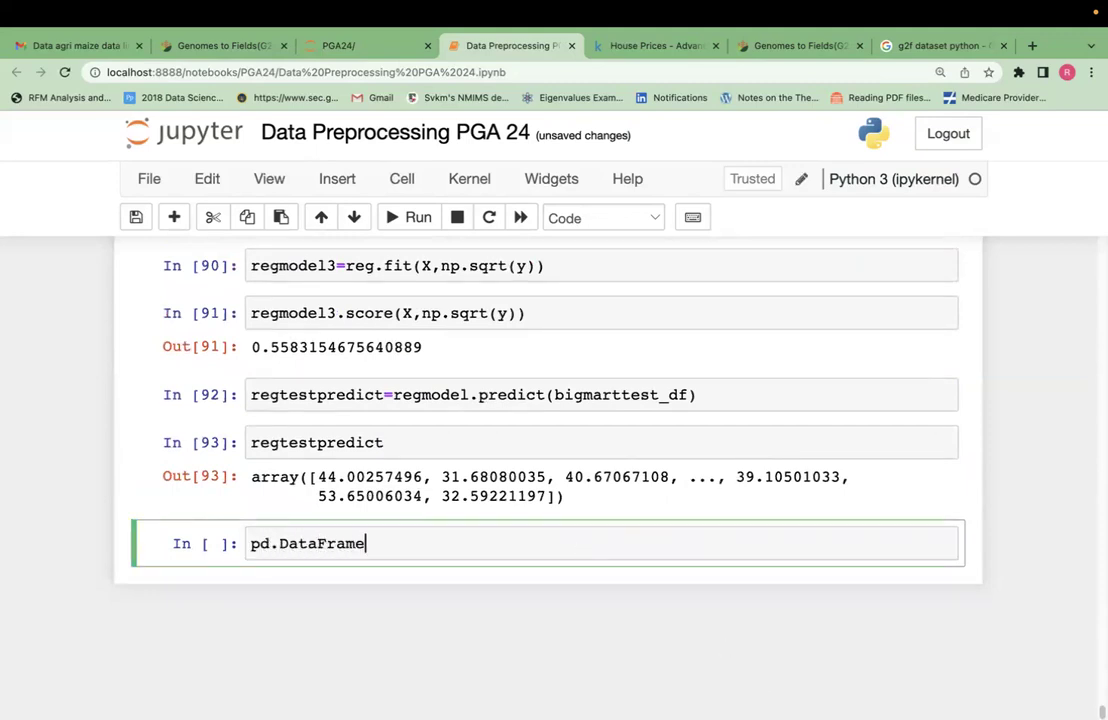
{"action": "type", "text": "(regtestpredict)."}
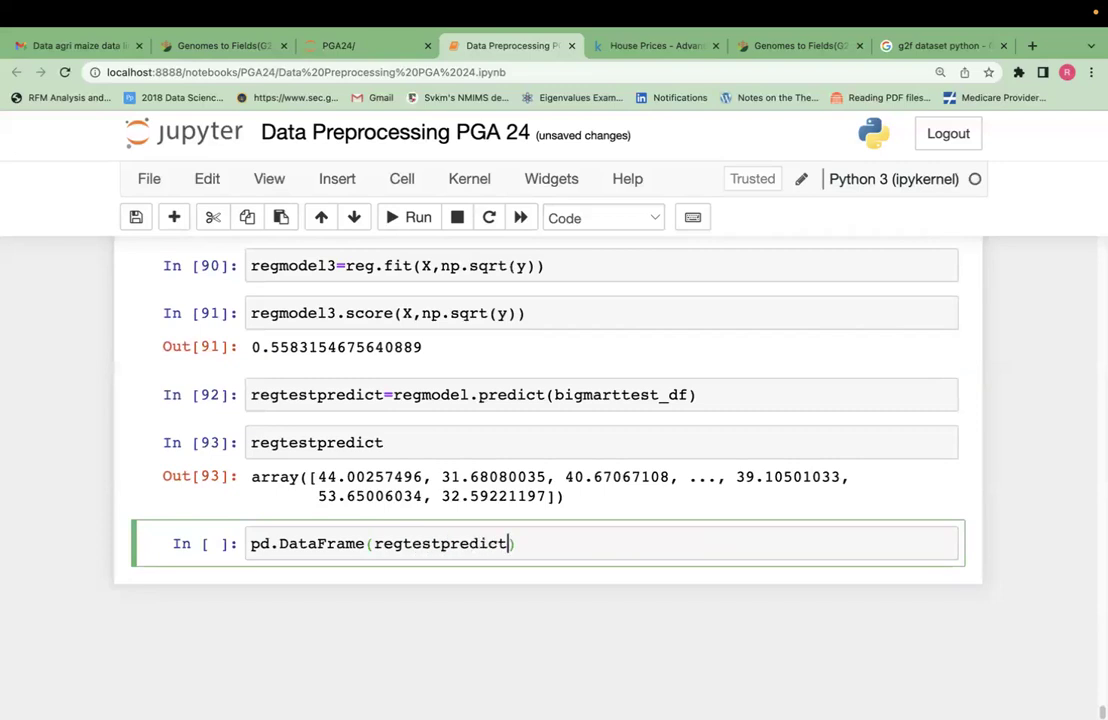
{"action": "type", "text": "to_csv("}
{"action": "type", "text": "\"reg.csv"}
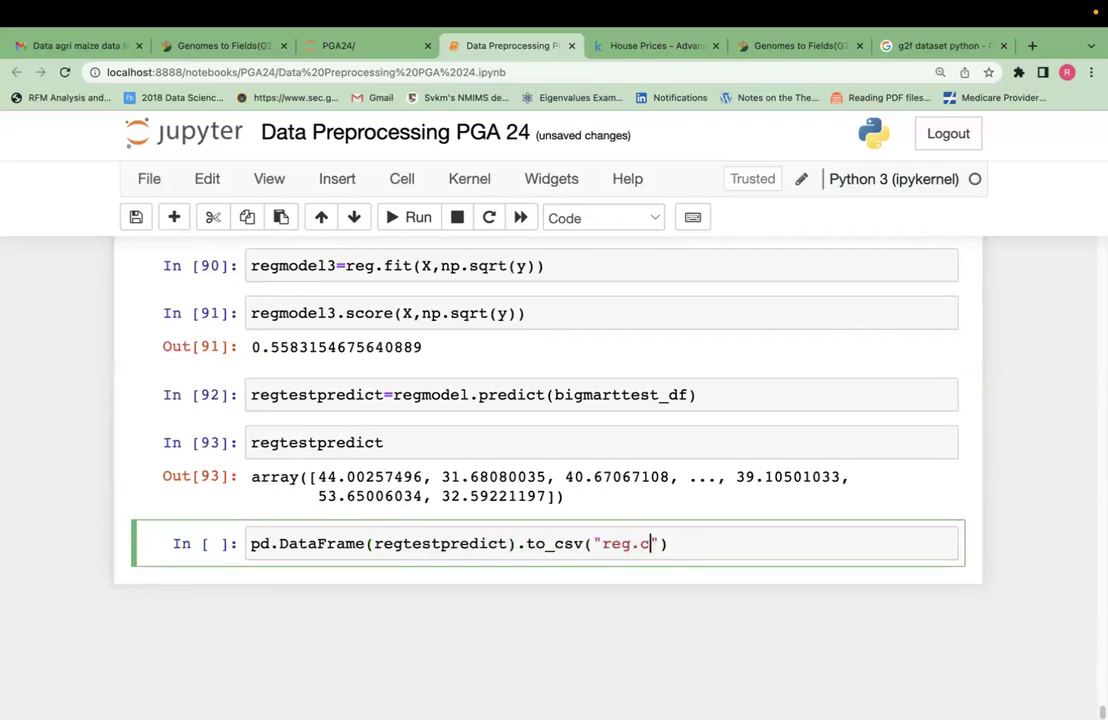
{"action": "key", "text": "shift+Return"}
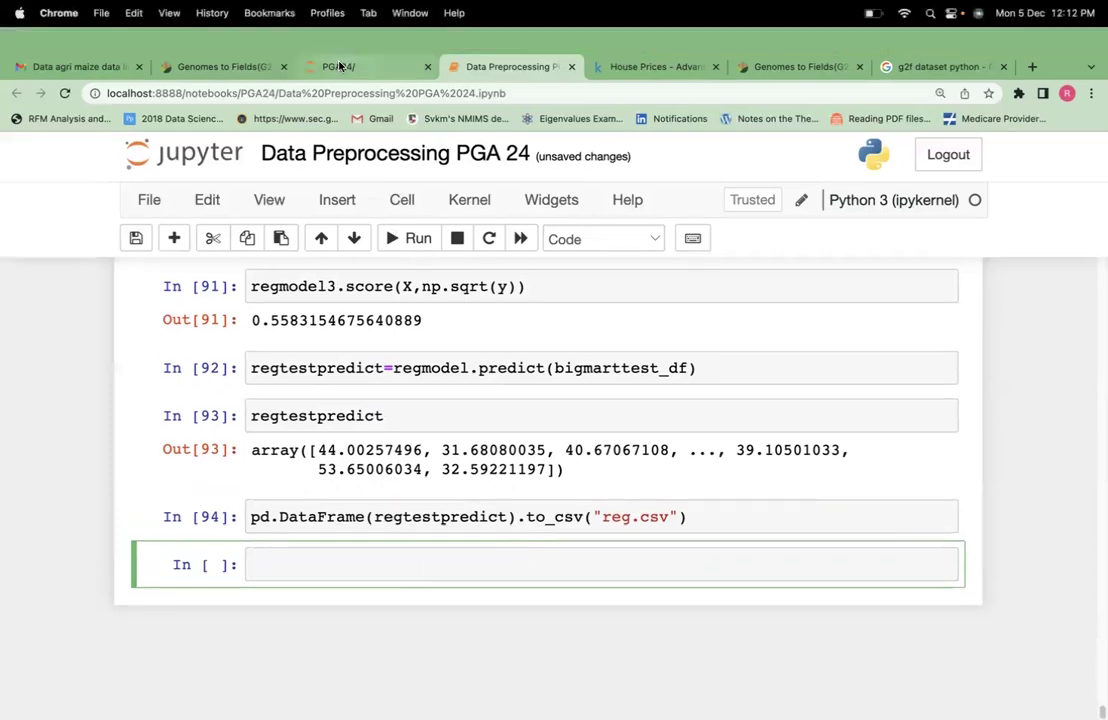
Step: Locate reg.csv in Finder under Hackathon > BigMart Sales
{"action": "left_click", "coordinate": [346, 72]}
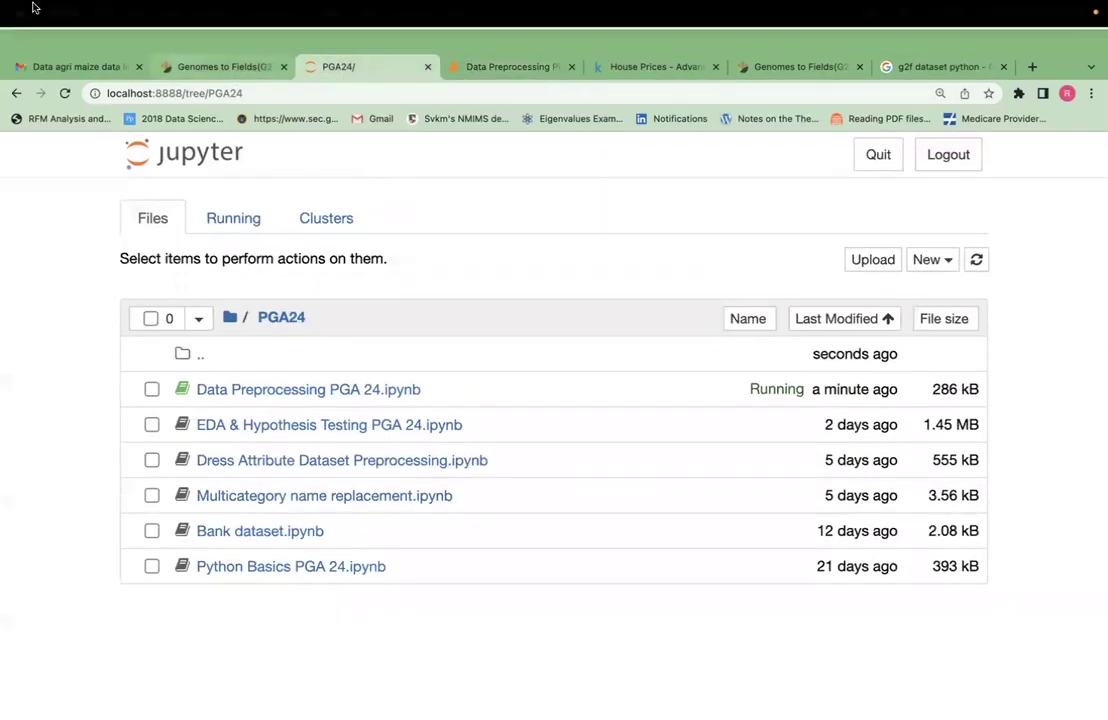
{"action": "left_click", "coordinate": [51, 37]}
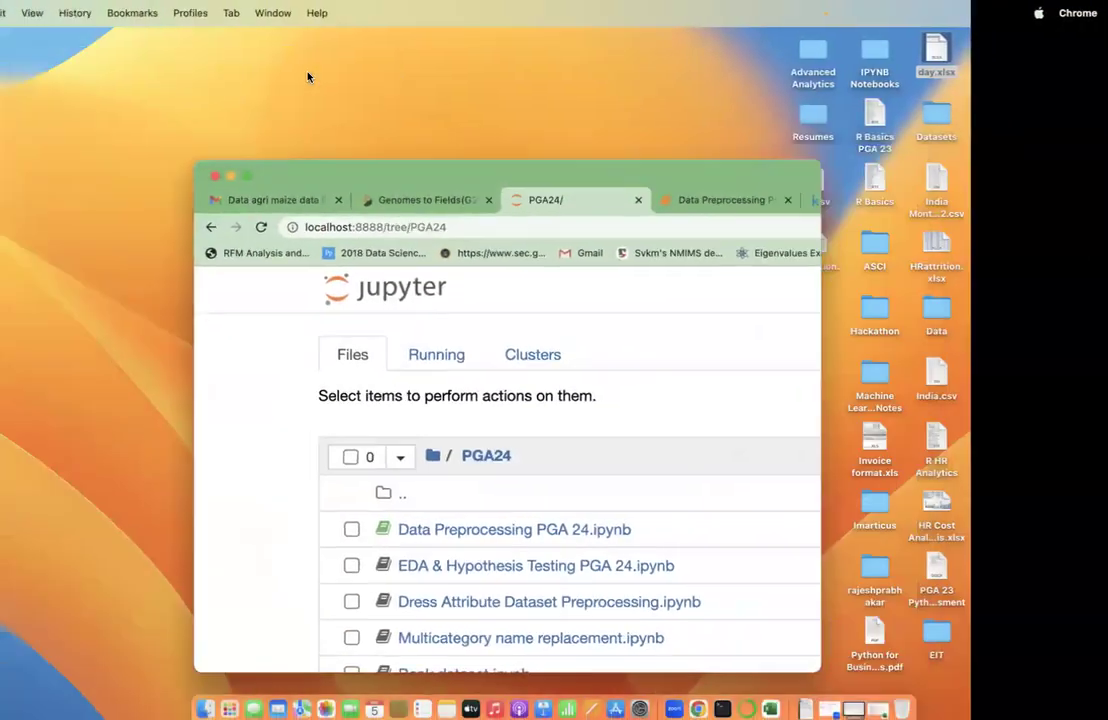
{"action": "double_click", "coordinate": [1012, 310]}
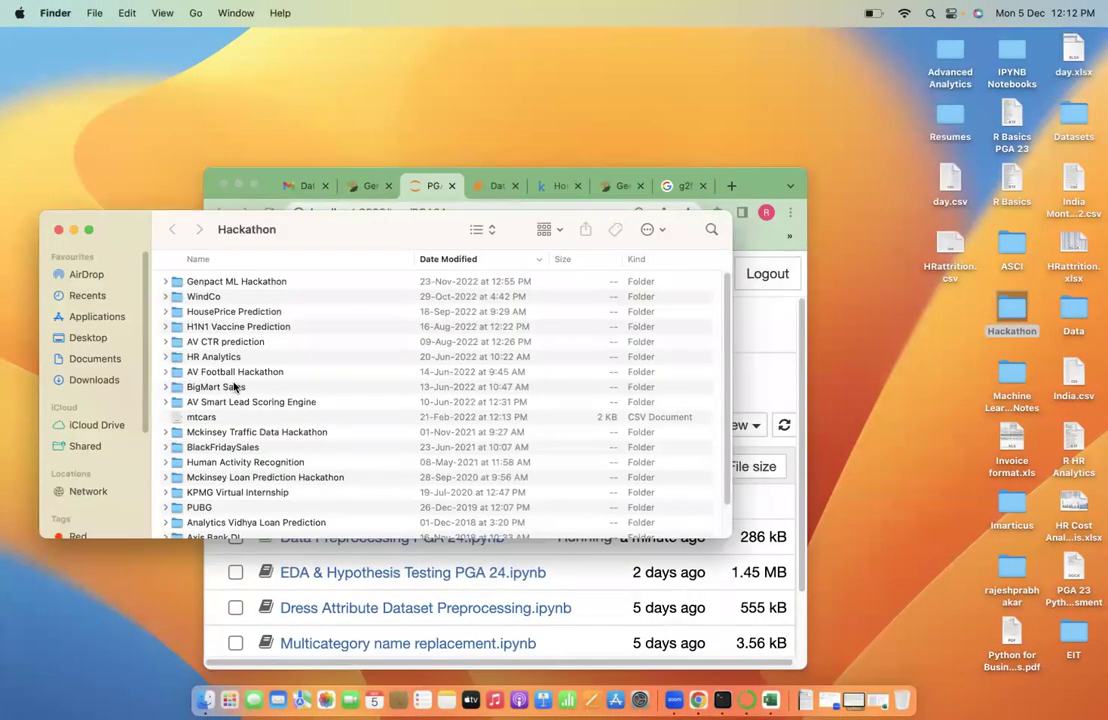
{"action": "double_click", "coordinate": [235, 388]}
{"action": "left_click", "coordinate": [489, 282]}
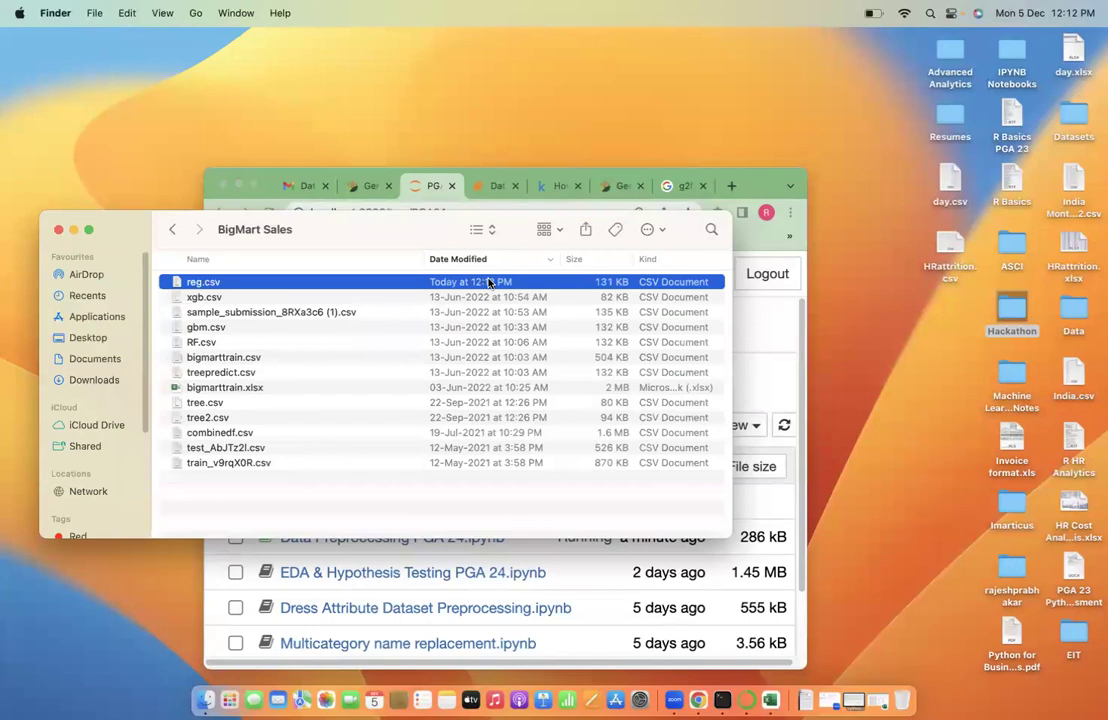
Step: Open reg.csv and the sample submission file in Microsoft Excel
{"action": "right_click", "coordinate": [489, 283]}
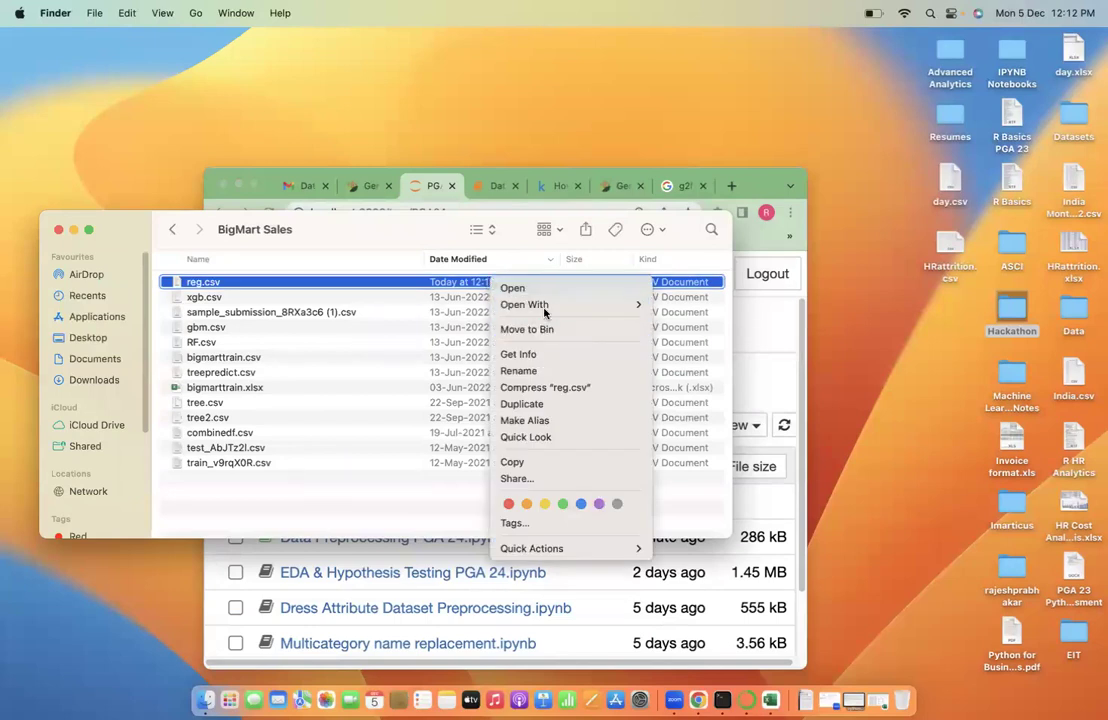
{"action": "mouse_move", "coordinate": [546, 306]}
{"action": "left_click", "coordinate": [712, 348]}
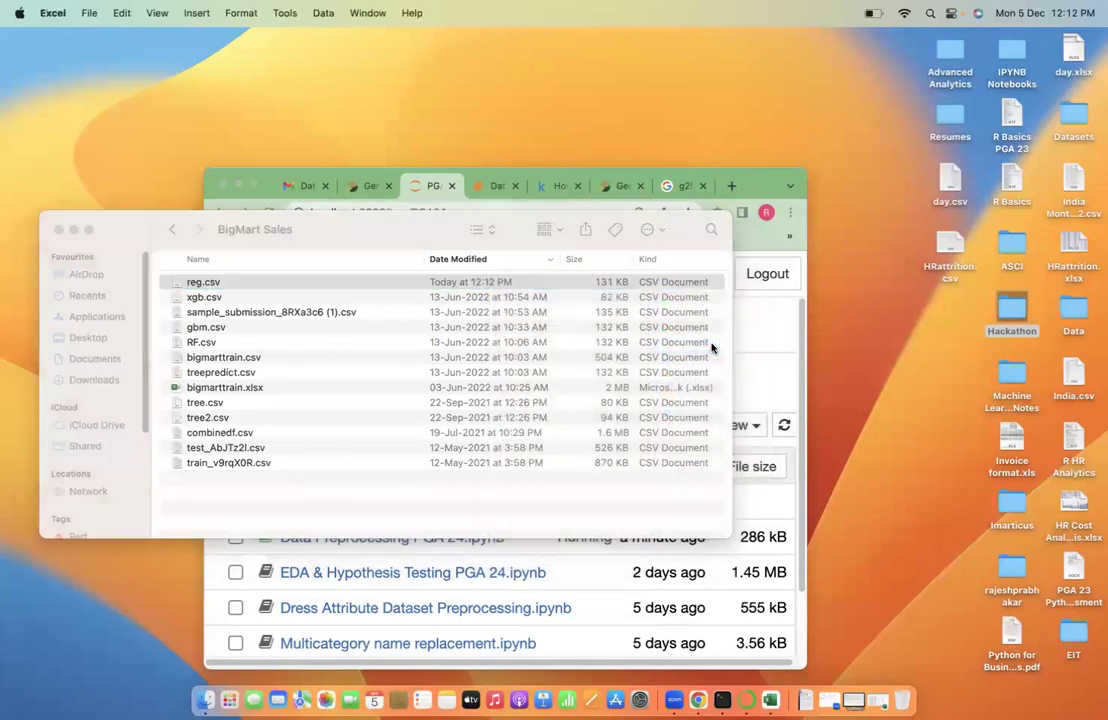
{"action": "left_click_drag", "start_coordinate": [320, 33], "coordinate": [712, 42]}
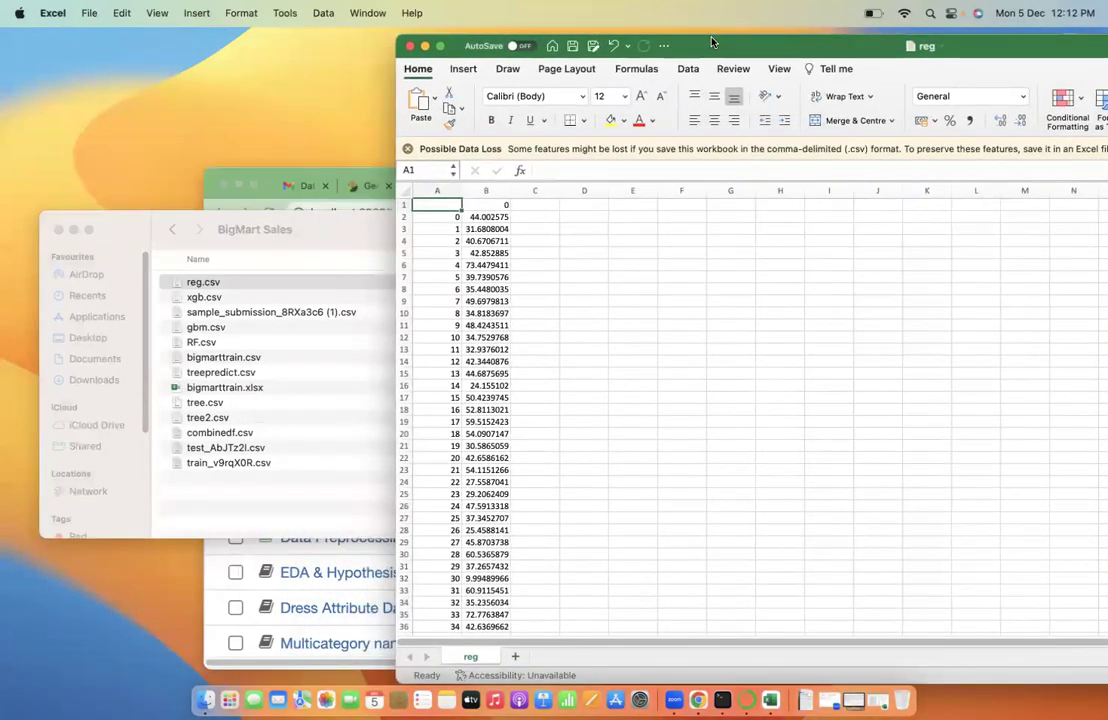
{"action": "left_click", "coordinate": [284, 341]}
{"action": "right_click", "coordinate": [320, 312]}
{"action": "mouse_move", "coordinate": [370, 333]}
{"action": "left_click", "coordinate": [645, 374]}
Step: Copy reg's column B predictions into Item_Outlet_Sales from C2 of the submission and save
{"action": "left_click", "coordinate": [202, 220]}
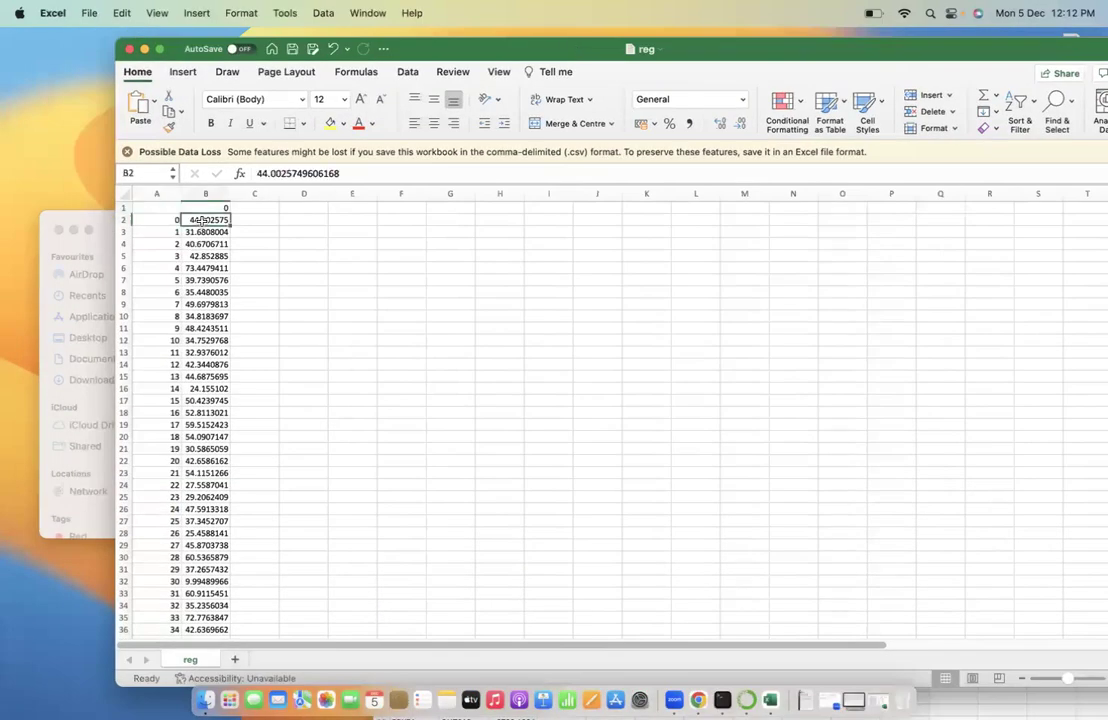
{"action": "key", "text": "super+shift+Down"}
{"action": "left_click_drag", "start_coordinate": [560, 48], "coordinate": [472, 485]}
{"action": "left_click", "coordinate": [518, 348]}
{"action": "key", "text": "super+v"}
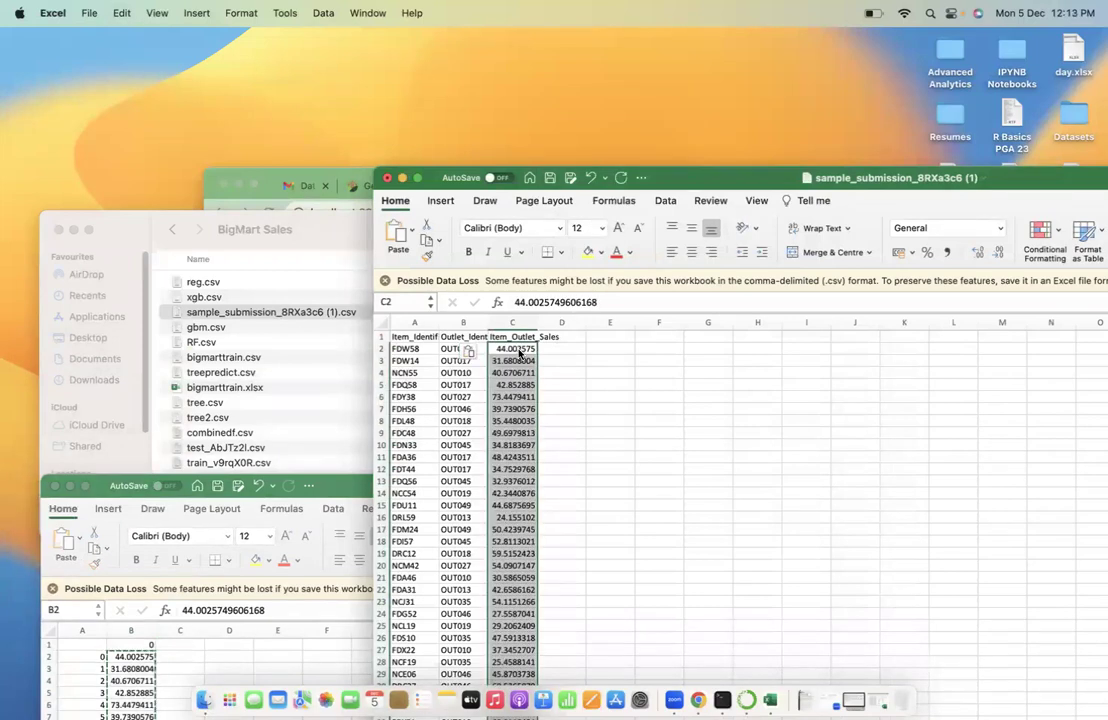
{"action": "key", "text": "super+s"}
Step: Go to the Big Mart Sales Prediction contest's solution submission form
{"action": "left_click", "coordinate": [240, 185]}
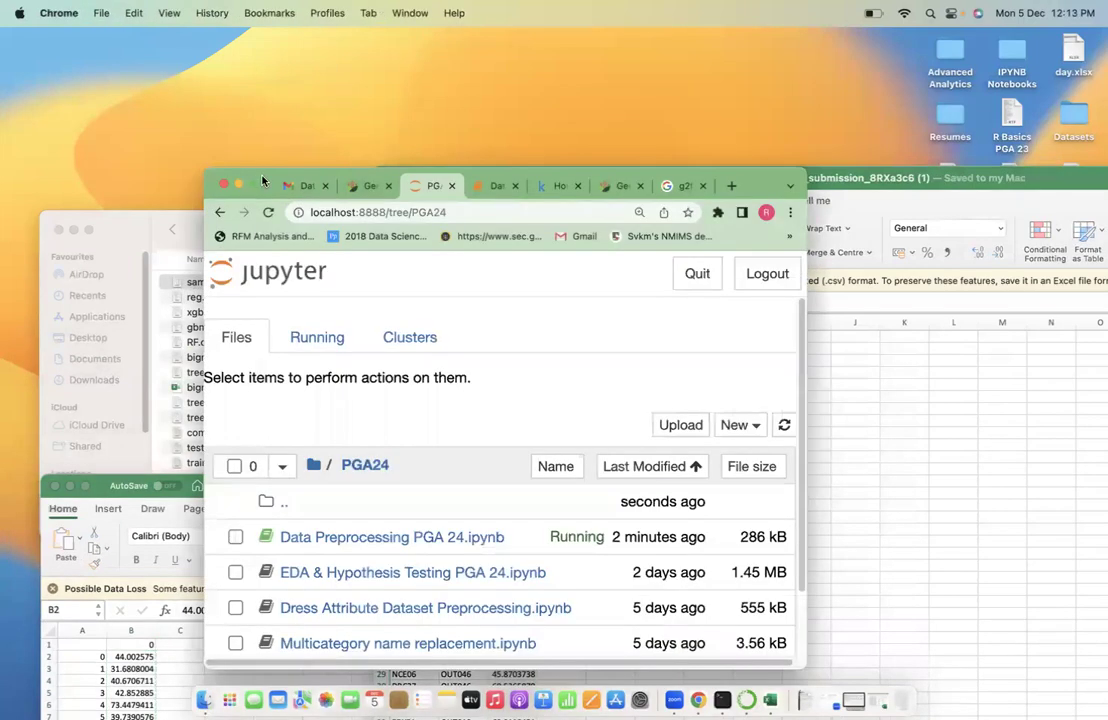
{"action": "left_click", "coordinate": [558, 186]}
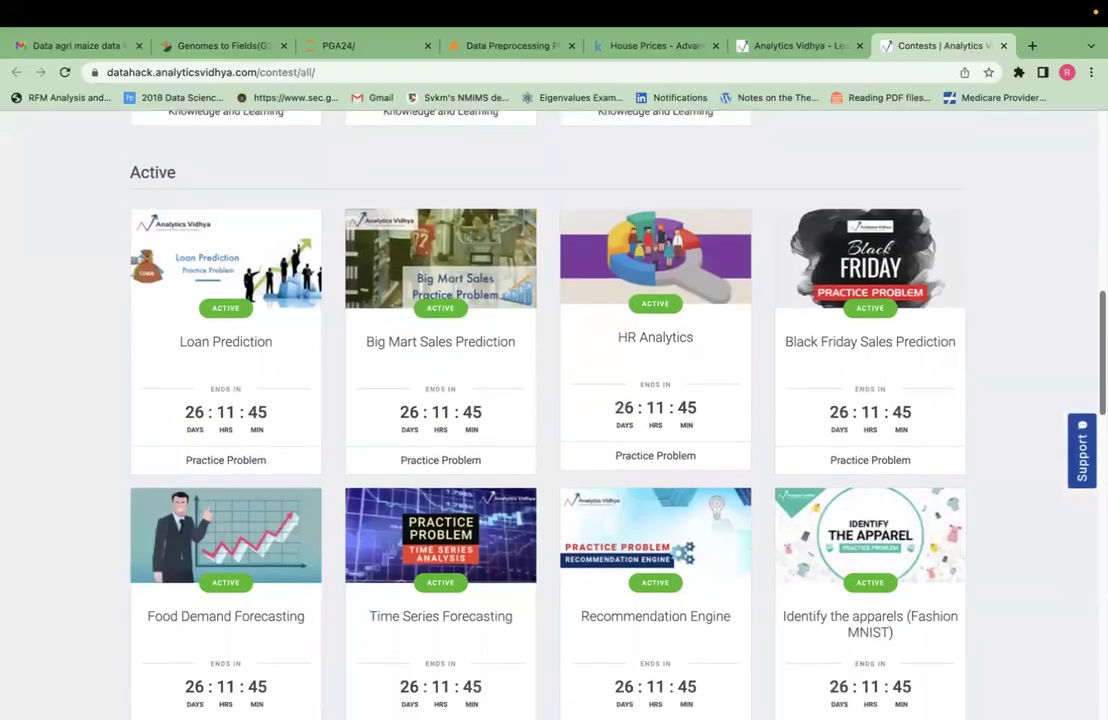
{"action": "mouse_move", "coordinate": [356, 411]}
{"action": "left_click", "coordinate": [447, 425]}
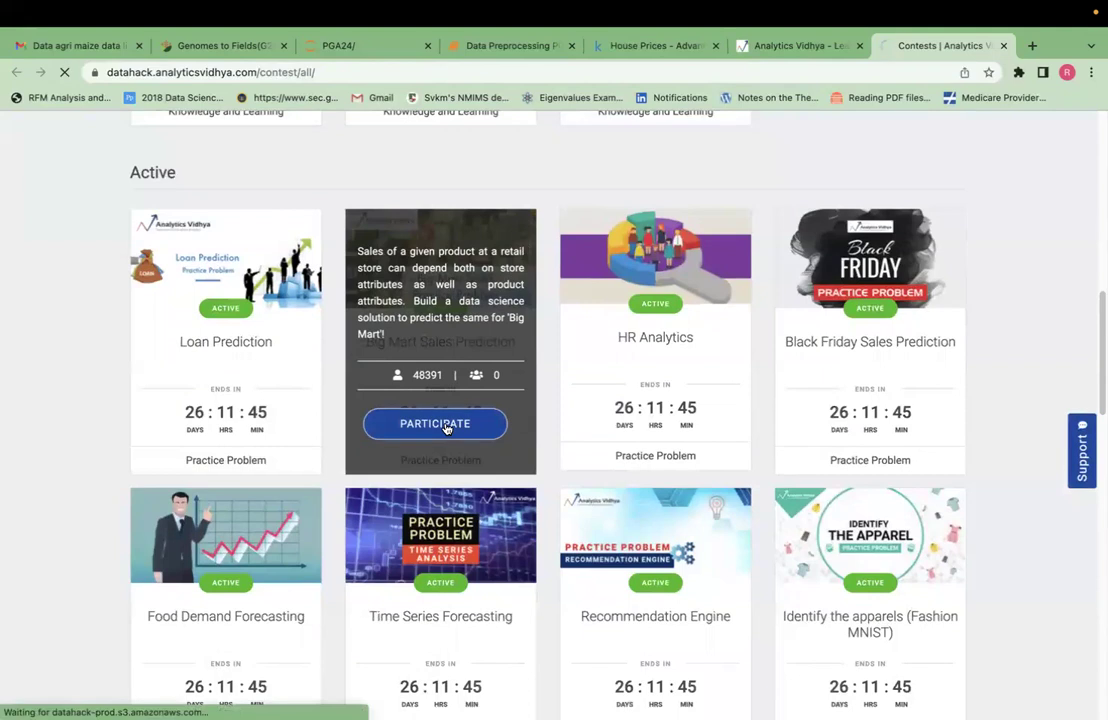
{"action": "scroll", "coordinate": [597, 489], "scroll_direction": "down", "scroll_amount": 2}
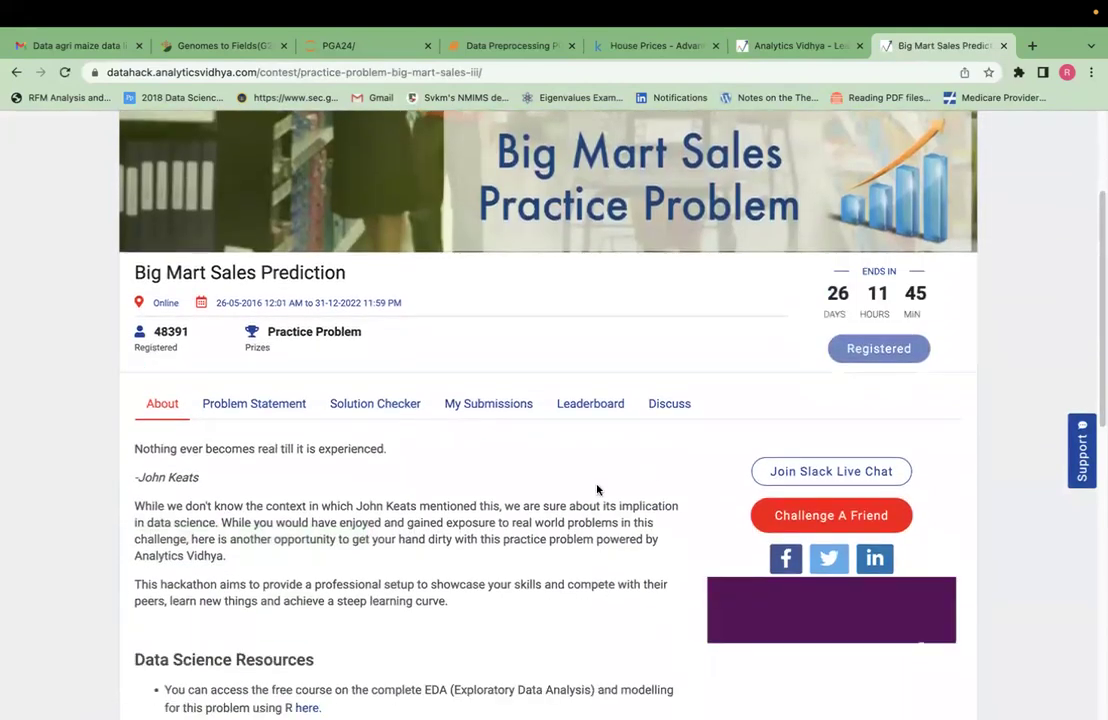
{"action": "left_click", "coordinate": [366, 415]}
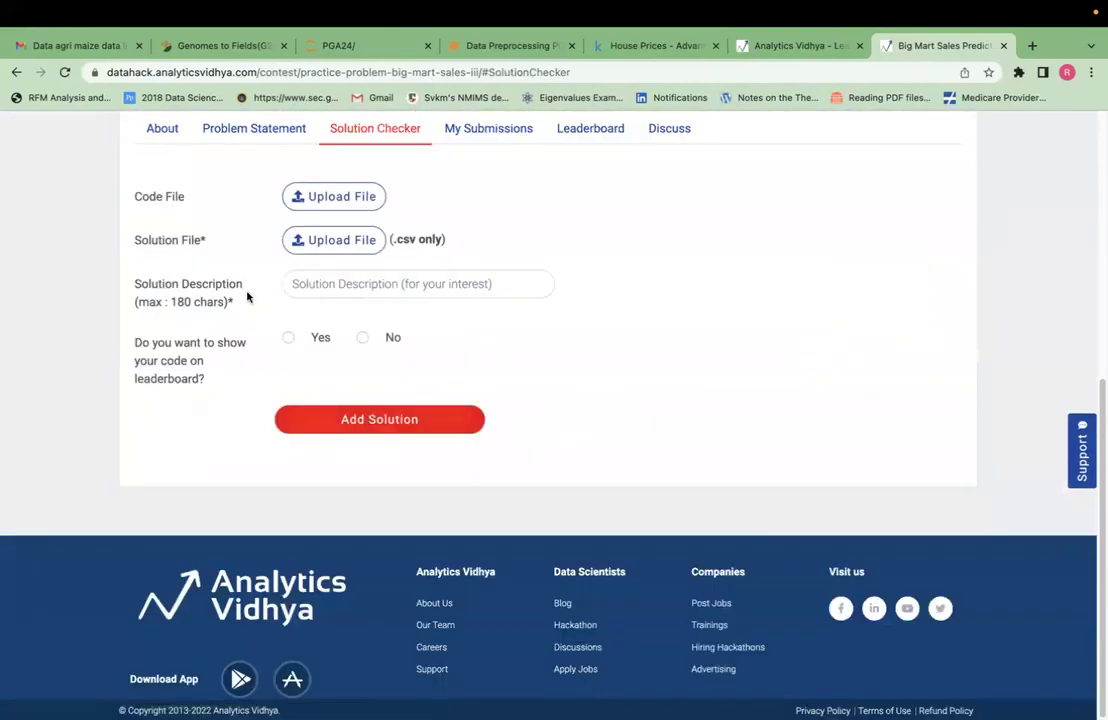
Step: Upload sample_submission_8RXa3c6 (1).csv from the Desktop's BigMart Sales folder
{"action": "left_click", "coordinate": [346, 243]}
{"action": "left_click", "coordinate": [315, 289]}
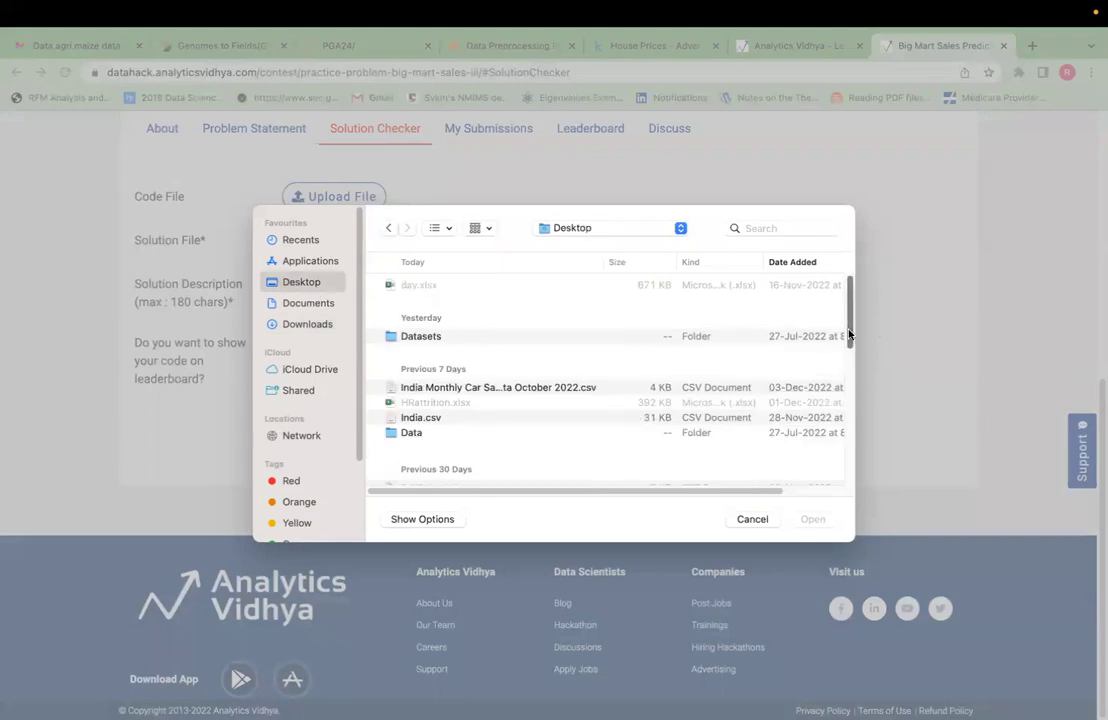
{"action": "scroll", "coordinate": [846, 330], "scroll_direction": "down", "scroll_amount": 5}
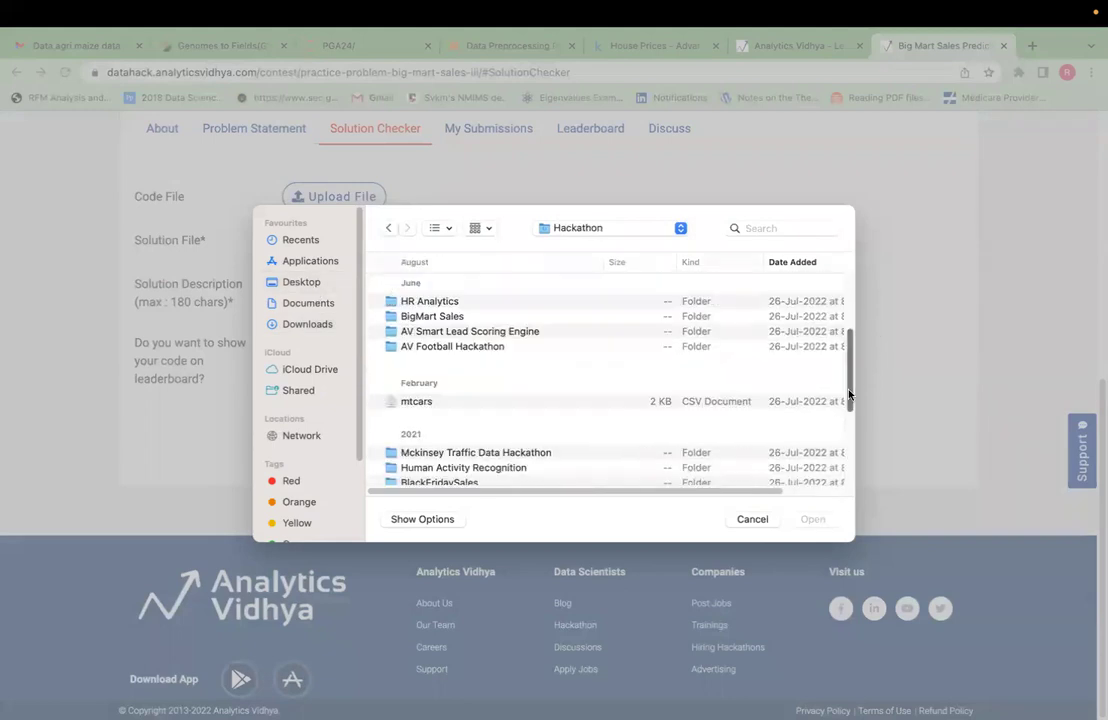
{"action": "double_click", "coordinate": [512, 317]}
{"action": "left_click", "coordinate": [550, 287]}
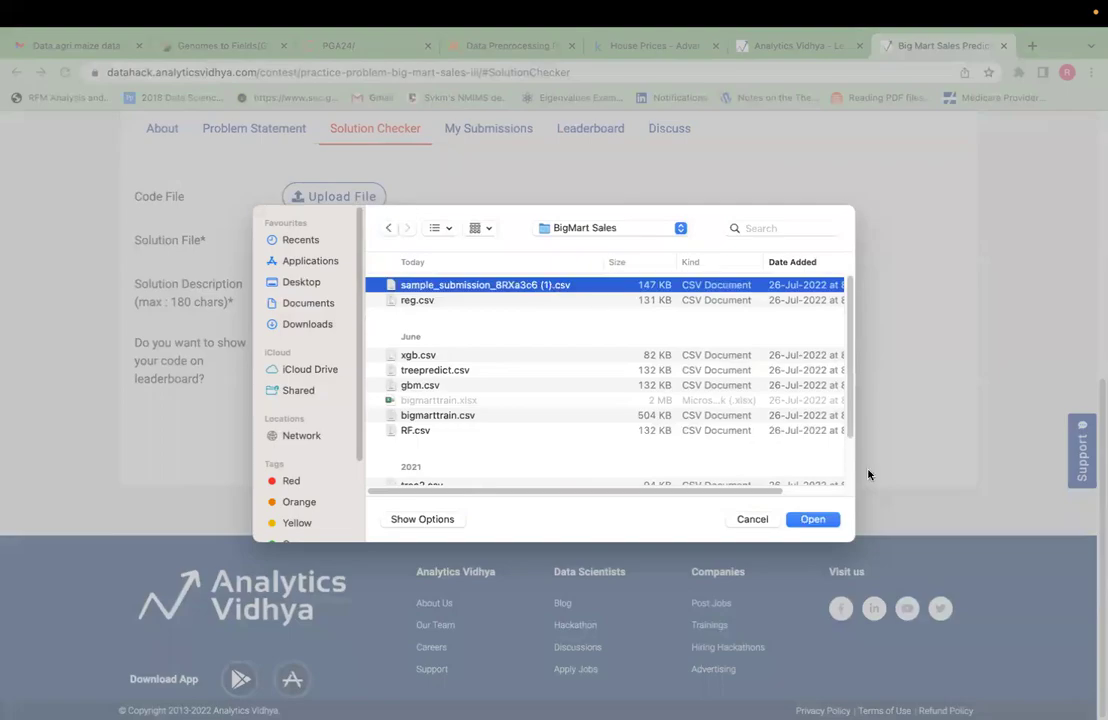
{"action": "left_click", "coordinate": [813, 519]}
Step: Describe the submission as MLR, choose No for showing code, and read the 2763.84 score
{"action": "left_click", "coordinate": [455, 297]}
{"action": "type", "text": "Reg"}
{"action": "type", "text": "i"}
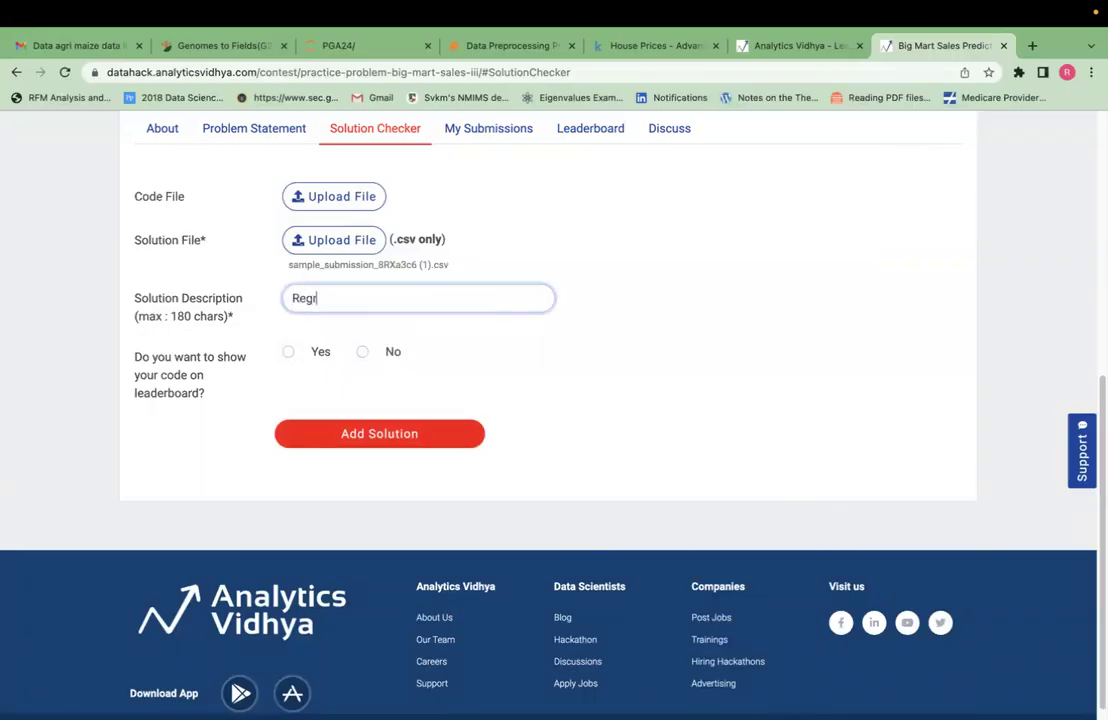
{"action": "key", "text": "BackSpace"}
{"action": "key", "text": "BackSpace"}
{"action": "key", "text": "BackSpace"}
{"action": "key", "text": "BackSpace"}
{"action": "type", "text": "MLR"}
{"action": "left_click", "coordinate": [362, 351]}
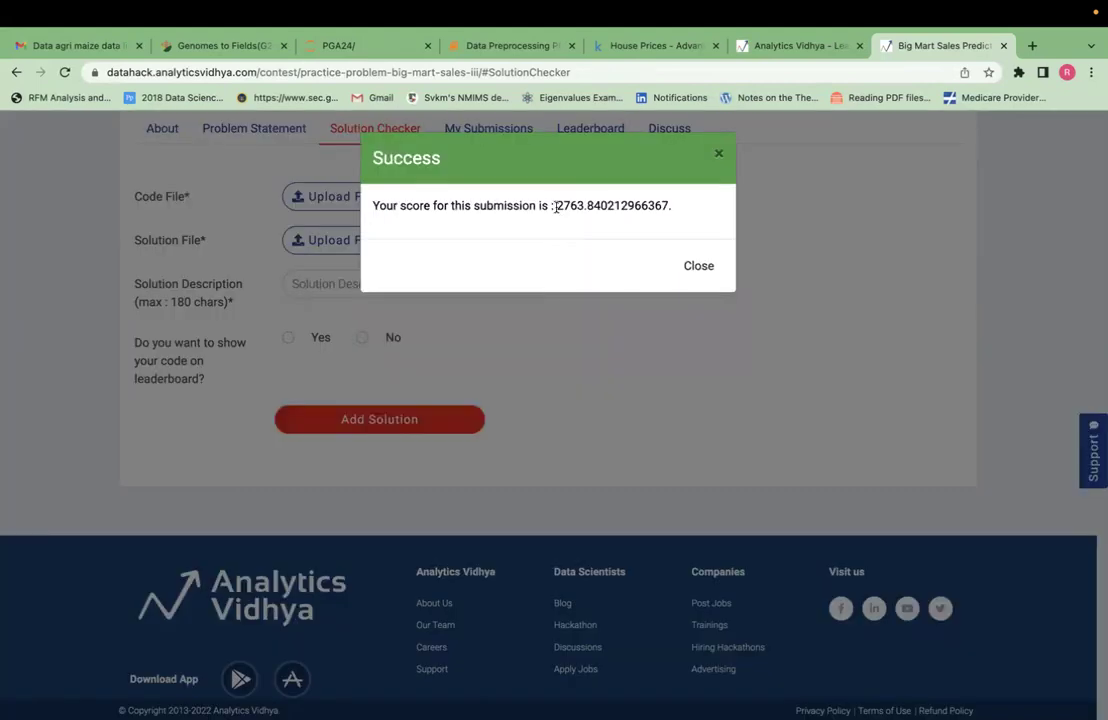
{"action": "left_click_drag", "start_coordinate": [556, 206], "coordinate": [659, 209]}
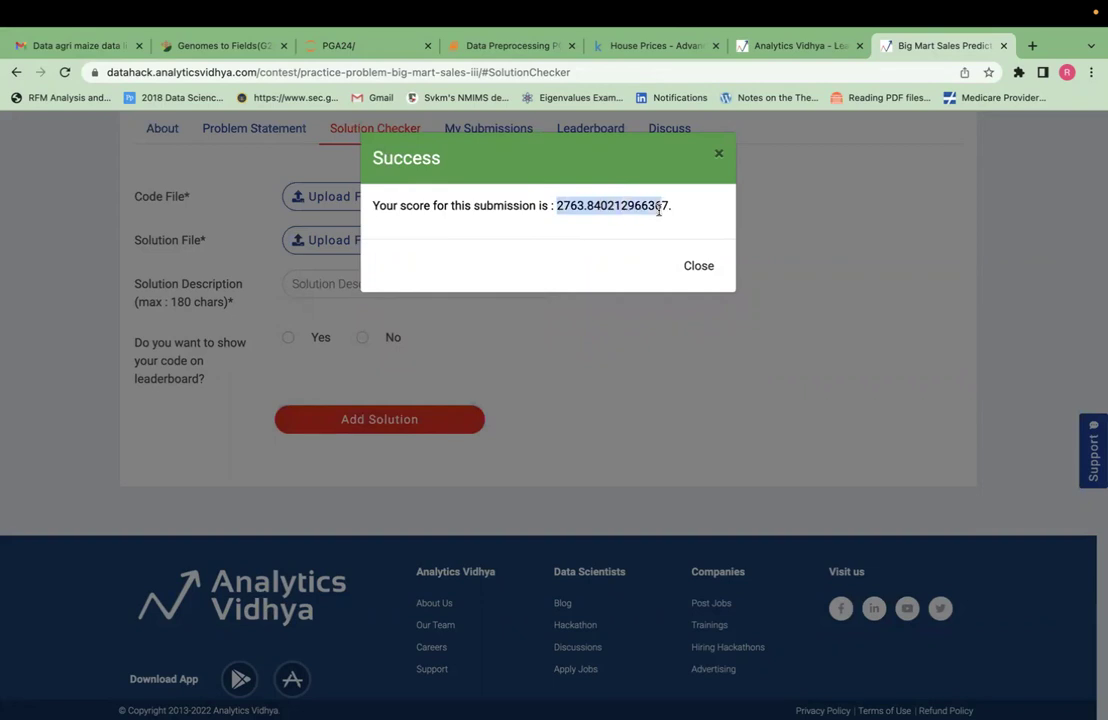
Step: Check the public leaderboard, where the top score is 1158.51
{"action": "left_click", "coordinate": [703, 266]}
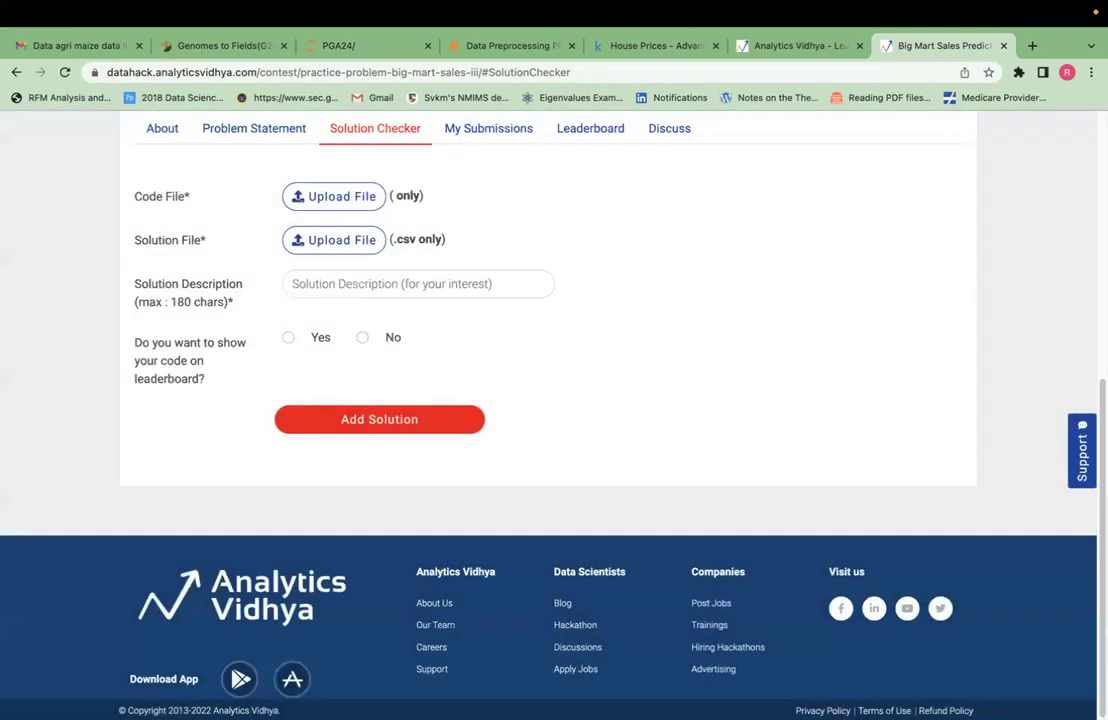
{"action": "scroll", "coordinate": [683, 364], "scroll_direction": "up", "scroll_amount": 3}
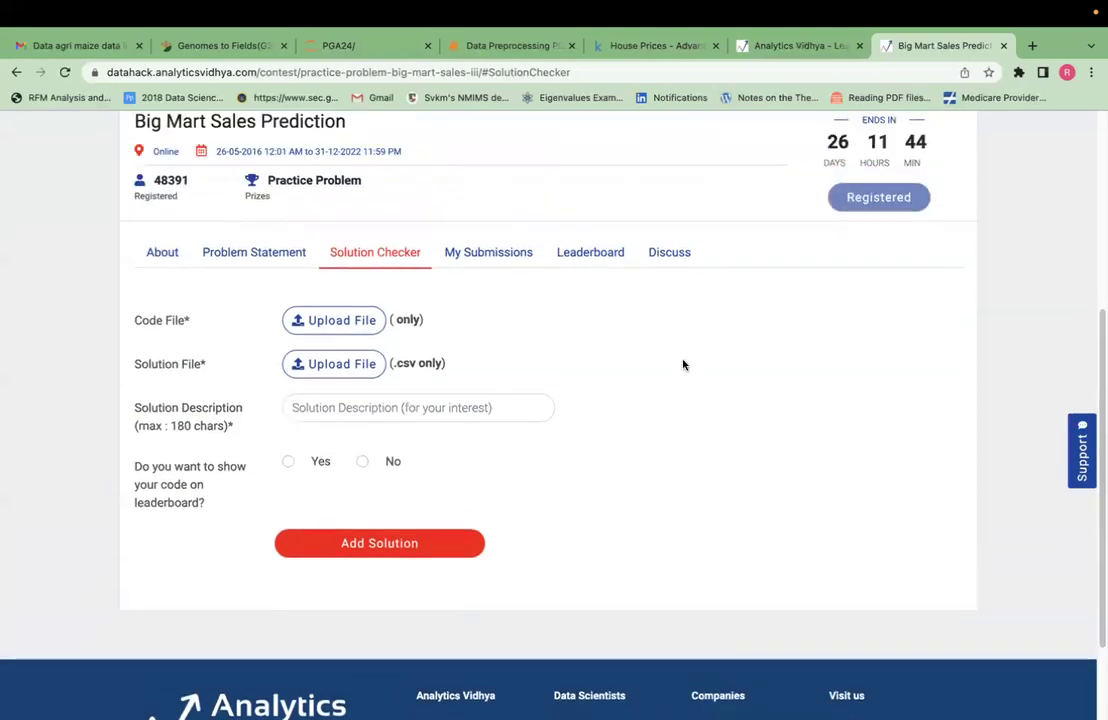
{"action": "left_click", "coordinate": [606, 262]}
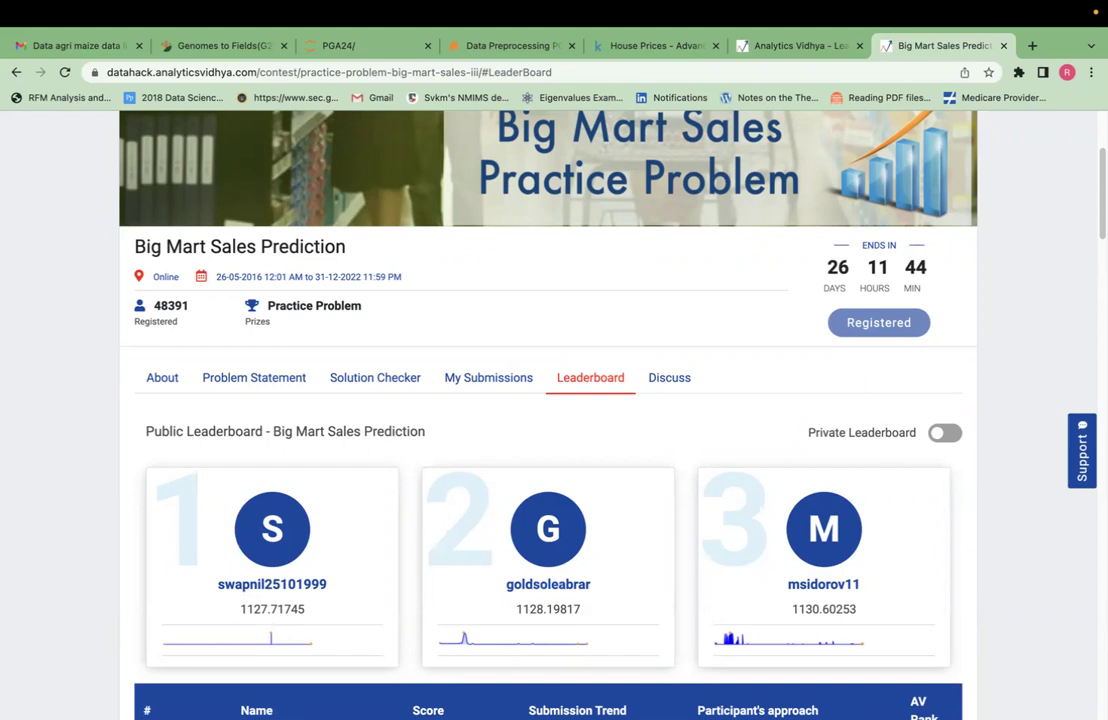
{"action": "scroll", "coordinate": [734, 448], "scroll_direction": "down", "scroll_amount": 3}
{"action": "scroll", "coordinate": [415, 430], "scroll_direction": "down", "scroll_amount": 1}
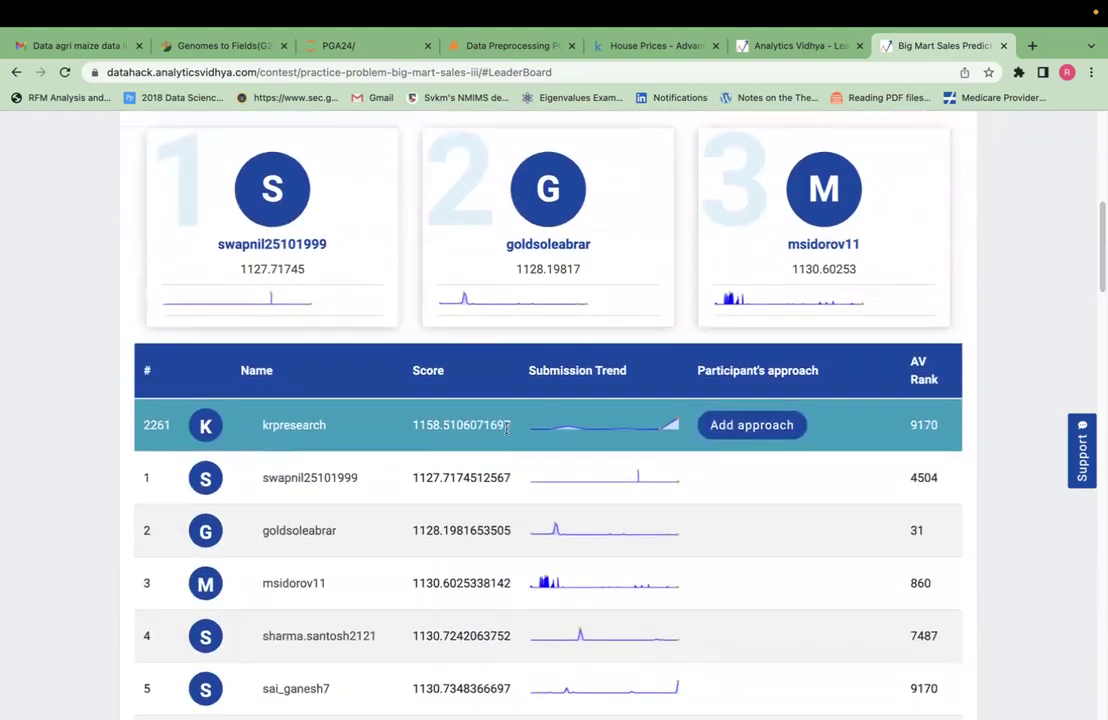
{"action": "left_click_drag", "start_coordinate": [415, 426], "coordinate": [451, 426]}
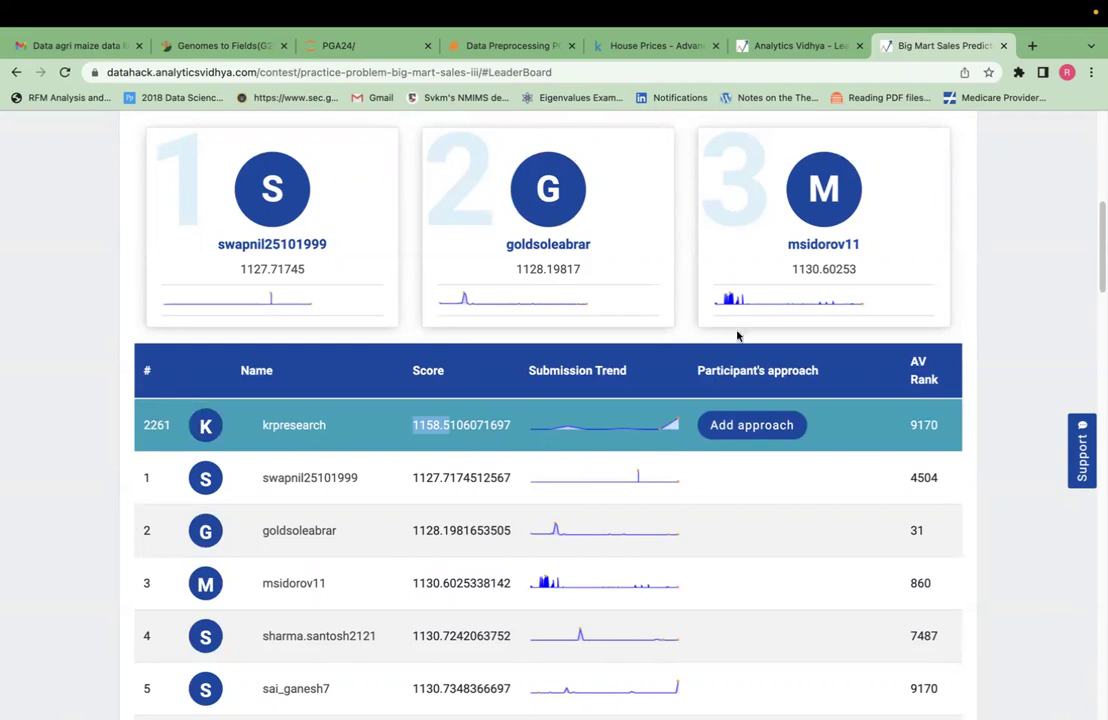
Step: View My Submissions, with MLR at 2763.84 above Random forest and Decision Tree
{"action": "scroll", "coordinate": [475, 437], "scroll_direction": "up", "scroll_amount": 3}
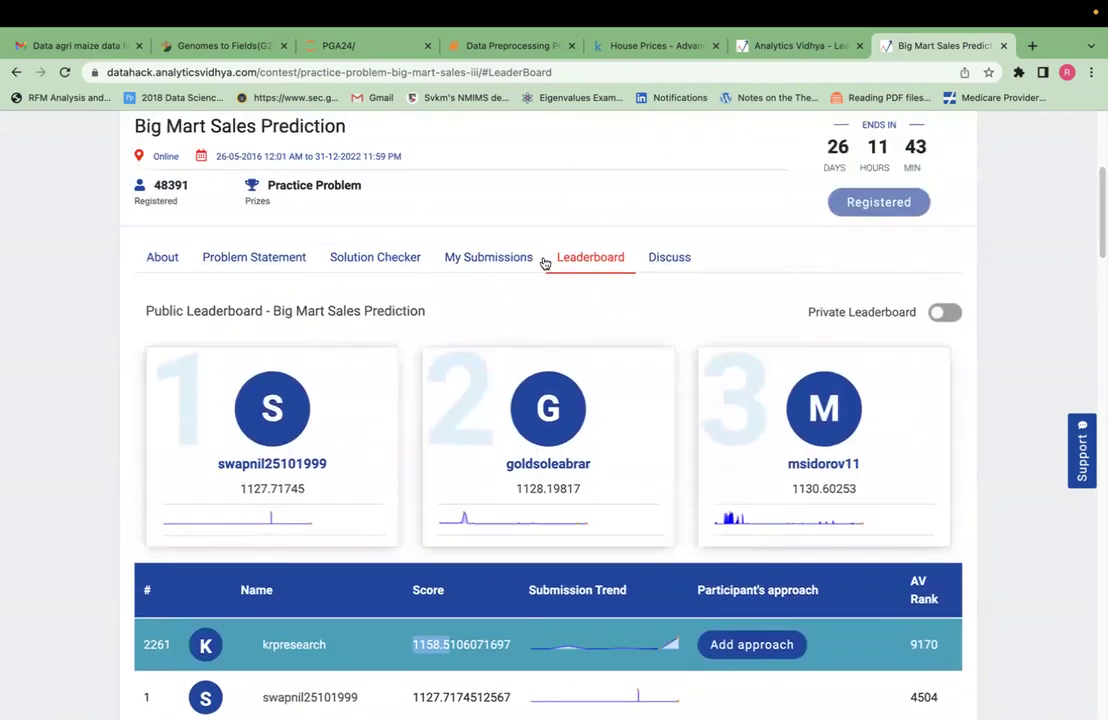
{"action": "left_click", "coordinate": [500, 259]}
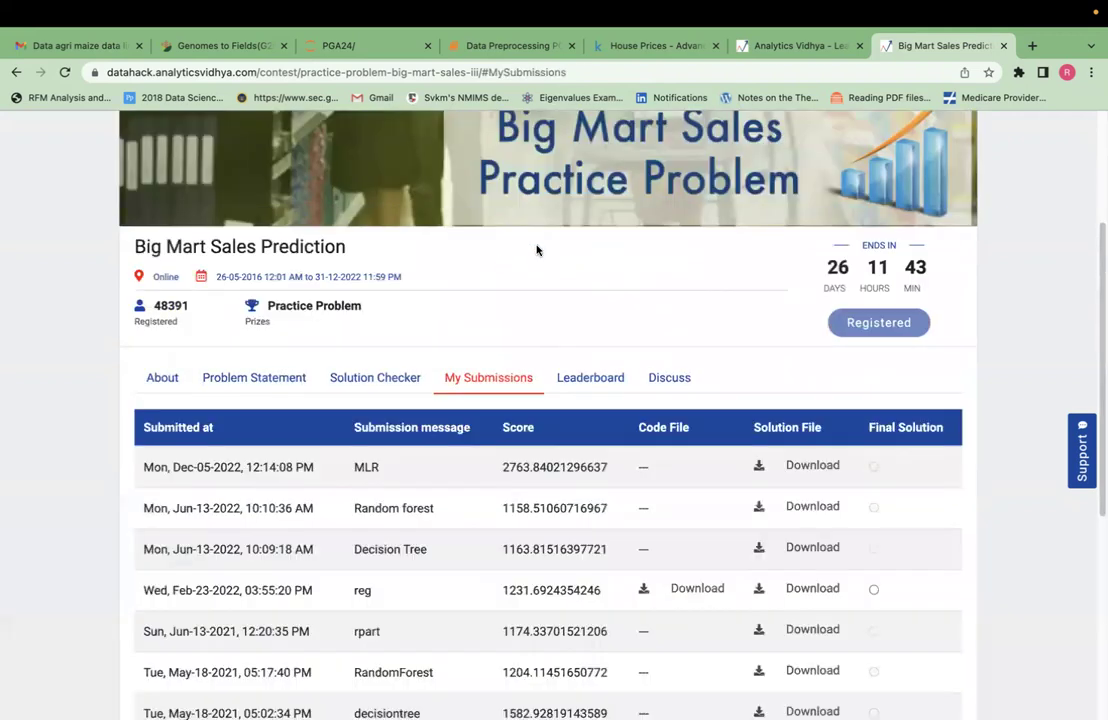
{"action": "scroll", "coordinate": [505, 270], "scroll_direction": "down", "scroll_amount": 3}
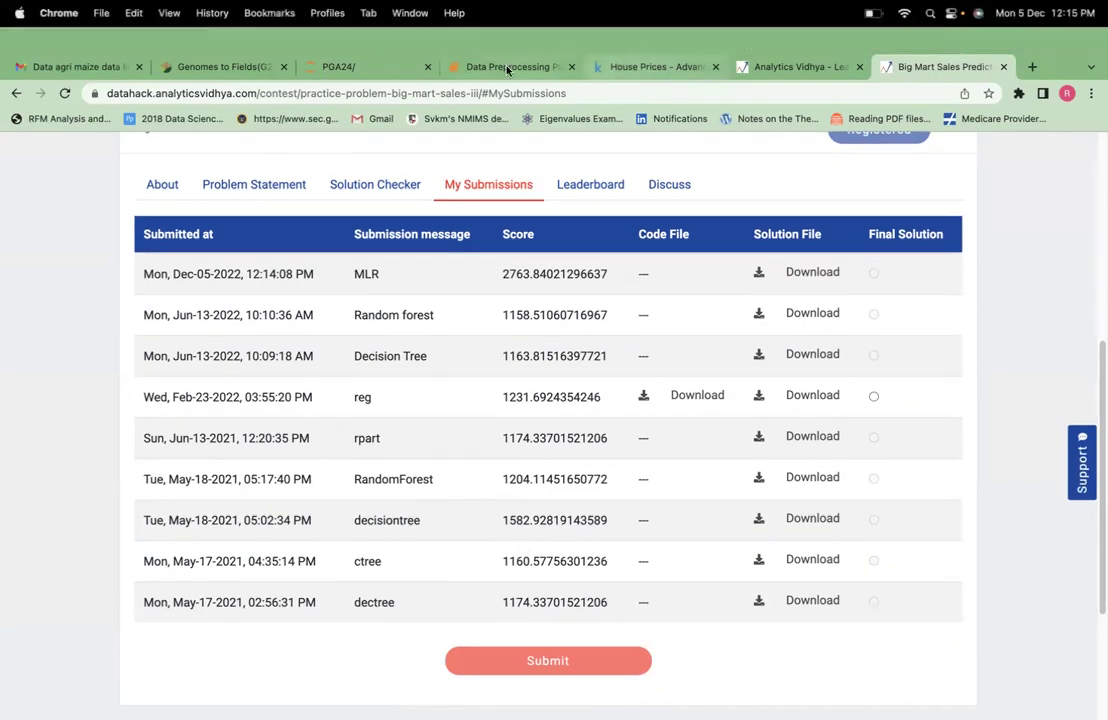
Step: Return to the Data Preprocessing PGA 24 notebook and review the regression cells down to the empty cell
{"action": "left_click", "coordinate": [490, 65]}
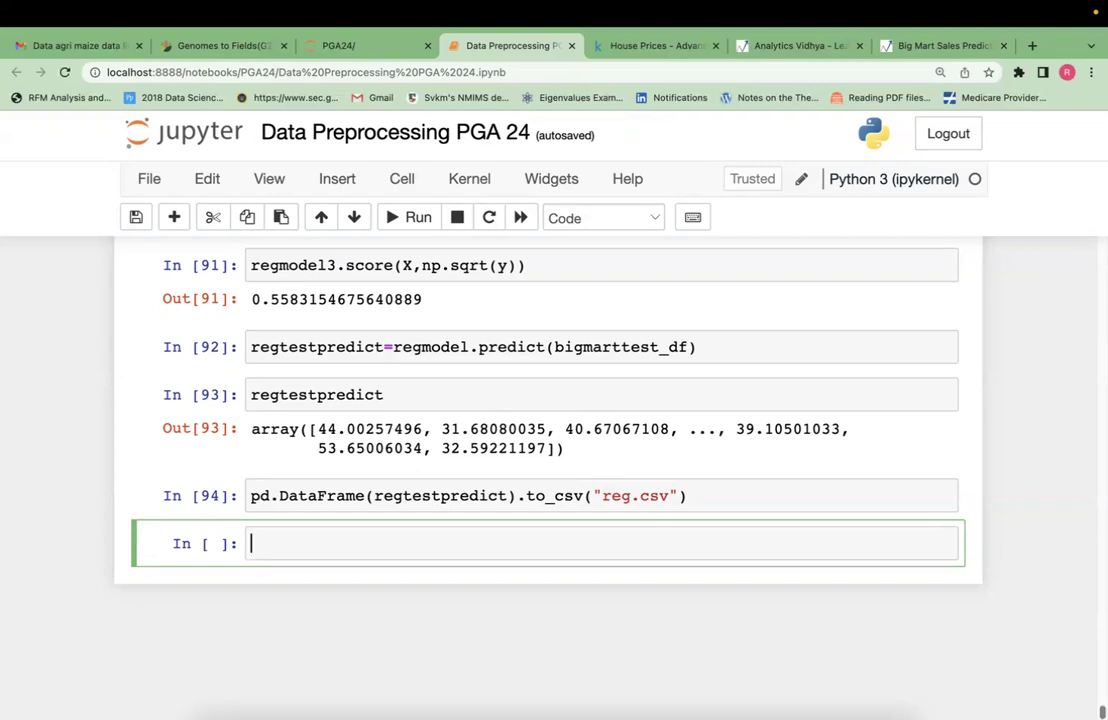
{"action": "scroll", "coordinate": [548, 480], "scroll_direction": "up", "scroll_amount": 8}
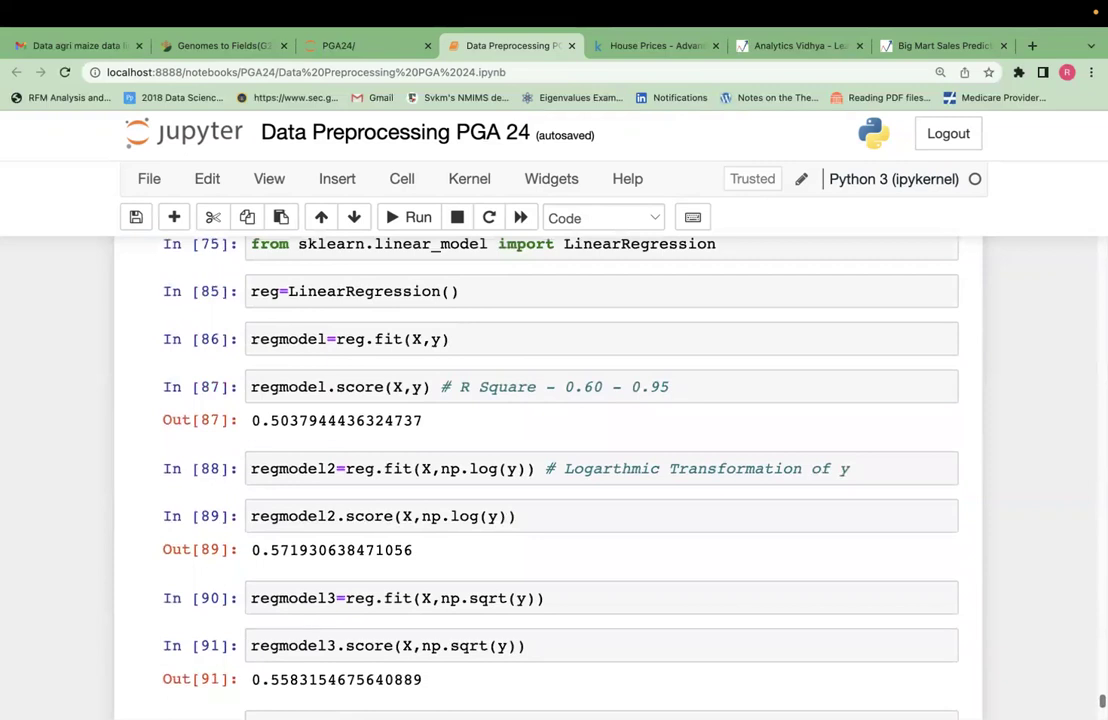
{"action": "scroll", "coordinate": [548, 480], "scroll_direction": "down", "scroll_amount": 5}
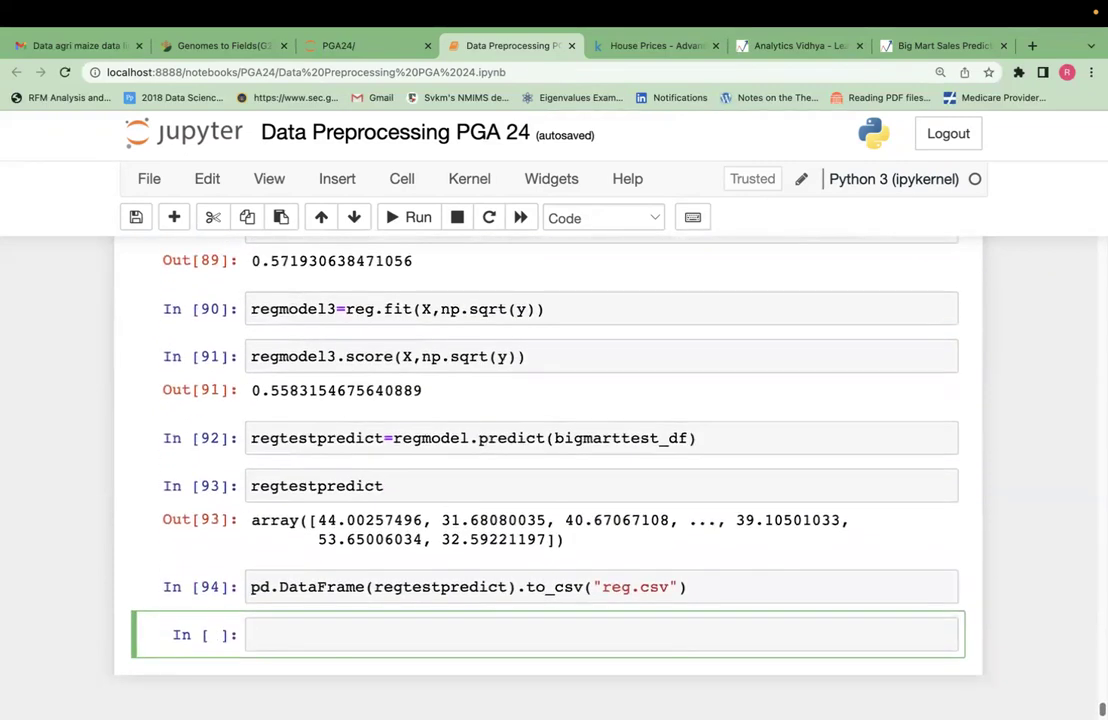